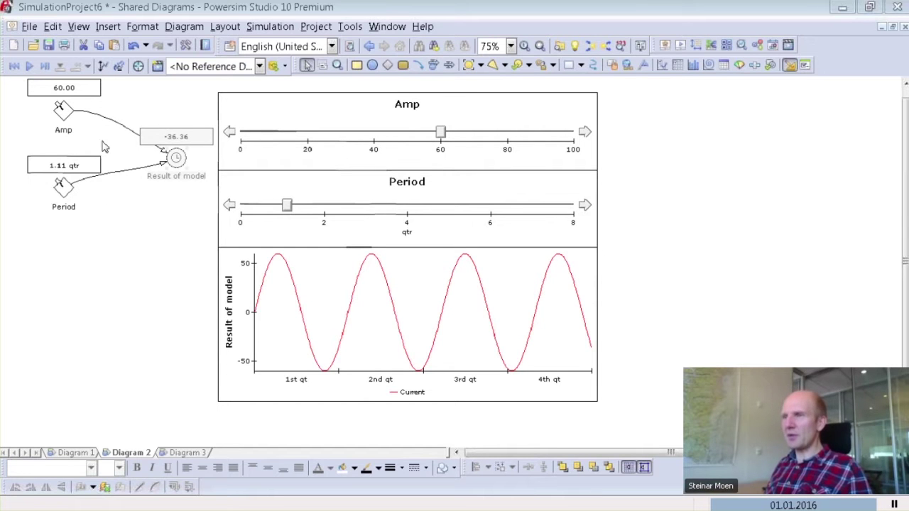
Step: Inspect the parameter list of the Result of model time graph, including its reference parameter
{"action": "left_click_drag", "start_coordinate": [176, 157], "coordinate": [286, 310]}
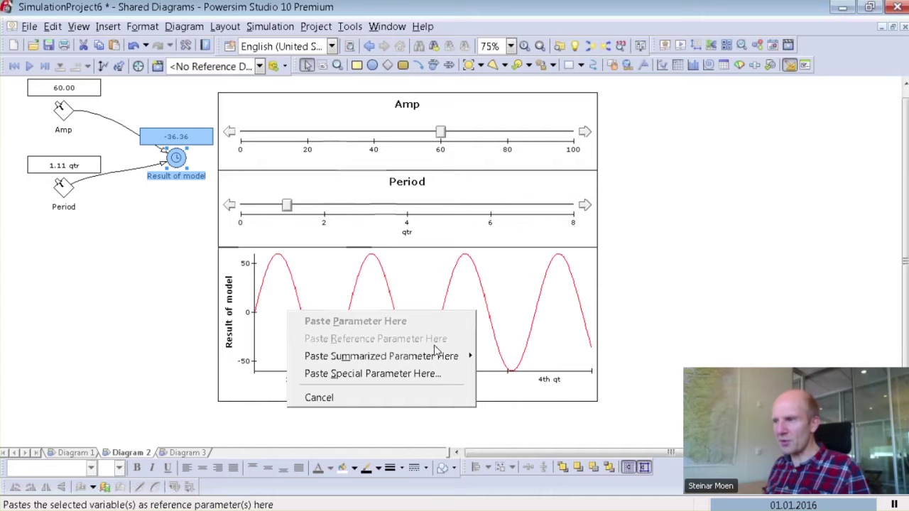
{"action": "left_click", "coordinate": [317, 399]}
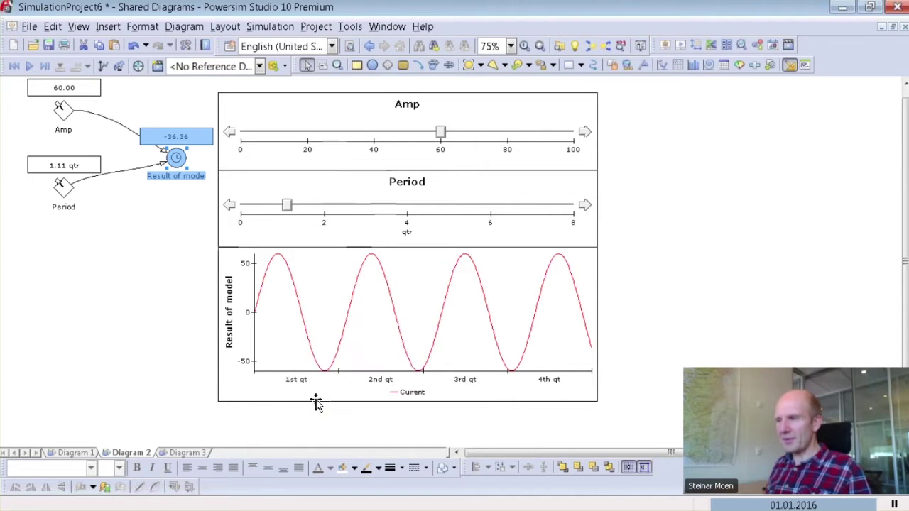
{"action": "left_click", "coordinate": [222, 281]}
{"action": "double_click", "coordinate": [221, 281]}
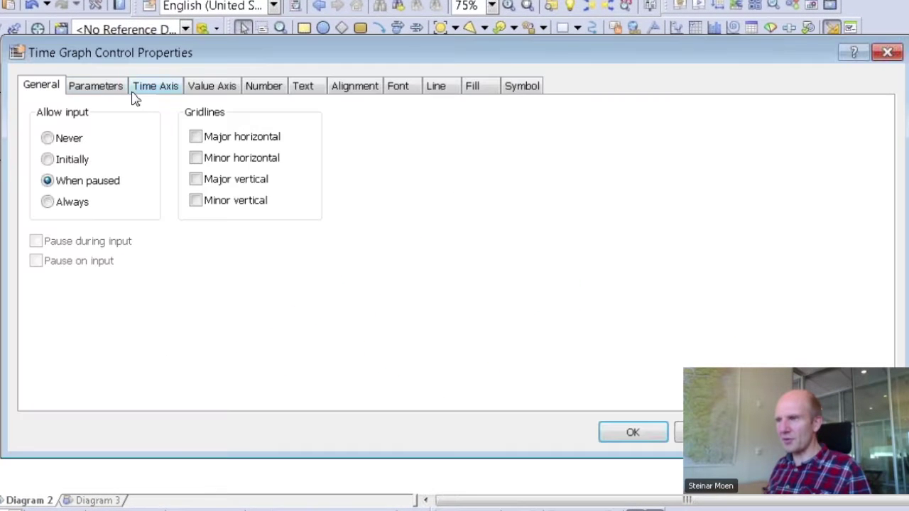
{"action": "left_click", "coordinate": [90, 88]}
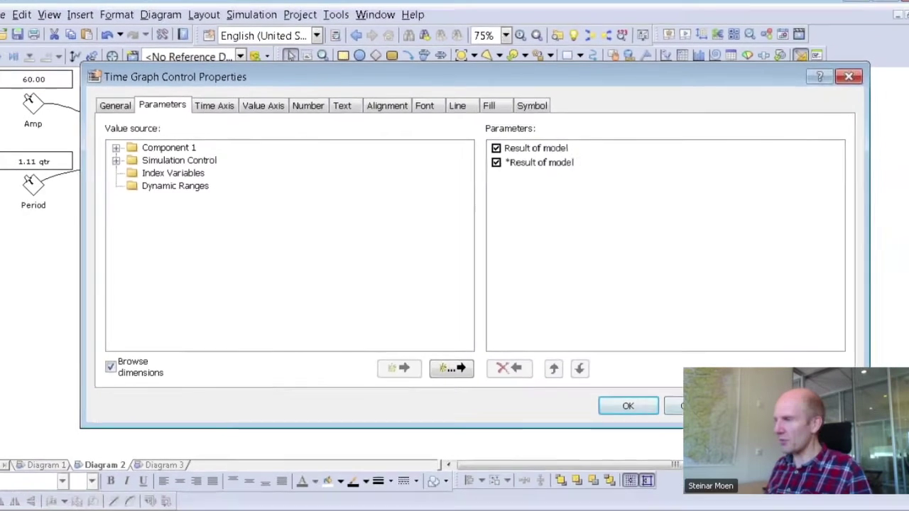
{"action": "key", "text": "Return"}
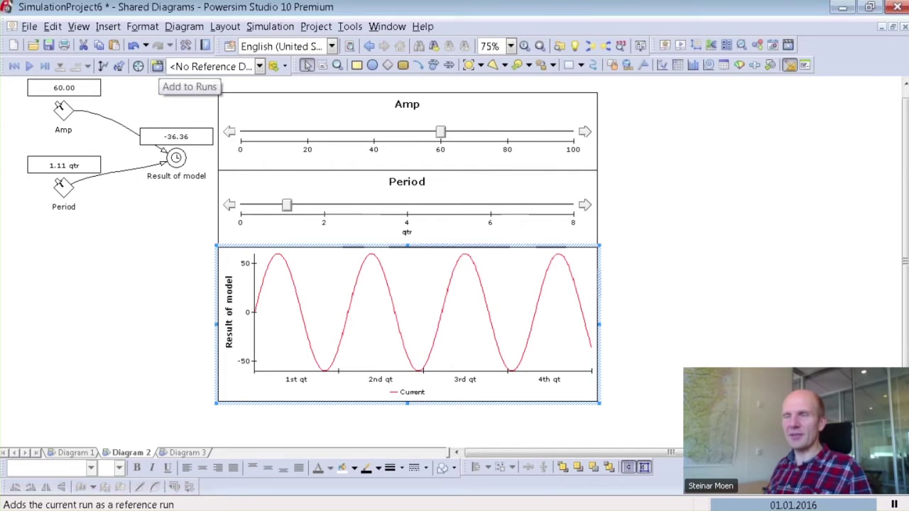
Step: Add the current simulation to the runs as "60 1.11" with the documentation "My doc for 60 1.11"
{"action": "left_click", "coordinate": [157, 67]}
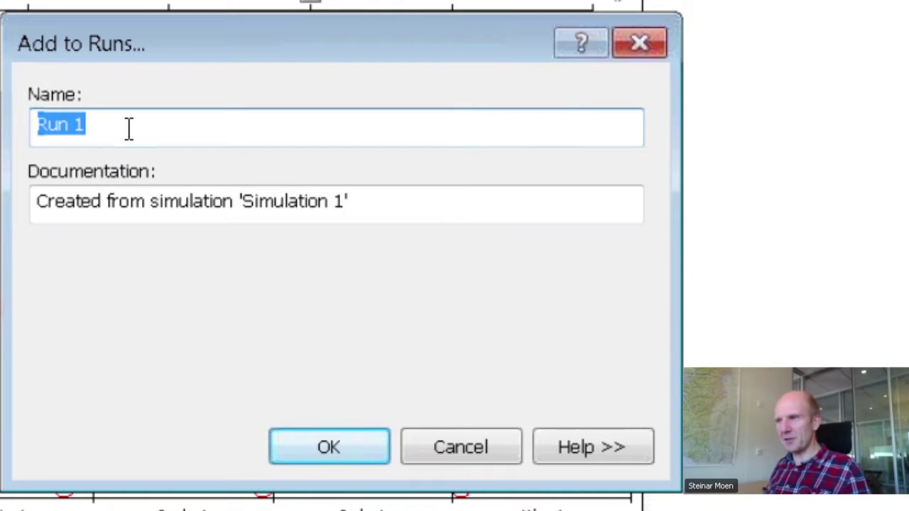
{"action": "type", "text": "60 "}
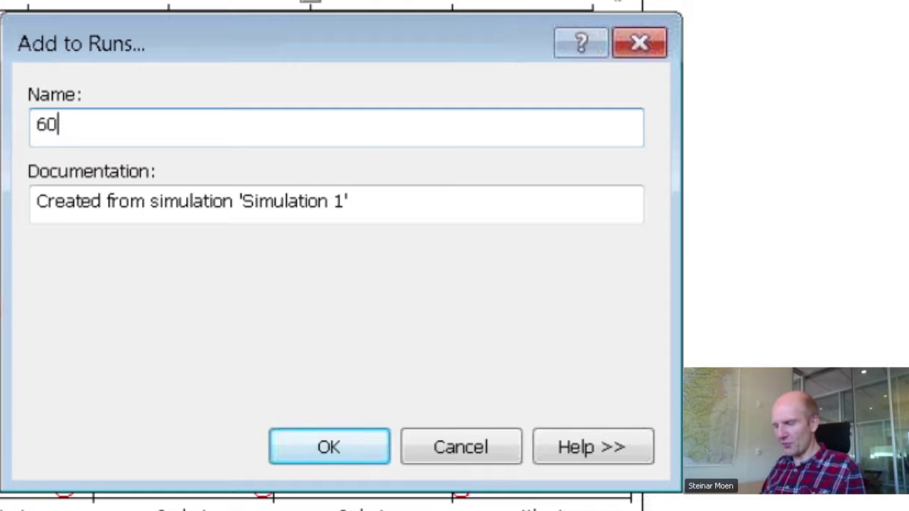
{"action": "type", "text": "1.11"}
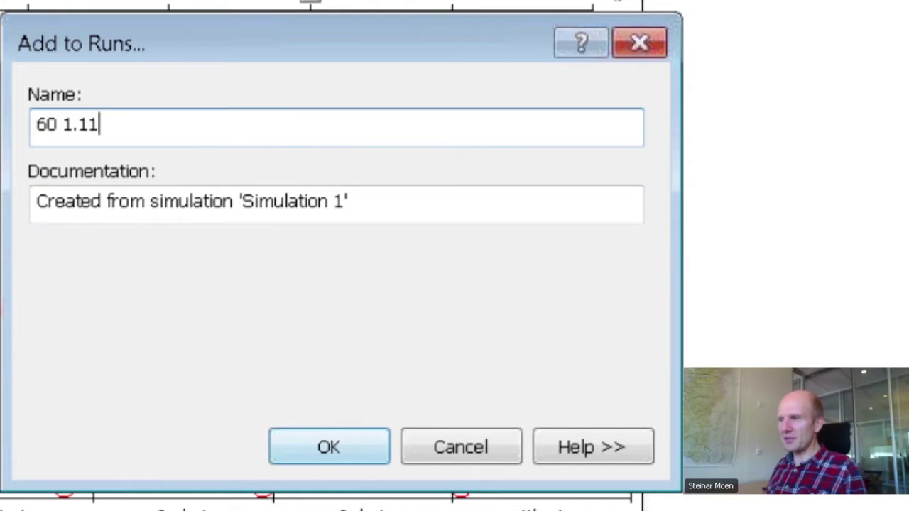
{"action": "key", "text": "Tab"}
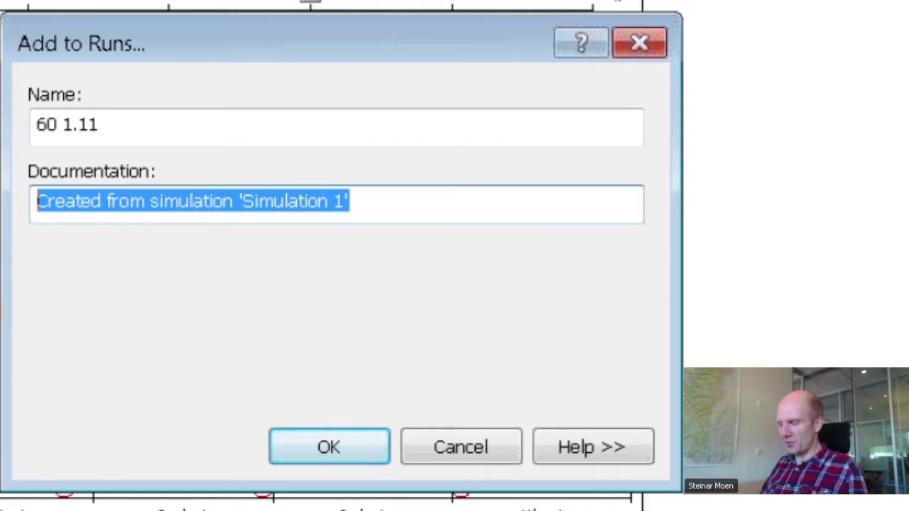
{"action": "type", "text": "My doc"}
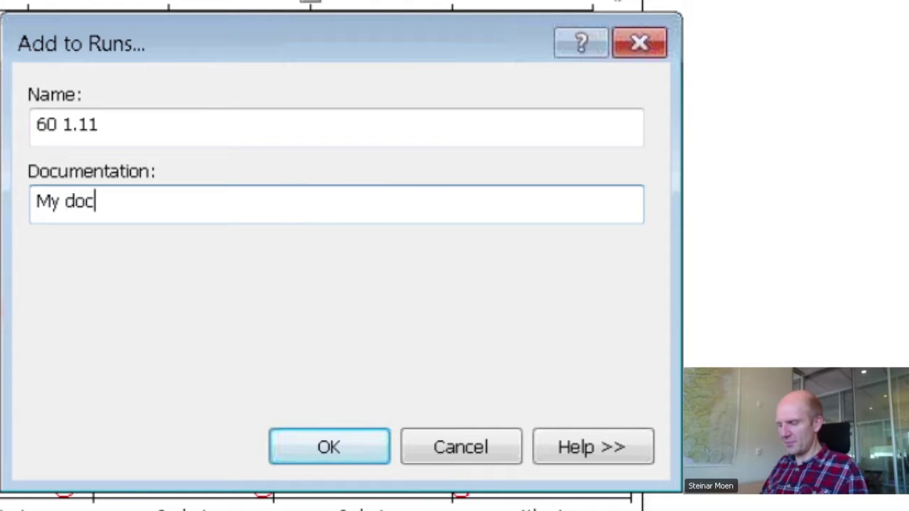
{"action": "type", "text": " for "}
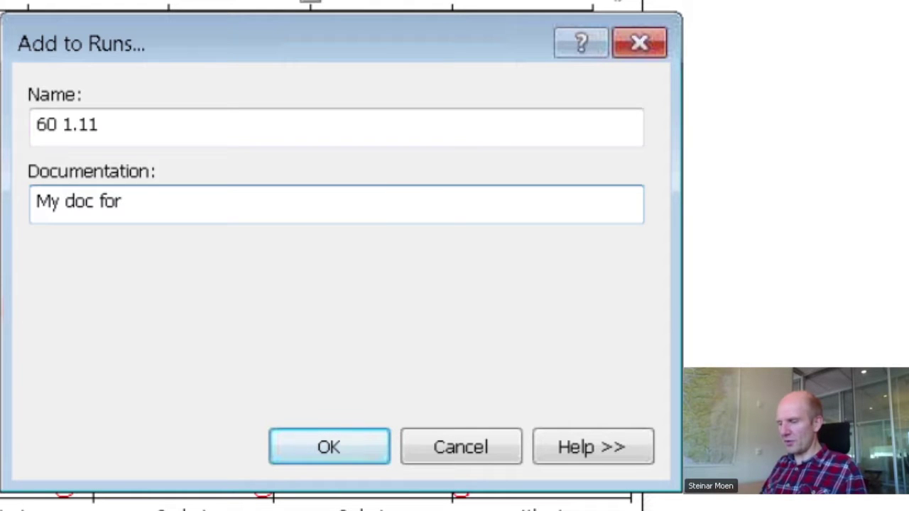
{"action": "type", "text": "60 1"}
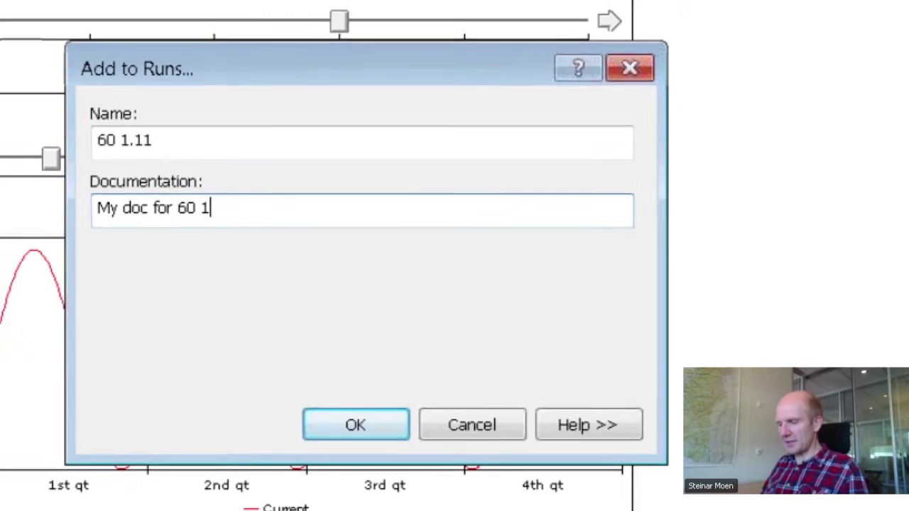
{"action": "type", "text": ".11"}
{"action": "key", "text": "Return"}
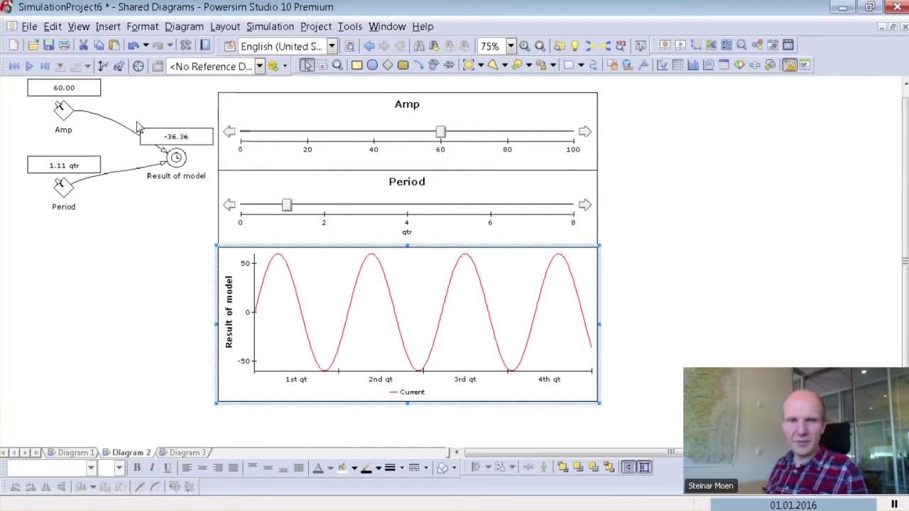
Step: Show the component's saved runs in the Project Explorer and use run "60 1.11" as the reference data
{"action": "left_click", "coordinate": [559, 47]}
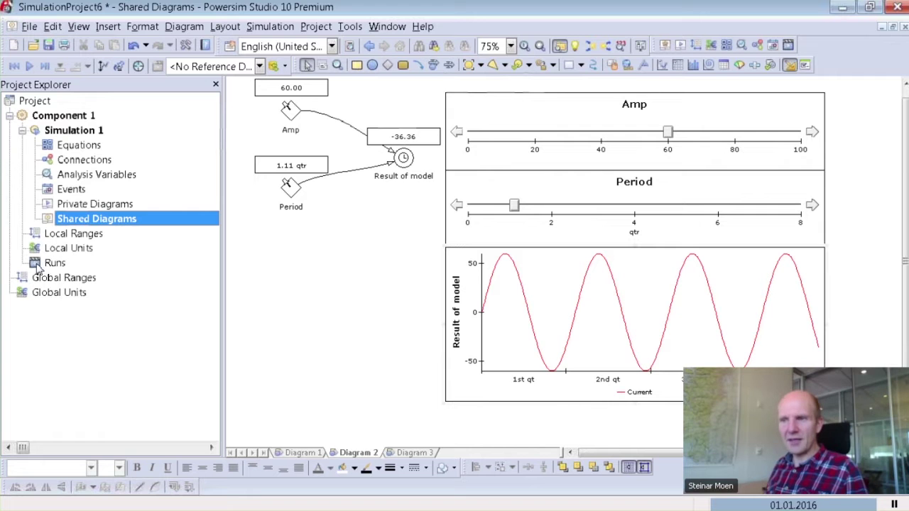
{"action": "left_click", "coordinate": [41, 264]}
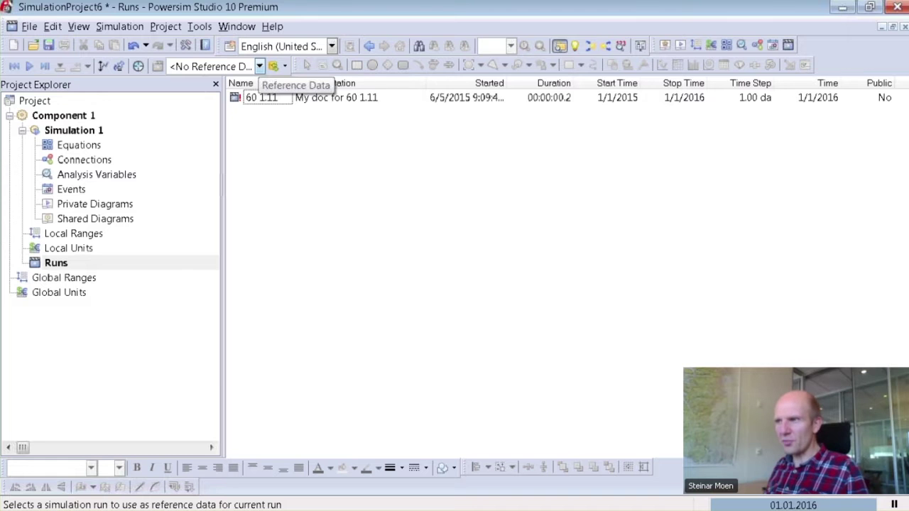
{"action": "left_click", "coordinate": [259, 66]}
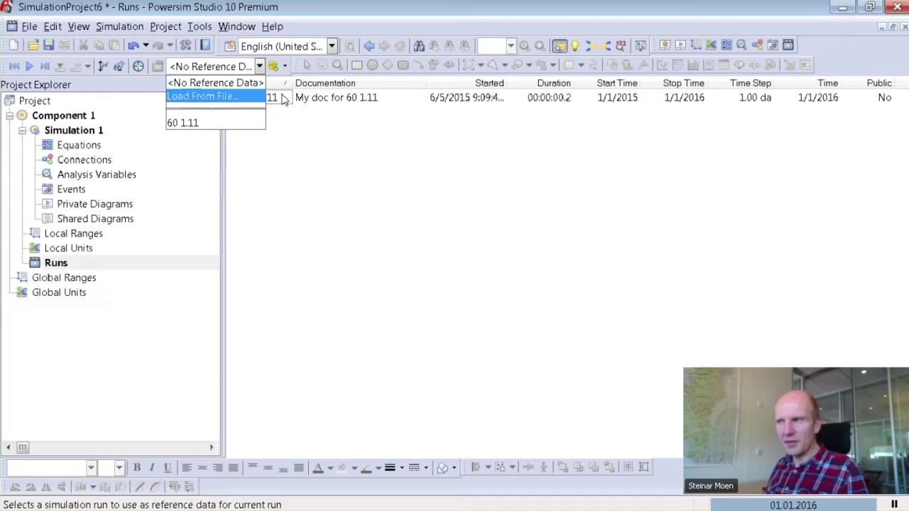
{"action": "right_click", "coordinate": [315, 98]}
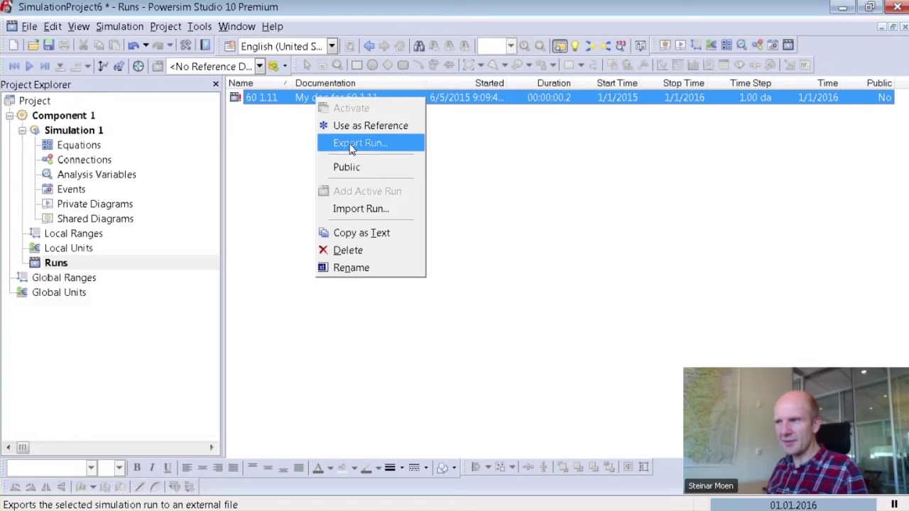
{"action": "left_click", "coordinate": [260, 66]}
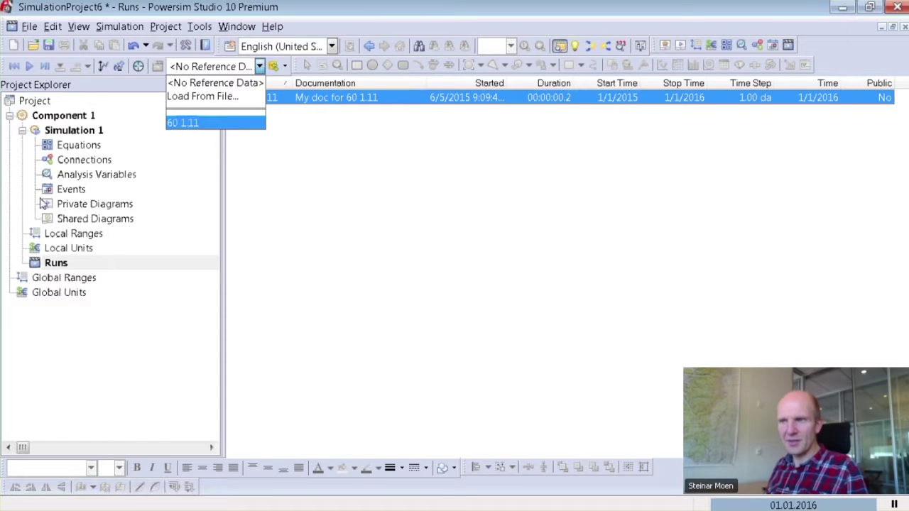
{"action": "left_click", "coordinate": [183, 124]}
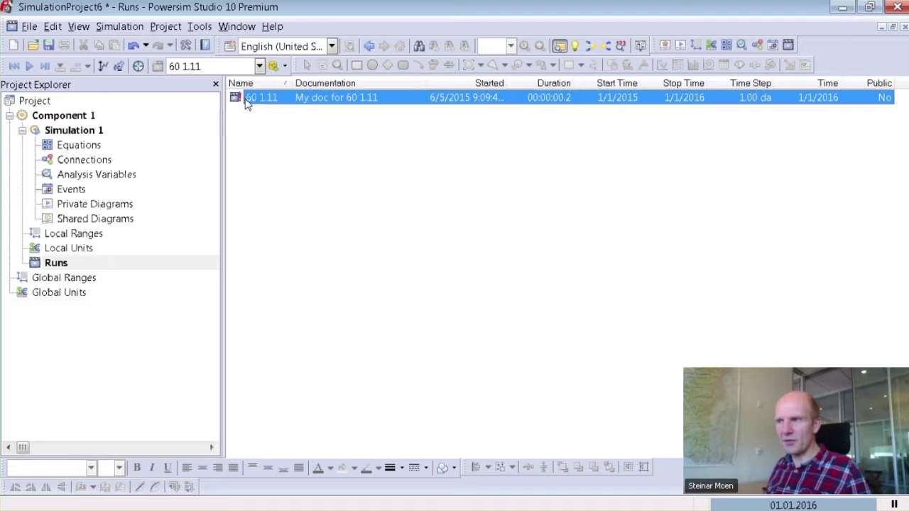
Step: Return to the shared diagrams, set Period to 2.84 qtr and Amp to 33, and run the simulation
{"action": "left_click", "coordinate": [95, 218]}
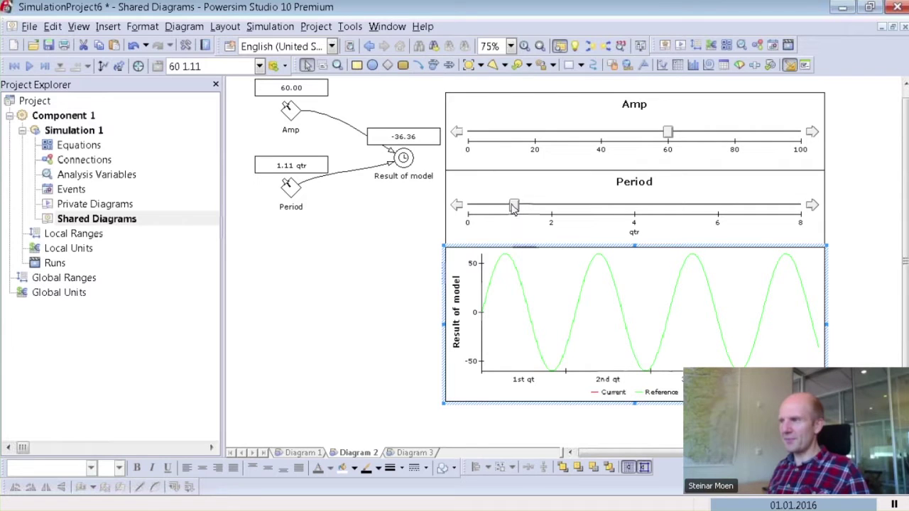
{"action": "left_click_drag", "start_coordinate": [515, 206], "coordinate": [586, 206]}
{"action": "left_click_drag", "start_coordinate": [667, 133], "coordinate": [582, 146]}
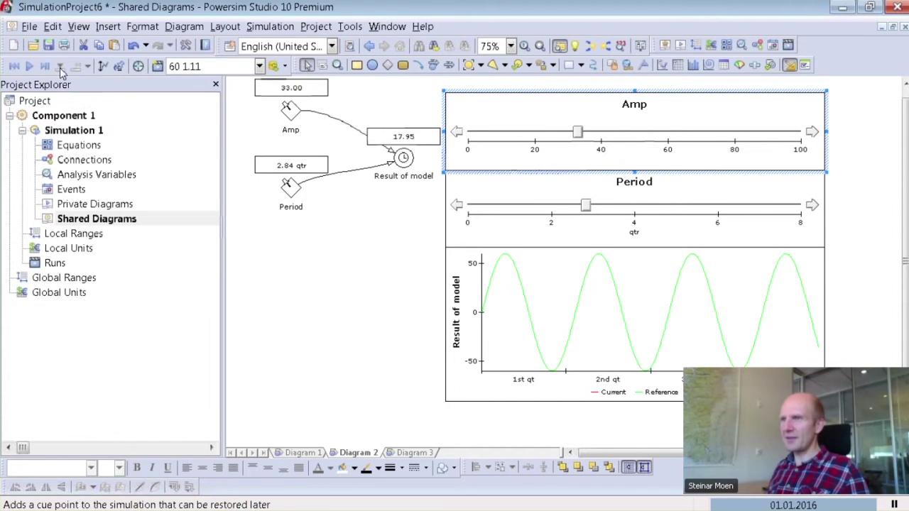
{"action": "left_click", "coordinate": [30, 65]}
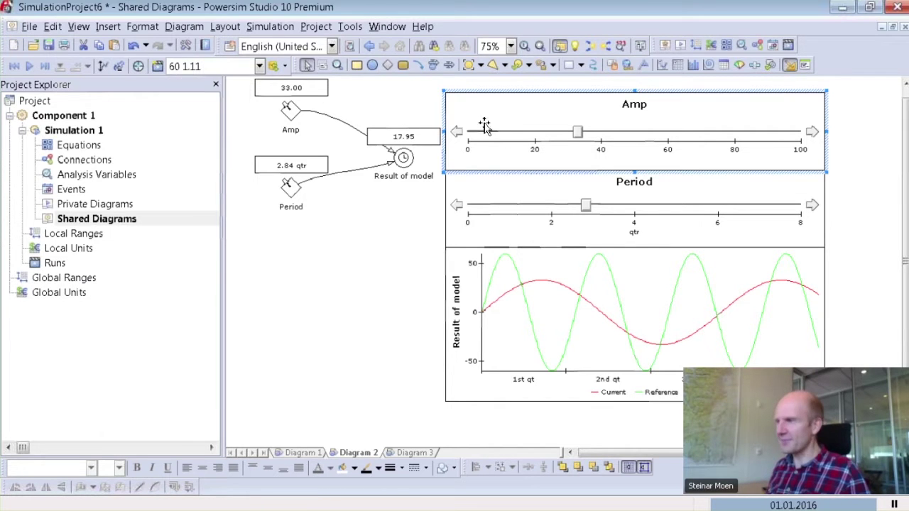
Step: Close the Project Explorer, place a table control beside the Amp slider, and set Amp to 36
{"action": "left_click", "coordinate": [216, 84]}
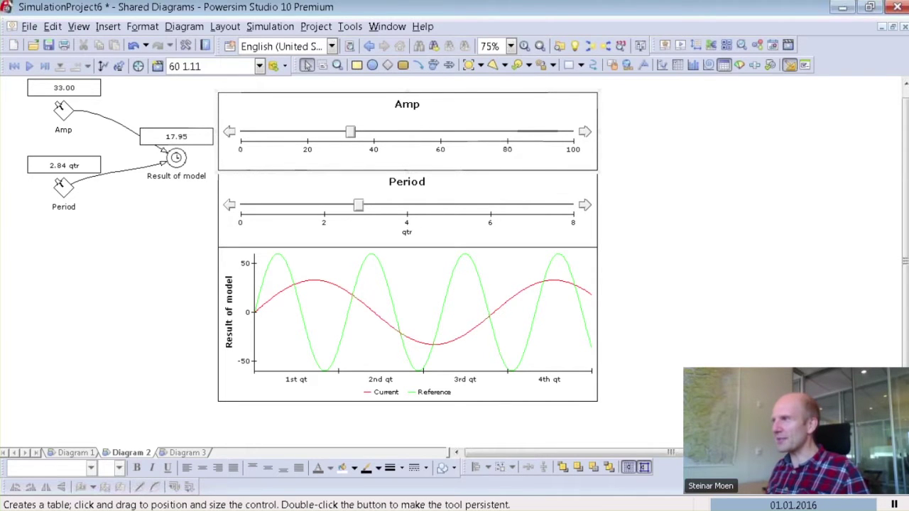
{"action": "left_click", "coordinate": [723, 65]}
{"action": "left_click_drag", "start_coordinate": [603, 93], "coordinate": [699, 167]}
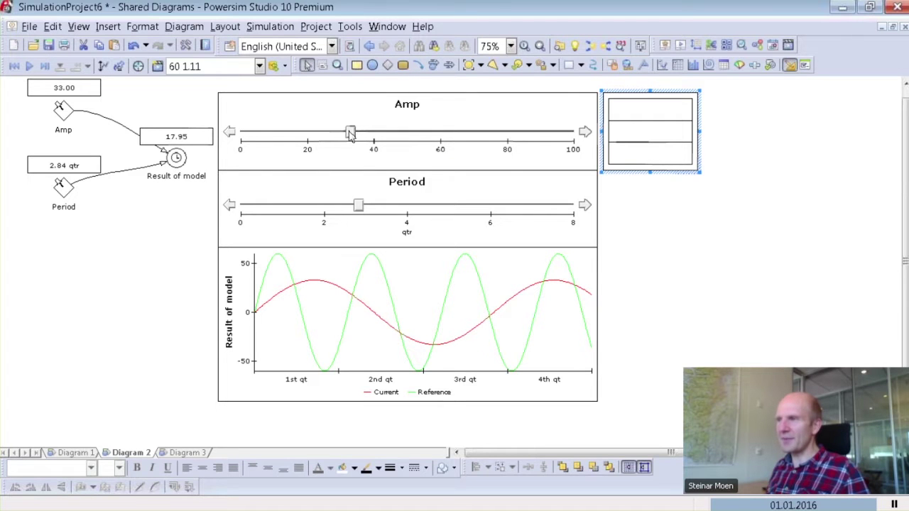
{"action": "mouse_move", "coordinate": [351, 135]}
{"action": "left_mouse_down"}
{"action": "mouse_move", "coordinate": [377, 134]}
{"action": "mouse_move", "coordinate": [345, 134]}
{"action": "mouse_move", "coordinate": [352, 141]}
{"action": "left_mouse_up"}
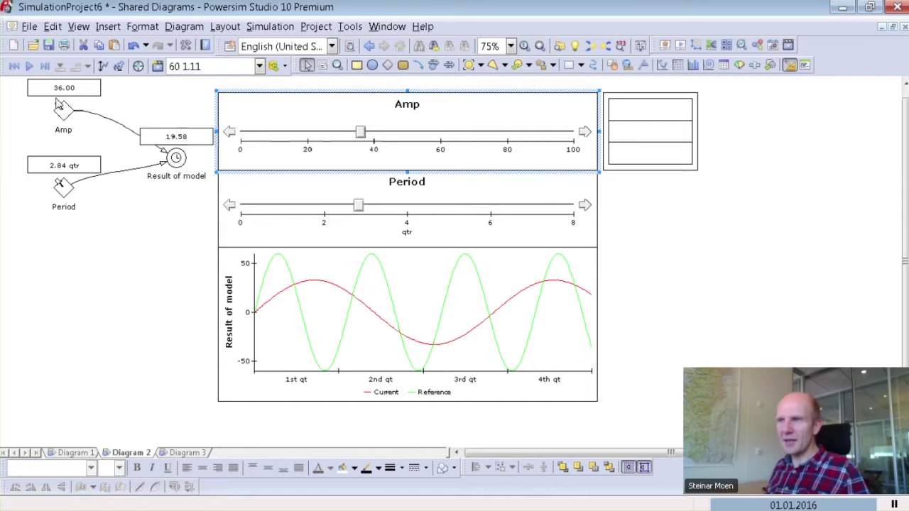
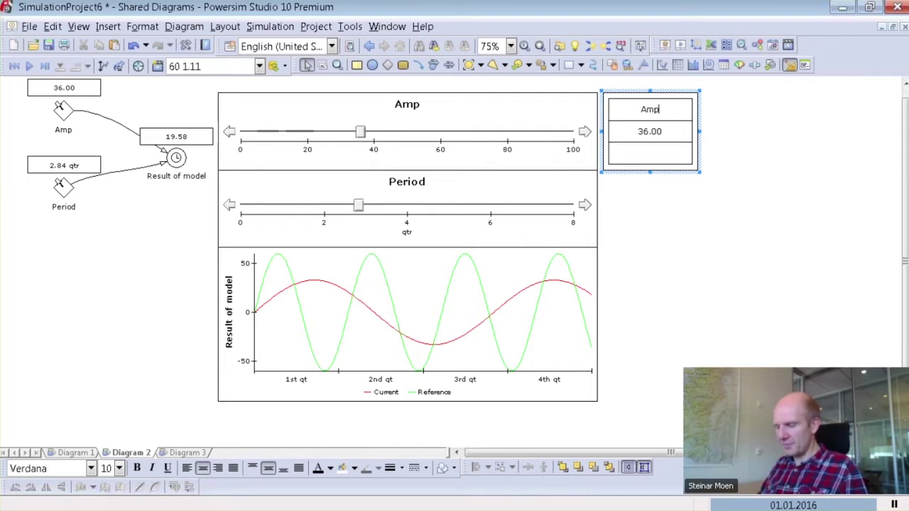
Step: Complete the table's heading as "Amplitude" and assign Amp's reference parameter value to its last row
{"action": "type", "text": "ude"}
{"action": "key", "text": "Return"}
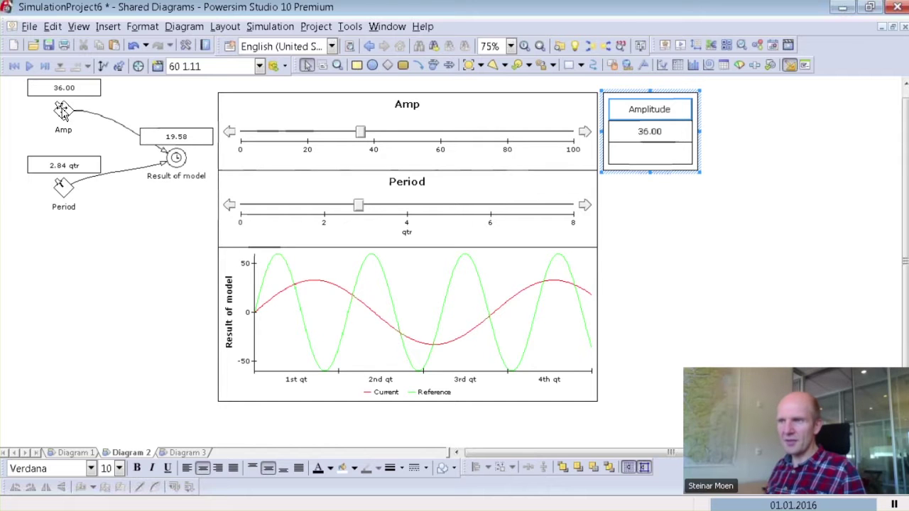
{"action": "left_click_drag", "start_coordinate": [61, 110], "coordinate": [648, 159]}
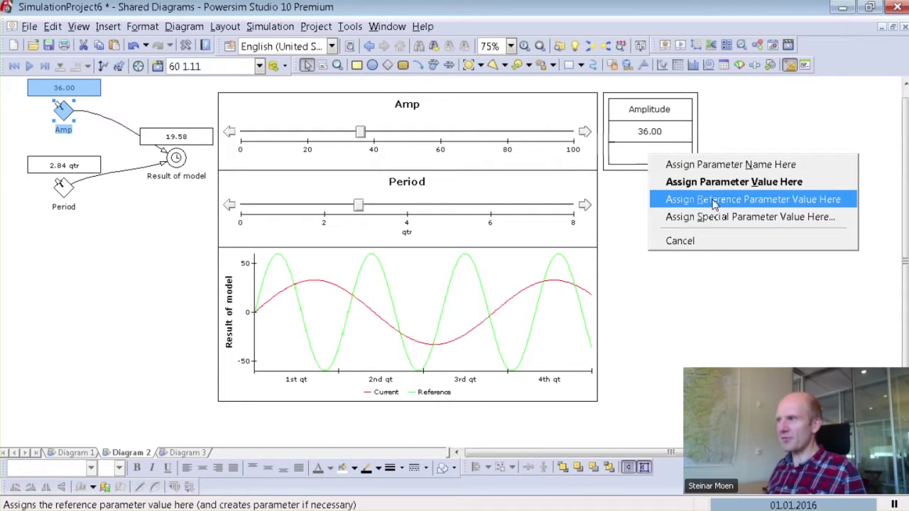
{"action": "left_click", "coordinate": [796, 205]}
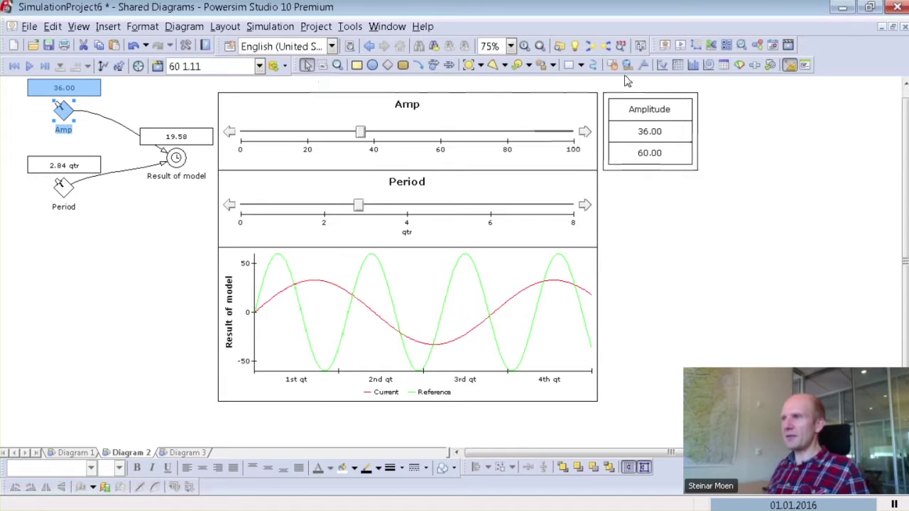
Step: Place a second table beside the Period slider, assigning Period's parameter value to its middle row and the reference parameter value to its last row
{"action": "left_click", "coordinate": [724, 65]}
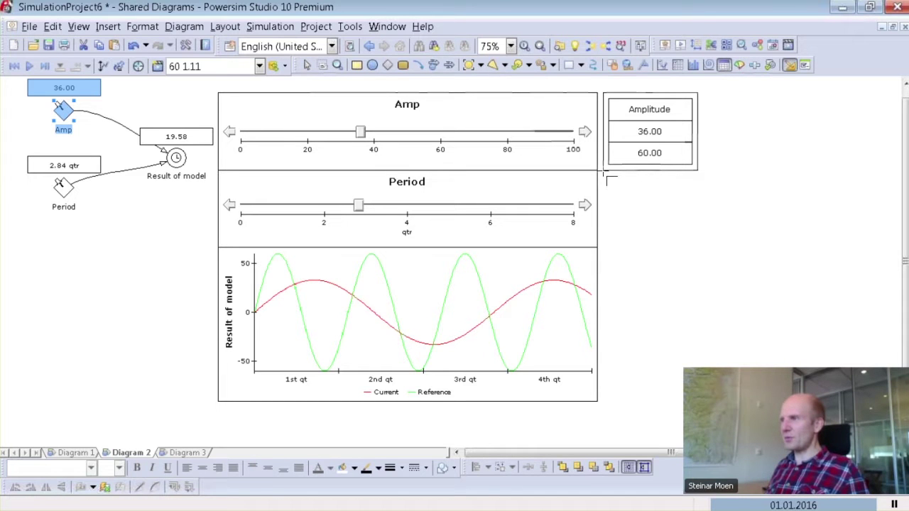
{"action": "left_click_drag", "start_coordinate": [604, 169], "coordinate": [699, 249]}
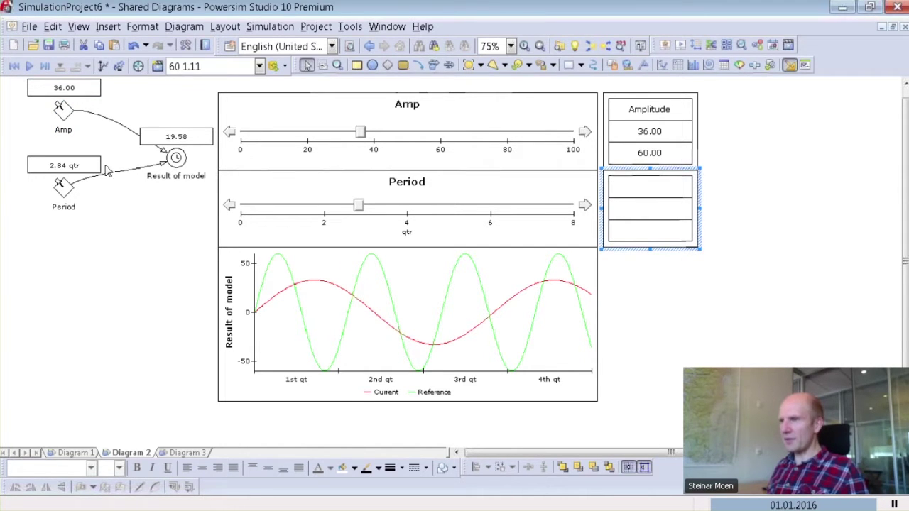
{"action": "left_click_drag", "start_coordinate": [62, 188], "coordinate": [640, 213]}
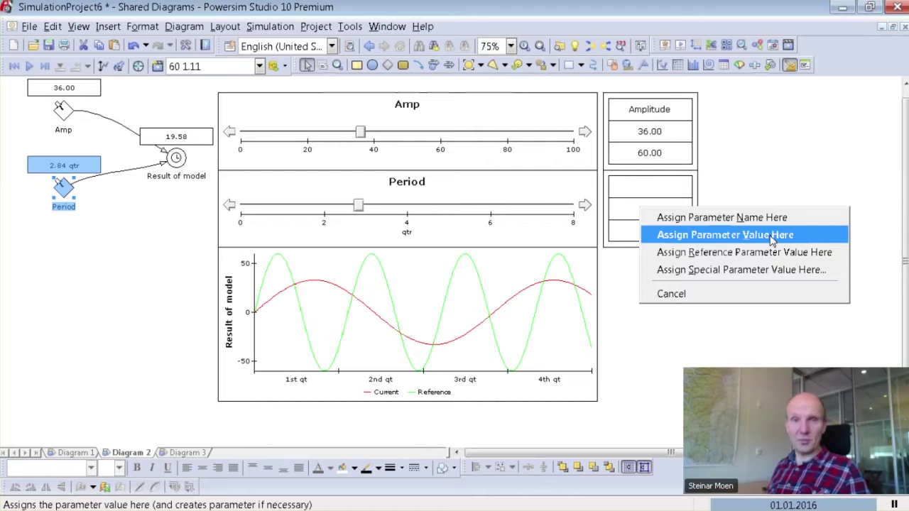
{"action": "left_click", "coordinate": [724, 235]}
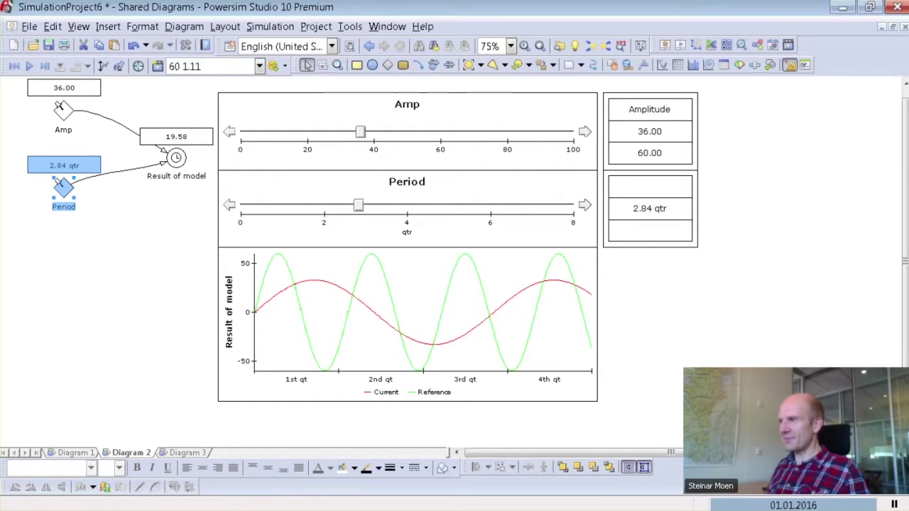
{"action": "left_click_drag", "start_coordinate": [62, 190], "coordinate": [643, 234]}
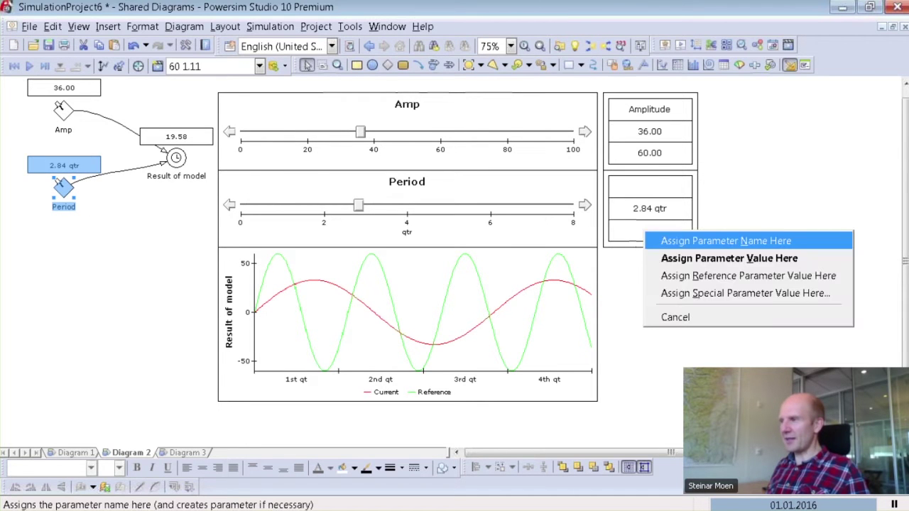
{"action": "left_click", "coordinate": [702, 280]}
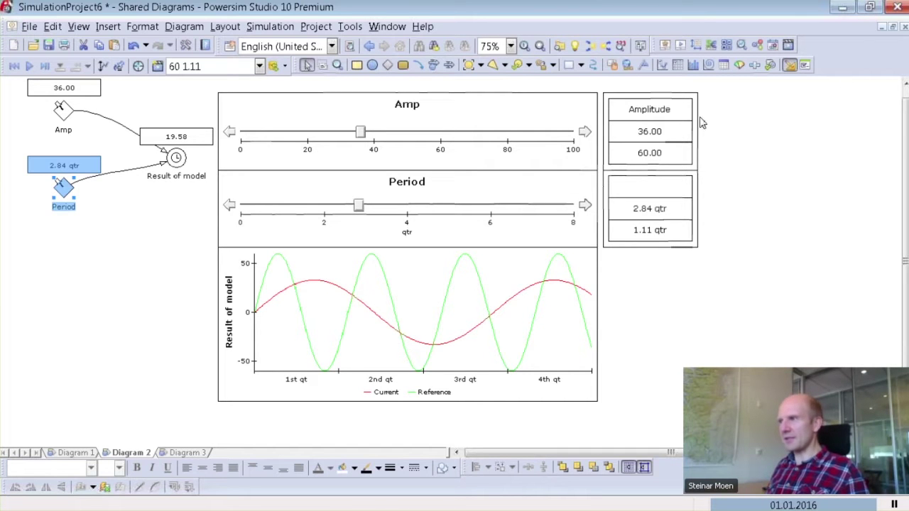
Step: Assign Period's parameter name to the first row of the table beside the Period slider
{"action": "left_click_drag", "start_coordinate": [62, 186], "coordinate": [646, 189]}
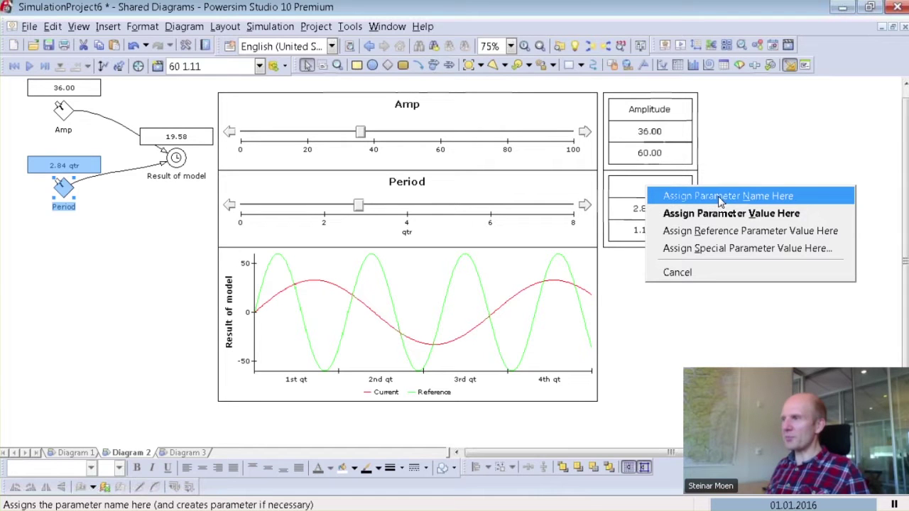
{"action": "left_click", "coordinate": [747, 202]}
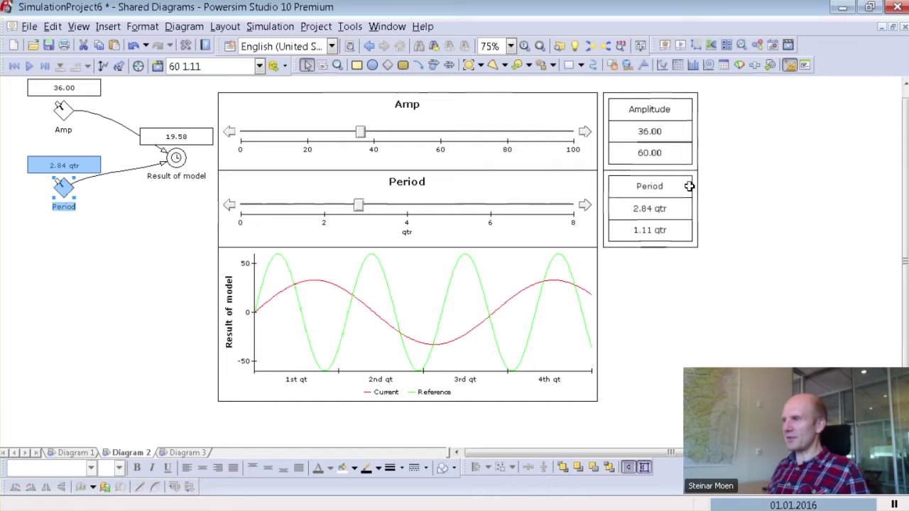
Step: Fill the Amplitude table's reference value cell with a wide diagonal stripe pattern using a pale turquoise background color
{"action": "left_click", "coordinate": [652, 152]}
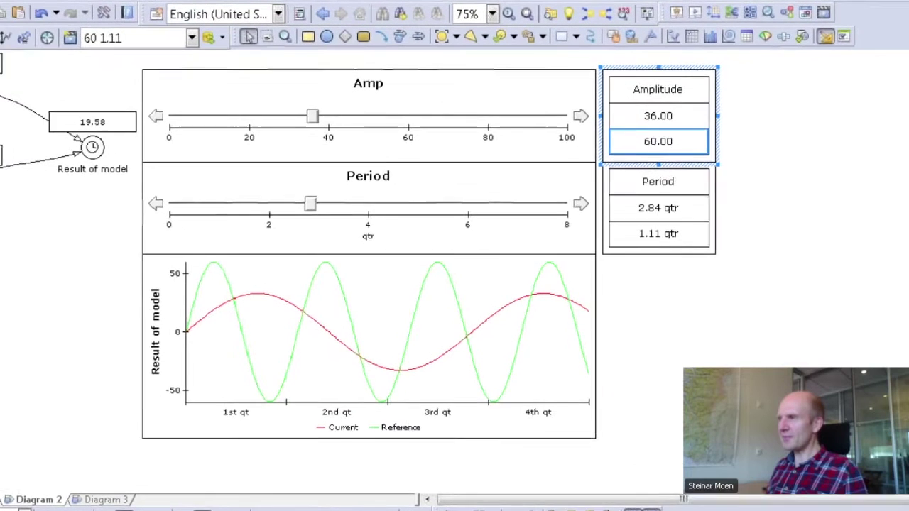
{"action": "double_click", "coordinate": [658, 146]}
{"action": "left_click", "coordinate": [179, 93]}
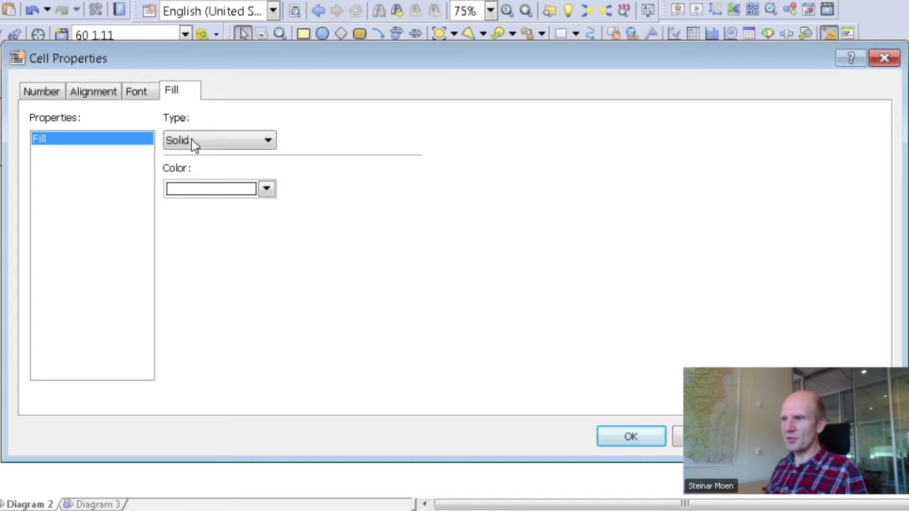
{"action": "left_click", "coordinate": [202, 141]}
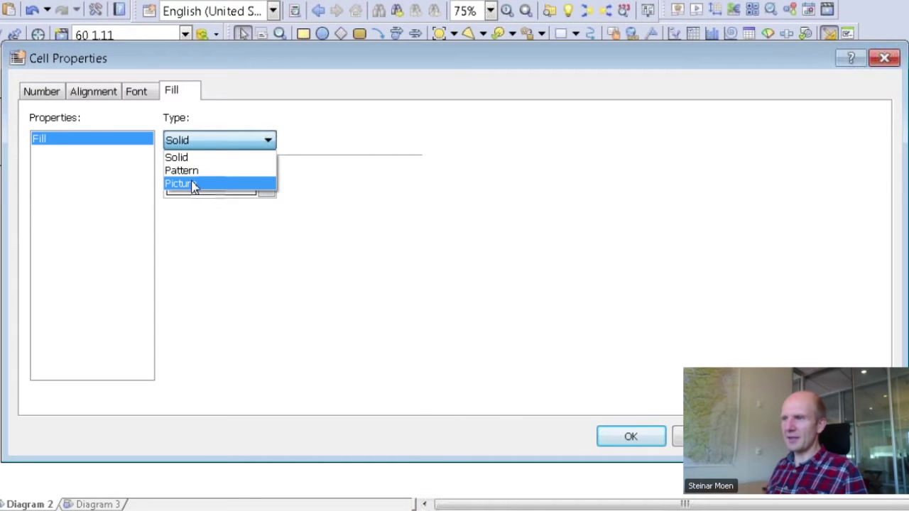
{"action": "left_click", "coordinate": [192, 172]}
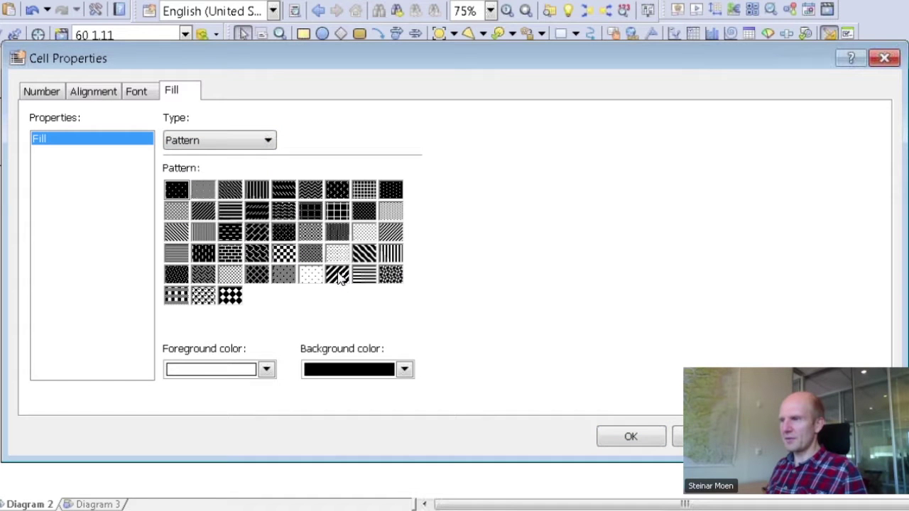
{"action": "left_click", "coordinate": [404, 369]}
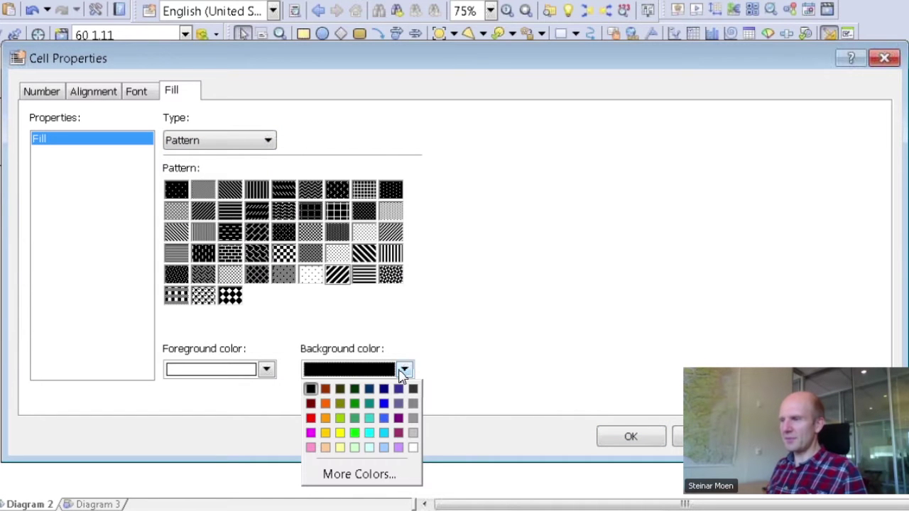
{"action": "left_click", "coordinate": [370, 448]}
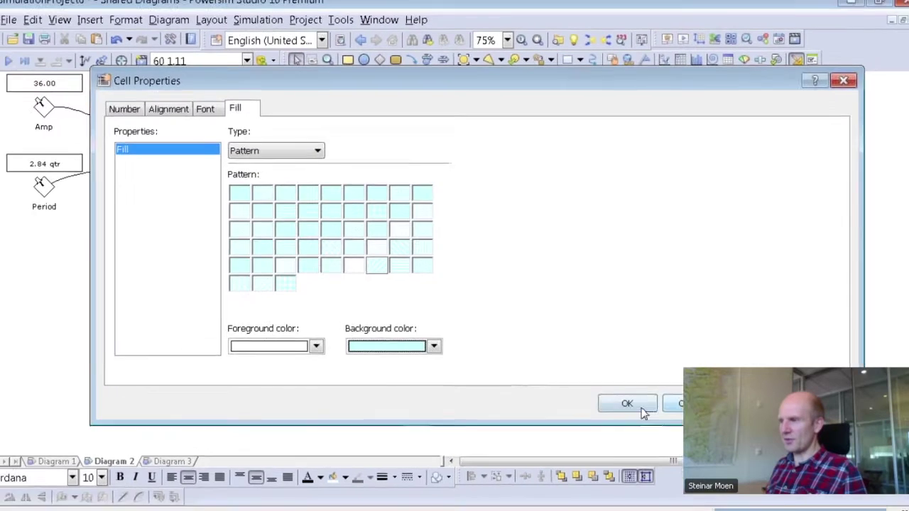
{"action": "left_click", "coordinate": [627, 403]}
{"action": "left_click", "coordinate": [771, 203]}
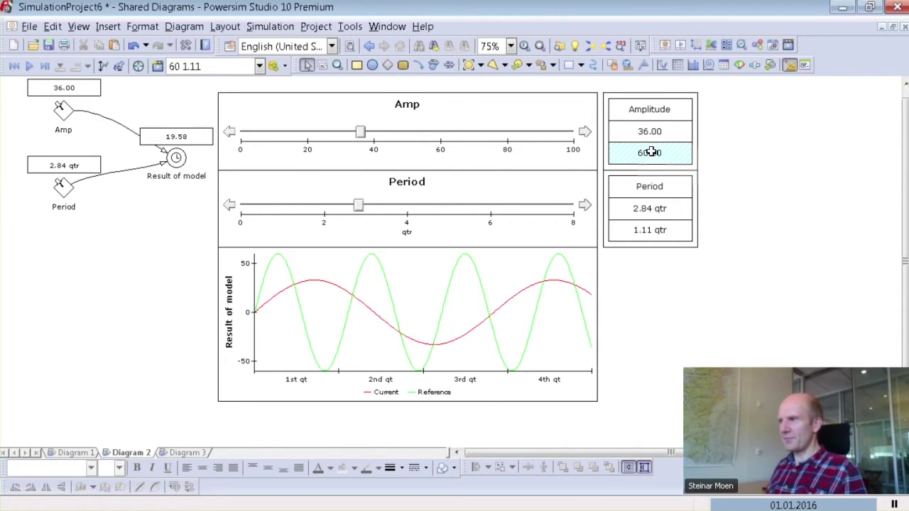
Step: Give the Period table's reference value cell the same diagonal stripe pattern fill with a pale turquoise background color
{"action": "left_click", "coordinate": [650, 229]}
{"action": "double_click", "coordinate": [650, 229]}
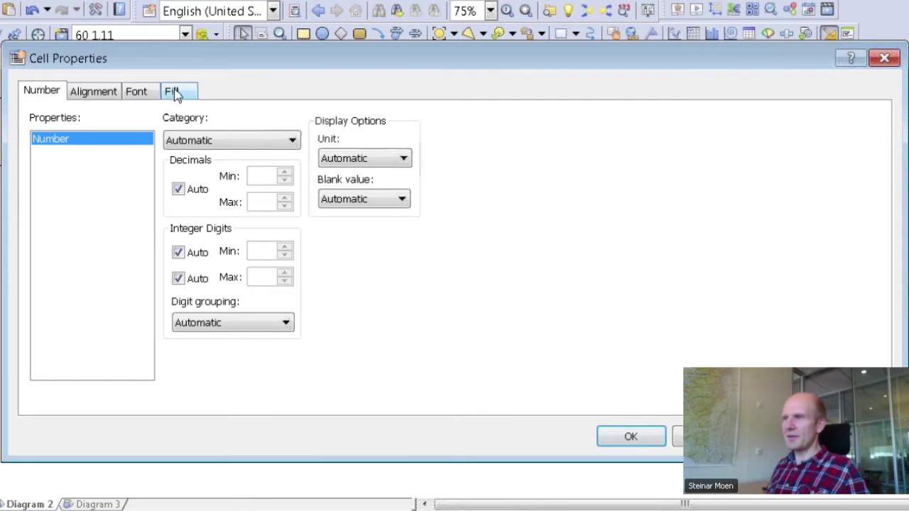
{"action": "left_click", "coordinate": [186, 96]}
{"action": "left_click", "coordinate": [230, 142]}
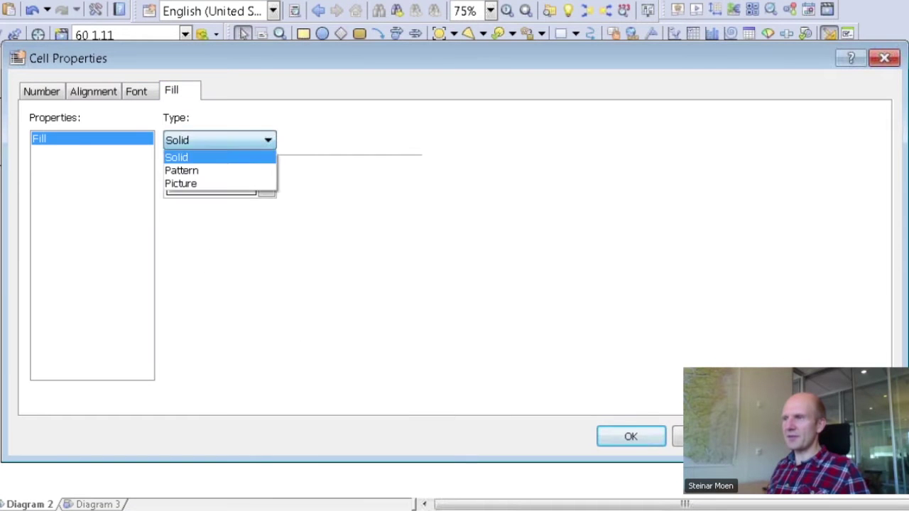
{"action": "left_click", "coordinate": [205, 172]}
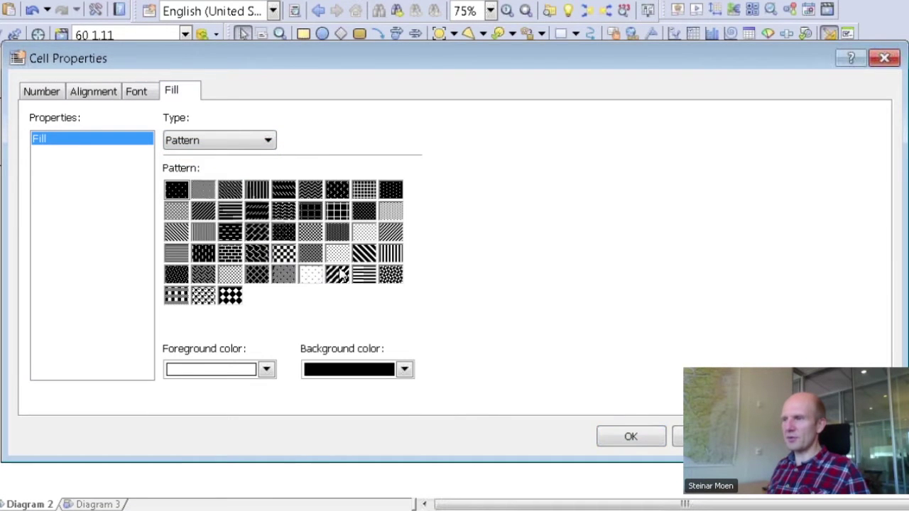
{"action": "left_click", "coordinate": [403, 369]}
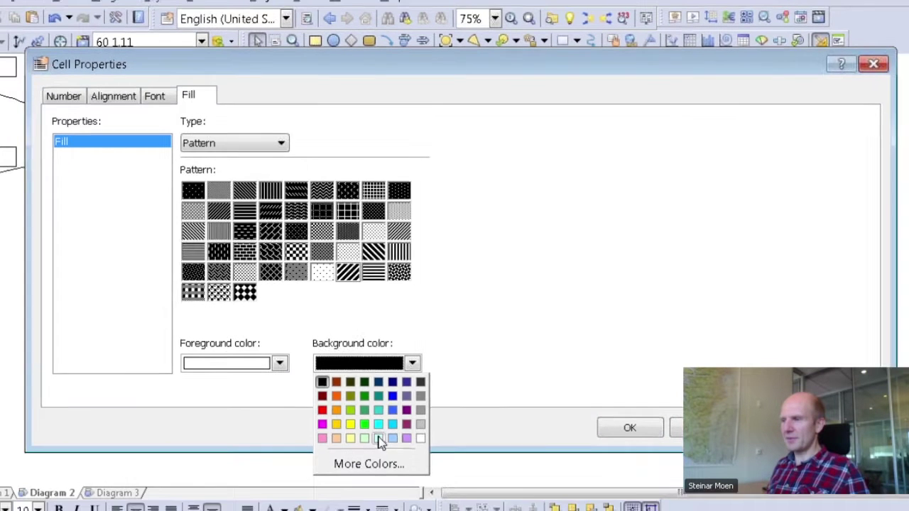
{"action": "left_click", "coordinate": [377, 434]}
{"action": "left_click", "coordinate": [627, 410]}
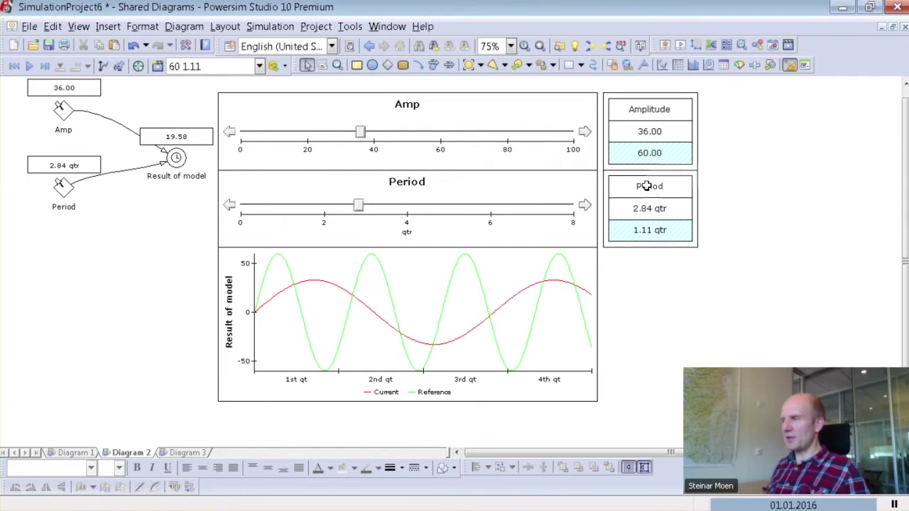
Step: Insert an empty column before the existing one in the Amplitude and Period tables, and widen both tables together
{"action": "left_click", "coordinate": [645, 102]}
{"action": "right_click", "coordinate": [646, 107]}
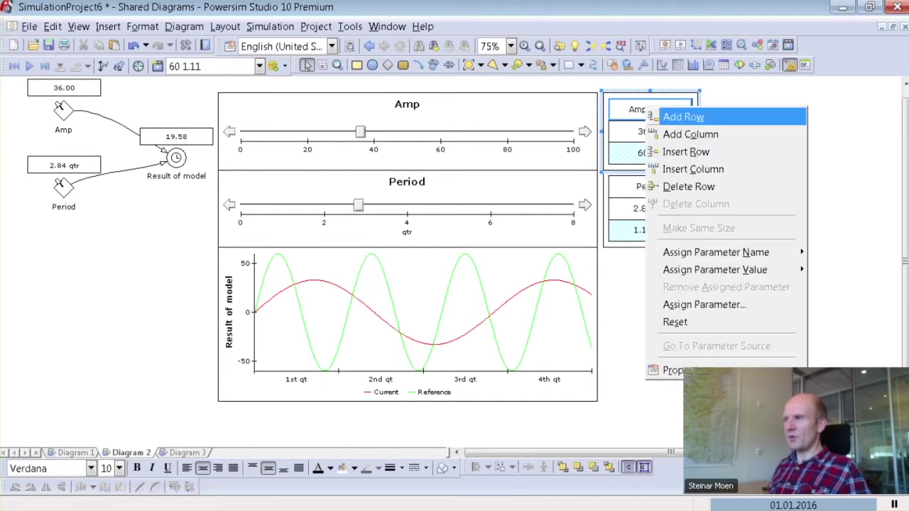
{"action": "left_click", "coordinate": [680, 170]}
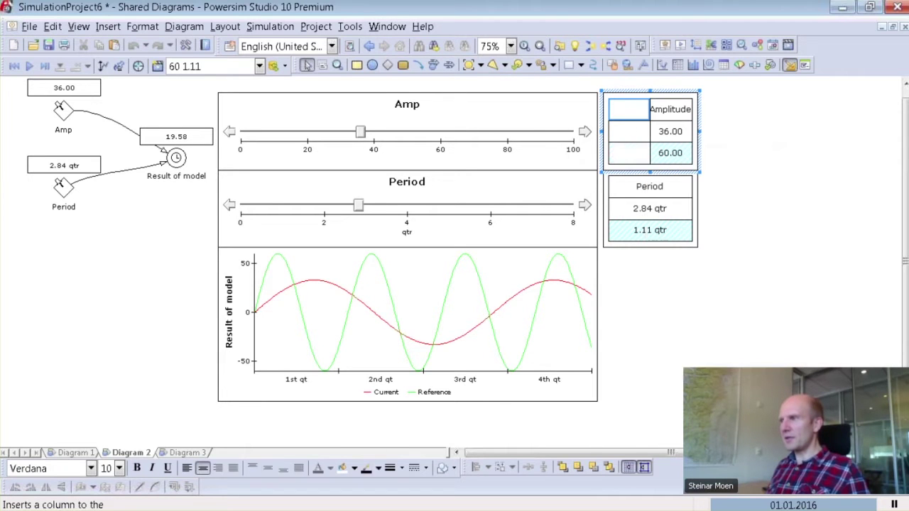
{"action": "right_click", "coordinate": [644, 199]}
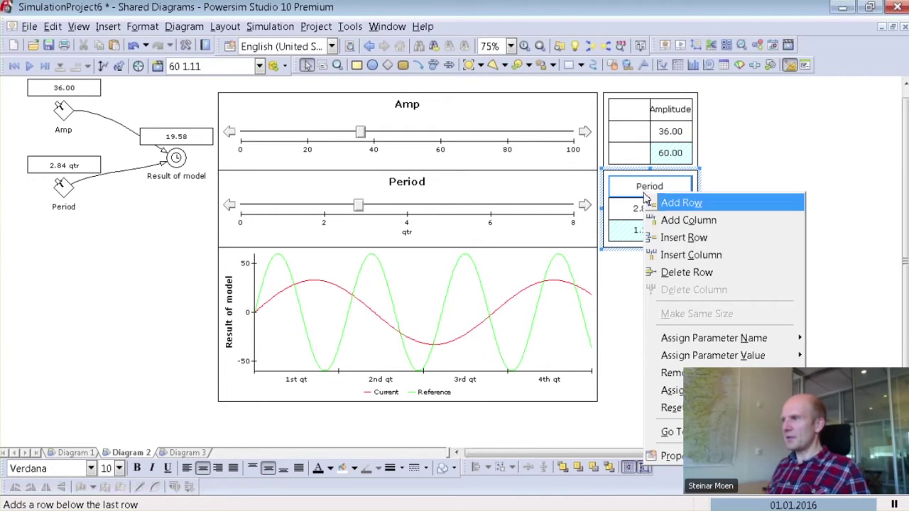
{"action": "left_click", "coordinate": [678, 255]}
{"action": "left_click", "coordinate": [698, 147], "text": "shift"}
{"action": "left_click_drag", "start_coordinate": [701, 131], "coordinate": [759, 131]}
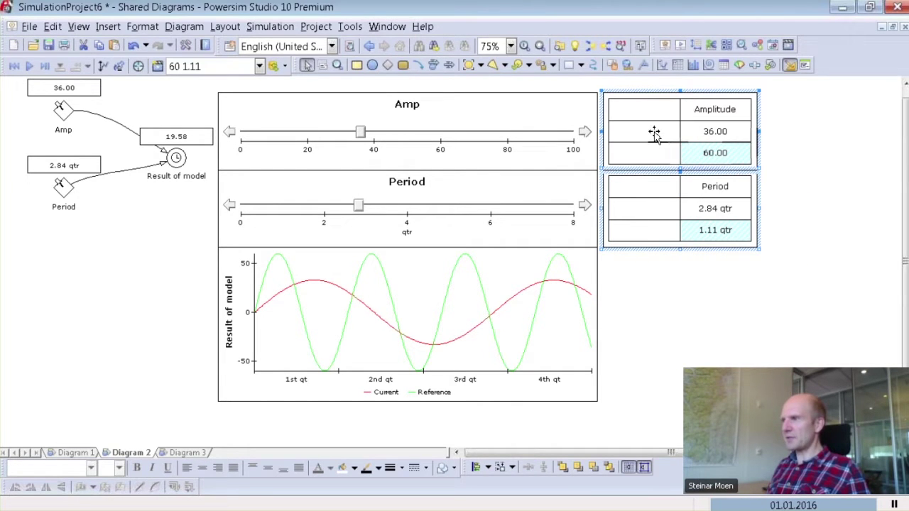
{"action": "left_click", "coordinate": [781, 168]}
Step: Label the Amplitude table's value rows "Current" and "Ref" in the new column
{"action": "double_click", "coordinate": [638, 130]}
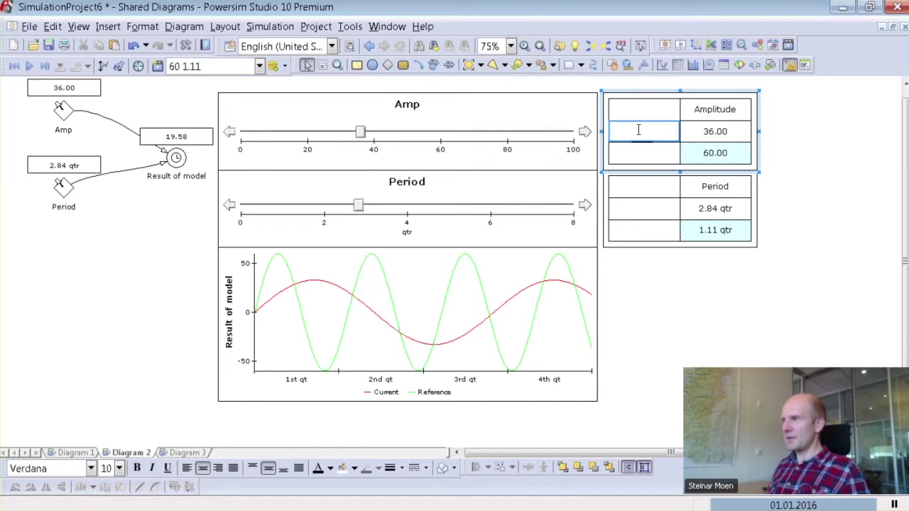
{"action": "type", "text": "Current"}
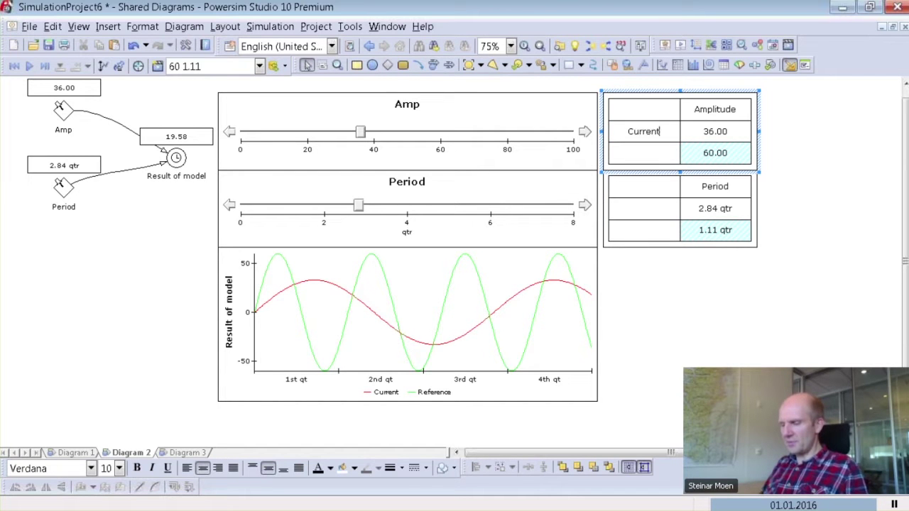
{"action": "key", "text": "Return"}
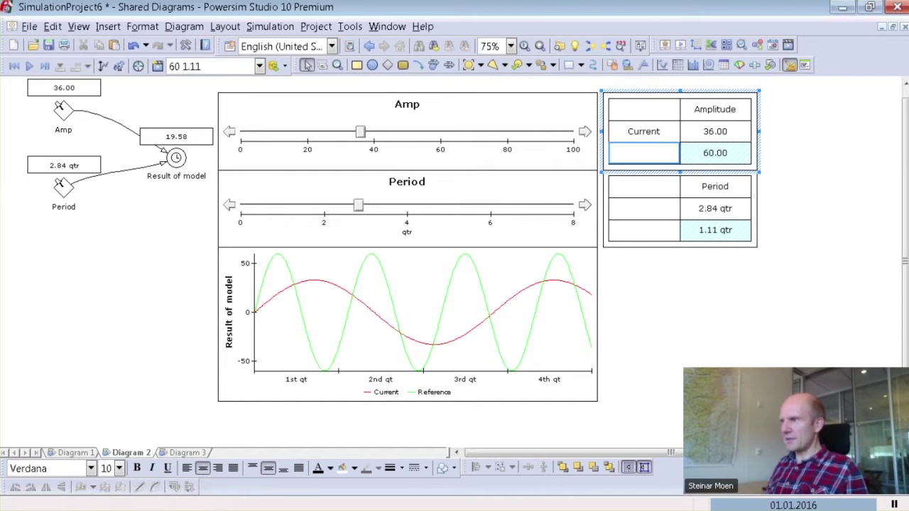
{"action": "type", "text": "Ref"}
Step: Label the Period table's value rows "Current" and "Ref" in the new column
{"action": "left_click", "coordinate": [651, 199]}
{"action": "type", "text": "Current"}
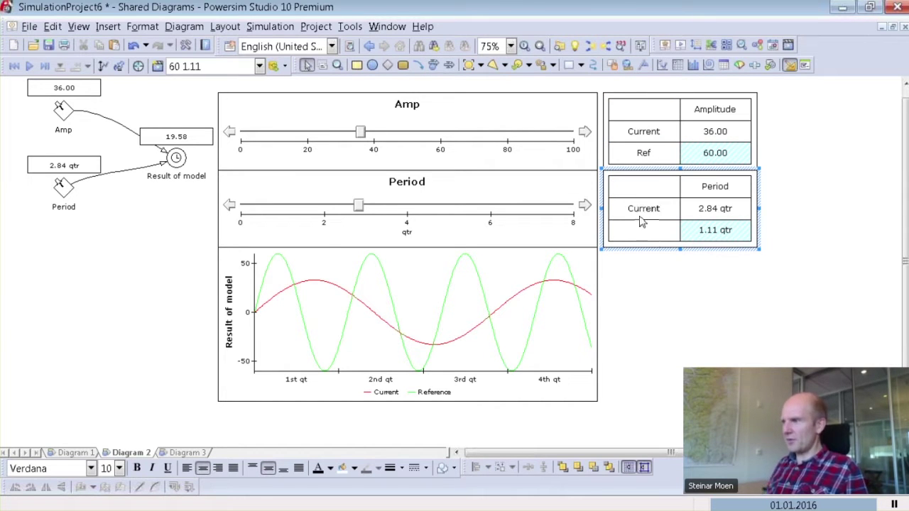
{"action": "left_click", "coordinate": [641, 226]}
{"action": "type", "text": "Ref"}
{"action": "key", "text": "Return"}
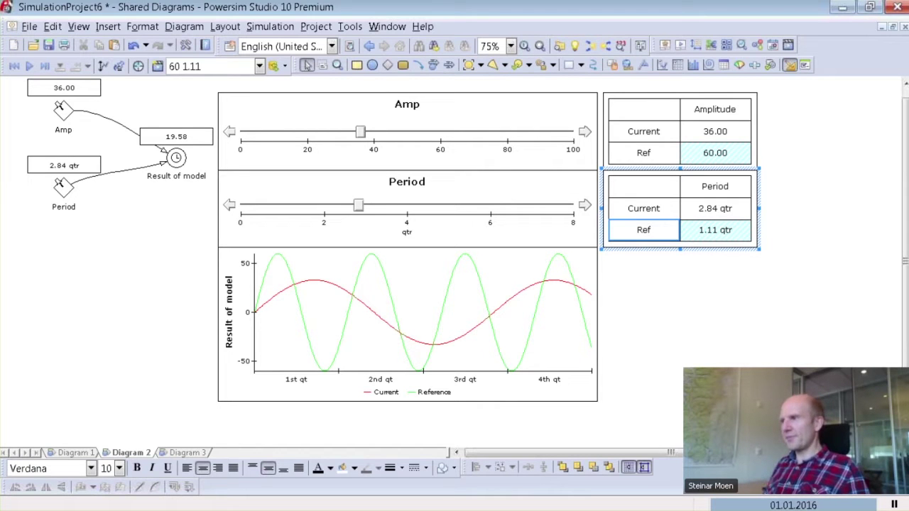
Step: Remove the outer frame line from both the Amplitude and Period tables
{"action": "left_click", "coordinate": [639, 139], "text": "shift"}
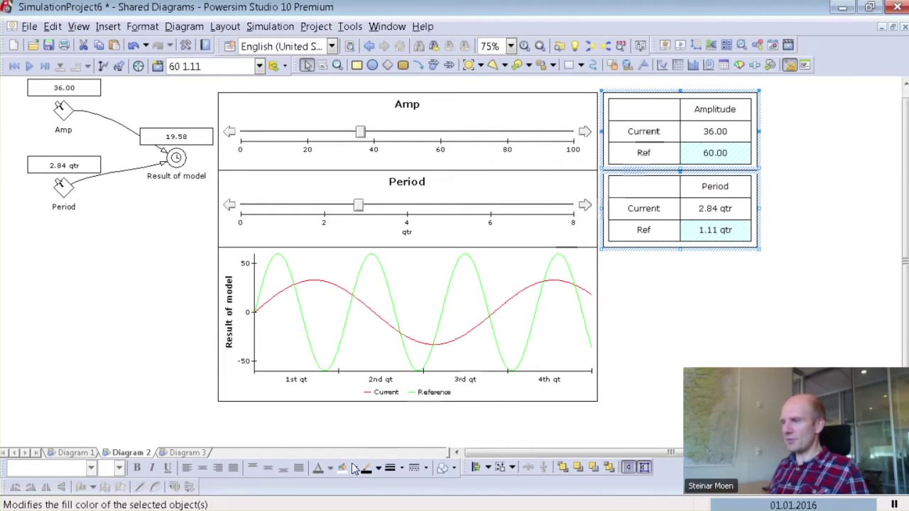
{"action": "left_click", "coordinate": [378, 468]}
{"action": "left_click", "coordinate": [407, 359]}
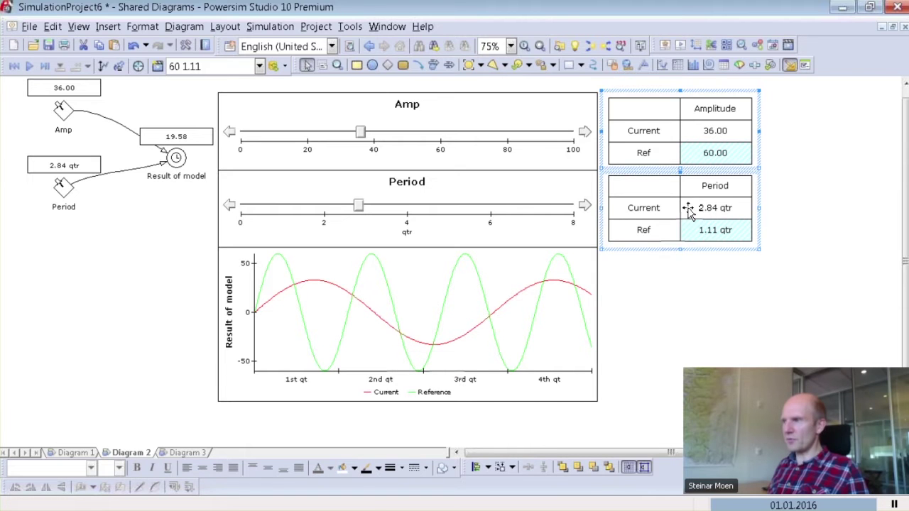
{"action": "left_click", "coordinate": [720, 207]}
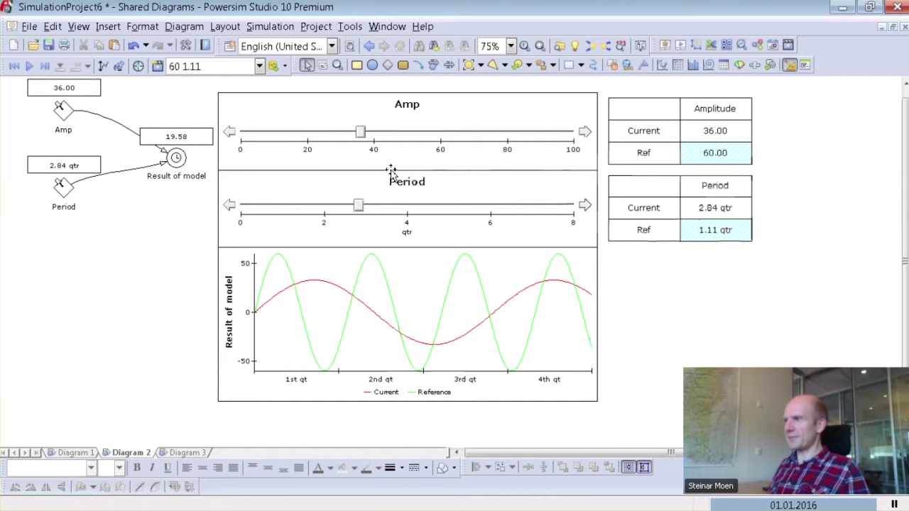
Step: Set Amp to 66.70 and Period to 2.66 qtr with their sliders
{"action": "left_click_drag", "start_coordinate": [361, 134], "coordinate": [463, 132]}
{"action": "mouse_move", "coordinate": [360, 208]}
{"action": "left_mouse_down"}
{"action": "mouse_move", "coordinate": [394, 206]}
{"action": "mouse_move", "coordinate": [352, 206]}
{"action": "left_mouse_up"}
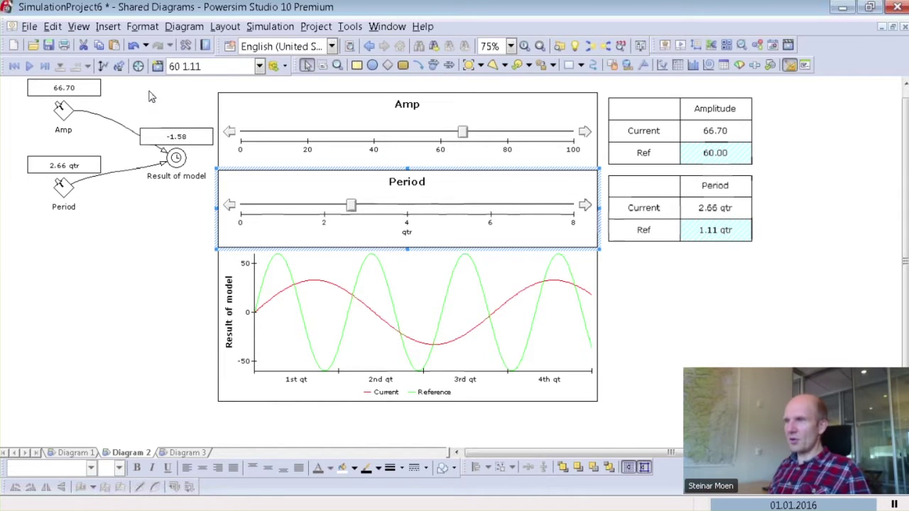
Step: Save the current run under the name "Run 1" and select it as the reference data
{"action": "left_click", "coordinate": [157, 66]}
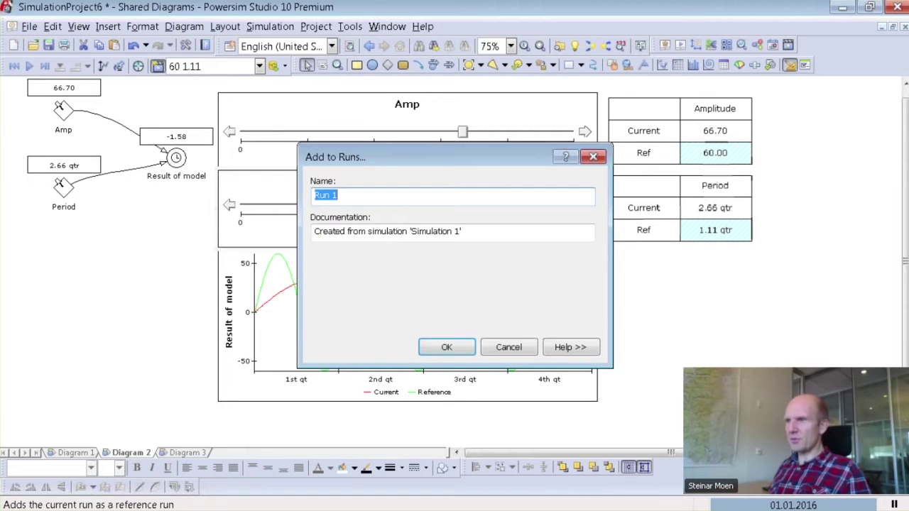
{"action": "left_click", "coordinate": [445, 348]}
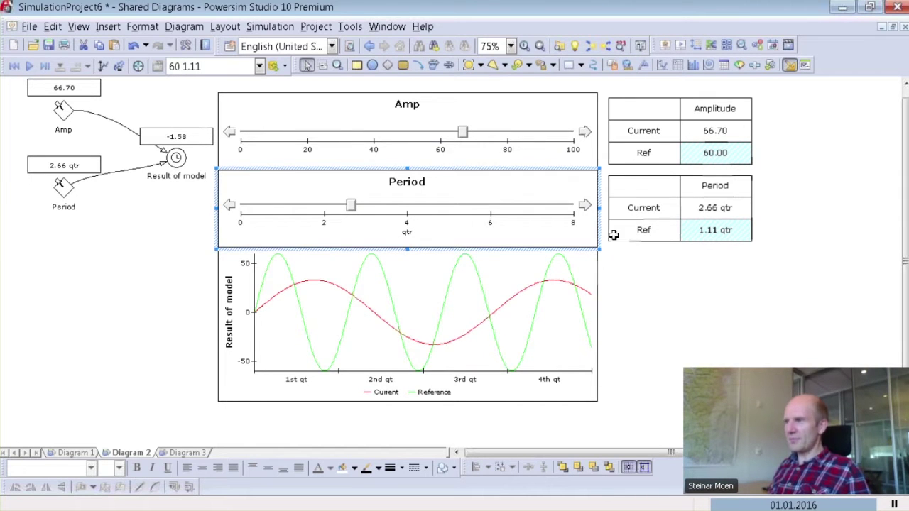
{"action": "left_click", "coordinate": [260, 66]}
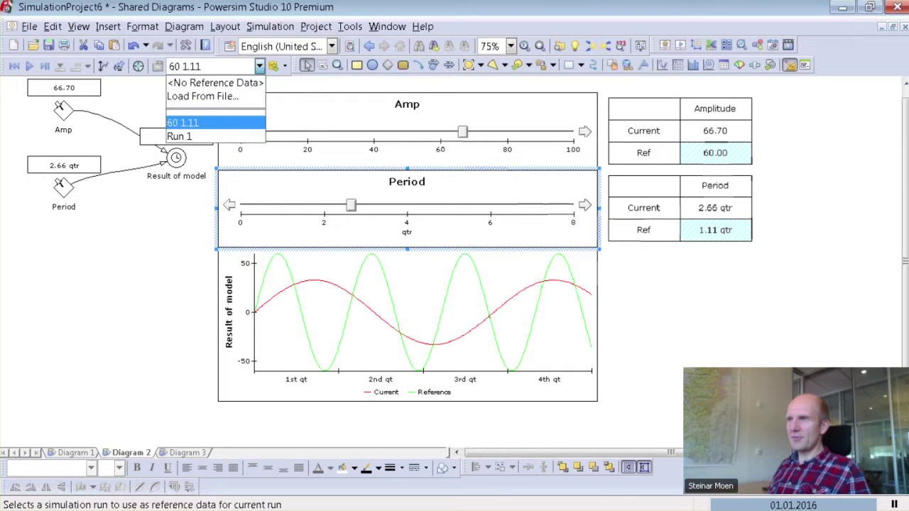
{"action": "left_click", "coordinate": [182, 136]}
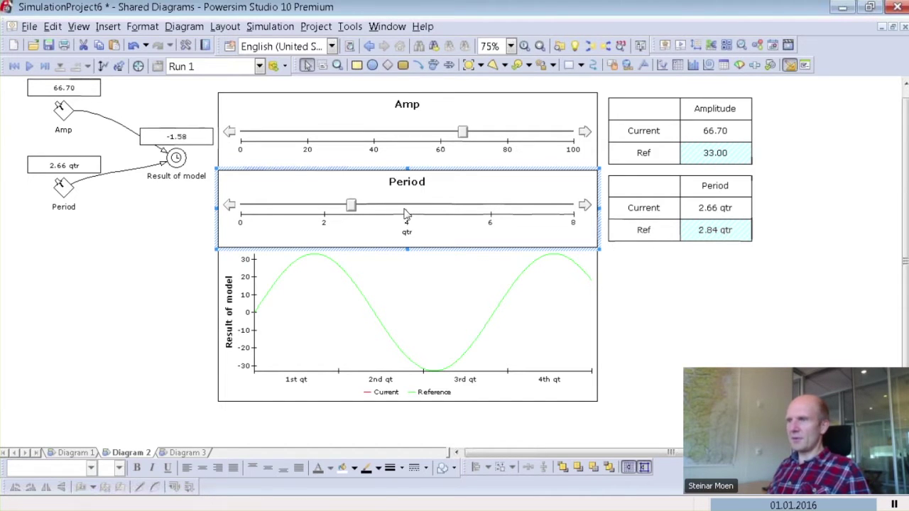
Step: Run the simulation, save the result as "Run 2", and select that run as the reference data
{"action": "left_click", "coordinate": [30, 66]}
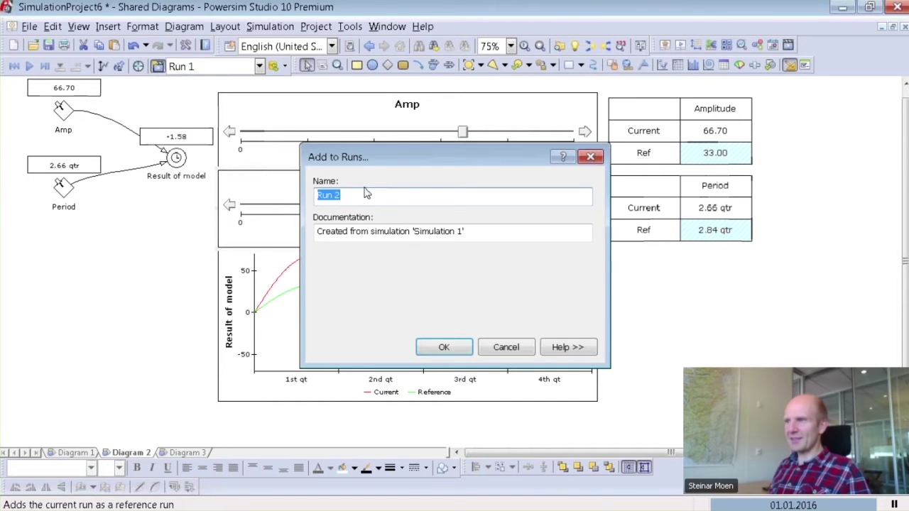
{"action": "left_click", "coordinate": [443, 347]}
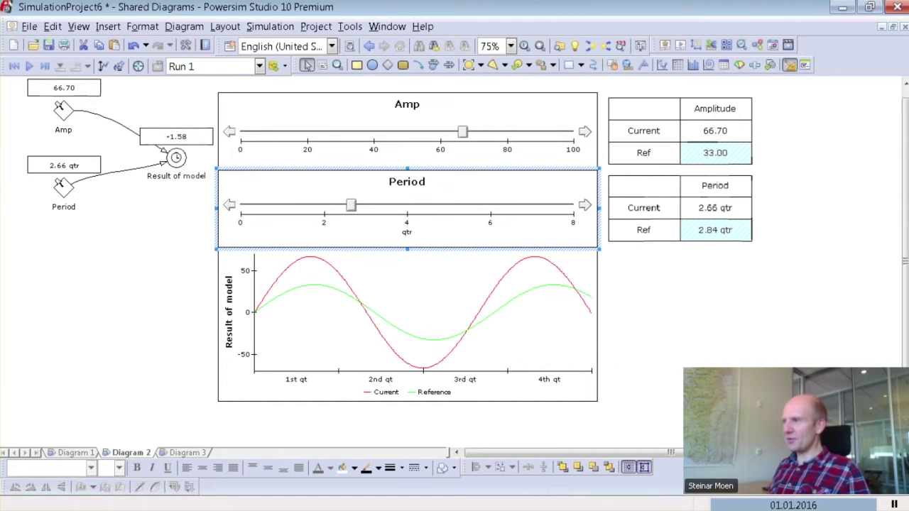
{"action": "left_click", "coordinate": [259, 66]}
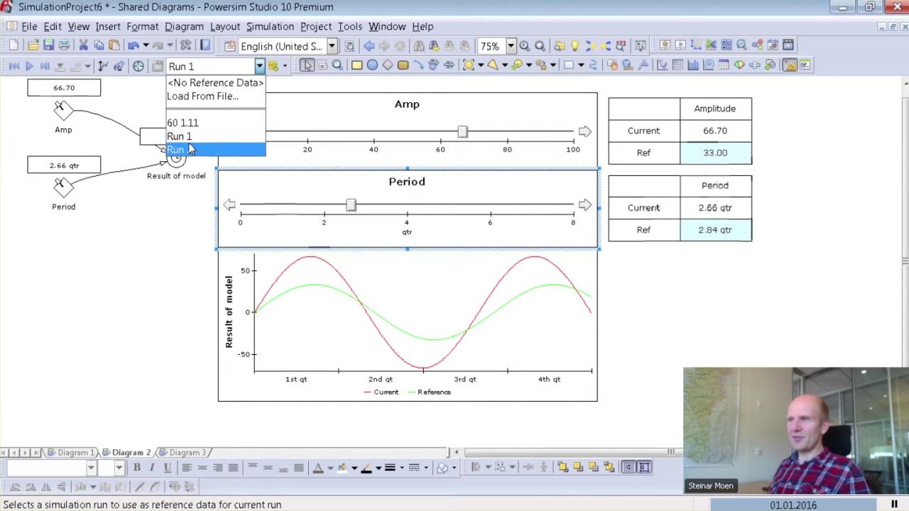
{"action": "left_click", "coordinate": [188, 150]}
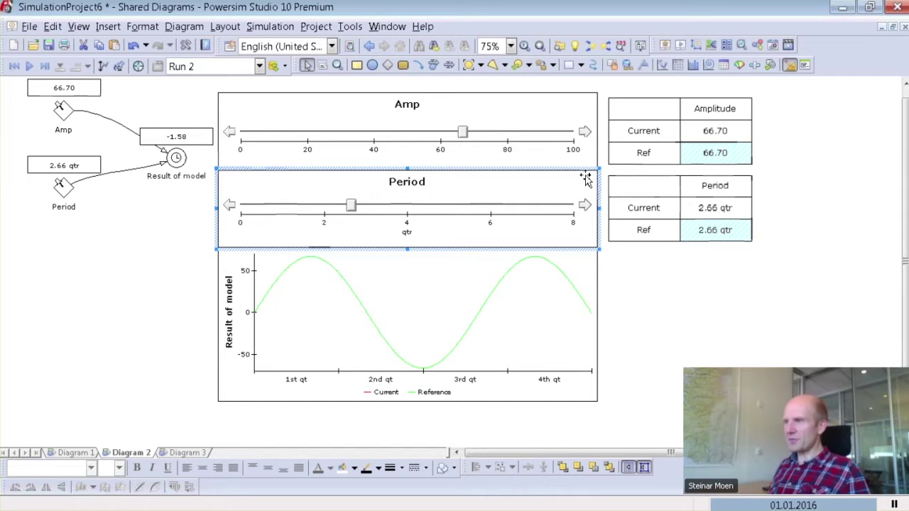
Step: Compare with the reference by running the simulation at Period 2.84 qtr, again with Amp 64.30, and once more with Period 2.76 qtr
{"action": "left_click_drag", "start_coordinate": [358, 210], "coordinate": [366, 209]}
{"action": "left_click", "coordinate": [30, 66]}
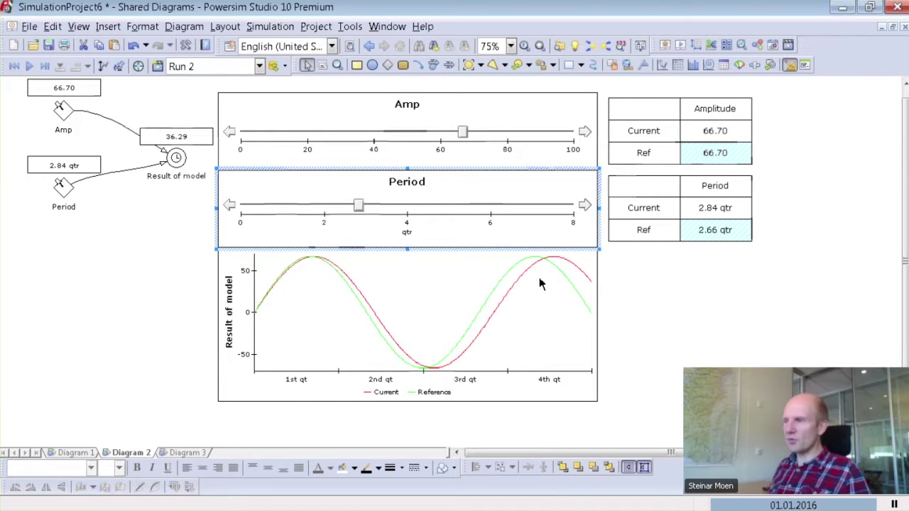
{"action": "left_click_drag", "start_coordinate": [462, 135], "coordinate": [455, 135]}
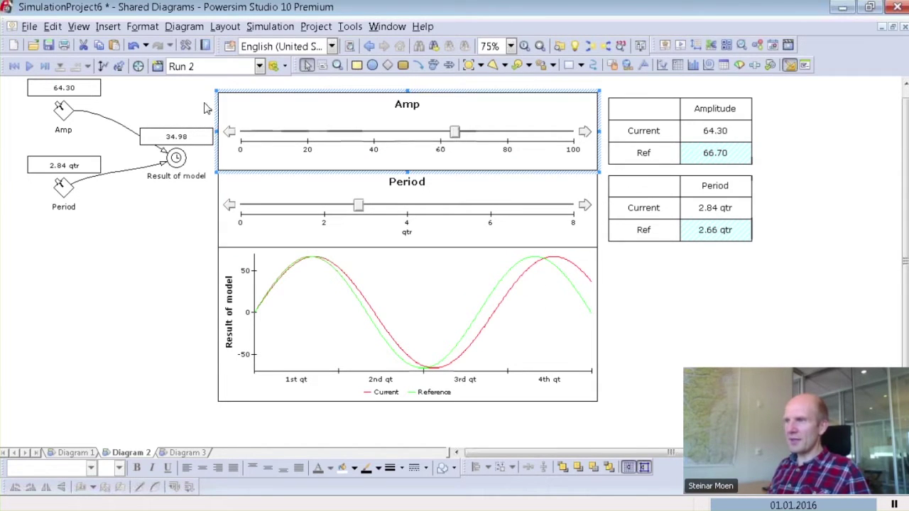
{"action": "left_click", "coordinate": [30, 66]}
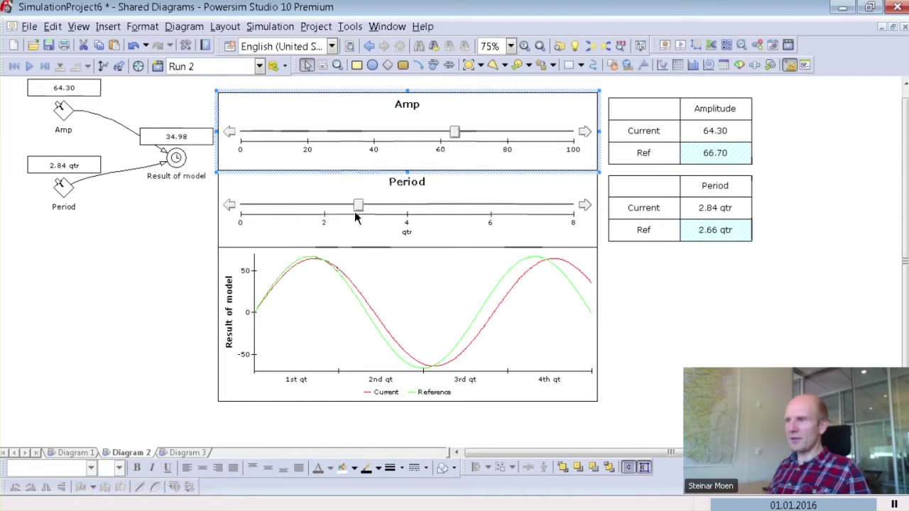
{"action": "left_click_drag", "start_coordinate": [359, 206], "coordinate": [355, 206]}
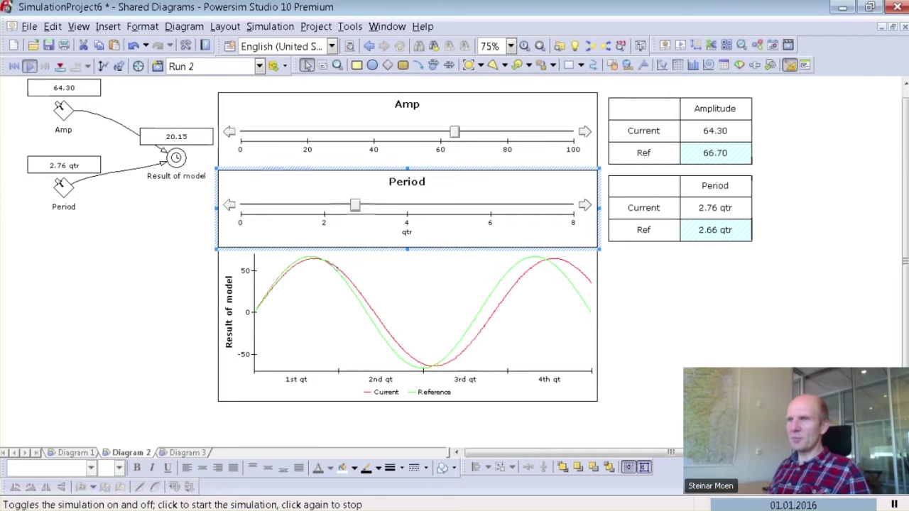
{"action": "left_click", "coordinate": [29, 66]}
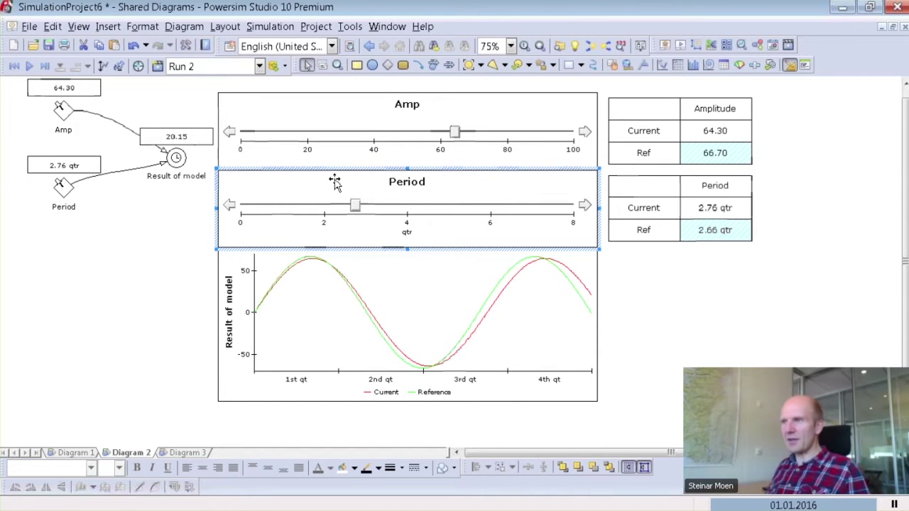
Step: Return Period to 2.66 qtr and Amp to 66.70 with their sliders and run the simulation
{"action": "left_click_drag", "start_coordinate": [355, 205], "coordinate": [353, 206]}
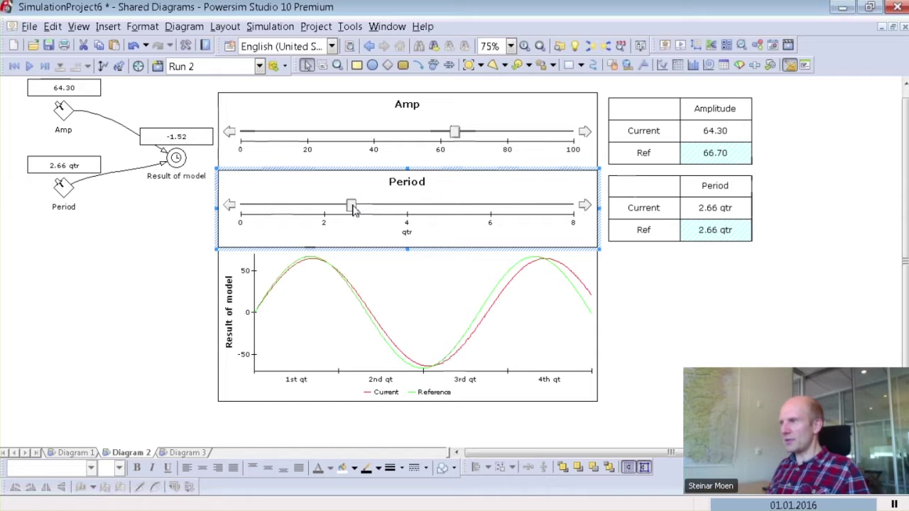
{"action": "left_click_drag", "start_coordinate": [455, 134], "coordinate": [463, 133]}
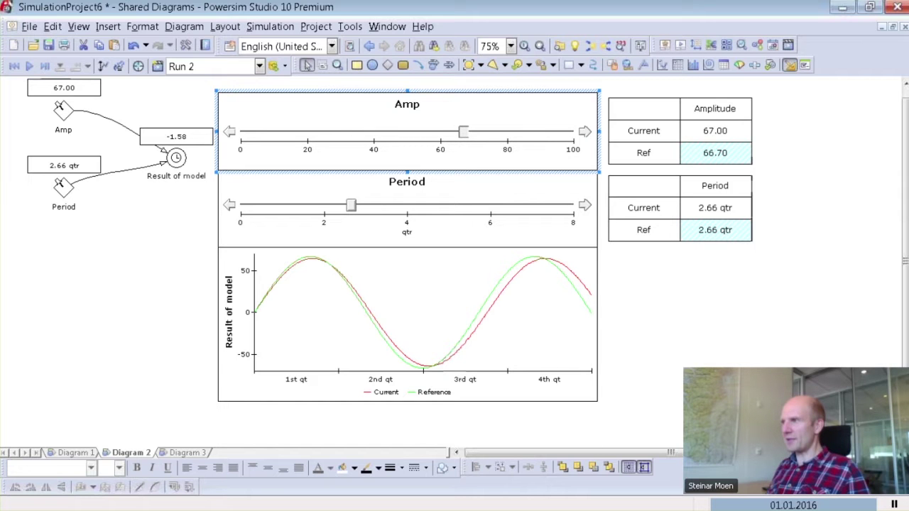
{"action": "left_click", "coordinate": [29, 66]}
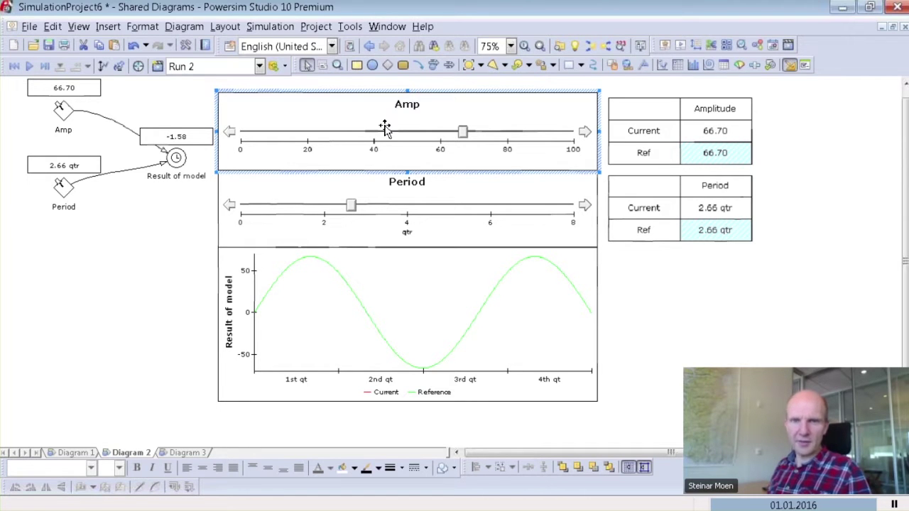
Step: Set the current amplitude to 55 in the Amplitude table, and try to edit its reference value
{"action": "left_click", "coordinate": [724, 130]}
{"action": "double_click", "coordinate": [713, 130]}
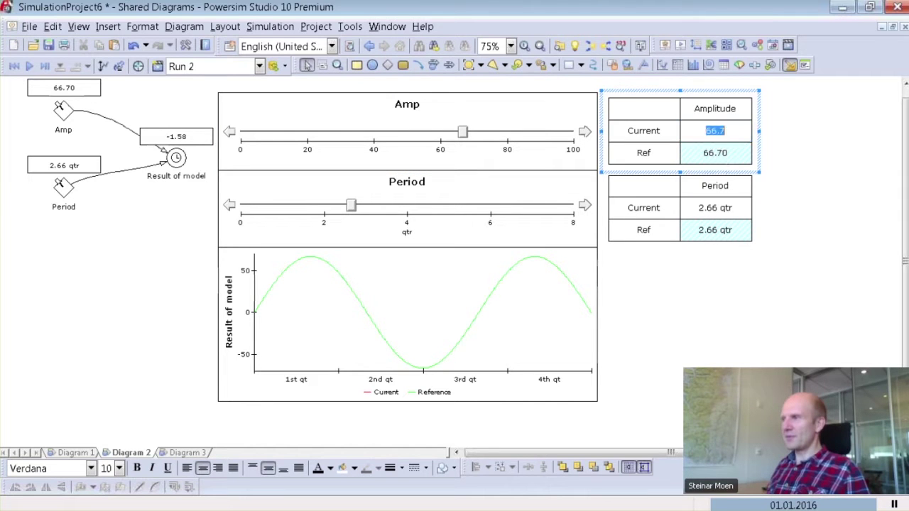
{"action": "type", "text": "55"}
{"action": "key", "text": "Return"}
{"action": "double_click", "coordinate": [718, 153]}
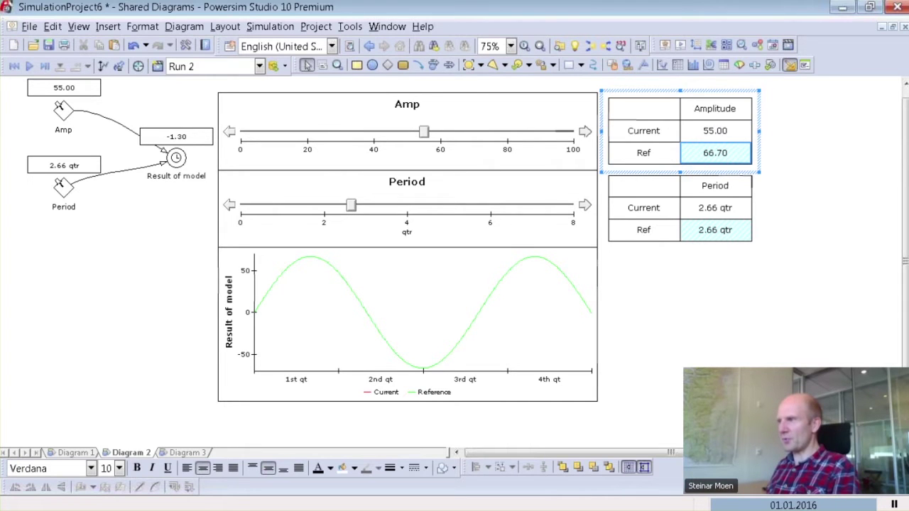
{"action": "left_click", "coordinate": [692, 396]}
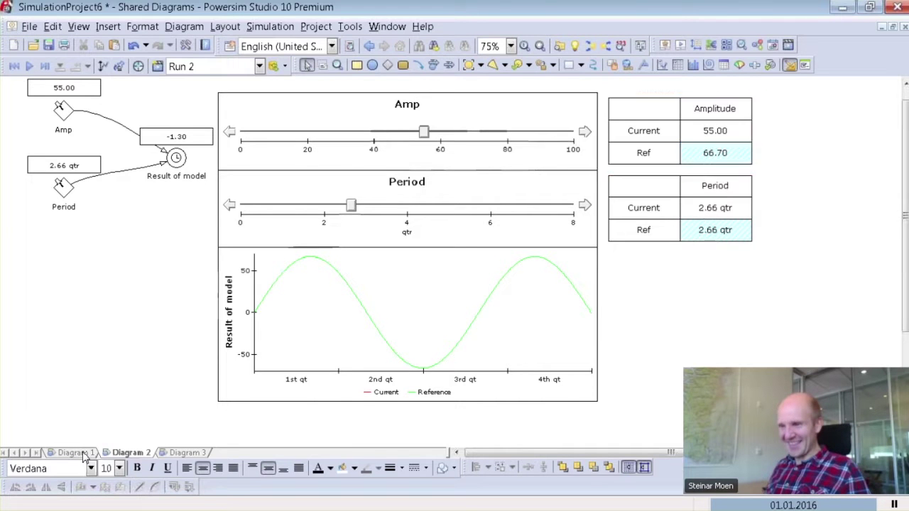
Step: Review the list of model-understanding tools on Diagram 1 and return to the model on Diagram 2
{"action": "left_click", "coordinate": [83, 453]}
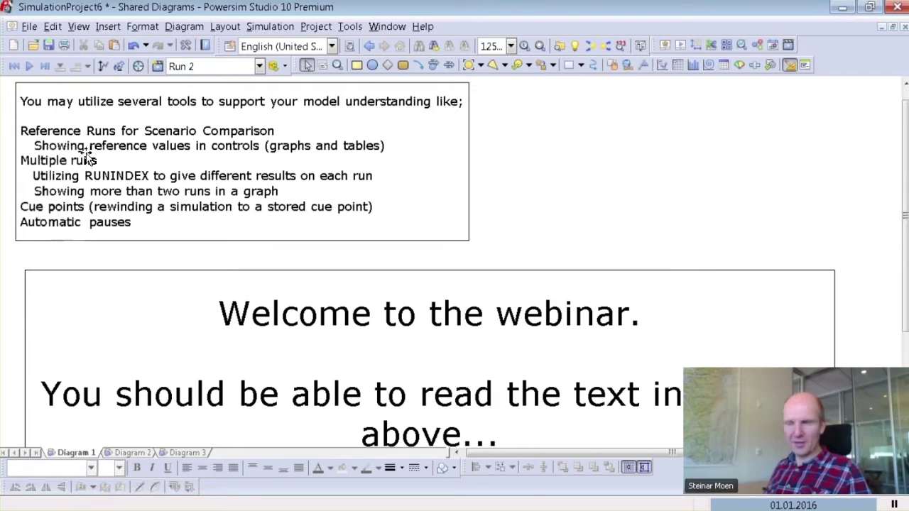
{"action": "left_click", "coordinate": [146, 457]}
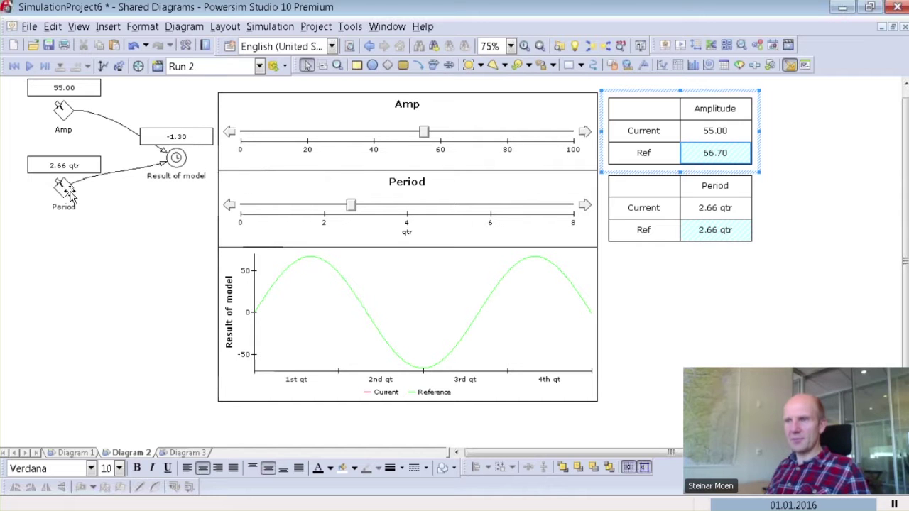
{"action": "mouse_move", "coordinate": [62, 189]}
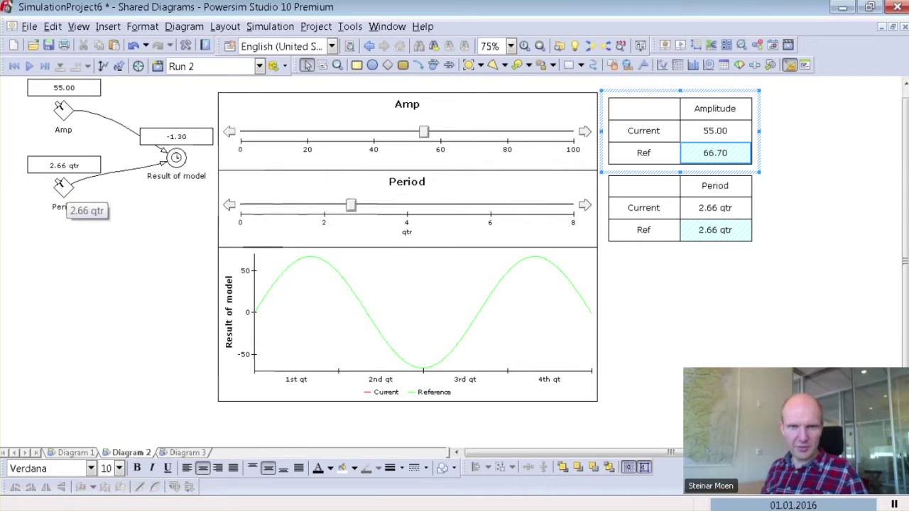
Step: Set the run count to 200 in the run control options of the simulation settings
{"action": "left_click", "coordinate": [267, 24]}
{"action": "left_click", "coordinate": [299, 387]}
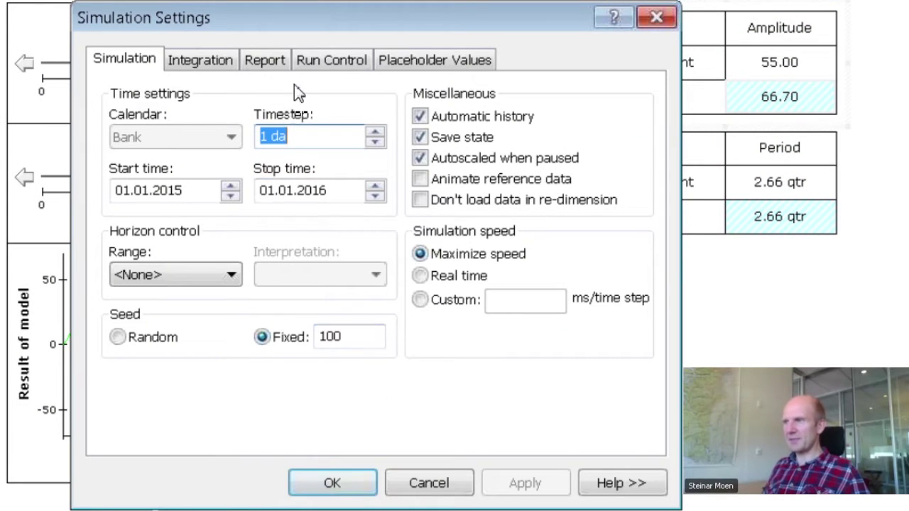
{"action": "left_click", "coordinate": [318, 64]}
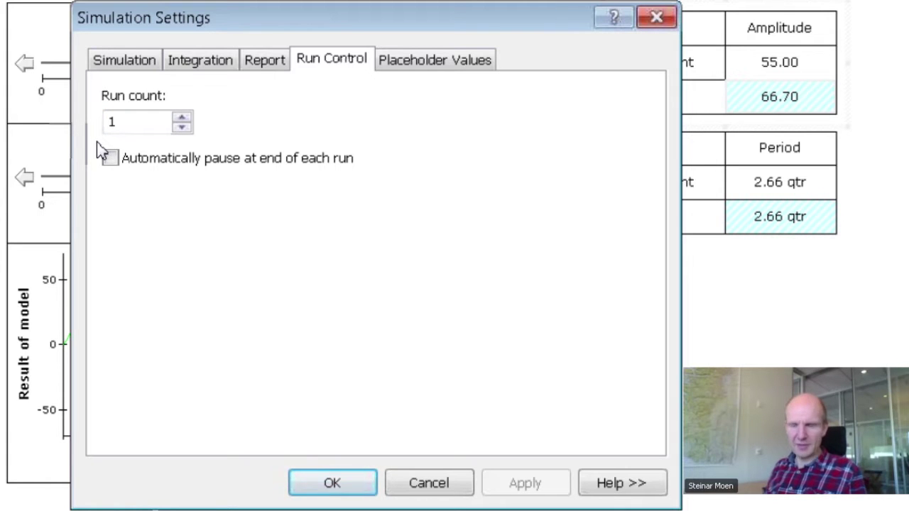
{"action": "left_click", "coordinate": [182, 117]}
{"action": "type", "text": "200"}
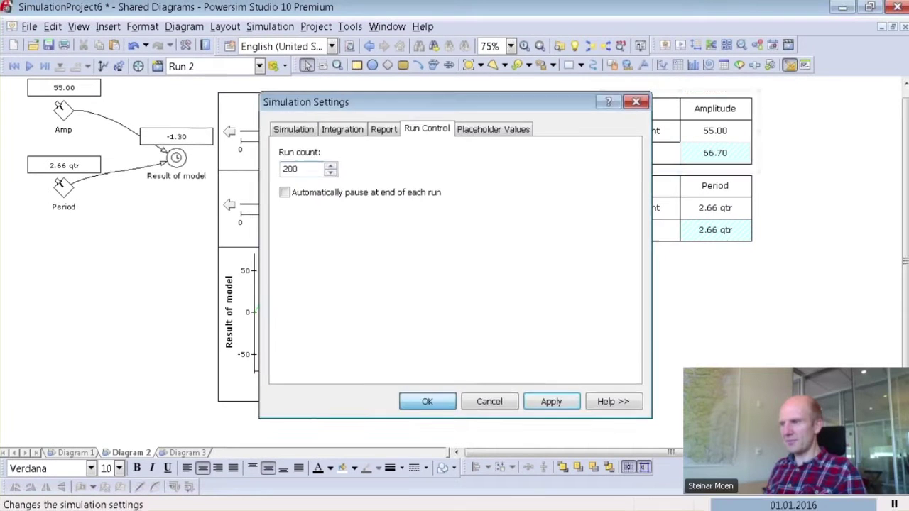
{"action": "left_click", "coordinate": [426, 401]}
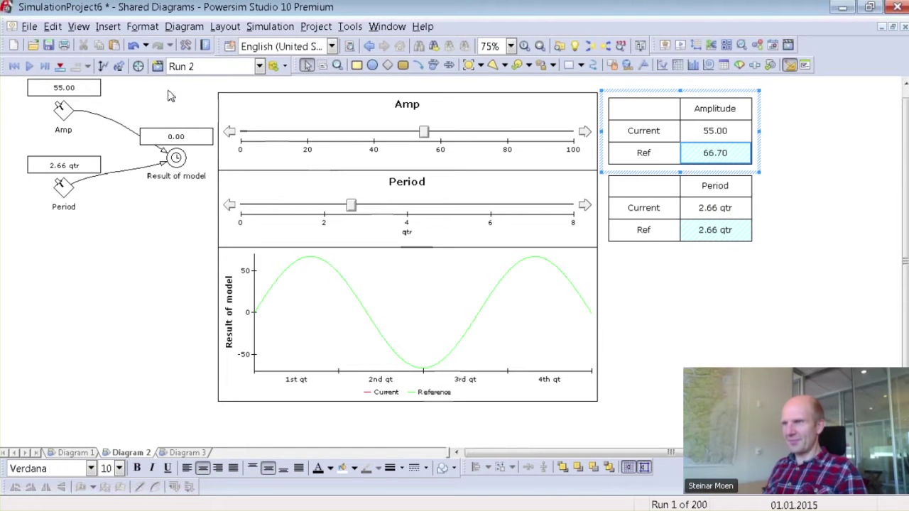
Step: Run the simulation series and change Period to 4.00 qtr and 2.00 qtr while the runs are in progress
{"action": "left_click", "coordinate": [29, 66]}
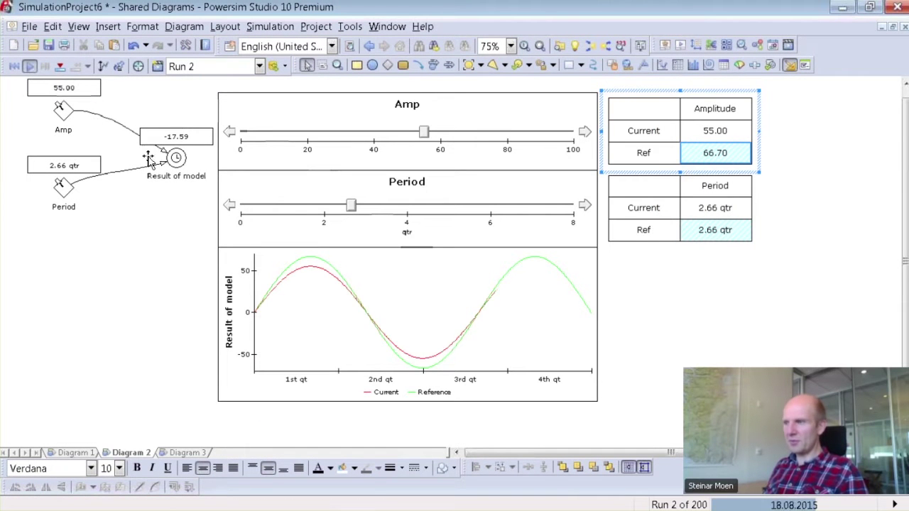
{"action": "left_click", "coordinate": [394, 212]}
{"action": "left_click", "coordinate": [404, 207]}
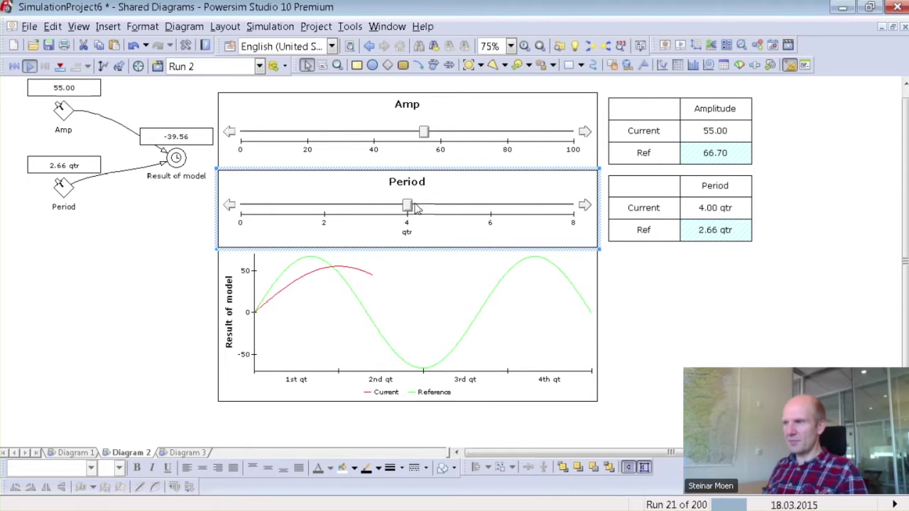
{"action": "left_click", "coordinate": [355, 215]}
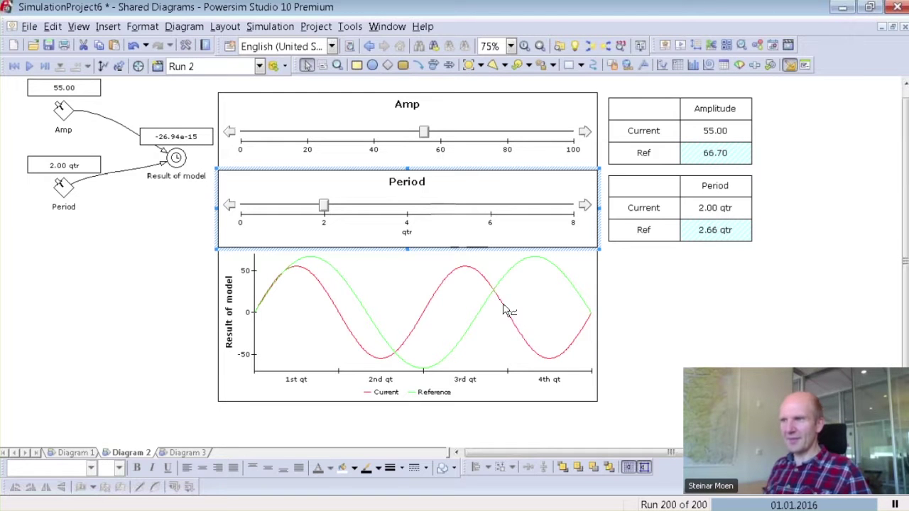
Step: Change the Period variable's type to Auxiliary in its advanced properties
{"action": "double_click", "coordinate": [61, 186]}
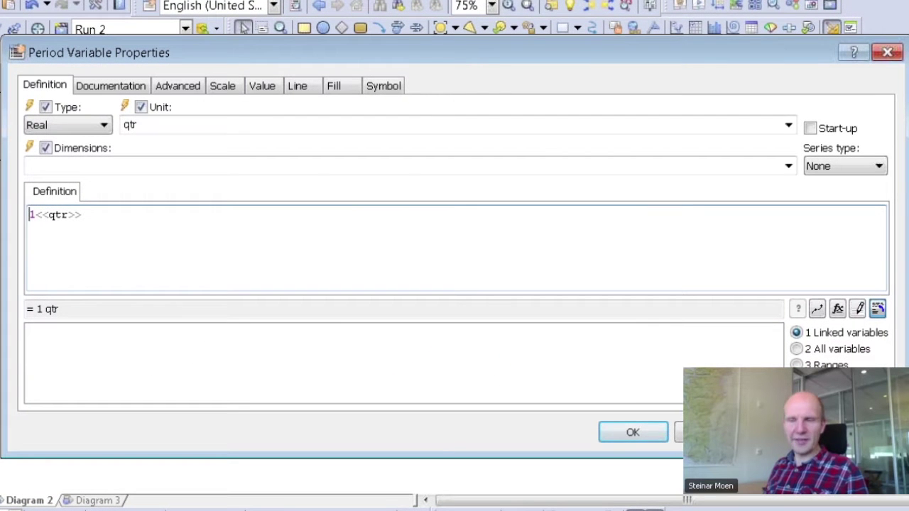
{"action": "left_click", "coordinate": [179, 87]}
{"action": "left_click", "coordinate": [140, 135]}
{"action": "left_click", "coordinate": [127, 160]}
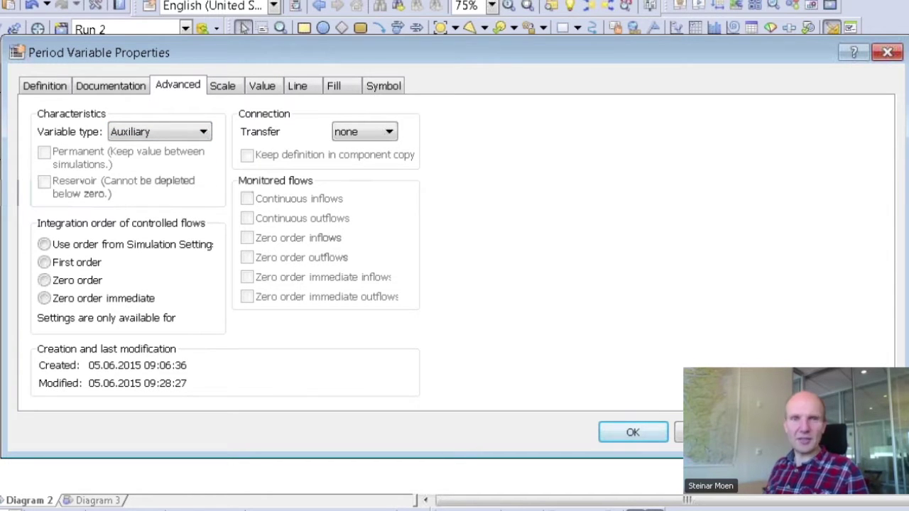
Step: Define Period as the run index multiplied by one quarter: runindex * 1<<qtr>>
{"action": "left_click", "coordinate": [48, 87]}
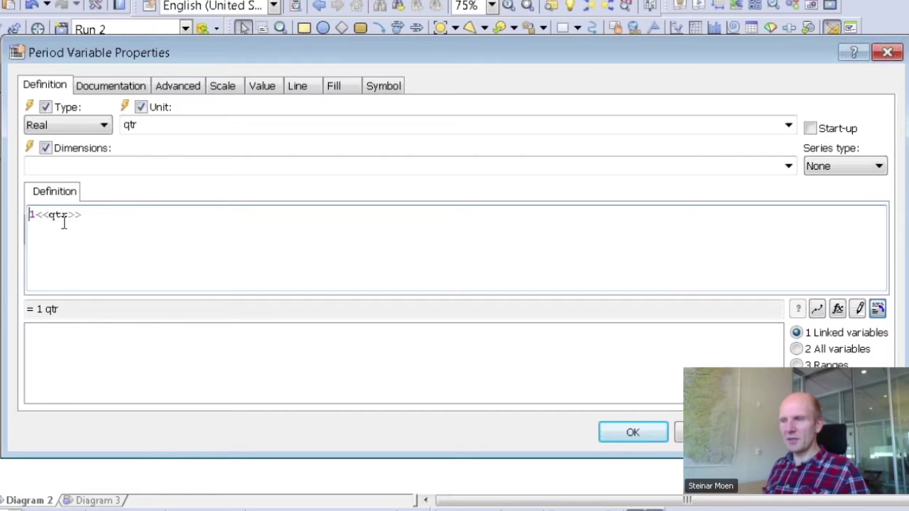
{"action": "mouse_move", "coordinate": [58, 215]}
{"action": "type", "text": "in"}
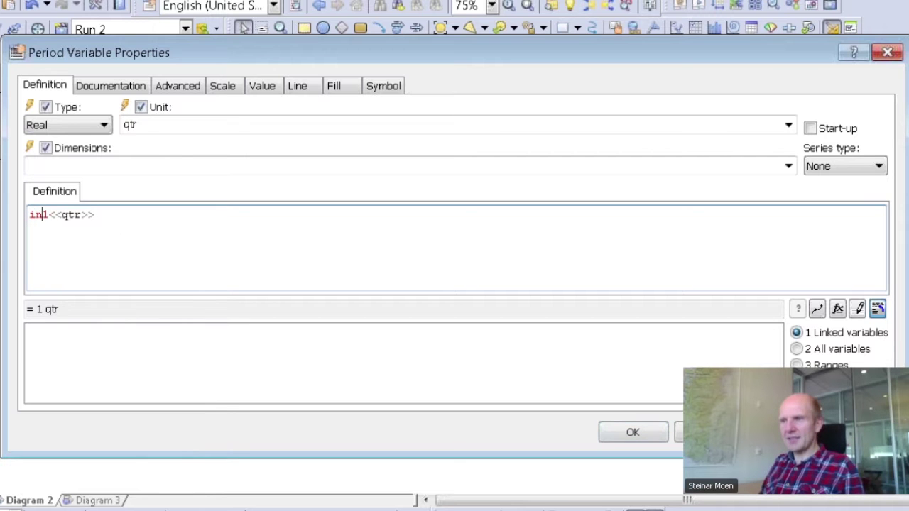
{"action": "type", "text": "dex"}
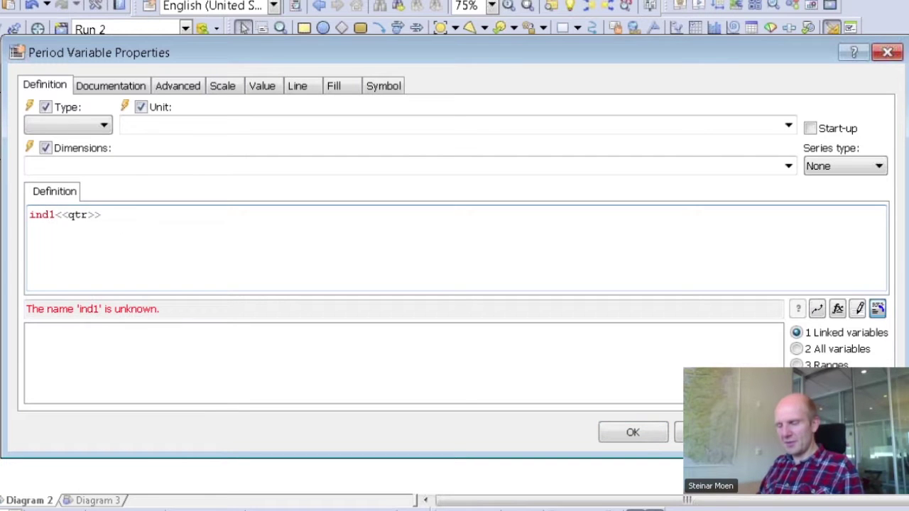
{"action": "left_click", "coordinate": [28, 214]}
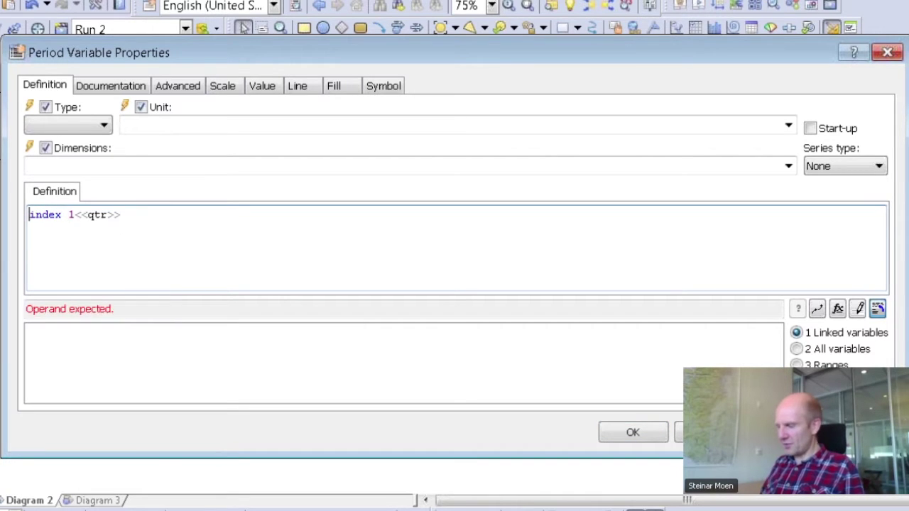
{"action": "type", "text": "run"}
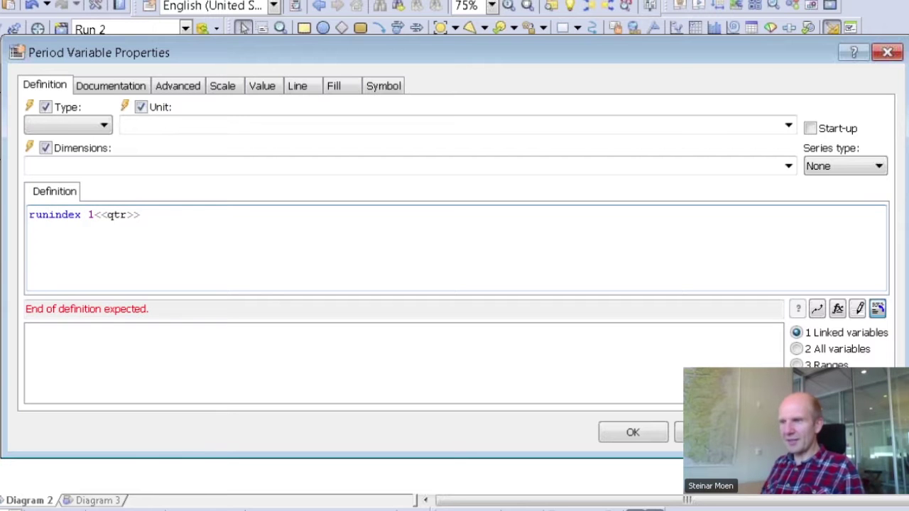
{"action": "type", "text": "*"}
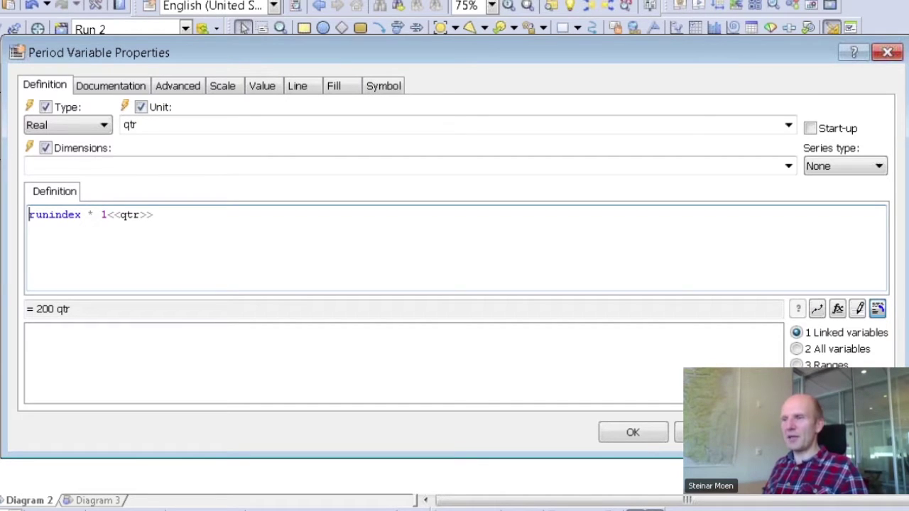
Step: Change the Period definition to (runindex+5) * 0.1<<qtr>> and apply it to the variable
{"action": "type", "text": "("}
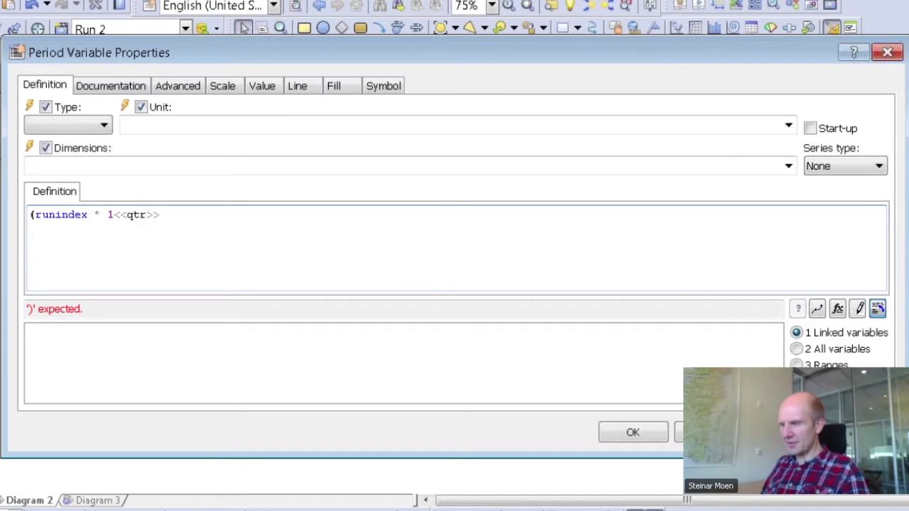
{"action": "type", "text": "+5"}
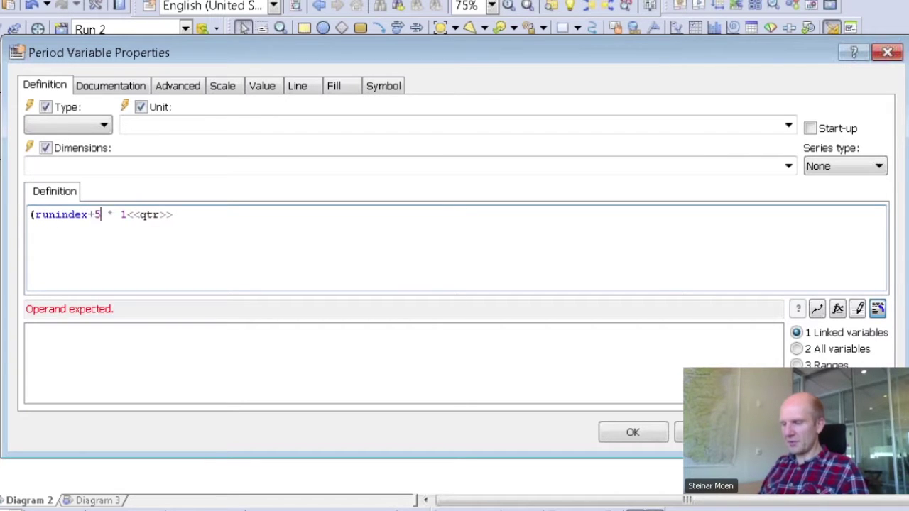
{"action": "type", "text": ")"}
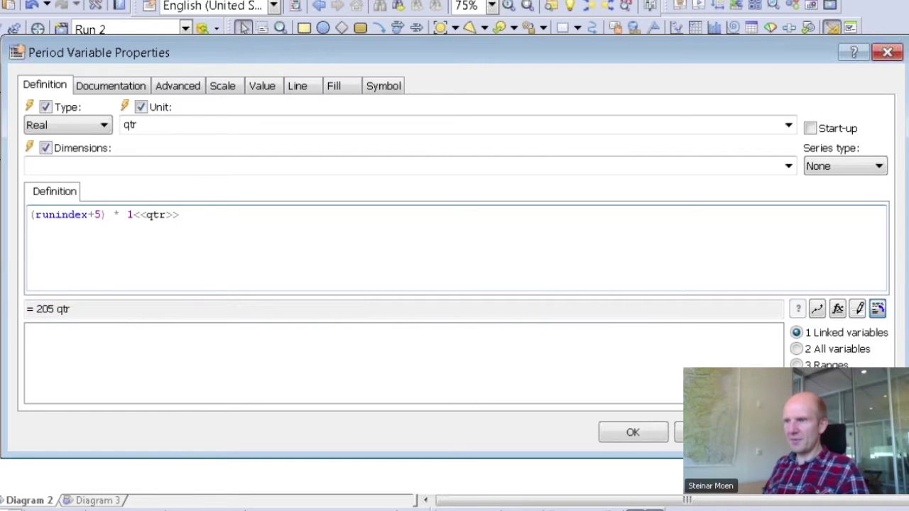
{"action": "type", "text": "0."}
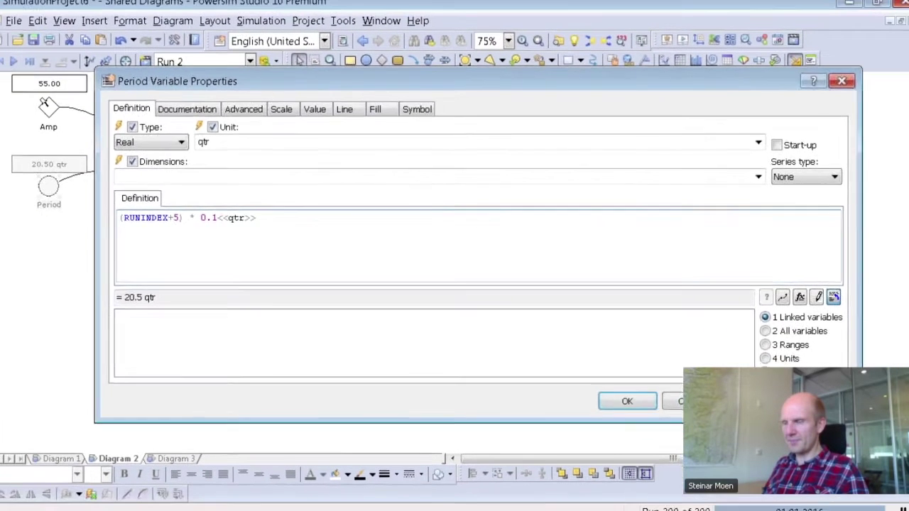
{"action": "key", "text": "Return"}
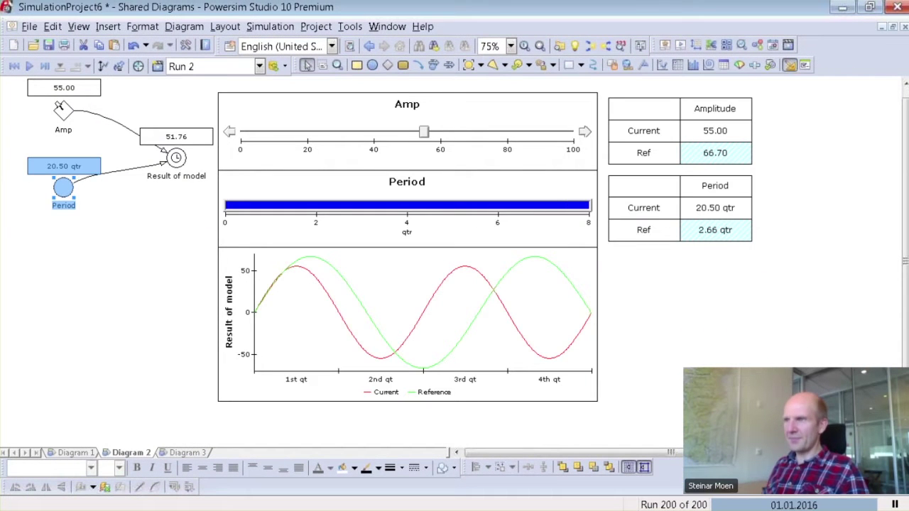
Step: Set the simulation's run count to 5 and play the series of runs
{"action": "left_click", "coordinate": [270, 27]}
{"action": "left_click", "coordinate": [170, 473]}
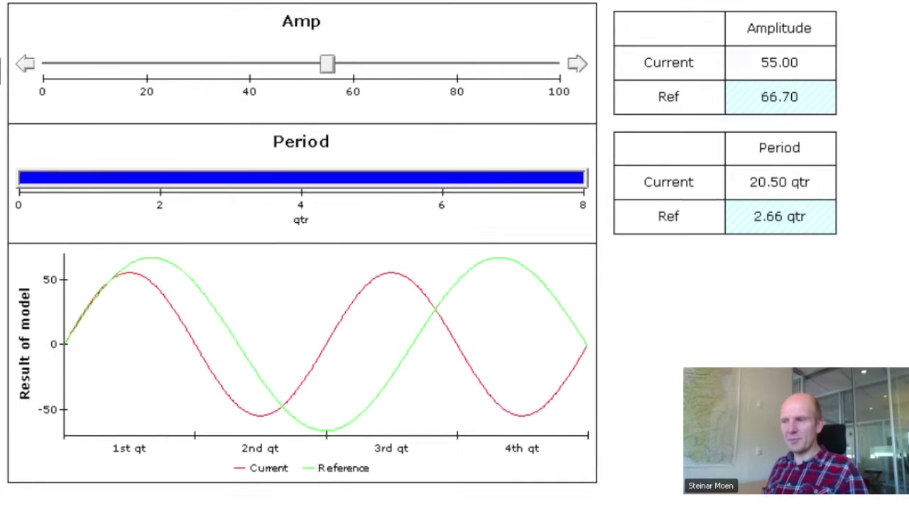
{"action": "left_click", "coordinate": [328, 62]}
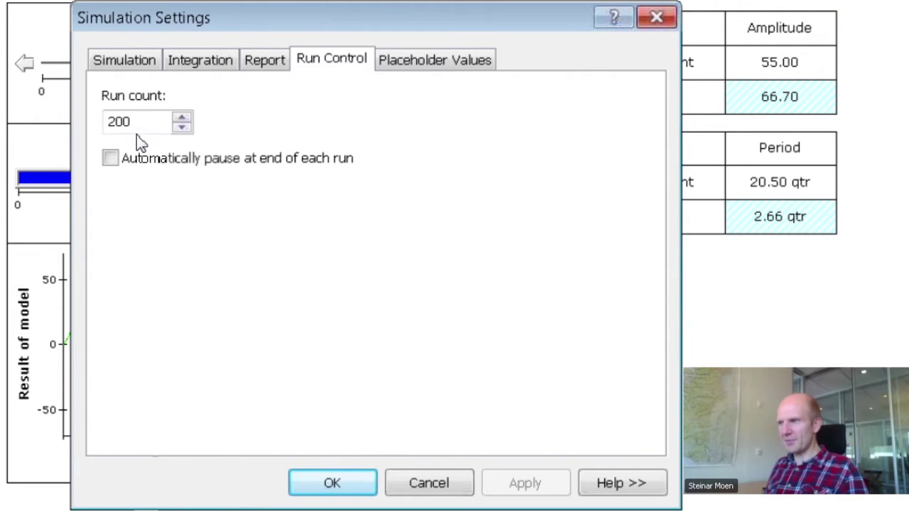
{"action": "left_click_drag", "start_coordinate": [138, 121], "coordinate": [85, 135]}
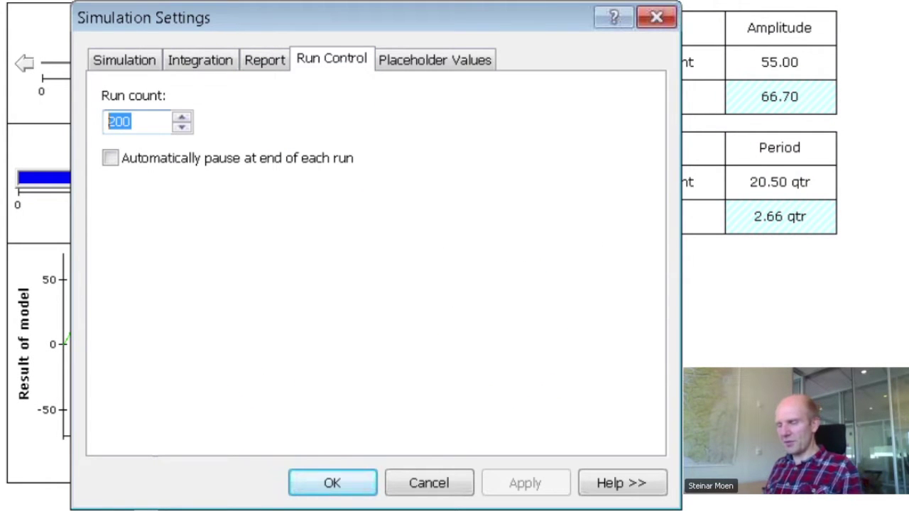
{"action": "type", "text": "5"}
{"action": "left_click", "coordinate": [334, 478]}
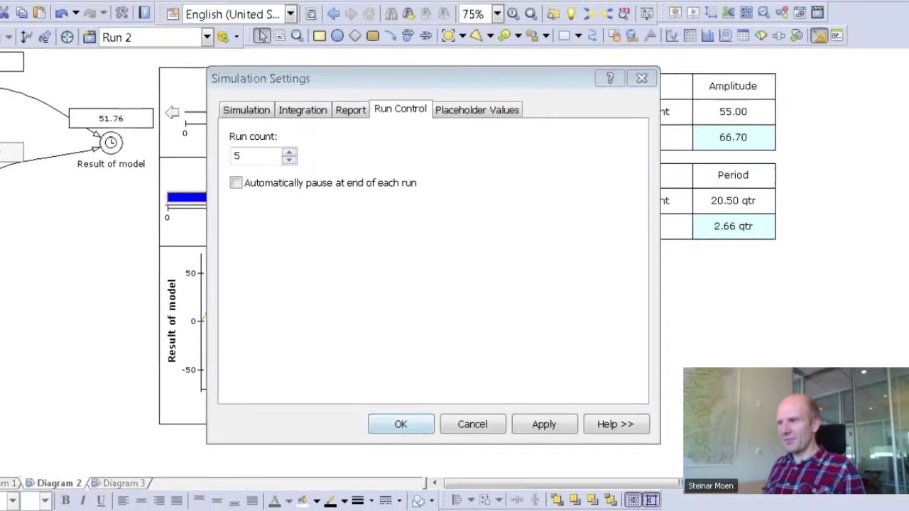
{"action": "left_click", "coordinate": [332, 483]}
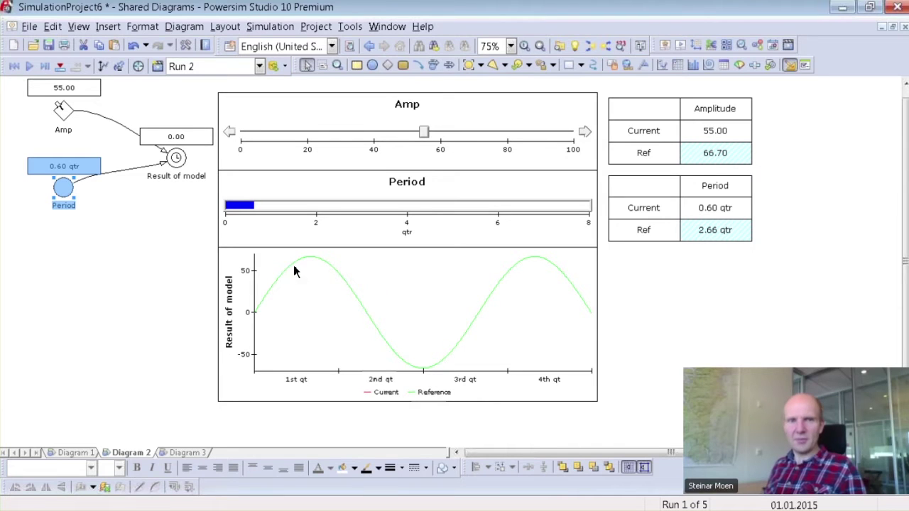
{"action": "left_click", "coordinate": [29, 67]}
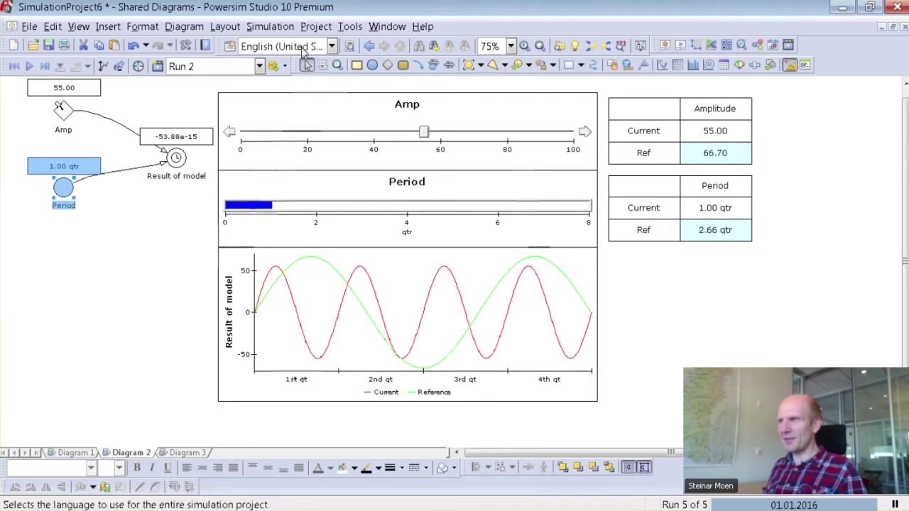
Step: Raise the simulation's run count to 15 and play the whole series of runs
{"action": "left_click", "coordinate": [270, 27]}
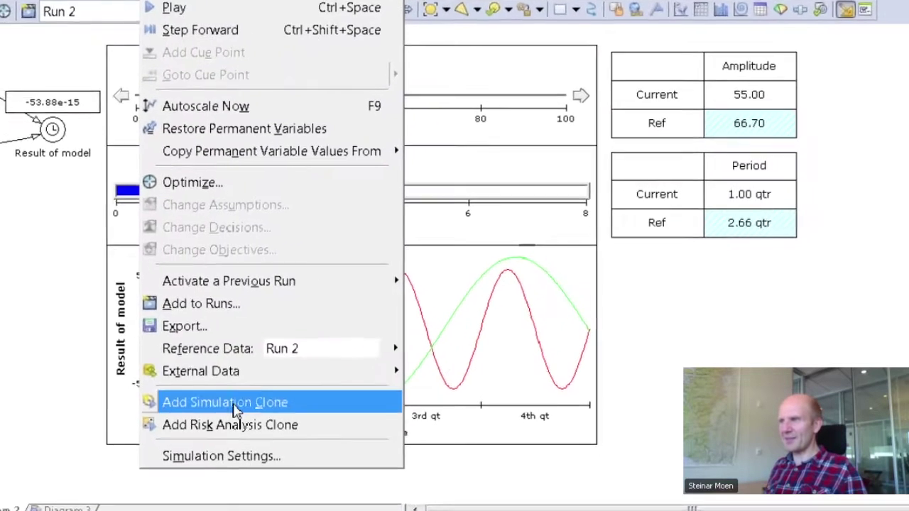
{"action": "left_click", "coordinate": [221, 456]}
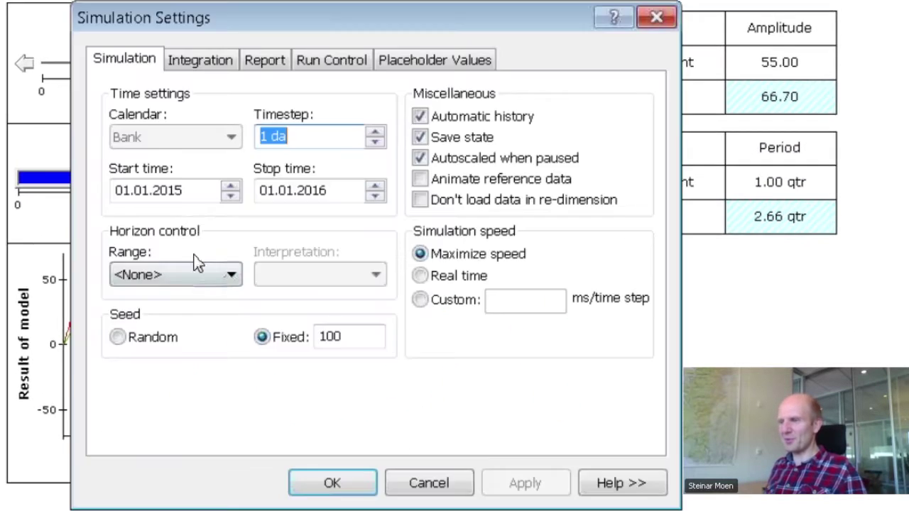
{"action": "left_click", "coordinate": [361, 62]}
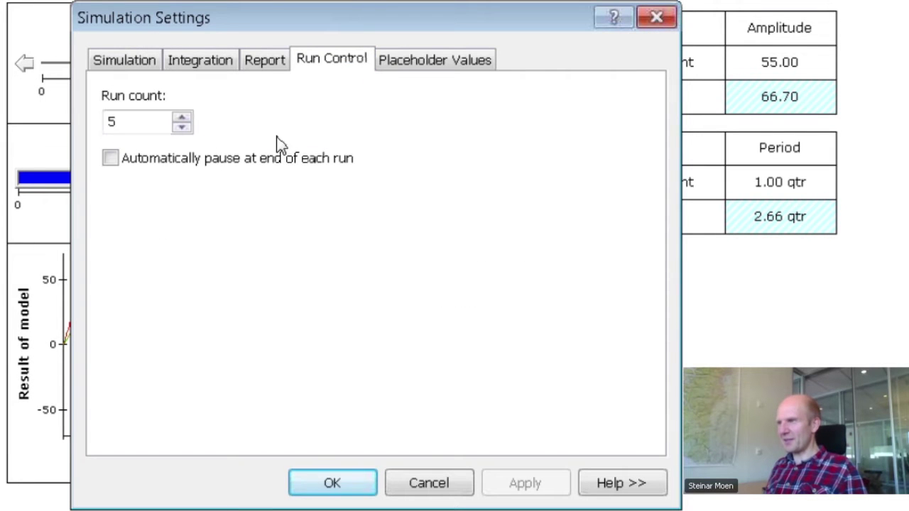
{"action": "type", "text": "1"}
{"action": "left_click", "coordinate": [332, 483]}
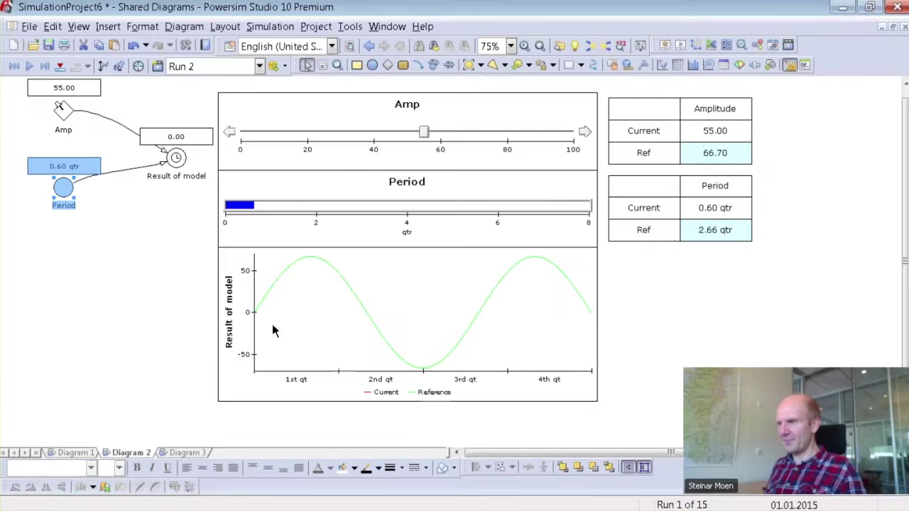
{"action": "key", "text": "F5"}
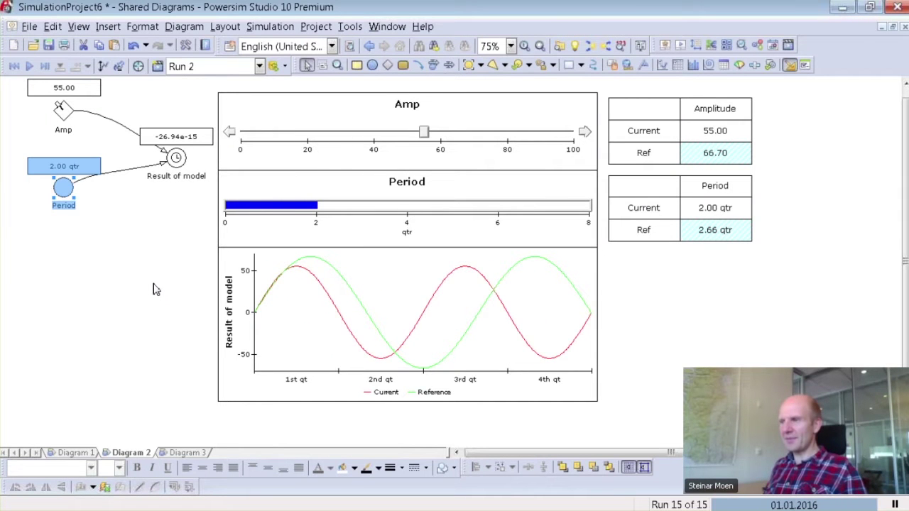
{"action": "key", "text": "F5"}
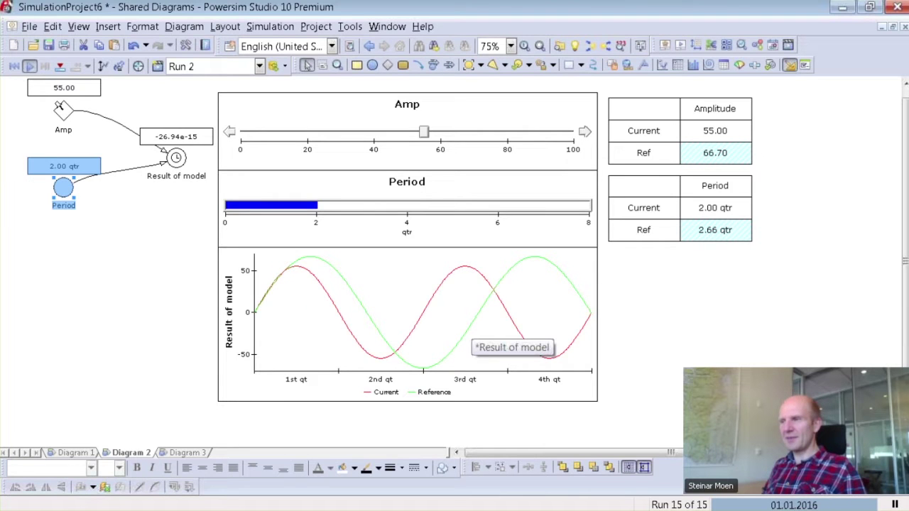
{"action": "key", "text": "F5"}
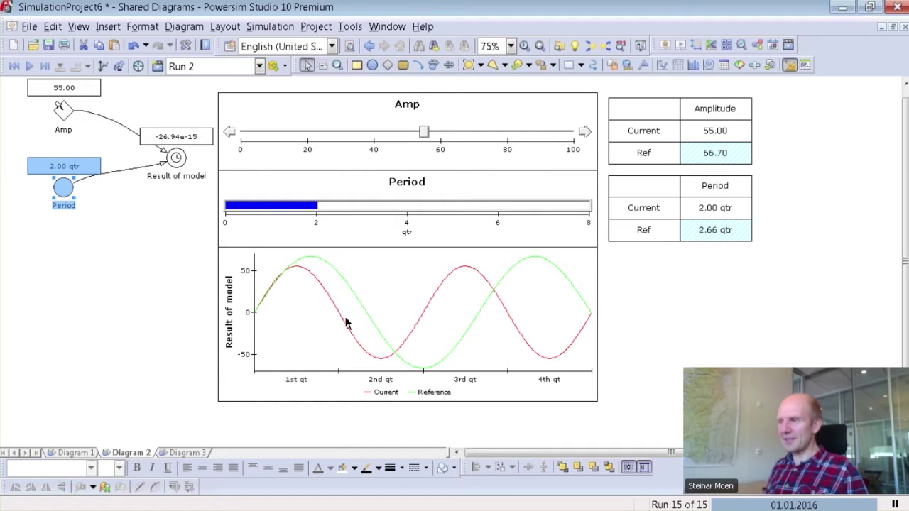
Step: Make the simulation pause automatically at the end of each run
{"action": "left_click", "coordinate": [270, 26]}
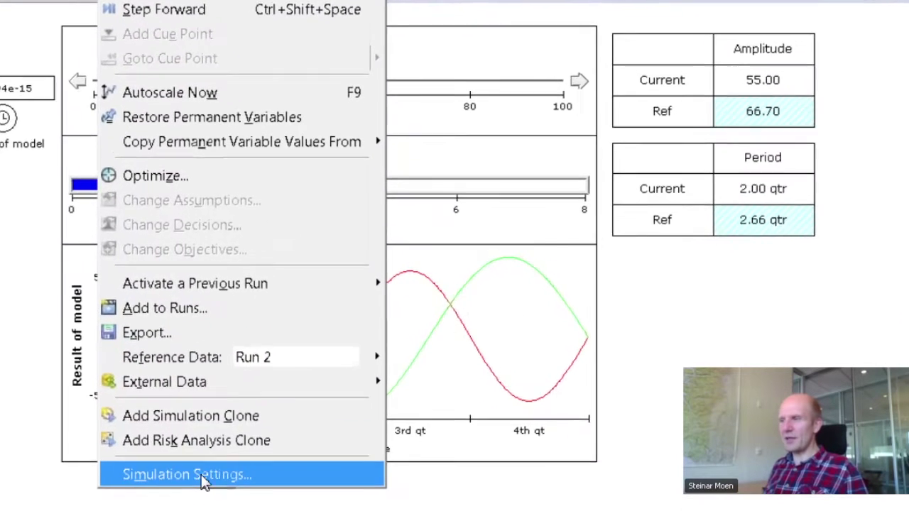
{"action": "left_click", "coordinate": [213, 469]}
{"action": "left_click", "coordinate": [330, 60]}
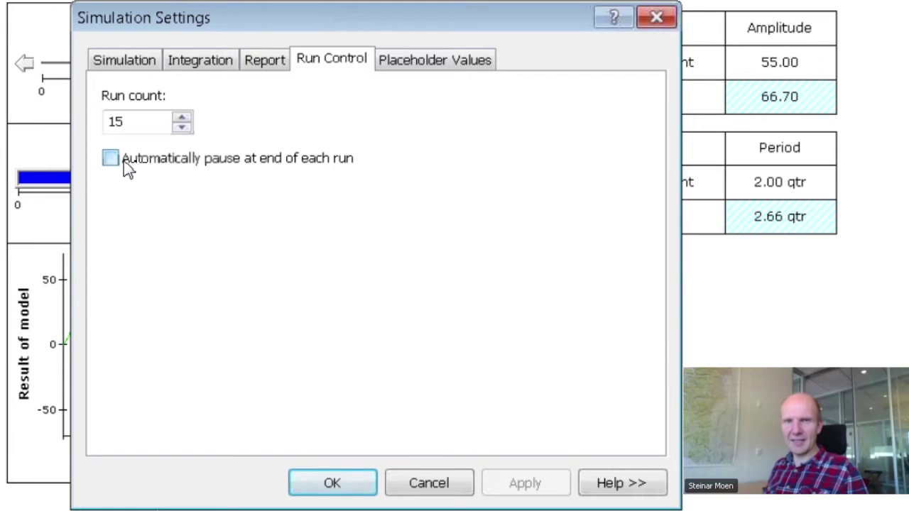
{"action": "left_click", "coordinate": [112, 161]}
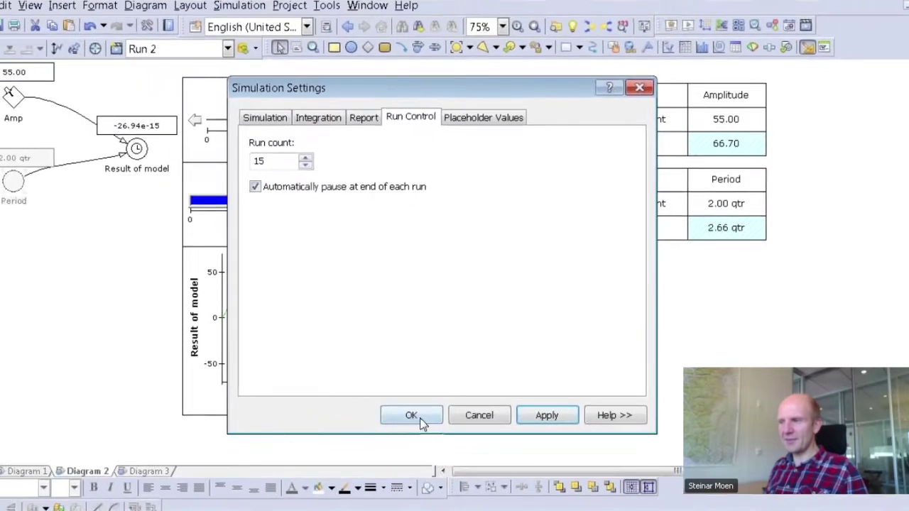
{"action": "left_click", "coordinate": [332, 483]}
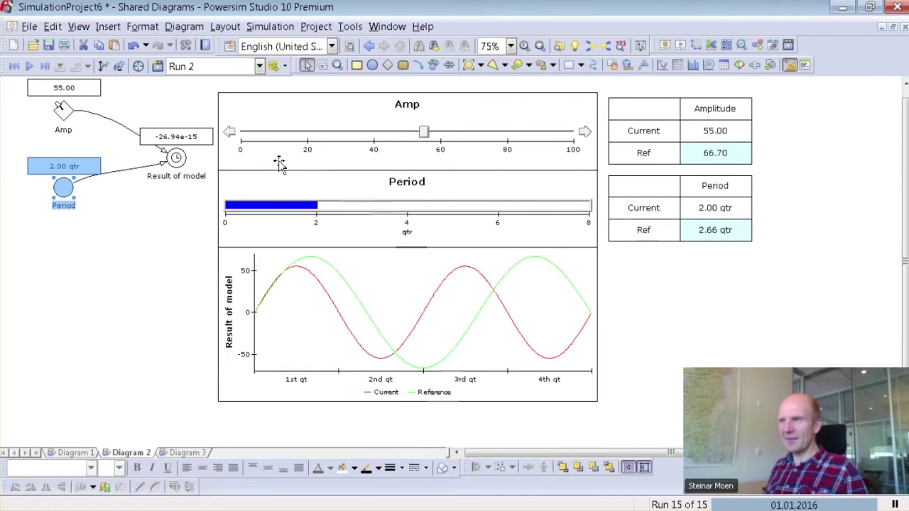
Step: Play the paused series one run at a time from run 1 through run 8
{"action": "left_click", "coordinate": [29, 66]}
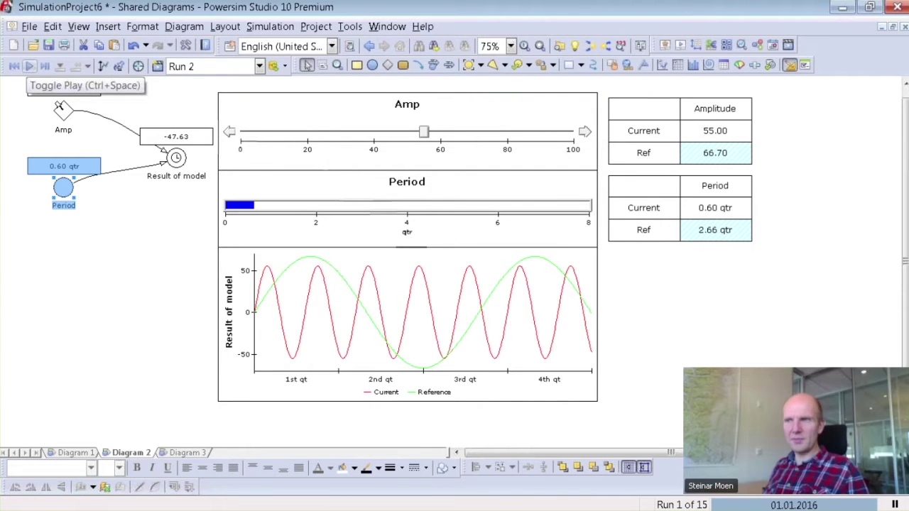
{"action": "left_click", "coordinate": [29, 66]}
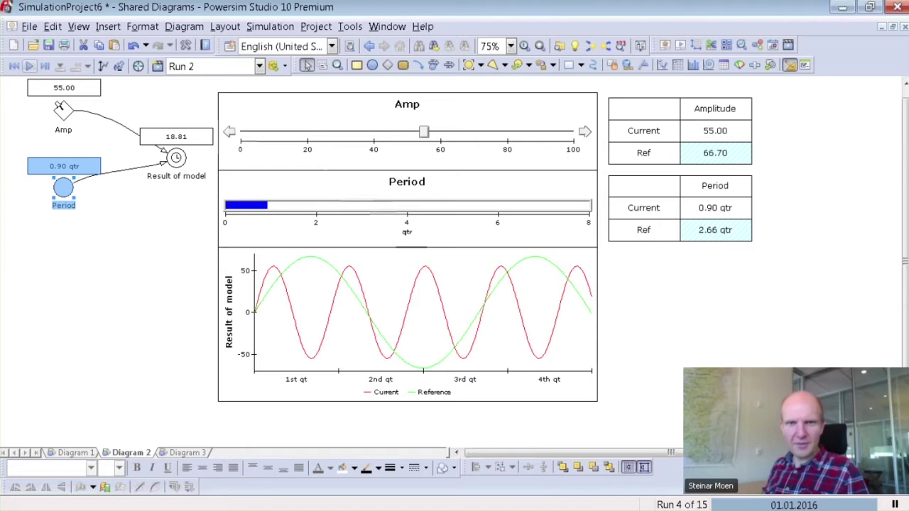
{"action": "key", "text": "F5"}
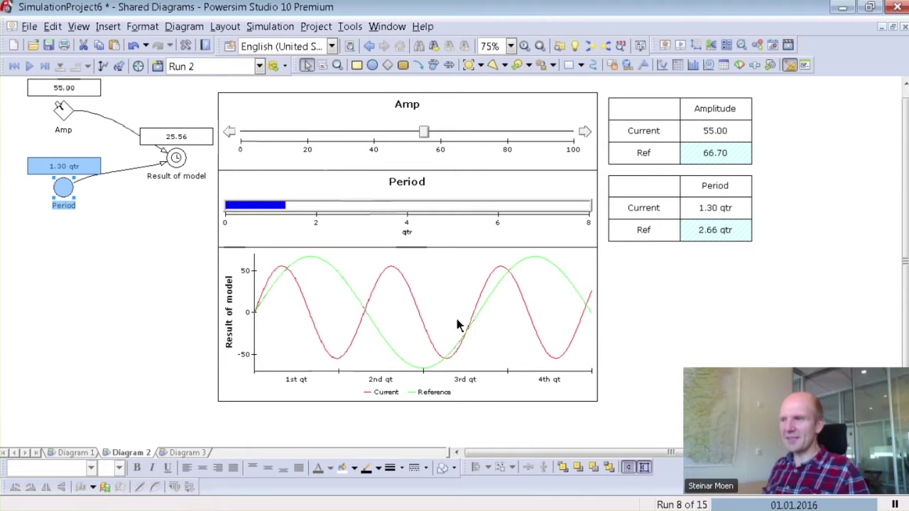
Step: Remove the reference data from the comparison and continue playing the series through run 10
{"action": "left_click", "coordinate": [259, 66]}
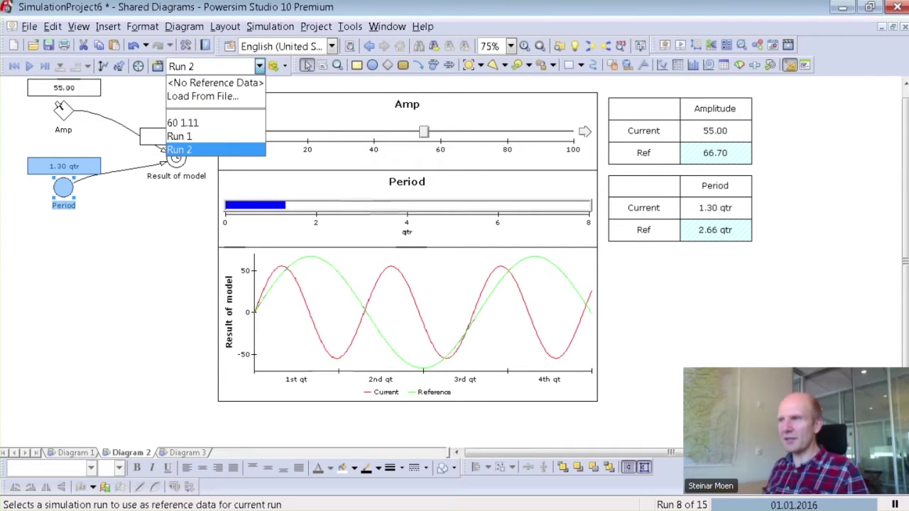
{"action": "left_click", "coordinate": [241, 83]}
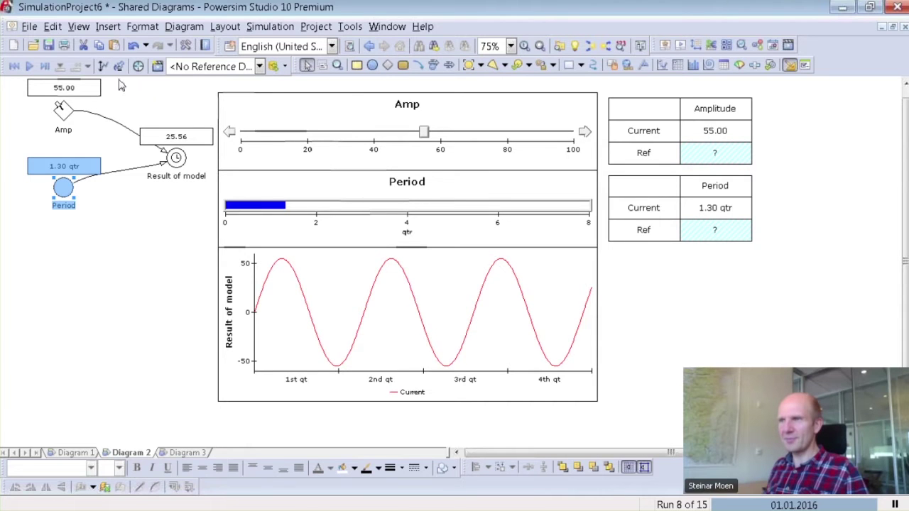
{"action": "left_click", "coordinate": [29, 66]}
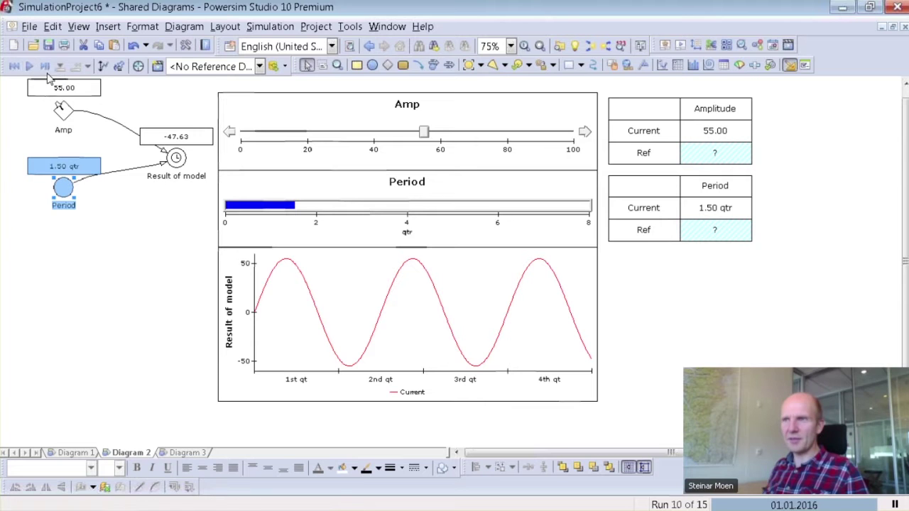
Step: Reset the simulation to its first run and play runs 1 and 2 separately
{"action": "left_click", "coordinate": [17, 68]}
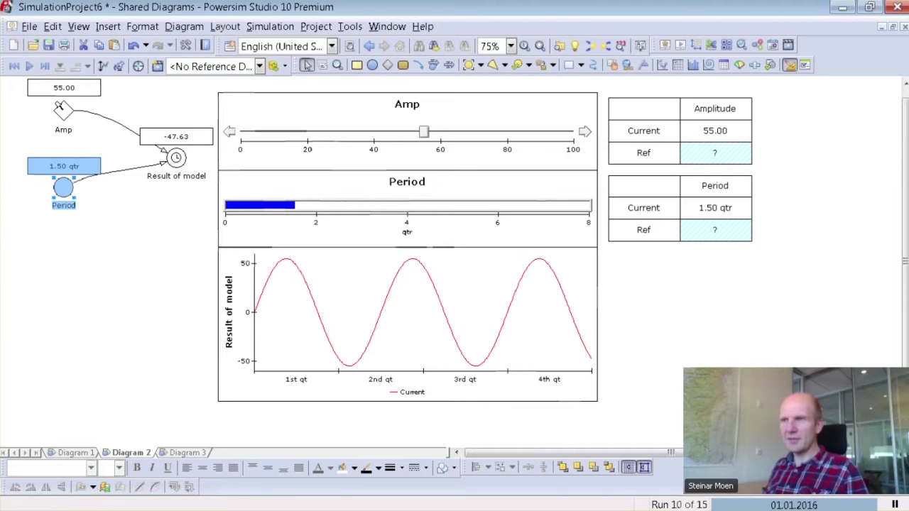
{"action": "left_click", "coordinate": [14, 66]}
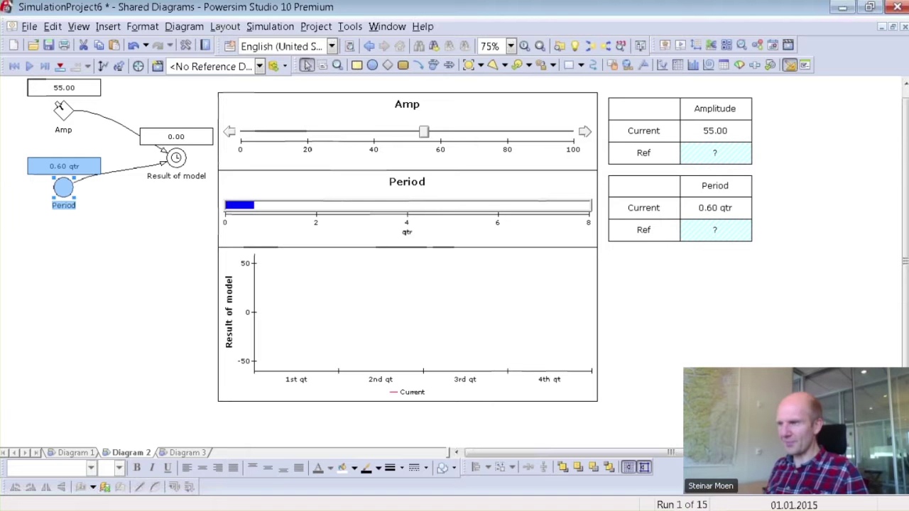
{"action": "left_click", "coordinate": [96, 239]}
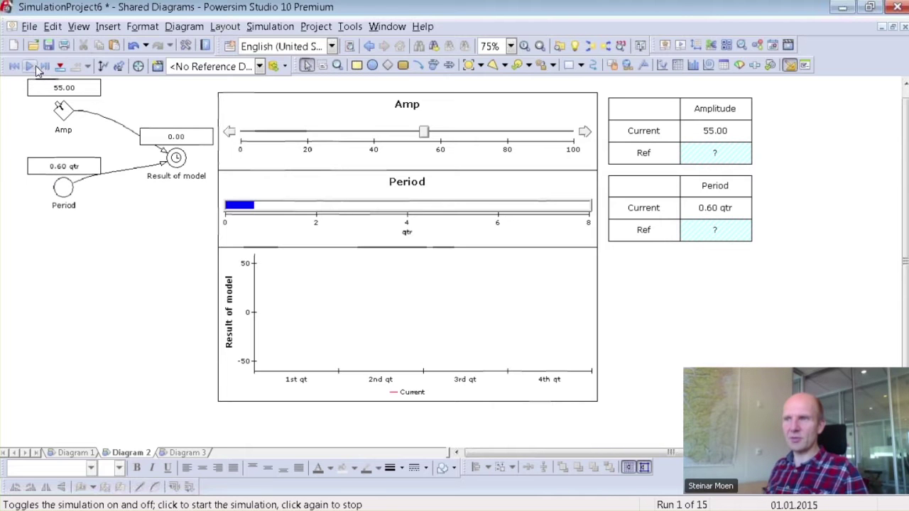
{"action": "left_click", "coordinate": [30, 66]}
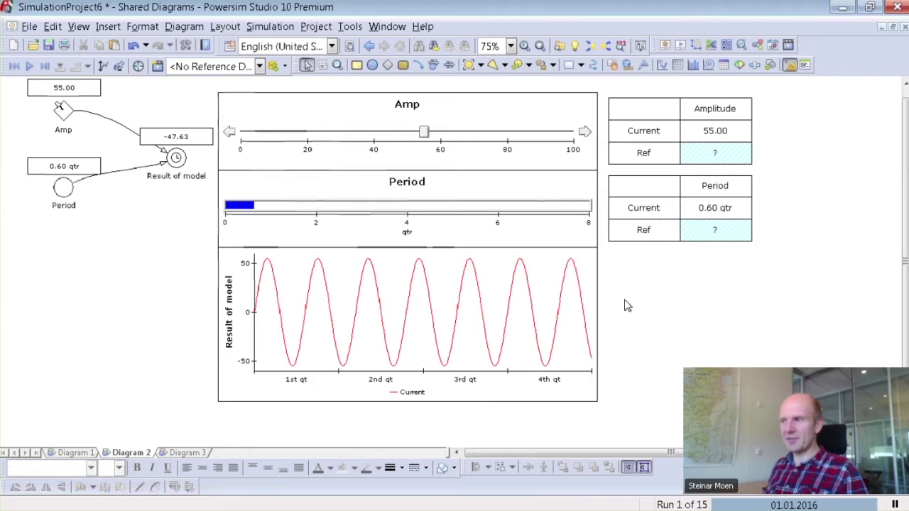
{"action": "left_click", "coordinate": [30, 66]}
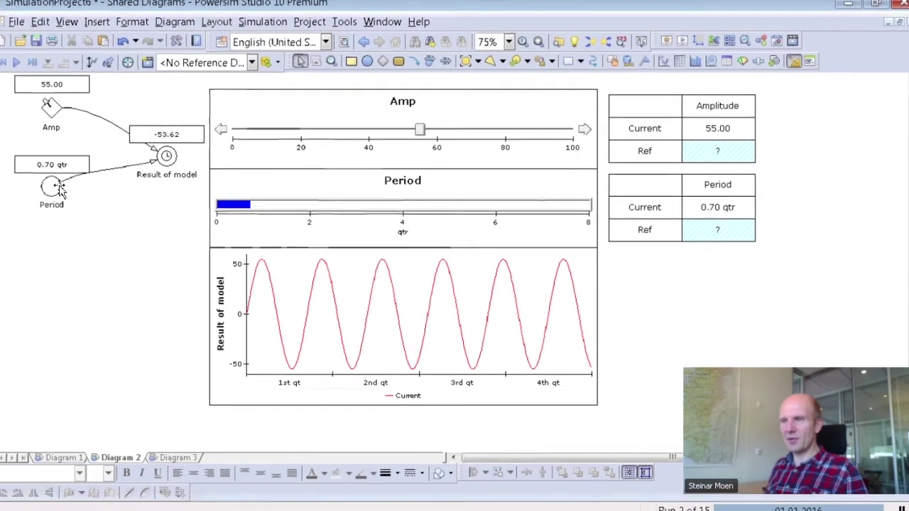
Step: Review how RUNINDEX is used in Period's definition, and close its properties
{"action": "double_click", "coordinate": [163, 213]}
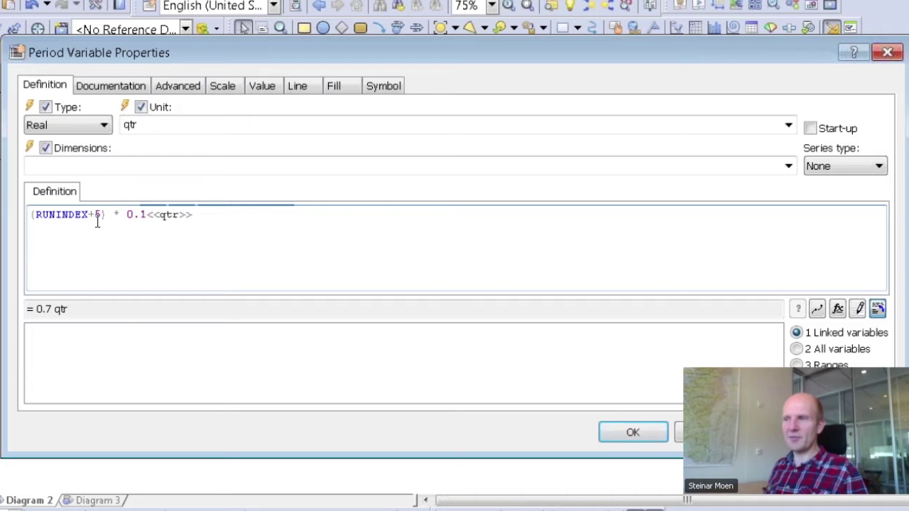
{"action": "mouse_move", "coordinate": [93, 220]}
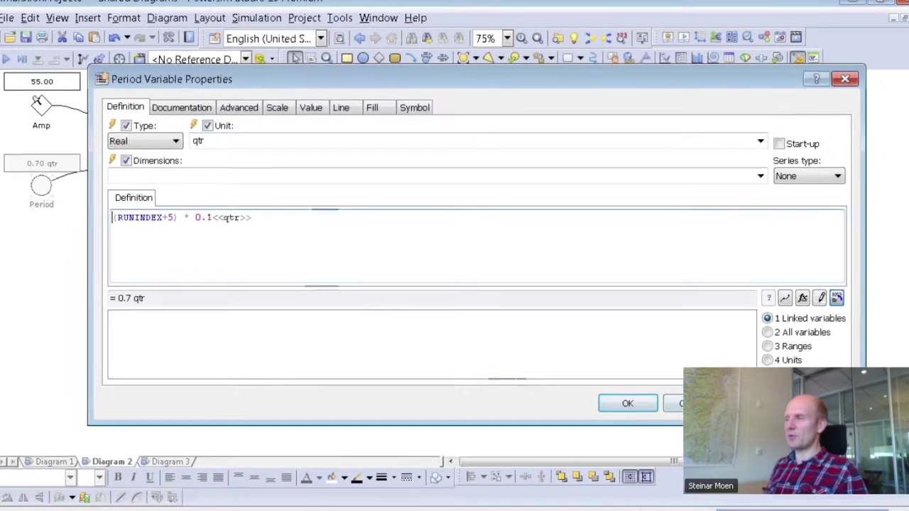
{"action": "left_click", "coordinate": [627, 406]}
{"action": "left_click", "coordinate": [116, 259]}
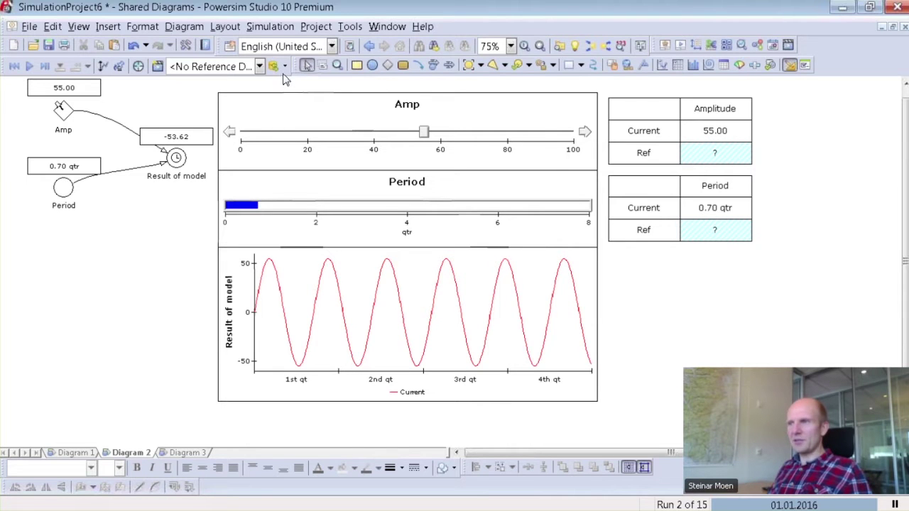
Step: Compare the current run against the stored run 60 1.11, and switch the reference data to Run 1
{"action": "left_click", "coordinate": [260, 66]}
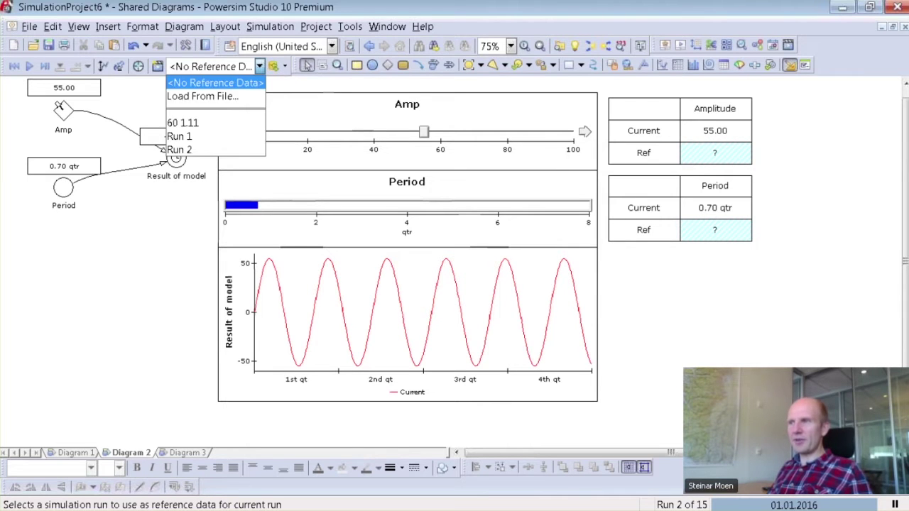
{"action": "left_click", "coordinate": [201, 123]}
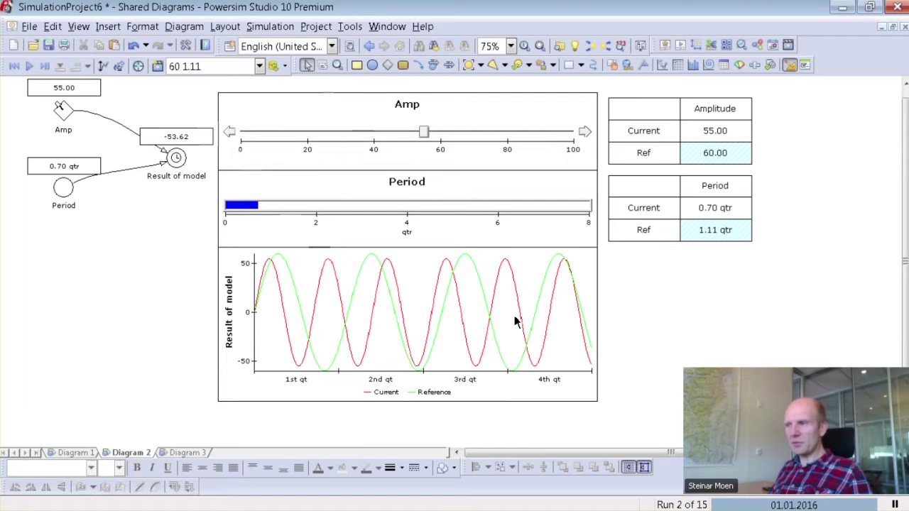
{"action": "left_click", "coordinate": [260, 66]}
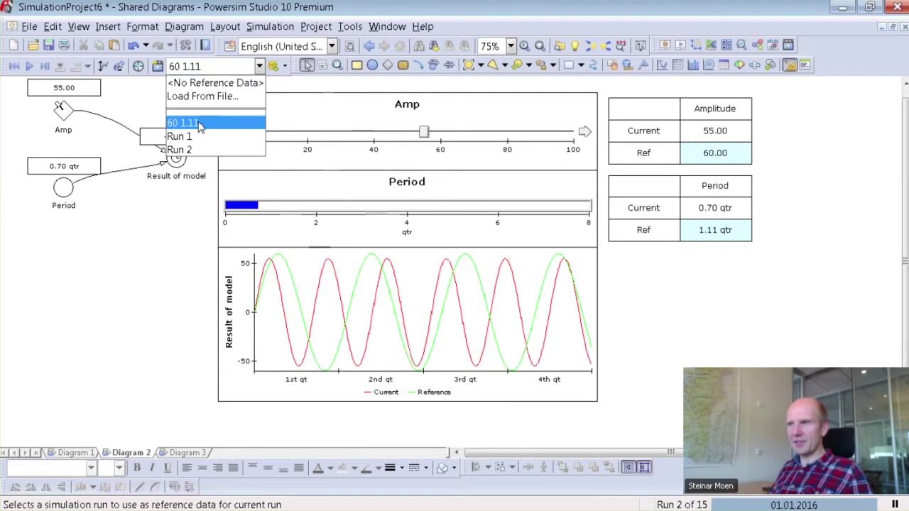
{"action": "left_click", "coordinate": [190, 136]}
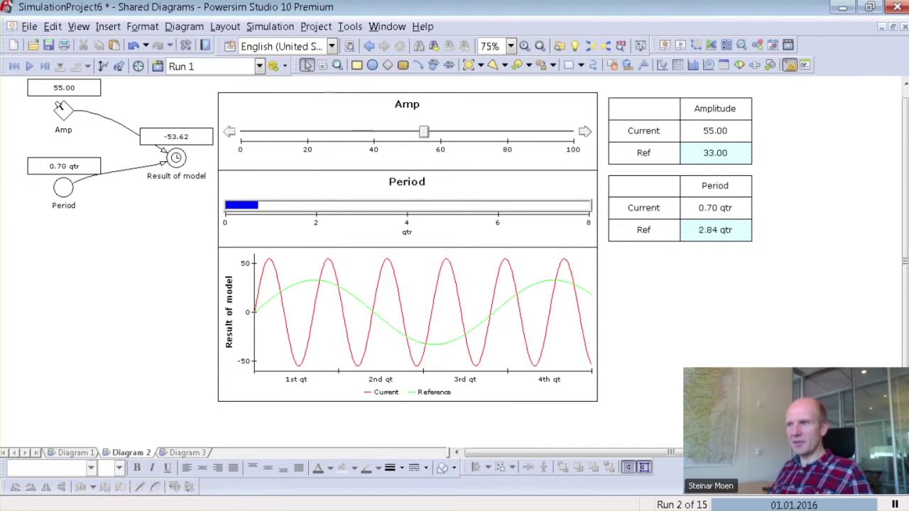
Step: Switch the reference data for the comparison to Run 2
{"action": "left_click", "coordinate": [194, 68]}
{"action": "left_click", "coordinate": [192, 150]}
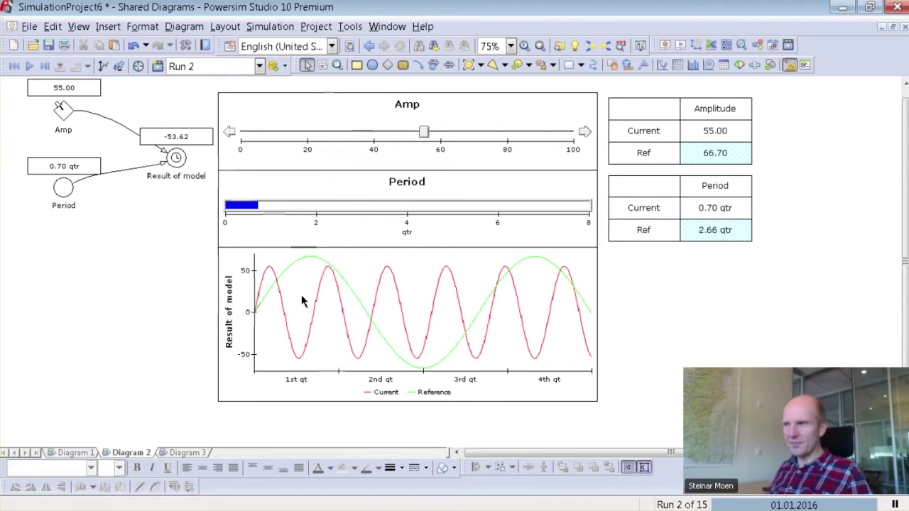
Step: Add an auxiliary in the empty area below the model and define it as for(r=1..20 | 35)
{"action": "left_click", "coordinate": [372, 65]}
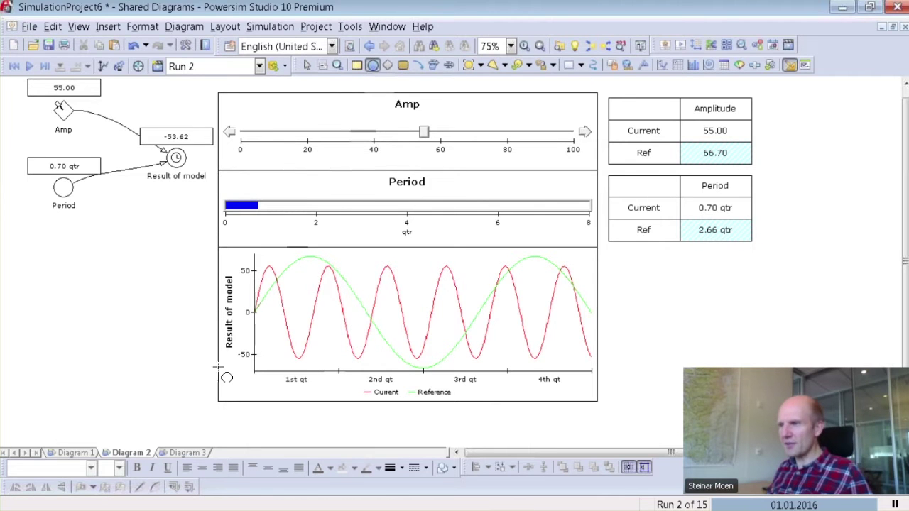
{"action": "left_click", "coordinate": [127, 408]}
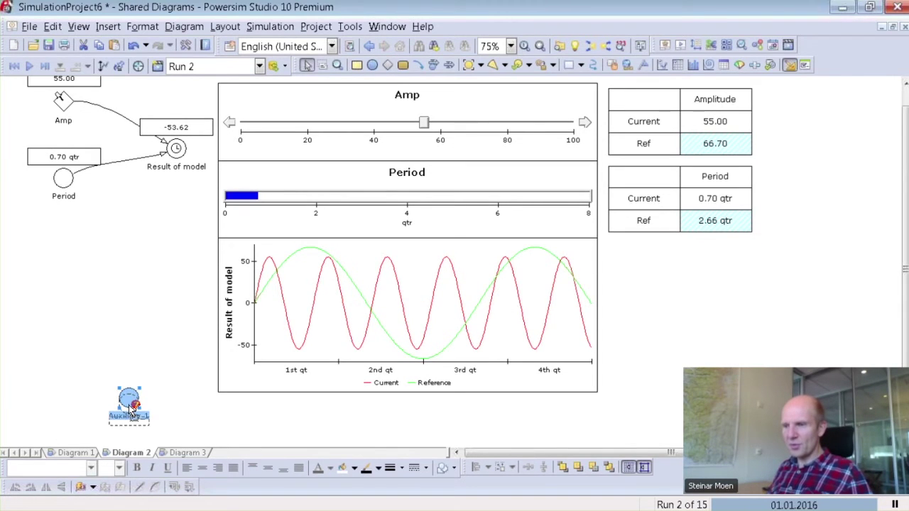
{"action": "double_click", "coordinate": [130, 402]}
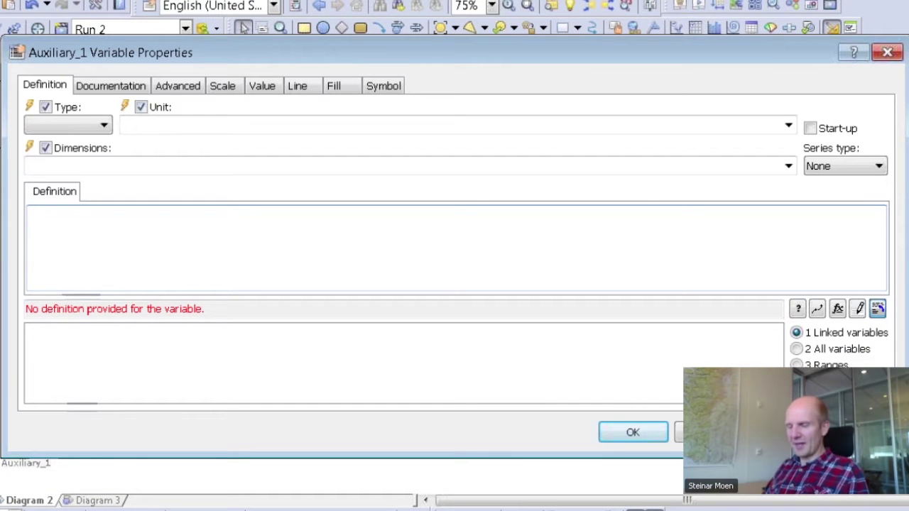
{"action": "type", "text": "for"}
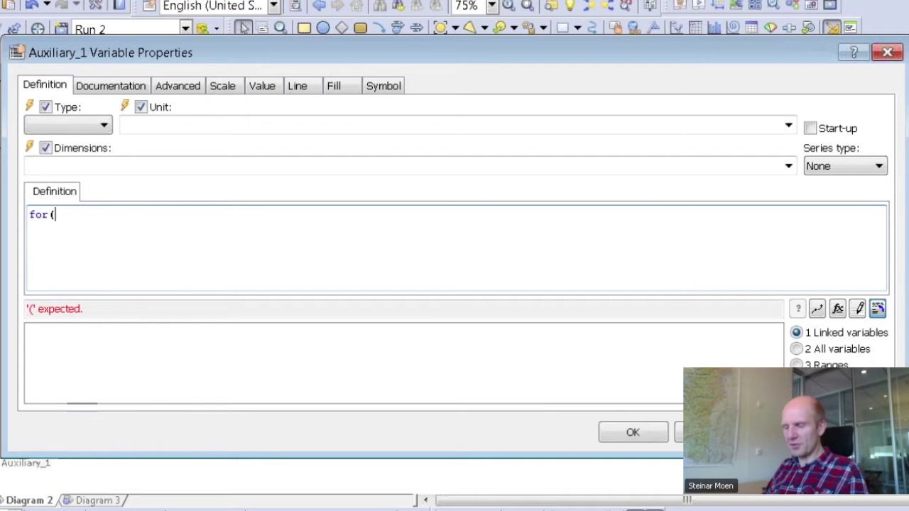
{"action": "type", "text": "("}
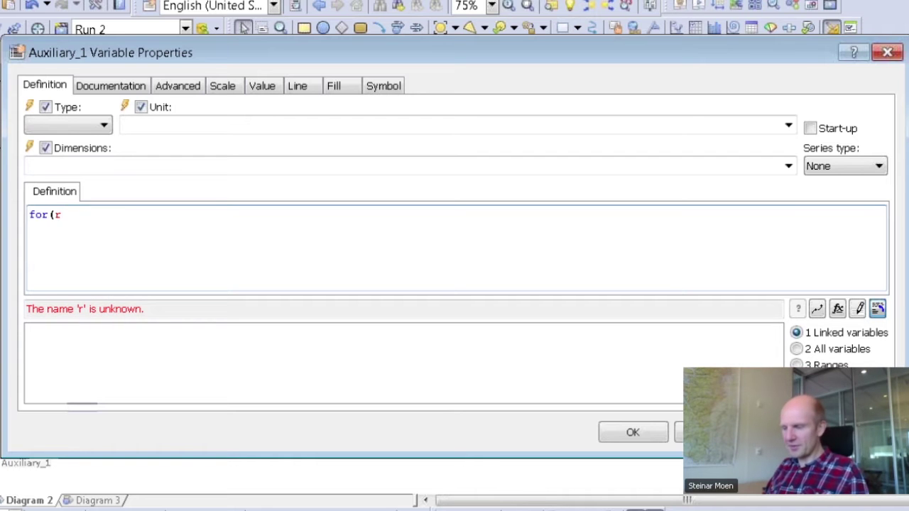
{"action": "type", "text": "=1..20 |"}
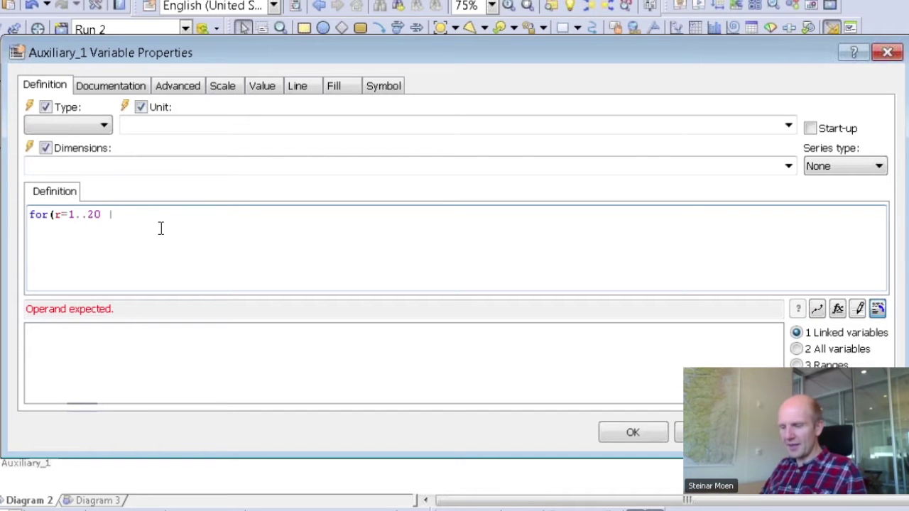
{"action": "type", "text": "5"}
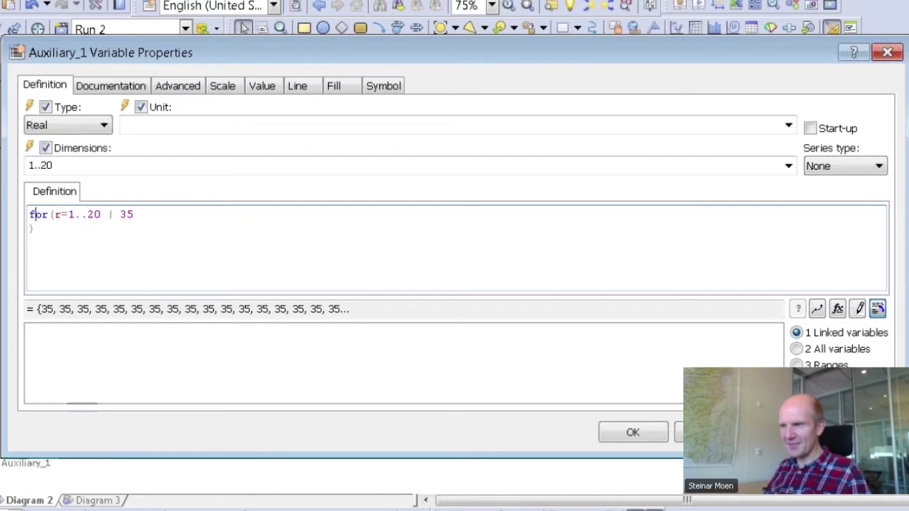
{"action": "key", "text": "Return"}
{"action": "key", "text": "Tab"}
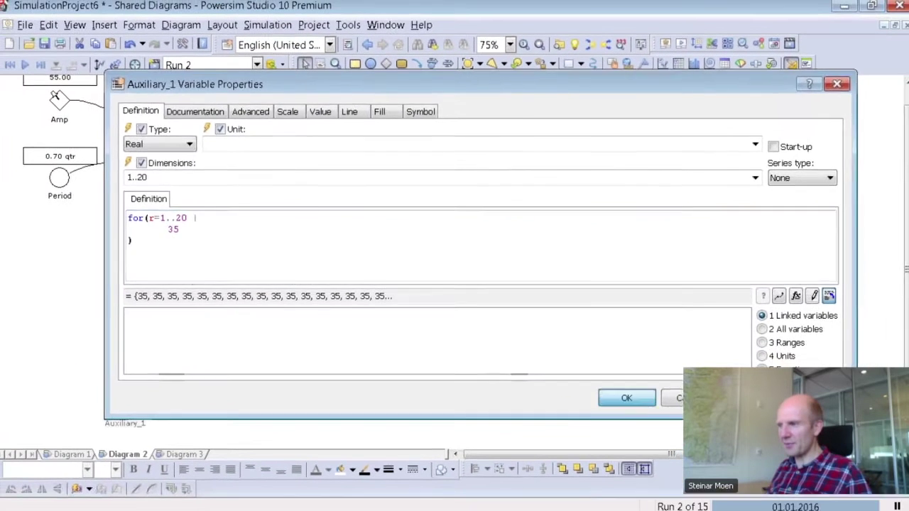
{"action": "key", "text": "Return"}
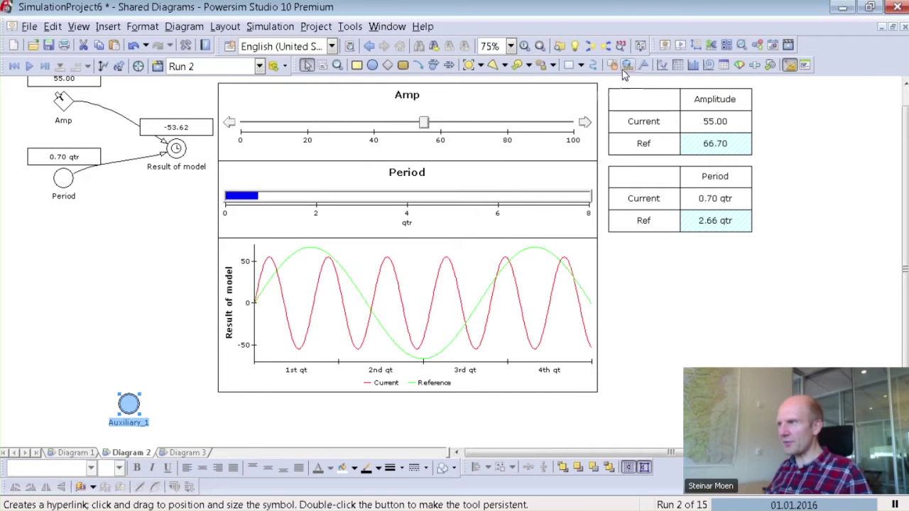
Step: Insert a time graph below the Result of model chart, at the same width, and plot Auxiliary_1 in it
{"action": "left_click", "coordinate": [662, 65]}
{"action": "mouse_move", "coordinate": [219, 397]}
{"action": "left_mouse_down"}
{"action": "mouse_move", "coordinate": [294, 443]}
{"action": "mouse_move", "coordinate": [485, 457]}
{"action": "mouse_move", "coordinate": [581, 427]}
{"action": "mouse_move", "coordinate": [599, 408]}
{"action": "left_mouse_up"}
{"action": "left_click_drag", "start_coordinate": [129, 286], "coordinate": [337, 330]}
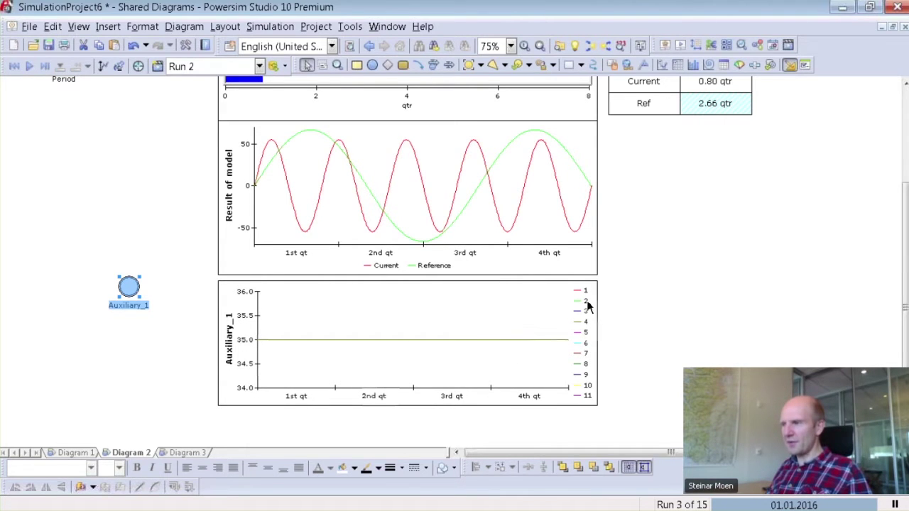
Step: Show Auxiliary_1's values in a table beside its symbol, enlarge the table to twelve rows, and move the variable's label clear of it
{"action": "right_click", "coordinate": [128, 286]}
{"action": "left_click", "coordinate": [176, 171]}
{"action": "left_click_drag", "start_coordinate": [128, 288], "coordinate": [78, 375]}
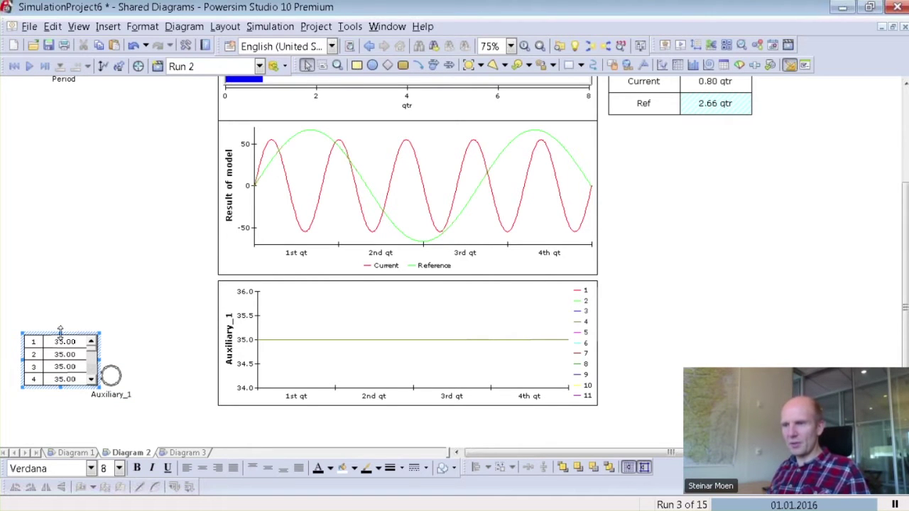
{"action": "left_click_drag", "start_coordinate": [60, 332], "coordinate": [48, 256]}
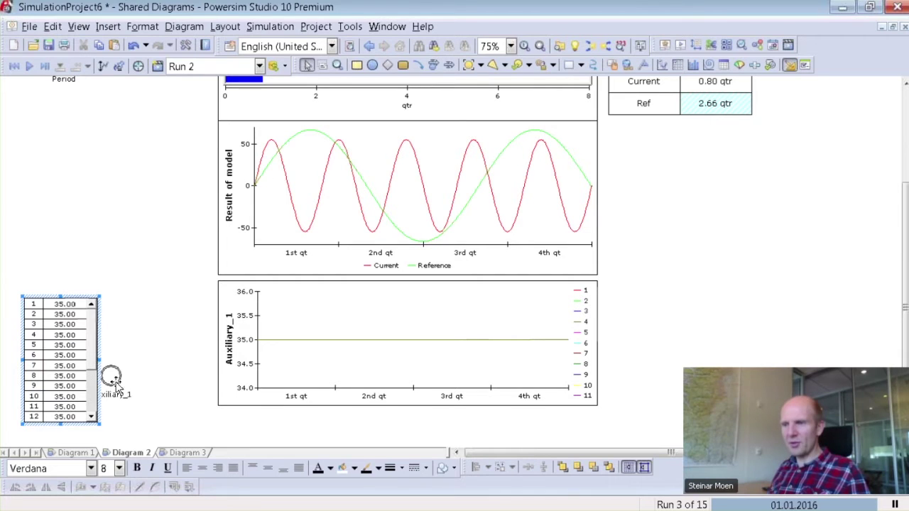
{"action": "left_click", "coordinate": [112, 393]}
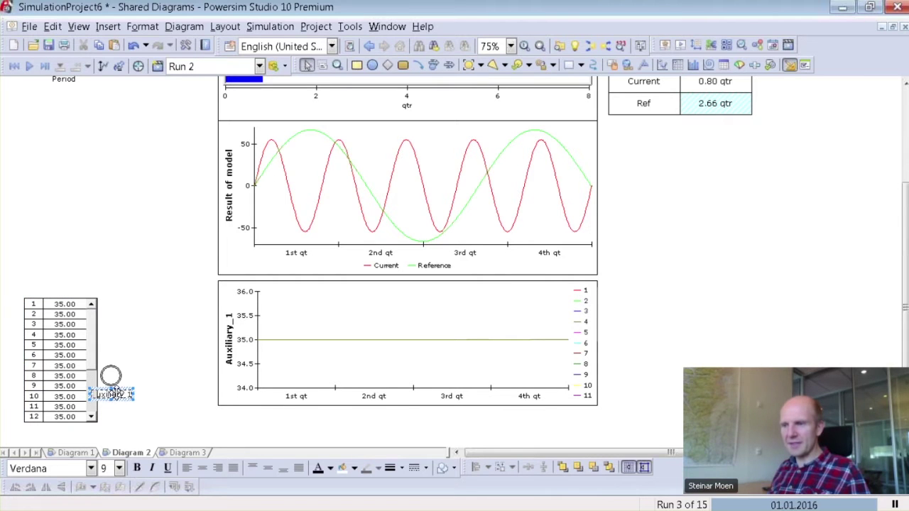
{"action": "left_click", "coordinate": [144, 415]}
{"action": "mouse_move", "coordinate": [92, 328]}
{"action": "left_mouse_down"}
{"action": "mouse_move", "coordinate": [93, 362]}
{"action": "mouse_move", "coordinate": [93, 313]}
{"action": "left_mouse_up"}
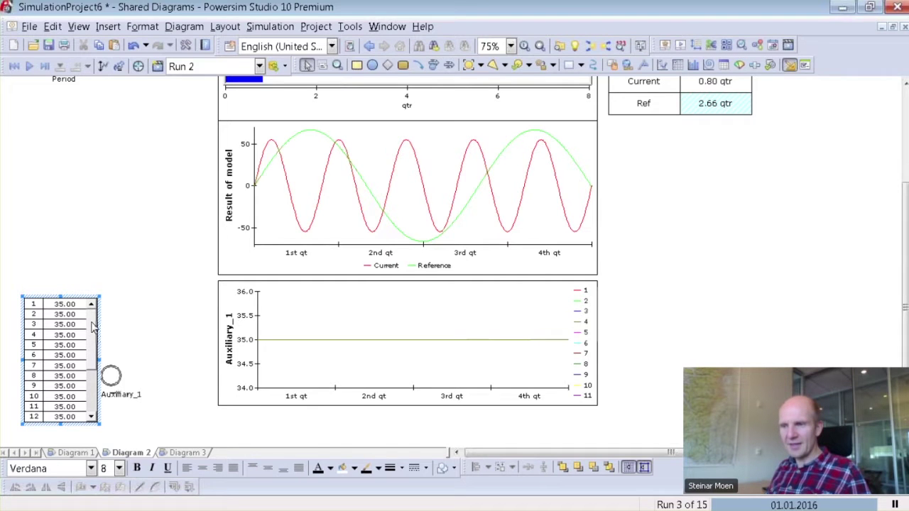
Step: Change the expression inside Auxiliary_1's FOR definition to 35*r
{"action": "left_click", "coordinate": [110, 375]}
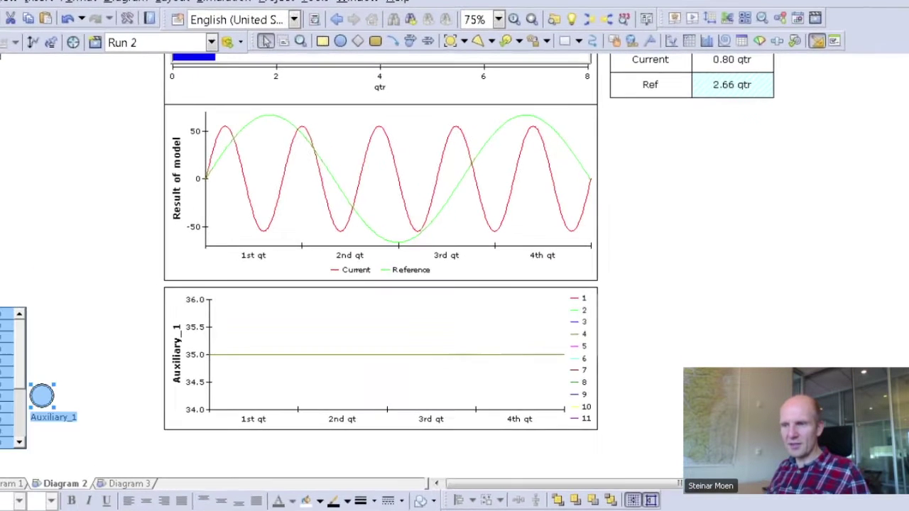
{"action": "double_click", "coordinate": [41, 395]}
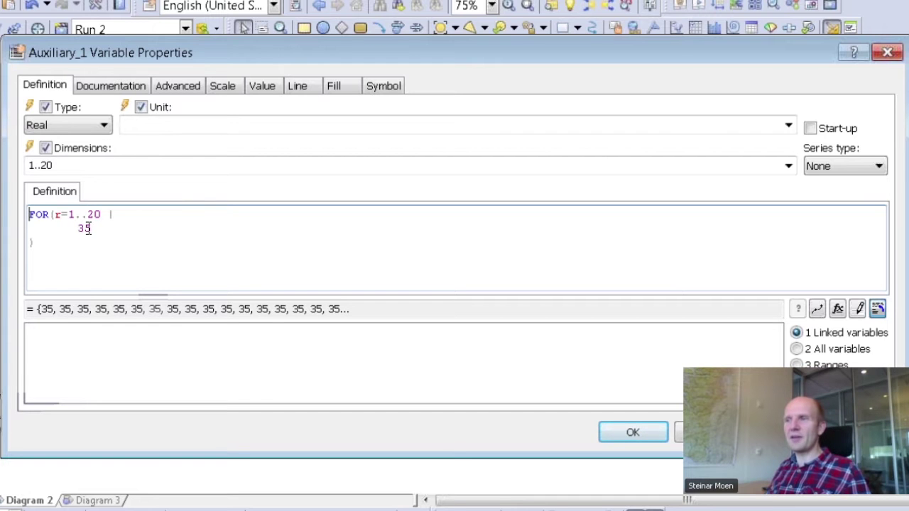
{"action": "left_click", "coordinate": [92, 229]}
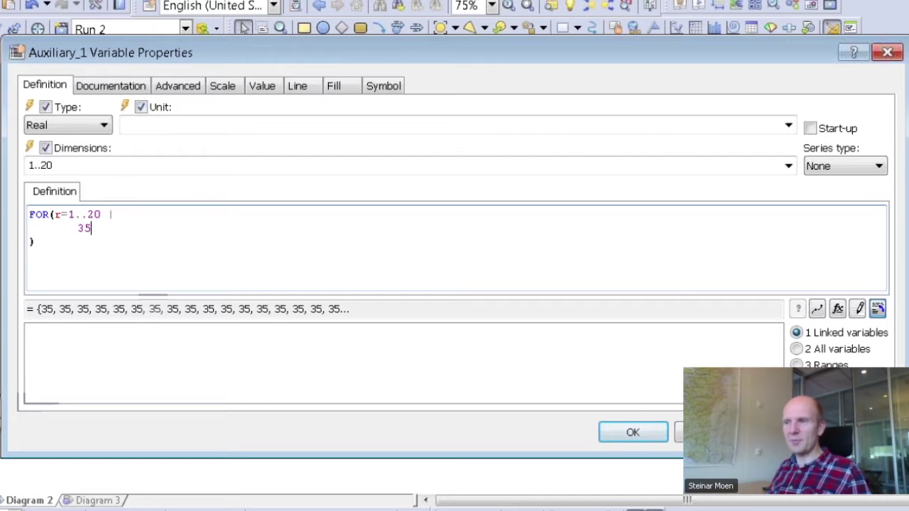
{"action": "type", "text": "*"}
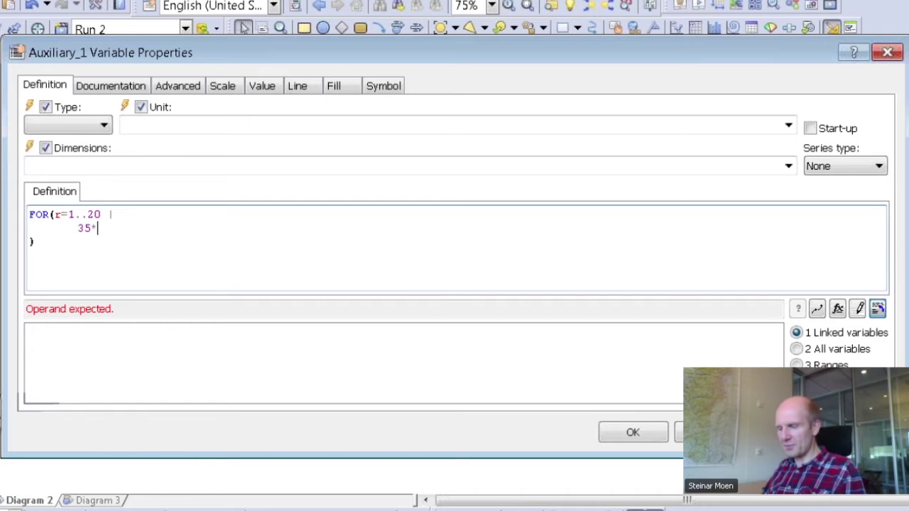
{"action": "type", "text": "r"}
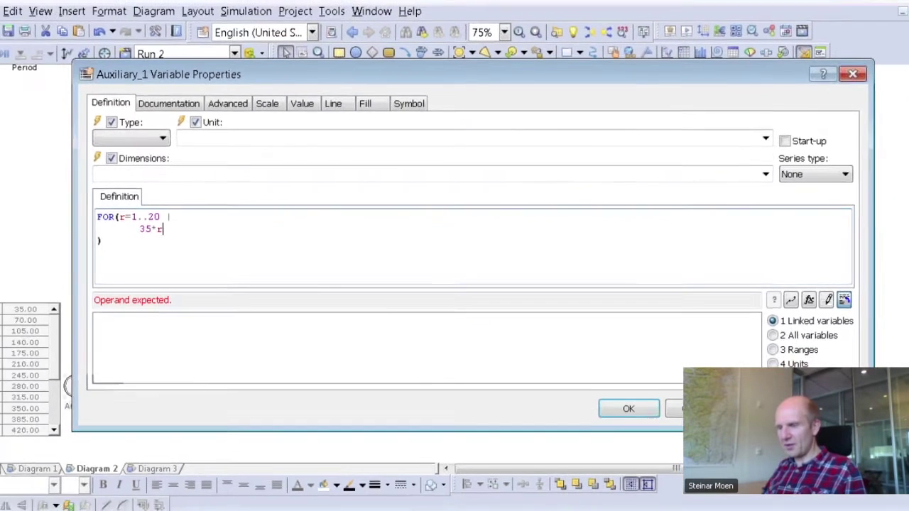
{"action": "key", "text": "Return"}
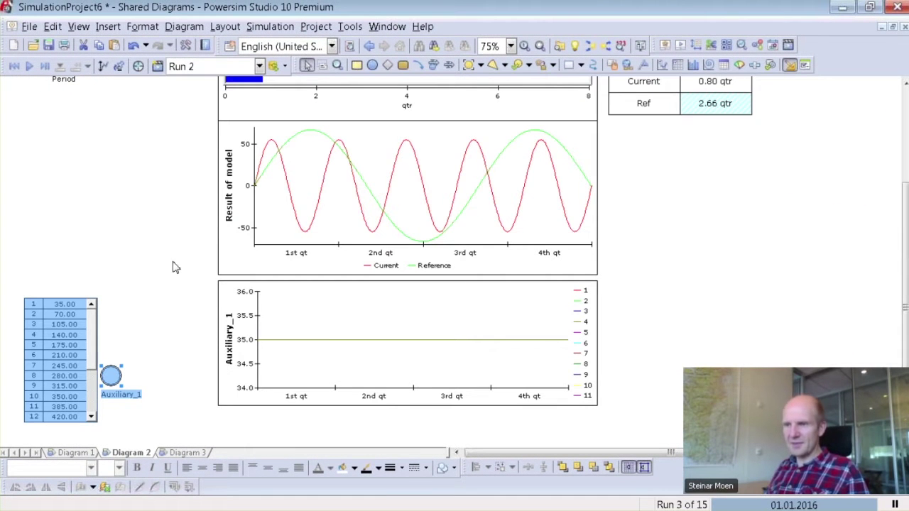
{"action": "left_click", "coordinate": [87, 348]}
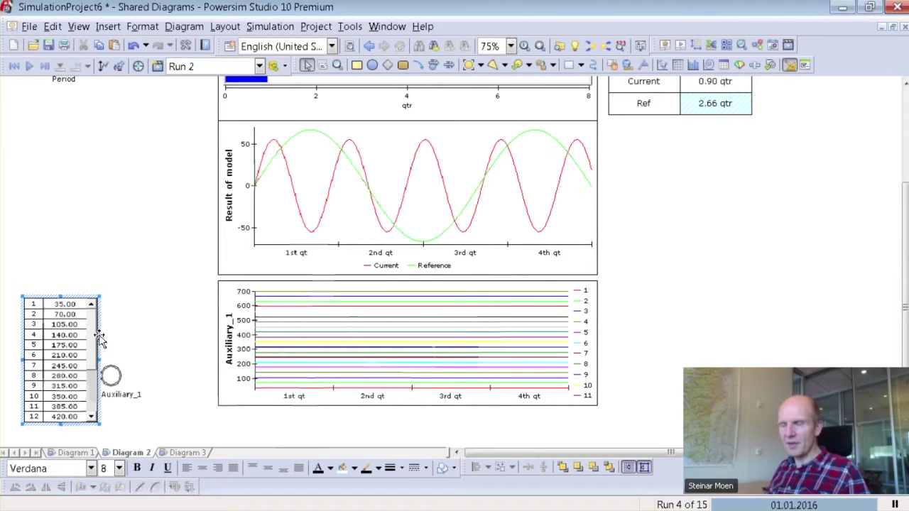
{"action": "scroll", "coordinate": [171, 296], "scroll_direction": "up", "scroll_amount": 3}
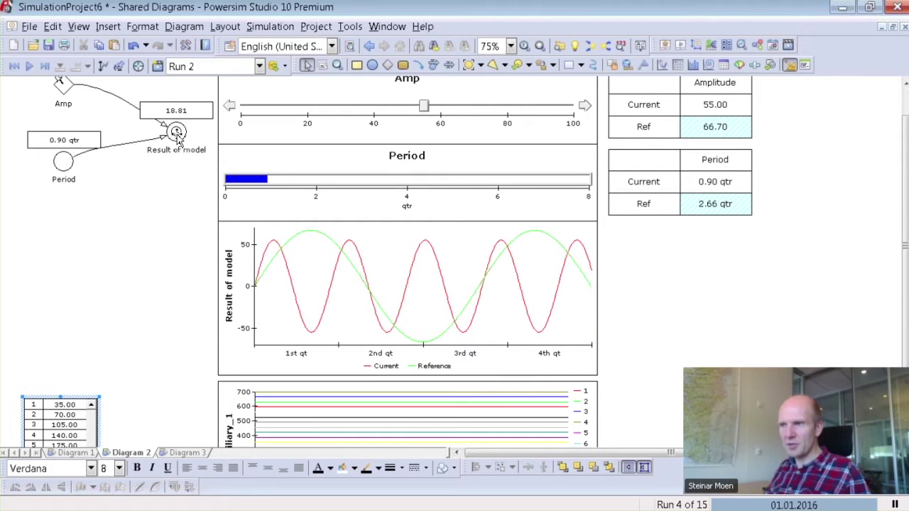
{"action": "left_click", "coordinate": [178, 147]}
{"action": "scroll", "coordinate": [118, 423], "scroll_direction": "down", "scroll_amount": 2}
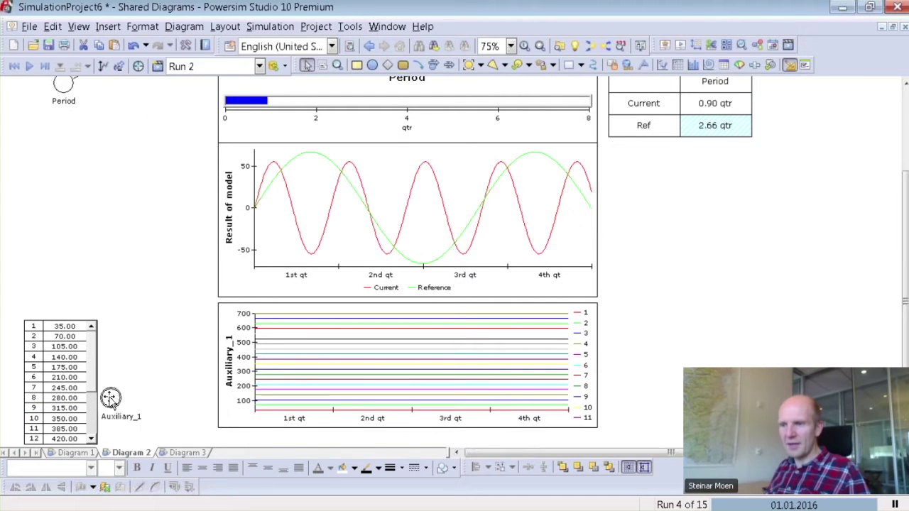
{"action": "left_click", "coordinate": [111, 399]}
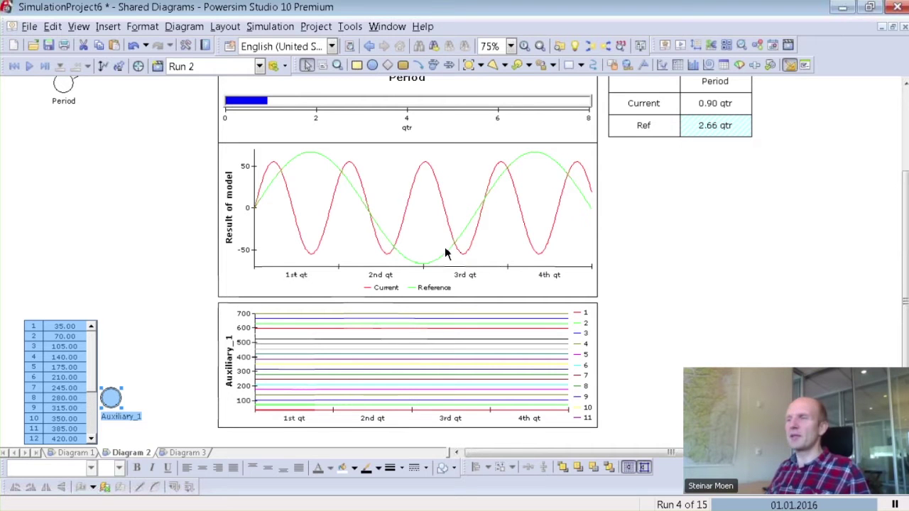
{"action": "left_click", "coordinate": [135, 197]}
Step: Add a second auxiliary in the empty area below Result of model, without a definition
{"action": "scroll", "coordinate": [157, 214], "scroll_direction": "up", "scroll_amount": 1}
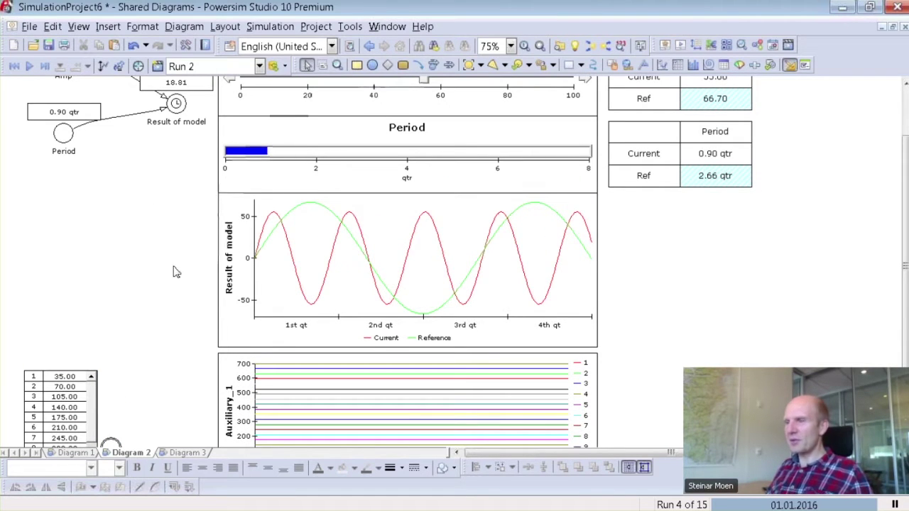
{"action": "left_click", "coordinate": [372, 65]}
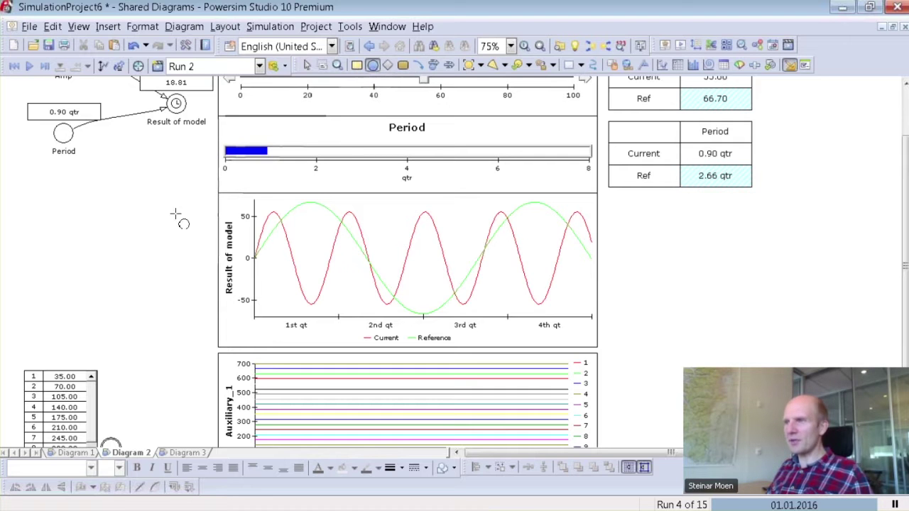
{"action": "left_click", "coordinate": [155, 219]}
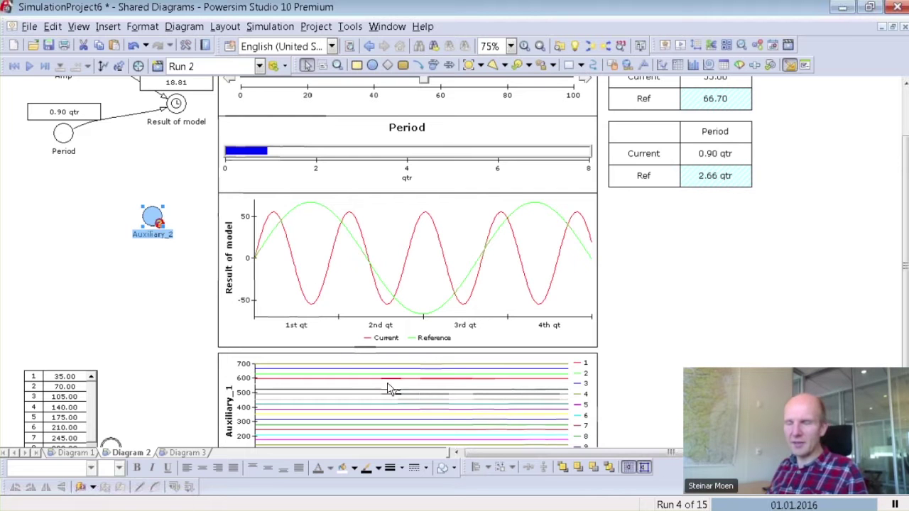
{"action": "left_click", "coordinate": [181, 279]}
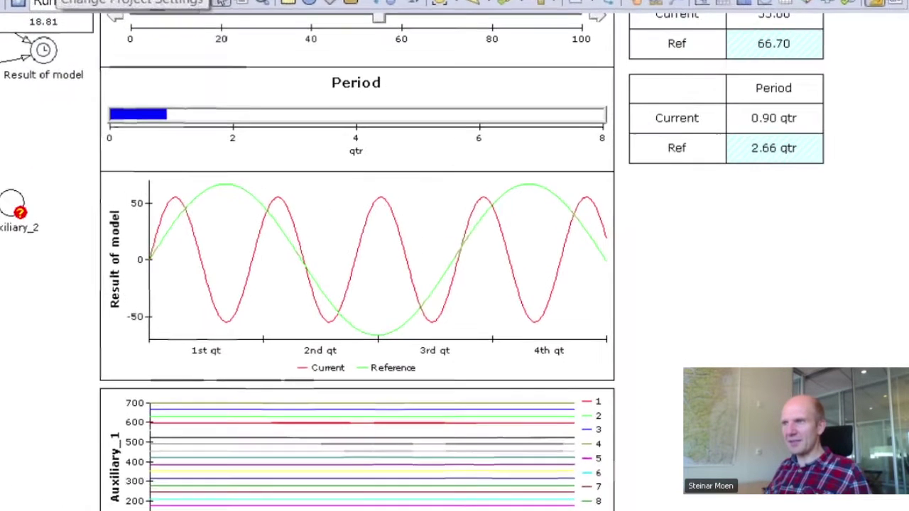
Step: Set the series resolution to 1 day in the project's time measurement settings
{"action": "left_click", "coordinate": [156, 67]}
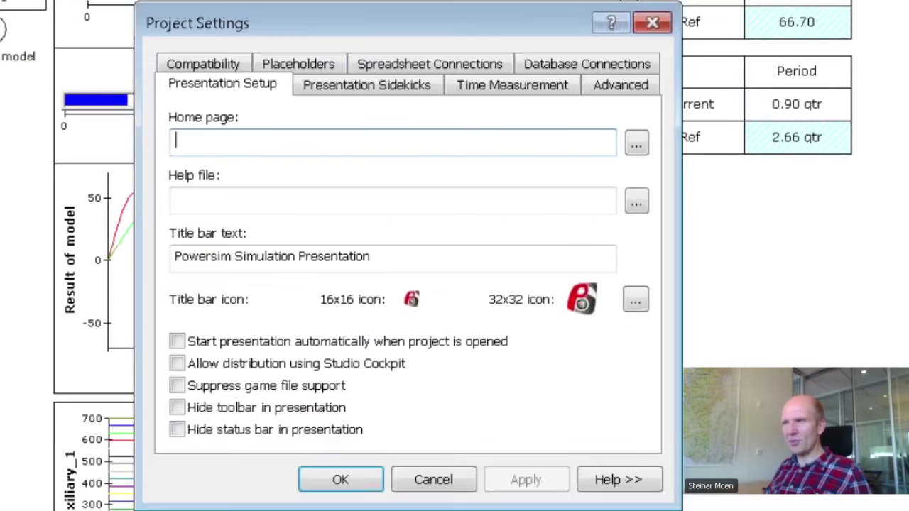
{"action": "left_click", "coordinate": [480, 88]}
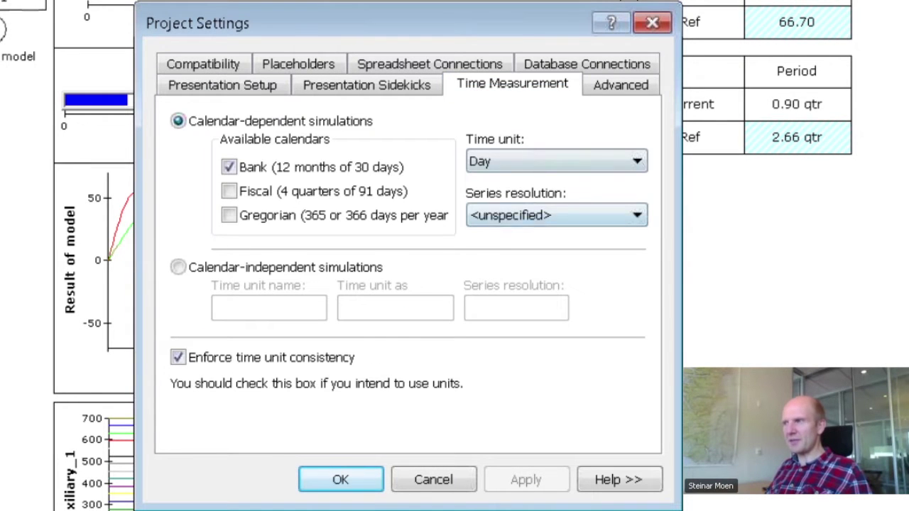
{"action": "left_click", "coordinate": [502, 217]}
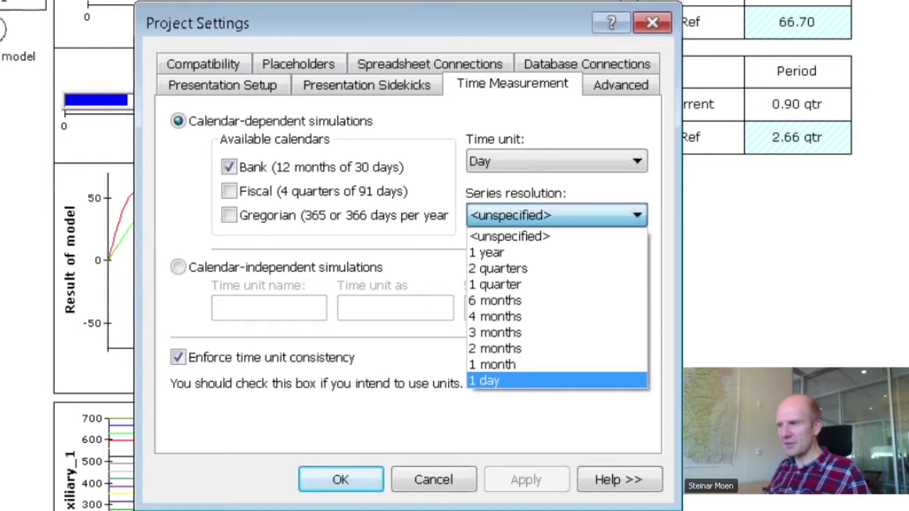
{"action": "left_click", "coordinate": [485, 380]}
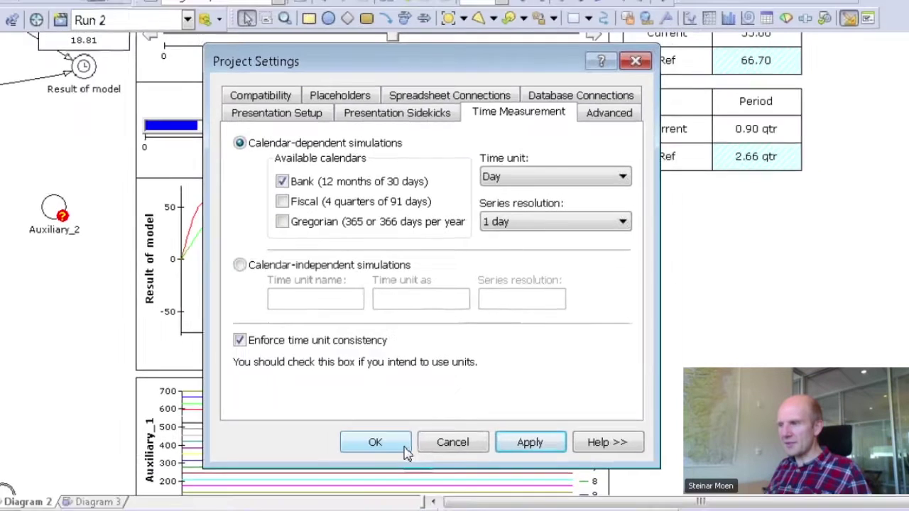
{"action": "left_click", "coordinate": [402, 448]}
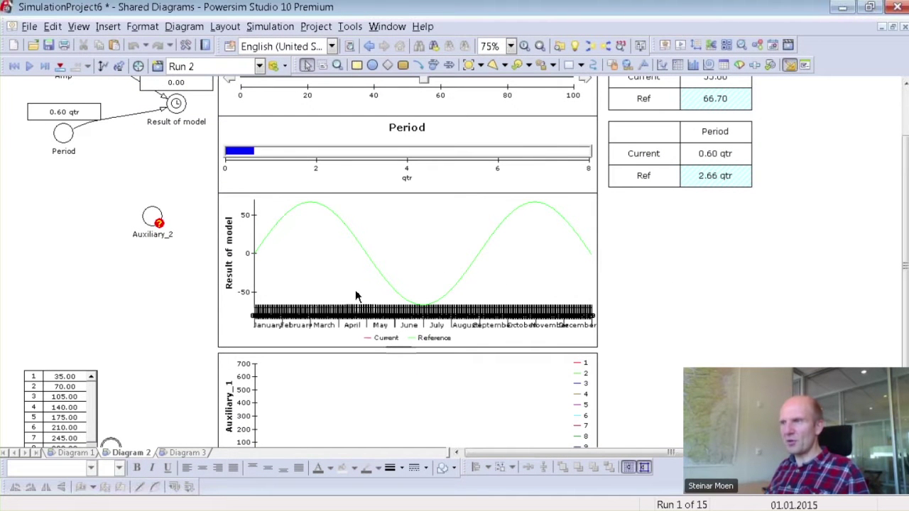
Step: Turn off the automatic major report interval in the simulation settings and set it to 1 month
{"action": "left_click", "coordinate": [270, 27]}
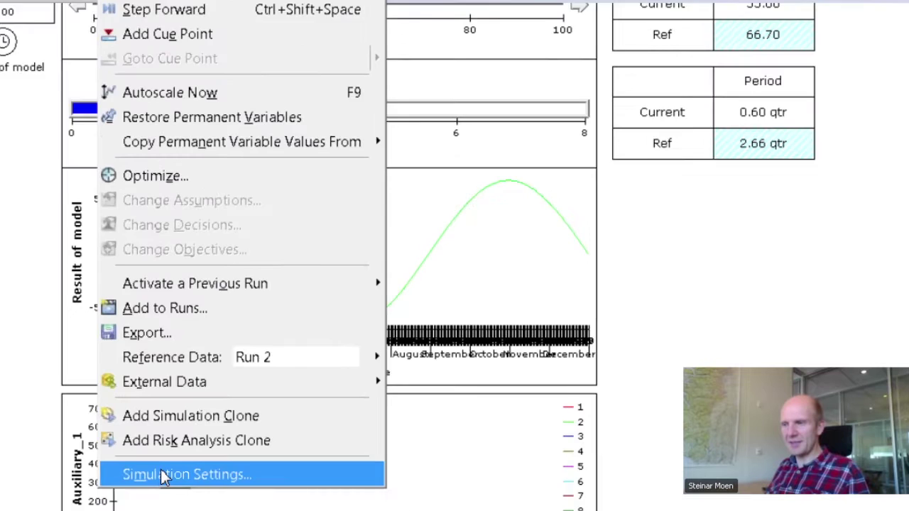
{"action": "left_click", "coordinate": [162, 476]}
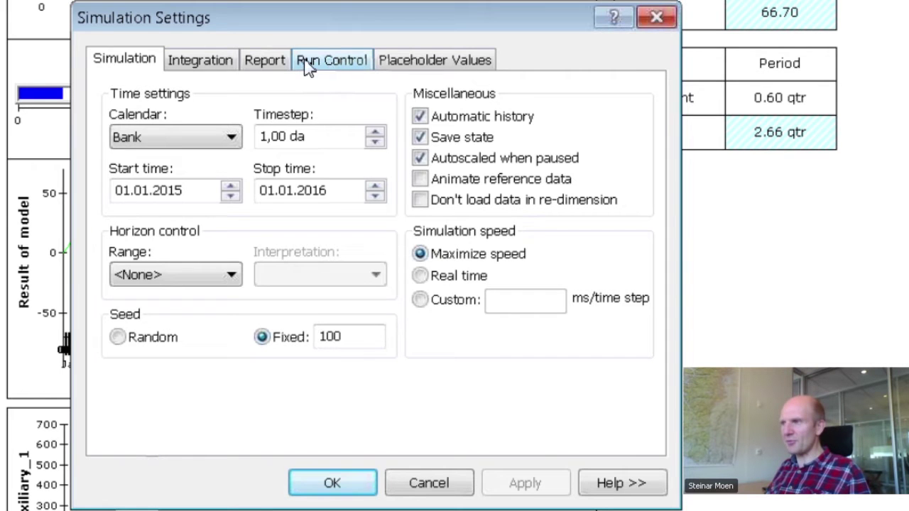
{"action": "left_click", "coordinate": [265, 59]}
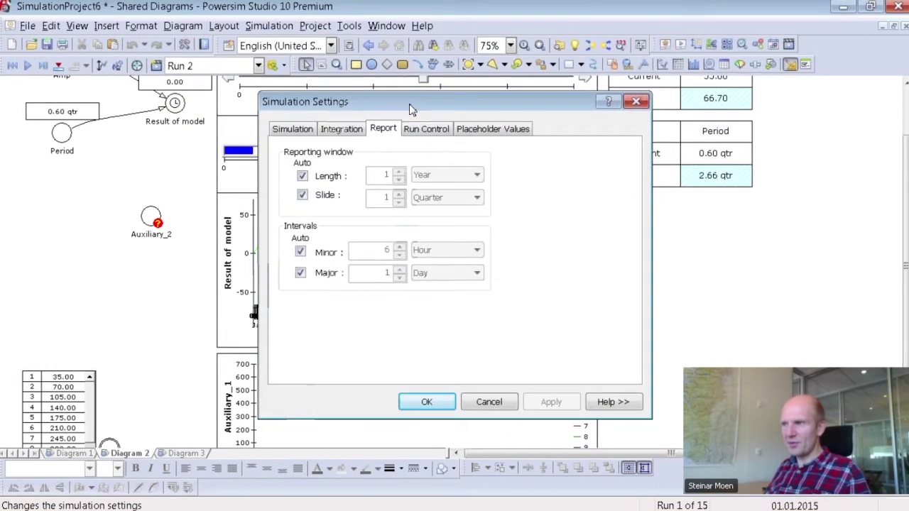
{"action": "left_click_drag", "start_coordinate": [409, 75], "coordinate": [538, 75]}
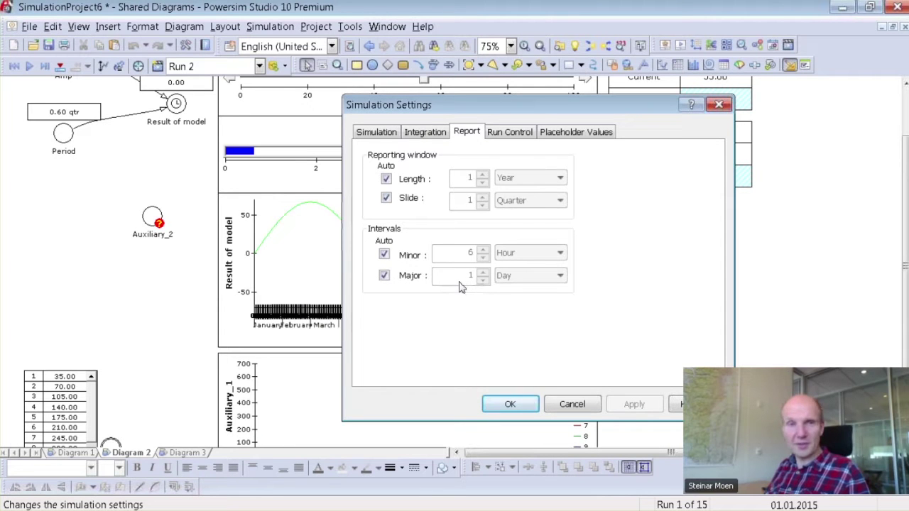
{"action": "left_click", "coordinate": [384, 275]}
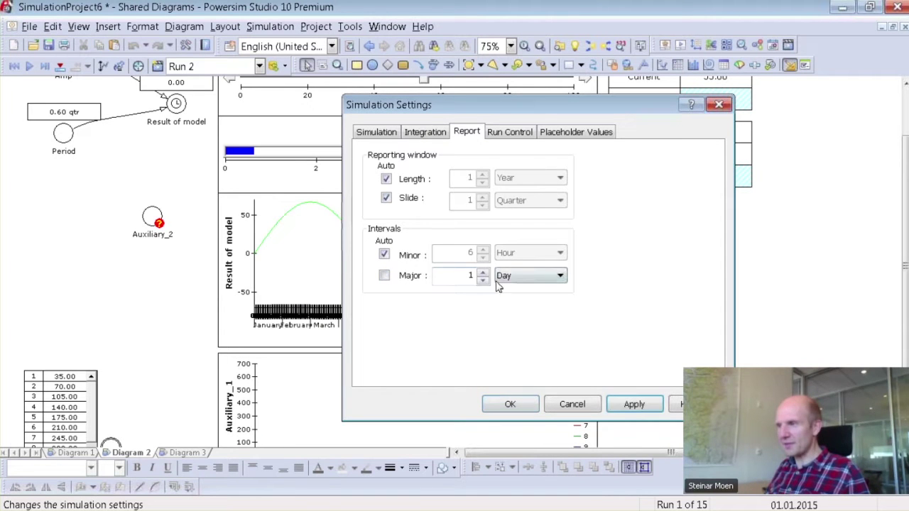
{"action": "left_click", "coordinate": [522, 277]}
{"action": "left_click", "coordinate": [517, 311]}
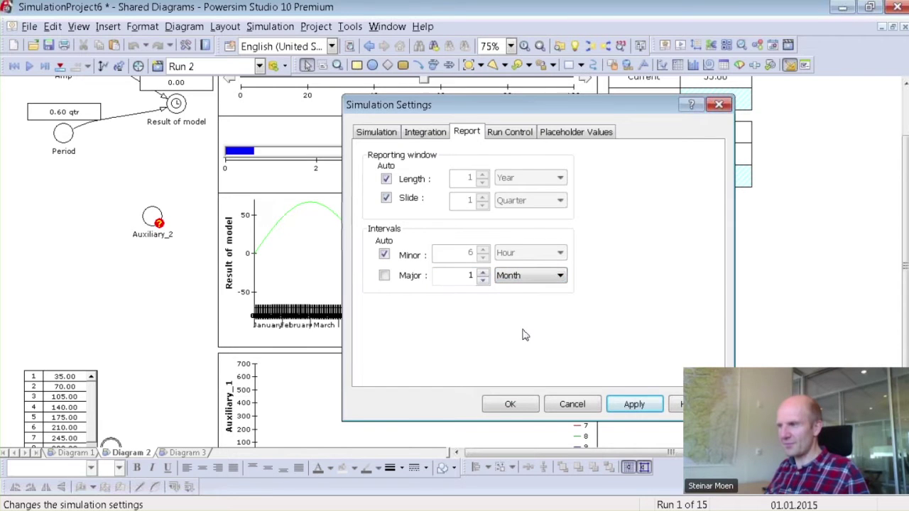
{"action": "left_click", "coordinate": [510, 404]}
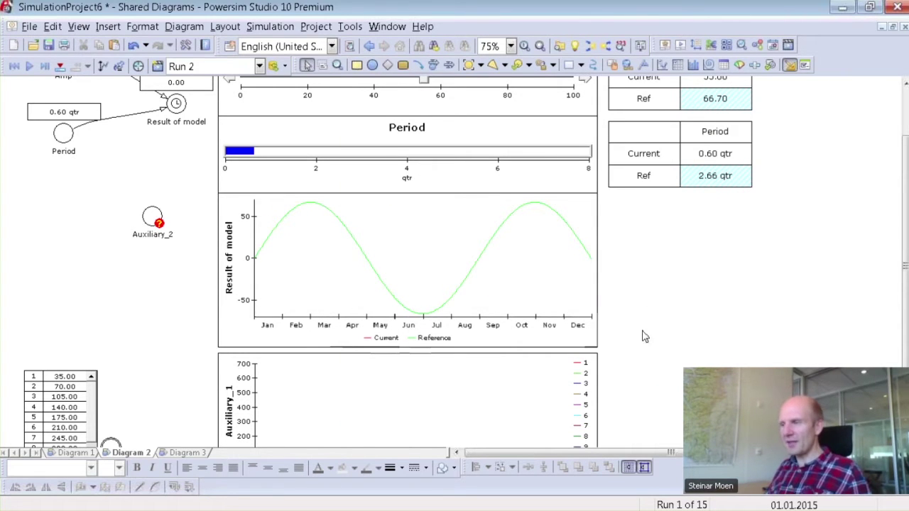
Step: Review the reporting window and interval options in the simulation settings, leaving them as they are
{"action": "scroll", "coordinate": [641, 321], "scroll_direction": "down", "scroll_amount": 2}
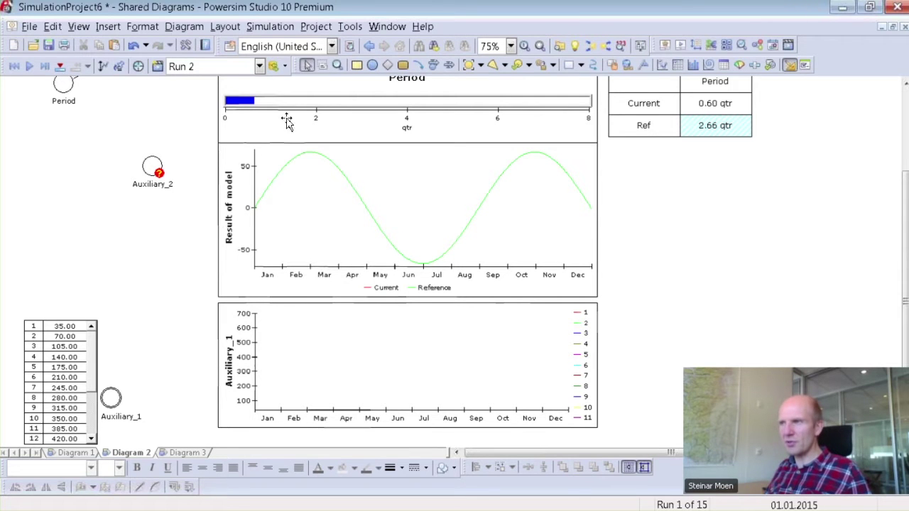
{"action": "left_click", "coordinate": [245, 16]}
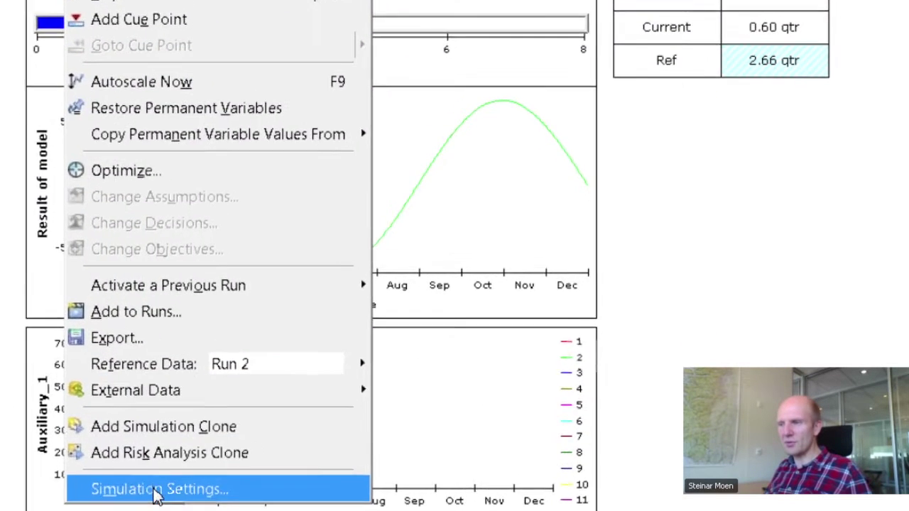
{"action": "left_click", "coordinate": [277, 358]}
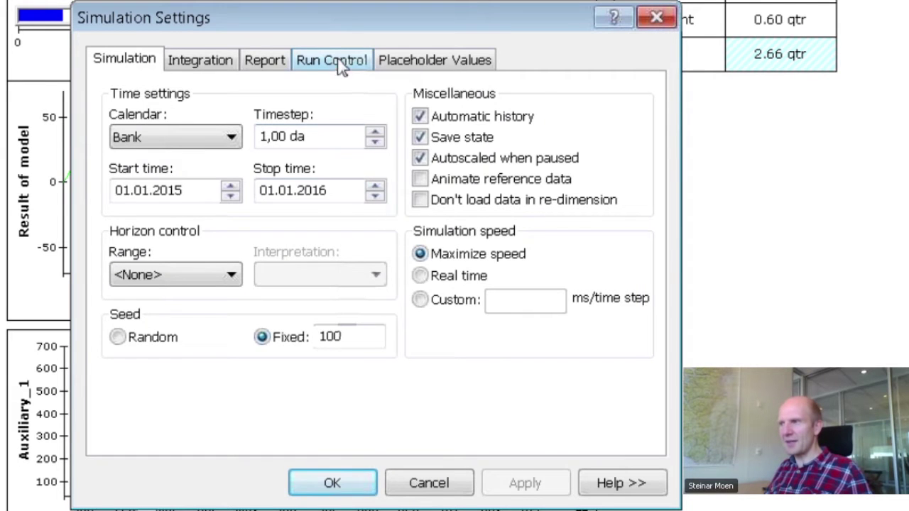
{"action": "left_click", "coordinate": [264, 61]}
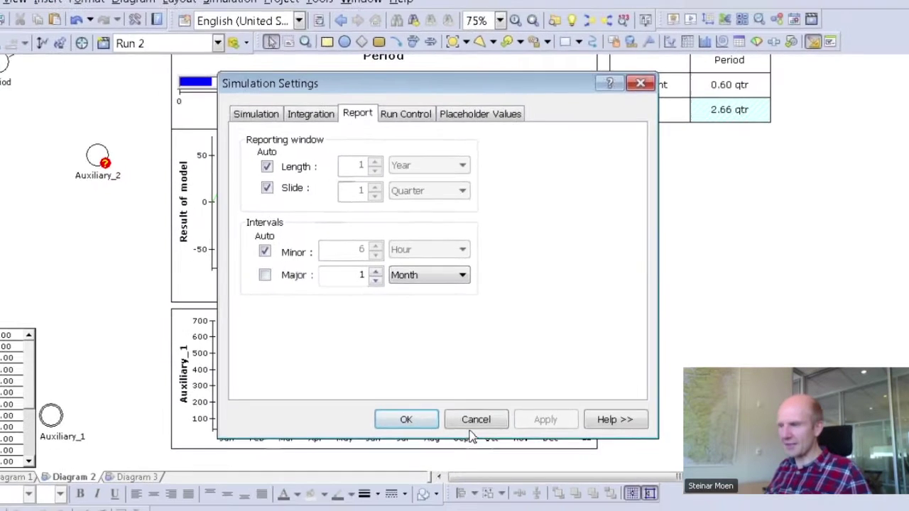
{"action": "left_click", "coordinate": [450, 455]}
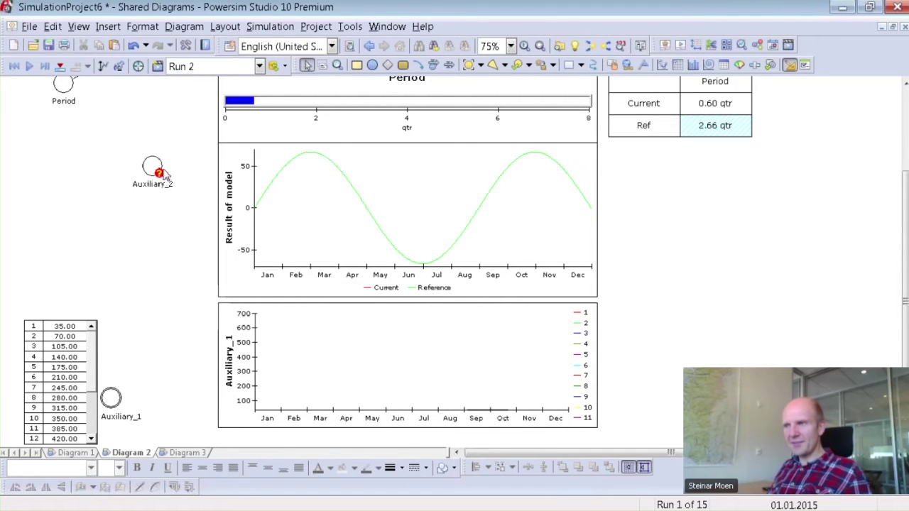
Step: Advance the simulation one time step at a time until 23.01.2015
{"action": "scroll", "coordinate": [186, 192], "scroll_direction": "up", "scroll_amount": 3}
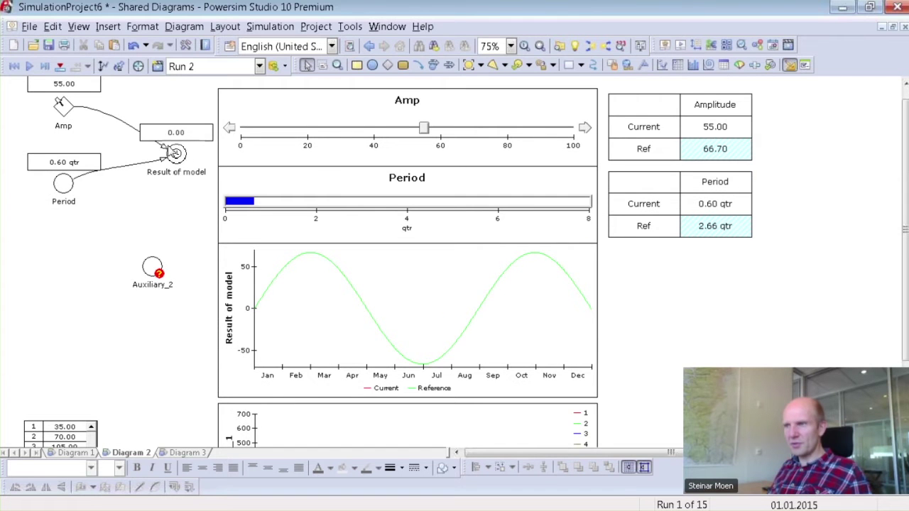
{"action": "scroll", "coordinate": [174, 170], "scroll_direction": "up", "scroll_amount": 1}
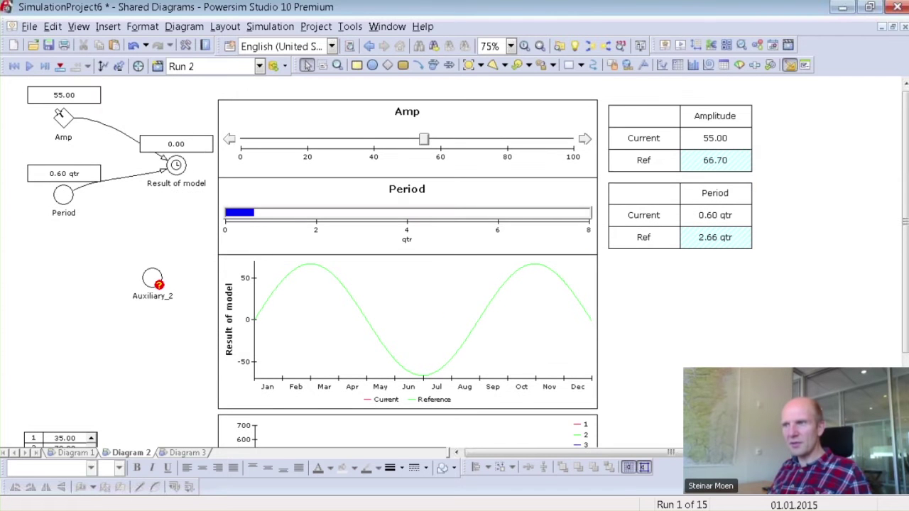
{"action": "left_click", "coordinate": [45, 66]}
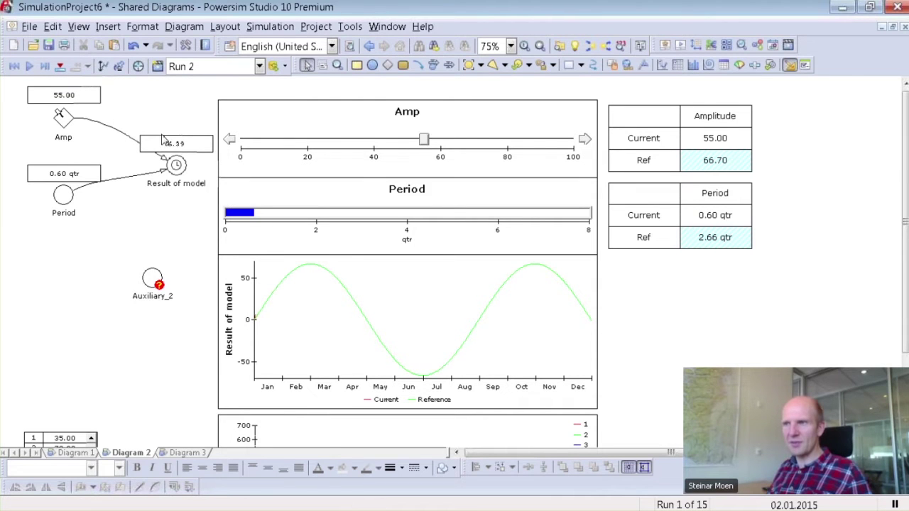
{"action": "left_click", "coordinate": [45, 66]}
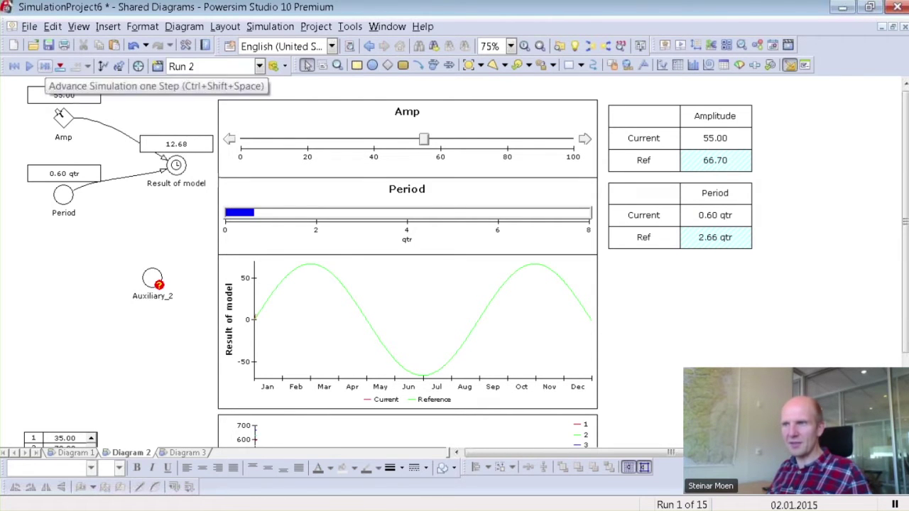
{"action": "left_click", "coordinate": [45, 66]}
{"action": "left_click", "coordinate": [45, 66]}
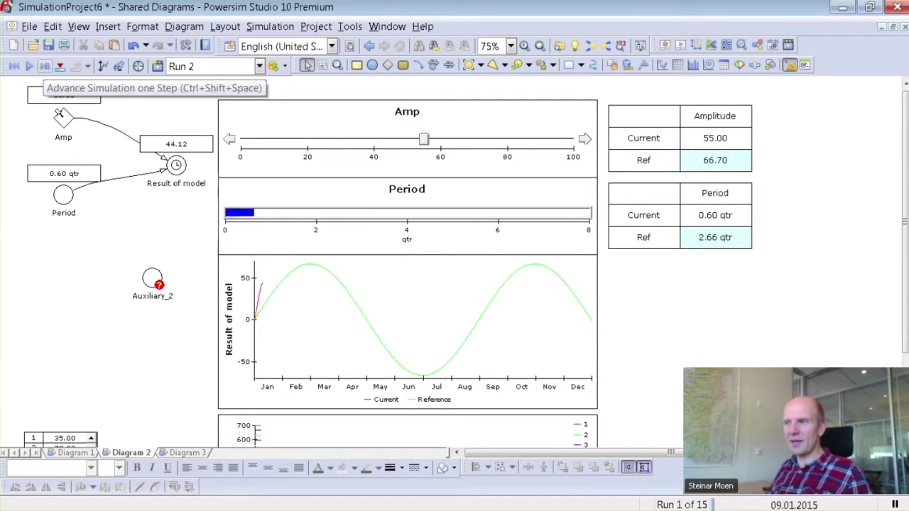
{"action": "left_click", "coordinate": [44, 66]}
{"action": "left_click", "coordinate": [45, 66]}
{"action": "left_click", "coordinate": [44, 66]}
{"action": "left_click", "coordinate": [45, 66]}
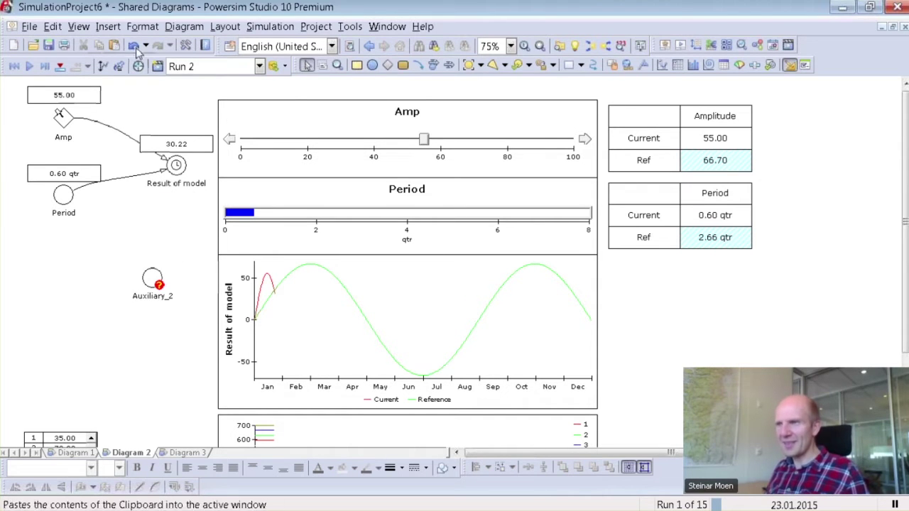
Step: Draw a link from Result of model to Auxiliary_2
{"action": "left_click", "coordinate": [418, 65]}
{"action": "left_click_drag", "start_coordinate": [176, 164], "coordinate": [154, 275]}
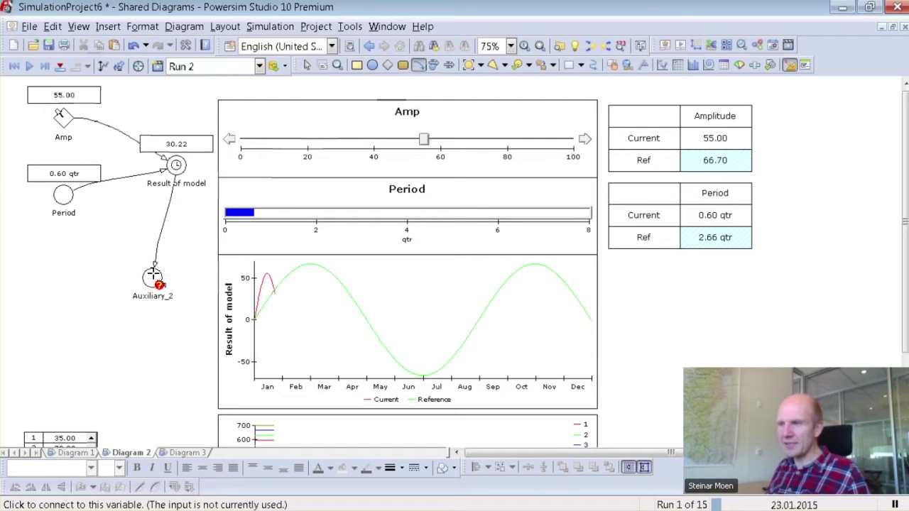
{"action": "left_click", "coordinate": [153, 278]}
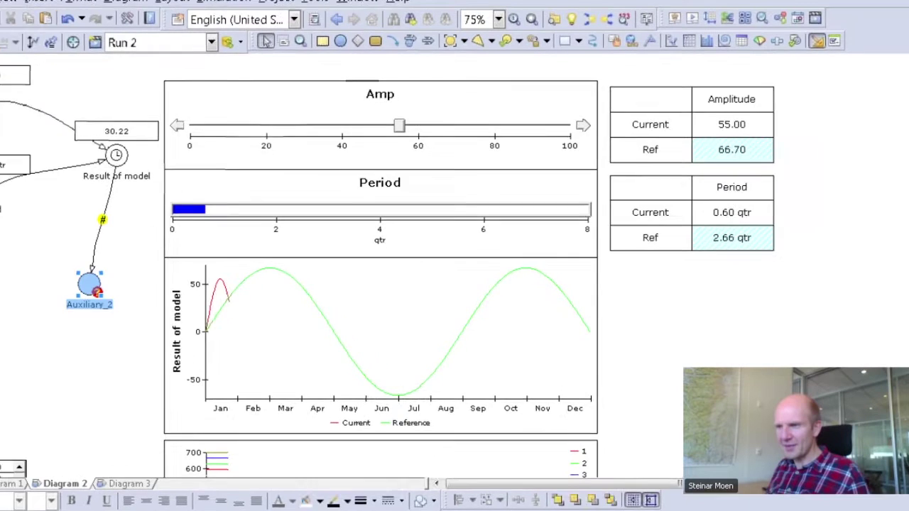
{"action": "double_click", "coordinate": [88, 284]}
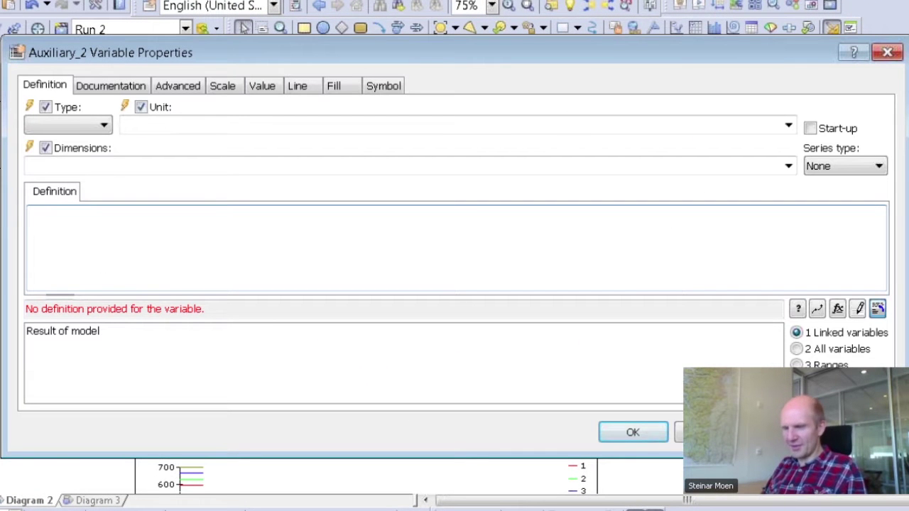
{"action": "type", "text": "for"}
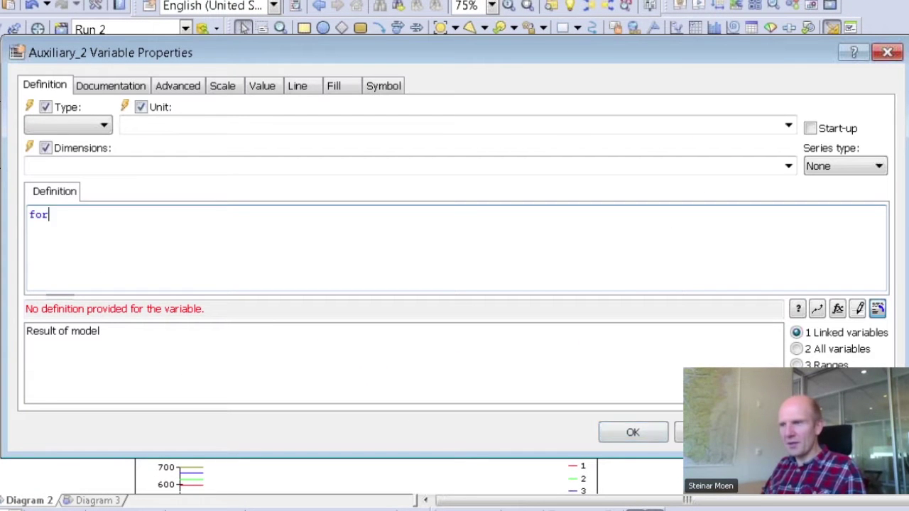
{"action": "type", "text": "("}
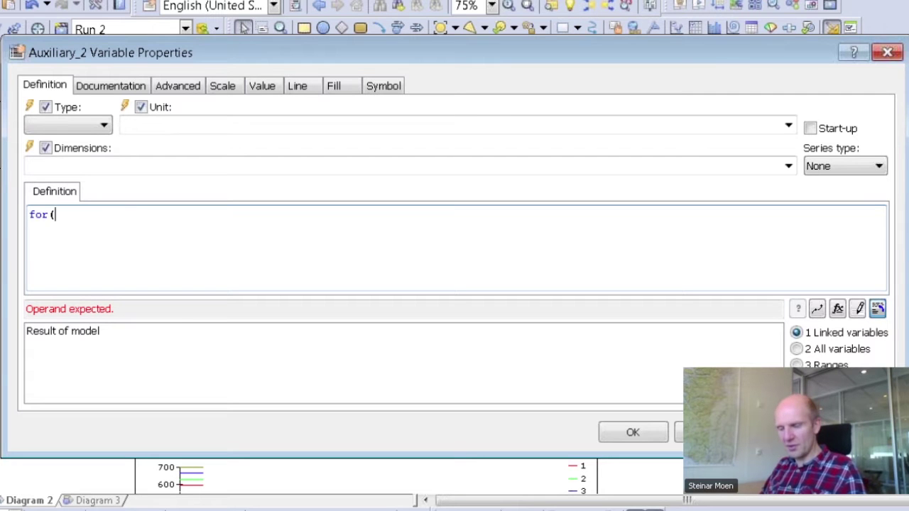
{"action": "type", "text": "t"}
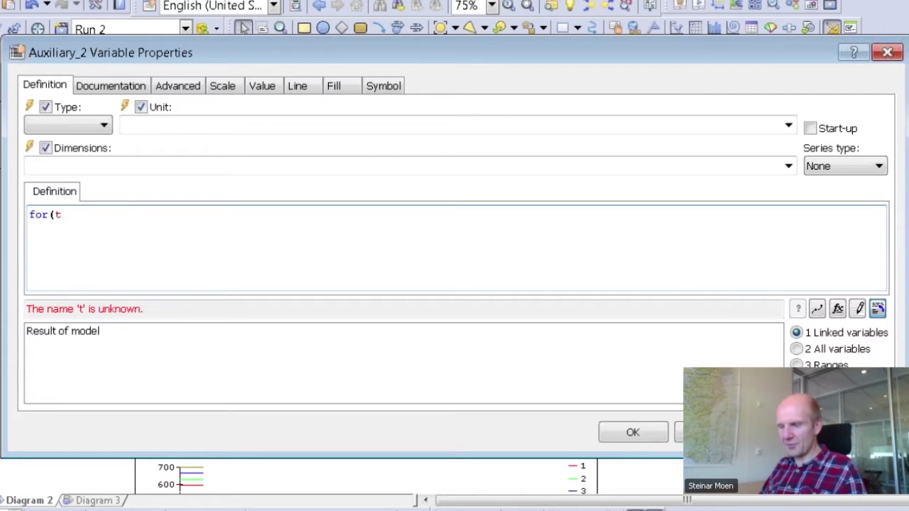
{"action": "type", "text": "=ser"}
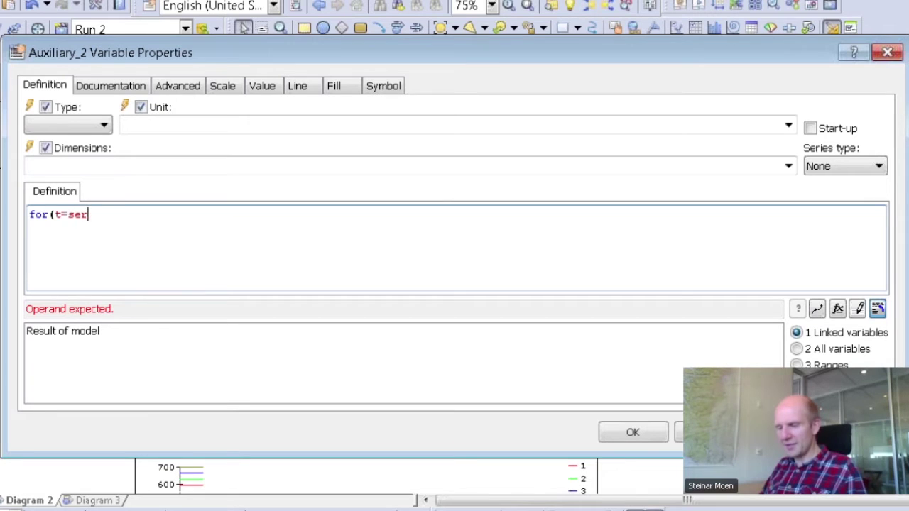
{"action": "type", "text": "iesrang"}
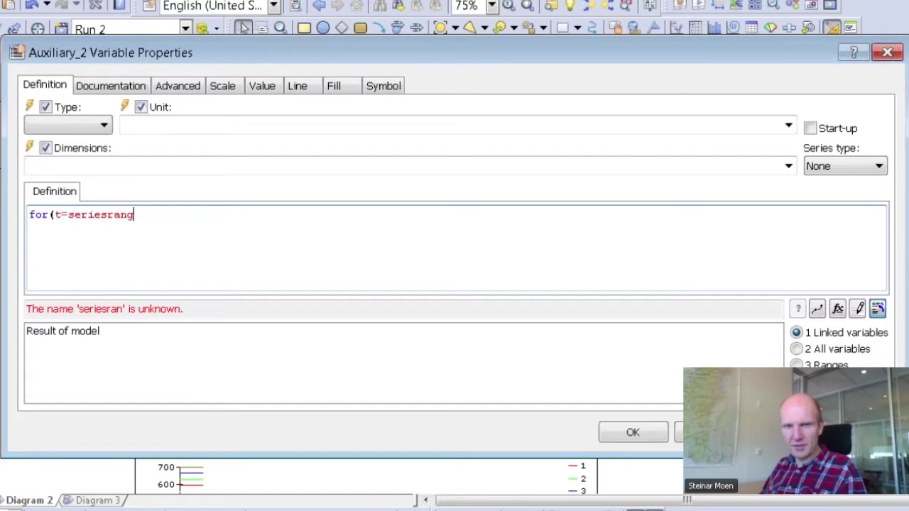
{"action": "key", "text": "BackSpace"}
{"action": "key", "text": "BackSpace"}
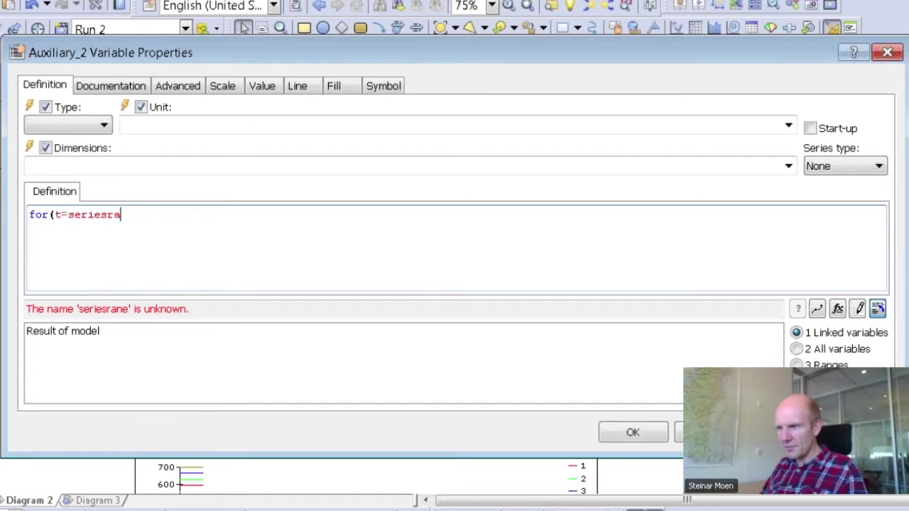
{"action": "type", "text": "nge"}
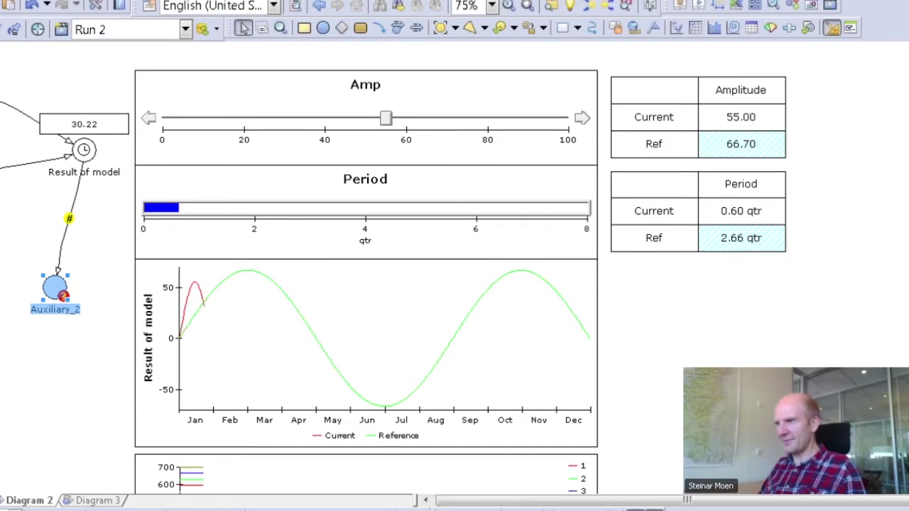
Step: Define Auxiliary_2 as FOR(t=SERIESRANGE | 35) and show its values in a table above its symbol
{"action": "double_click", "coordinate": [51, 288]}
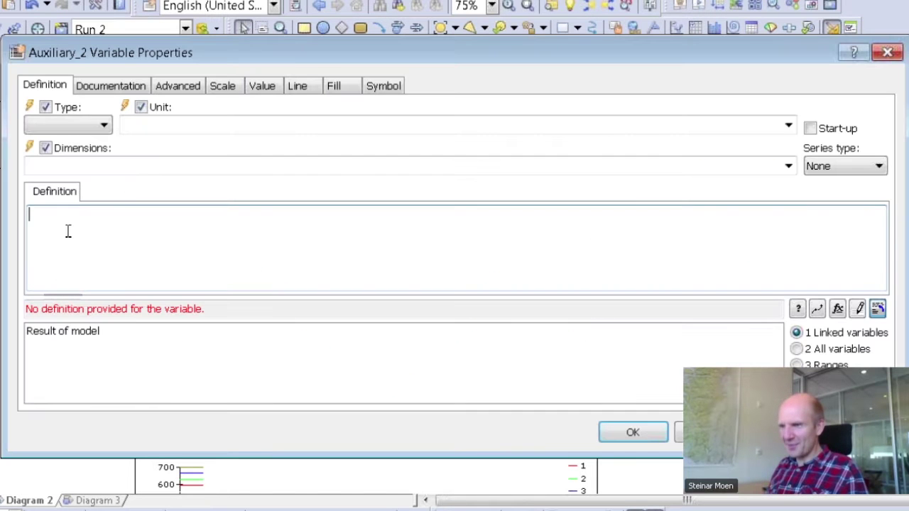
{"action": "left_click", "coordinate": [90, 228]}
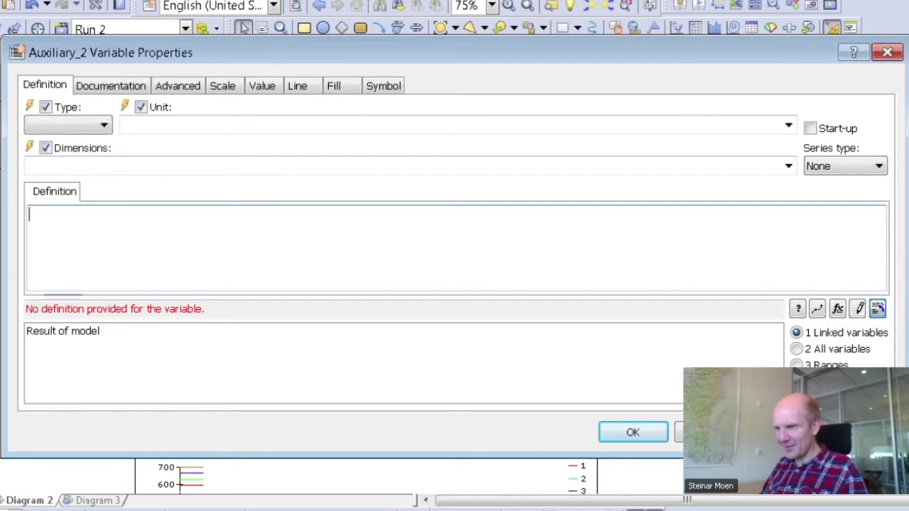
{"action": "type", "text": "for("}
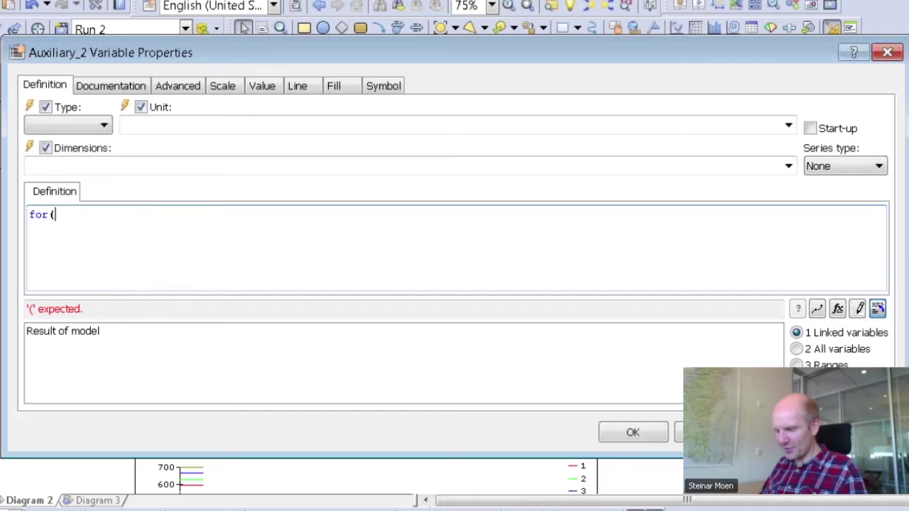
{"action": "type", "text": "t=seriesrange |"}
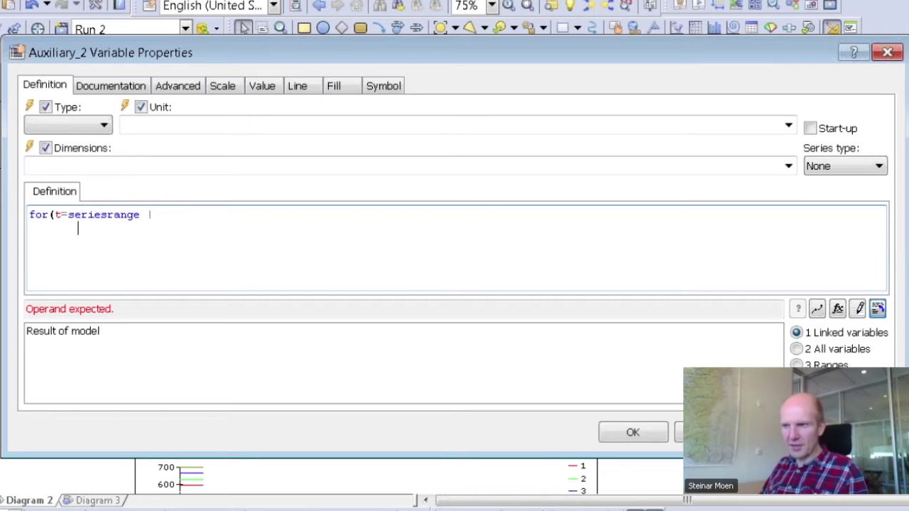
{"action": "type", "text": "35"}
{"action": "key", "text": "Return"}
{"action": "type", "text": ")"}
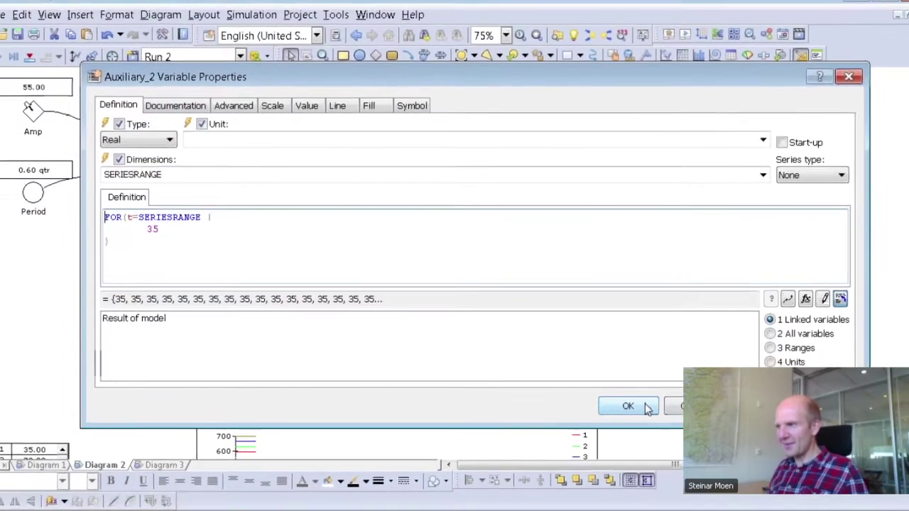
{"action": "left_click", "coordinate": [632, 428]}
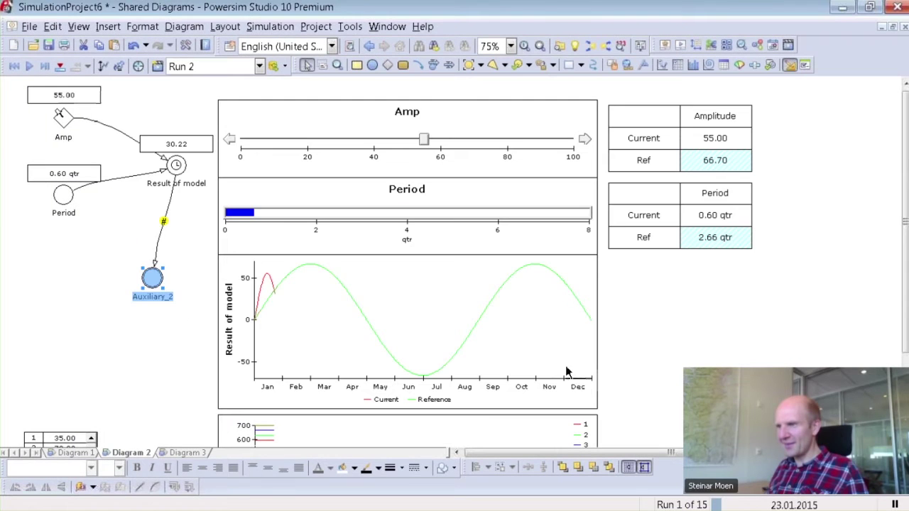
{"action": "right_click", "coordinate": [154, 278]}
{"action": "left_click", "coordinate": [188, 169]}
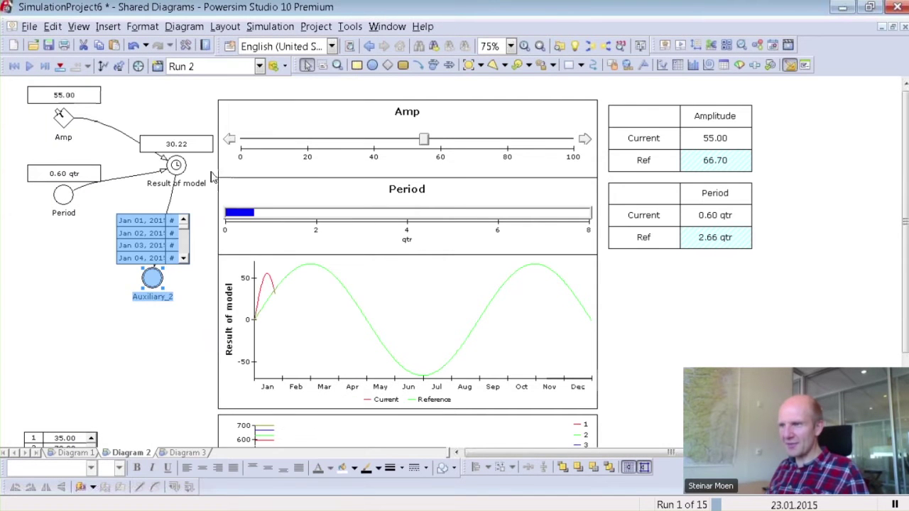
Step: Enlarge the table above Auxiliary_2 so its dates and values are readable, and remove it from the diagram
{"action": "left_click", "coordinate": [171, 341]}
{"action": "scroll", "coordinate": [177, 341], "scroll_direction": "down", "scroll_amount": 3}
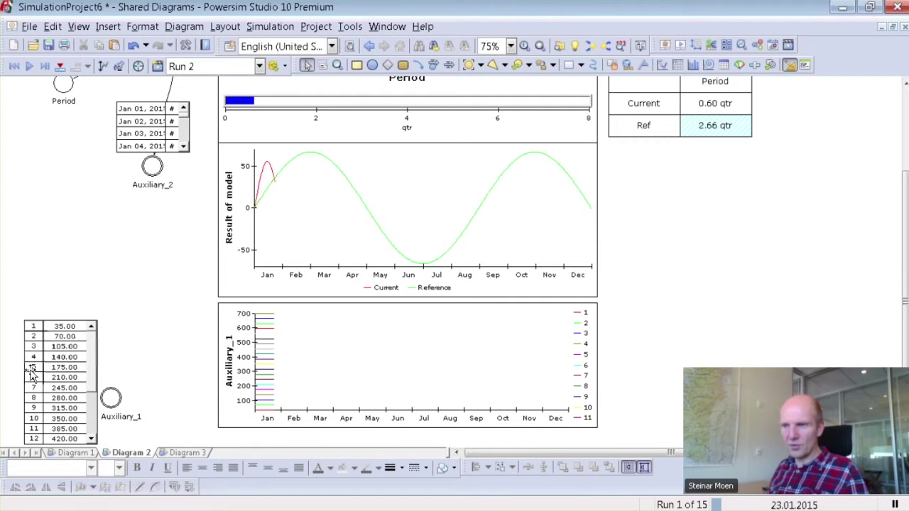
{"action": "scroll", "coordinate": [146, 230], "scroll_direction": "up", "scroll_amount": 3}
{"action": "left_click", "coordinate": [126, 211]}
{"action": "left_click_drag", "start_coordinate": [127, 211], "coordinate": [51, 170]}
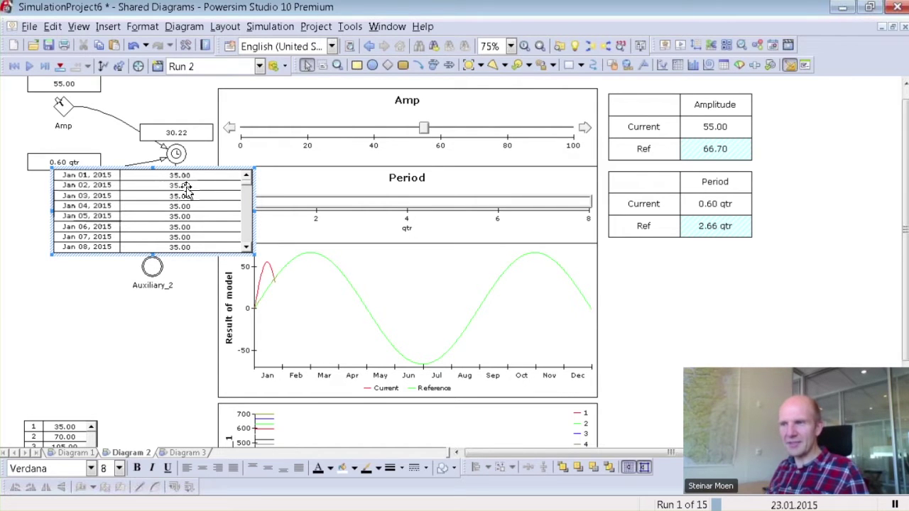
{"action": "left_click", "coordinate": [173, 225]}
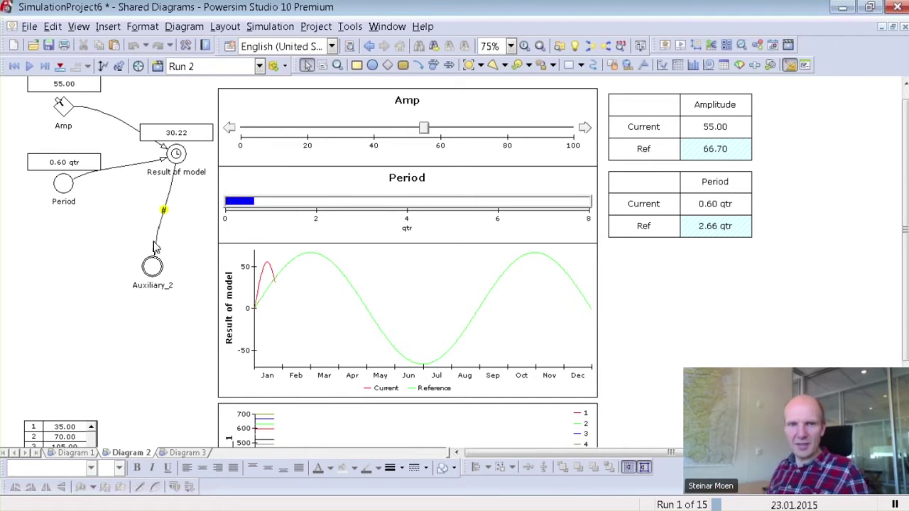
Step: Rename Auxiliary_2 as "Stage 1 - Store each time element" and show its values in a table above the symbol
{"action": "left_click", "coordinate": [149, 265]}
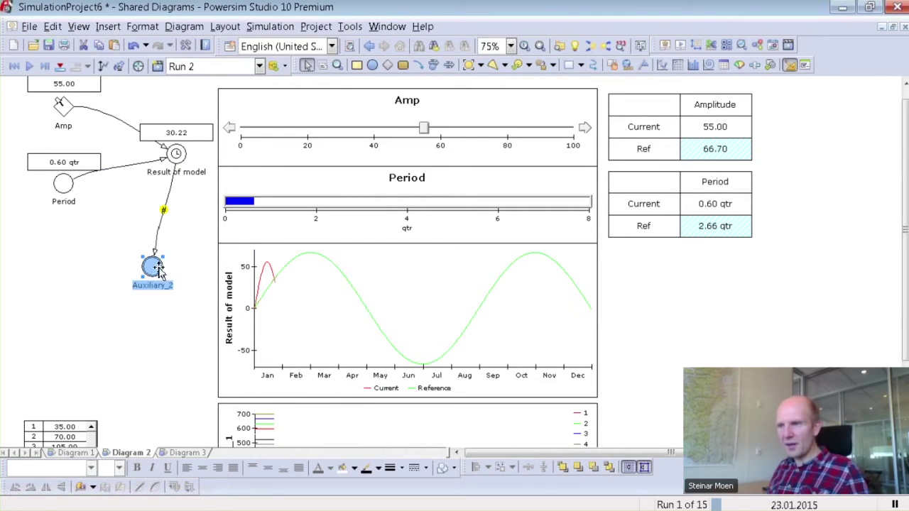
{"action": "type", "text": "Stage 1 - Store ea"}
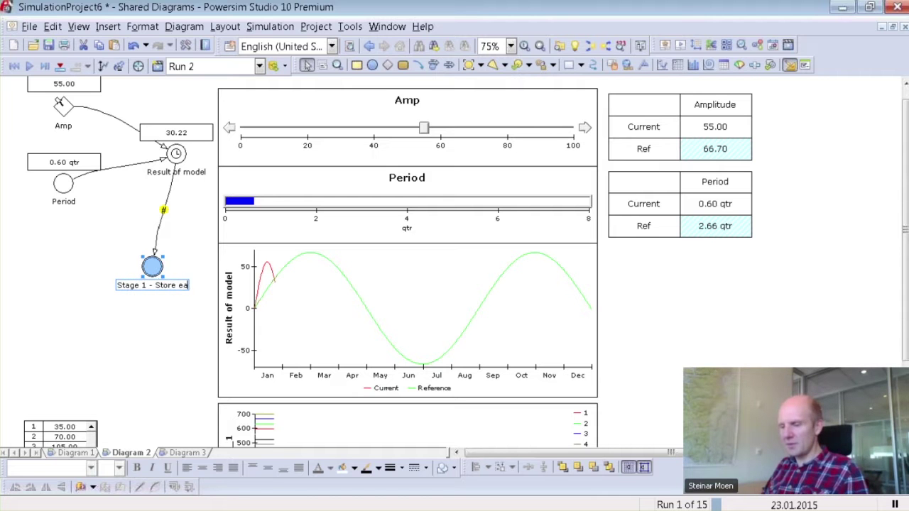
{"action": "type", "text": "ch time "}
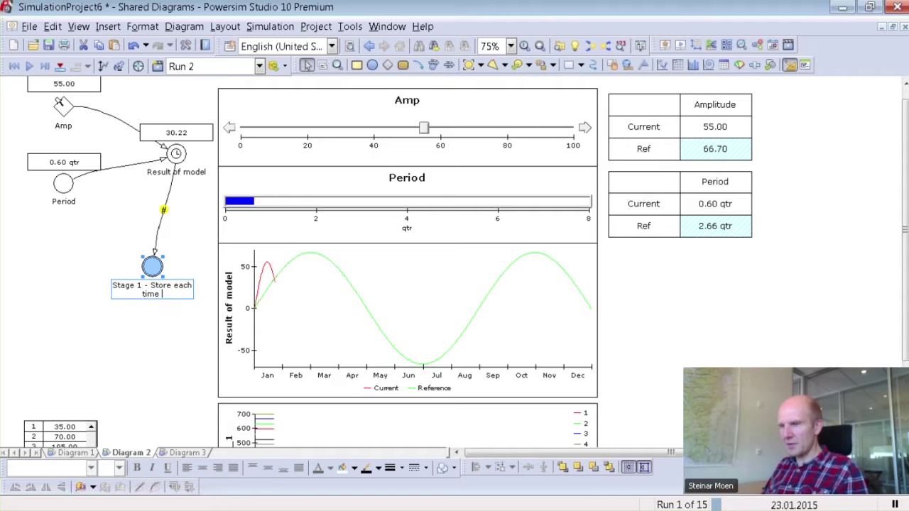
{"action": "type", "text": "element"}
{"action": "key", "text": "Return"}
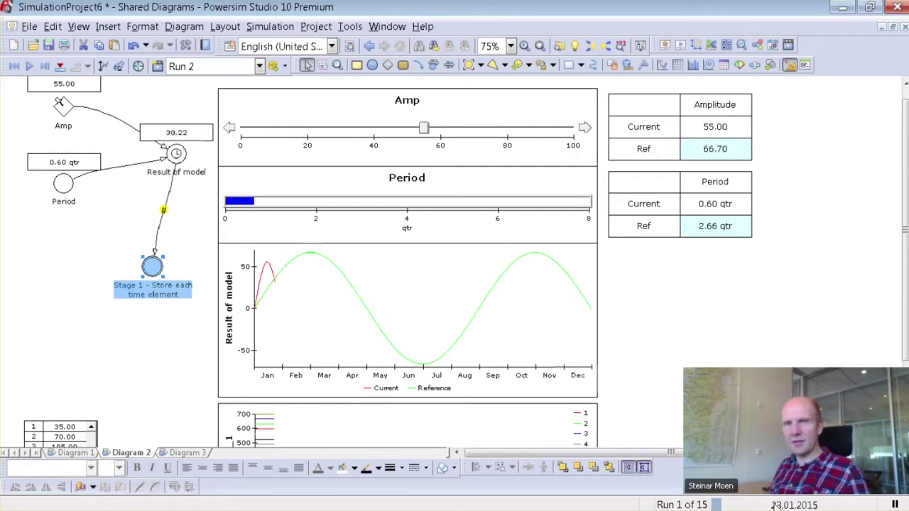
{"action": "right_click", "coordinate": [152, 266]}
{"action": "left_click", "coordinate": [187, 172]}
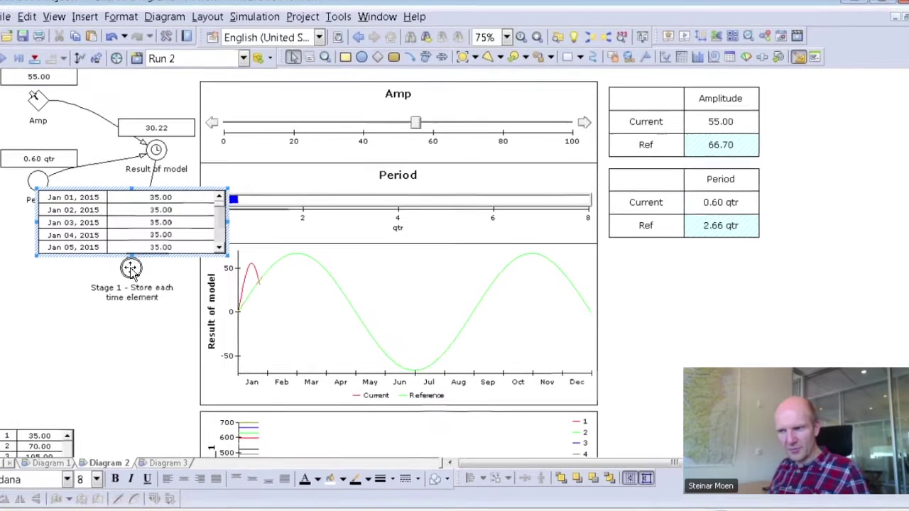
Step: Replace the constant in Stage 1's FOR(t=SERIESRANGE) definition with a sampleif whose condition compares numerical(t) with a parenthesised time expression
{"action": "double_click", "coordinate": [154, 267]}
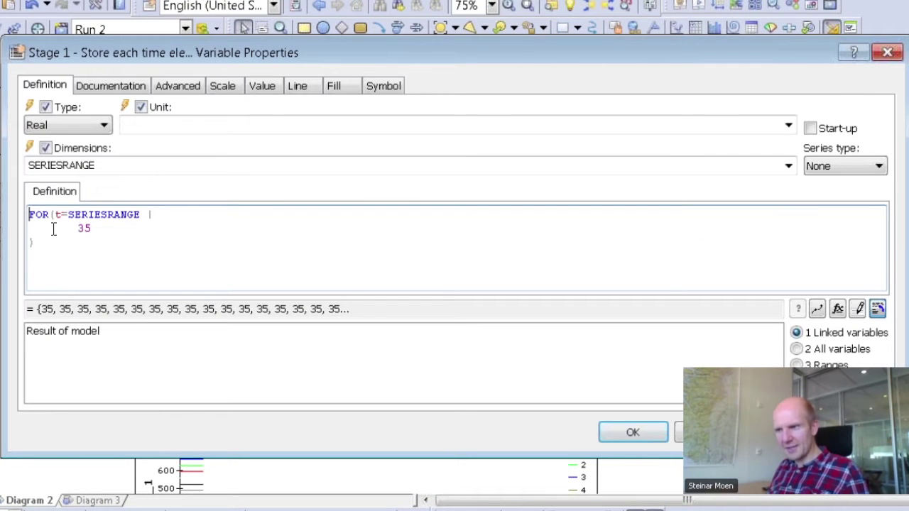
{"action": "left_click_drag", "start_coordinate": [81, 229], "coordinate": [92, 229]}
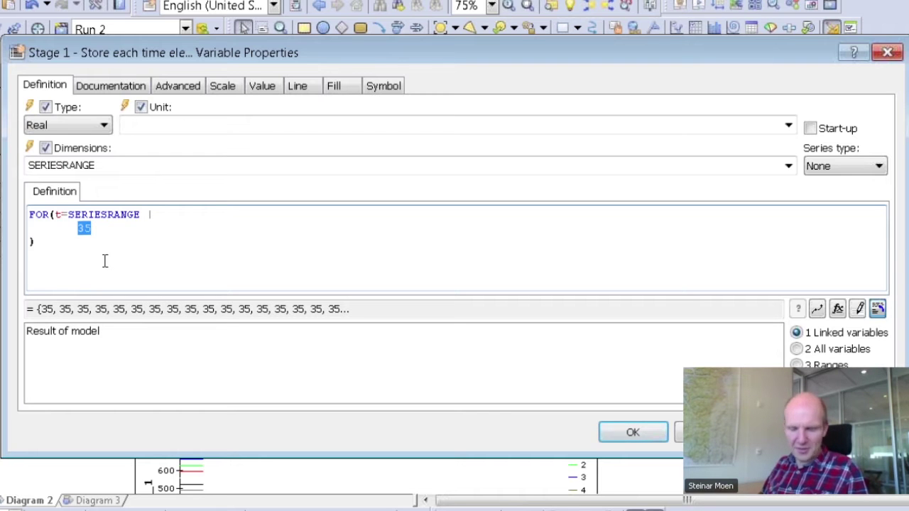
{"action": "type", "text": "sampleif()"}
{"action": "key", "text": "Left"}
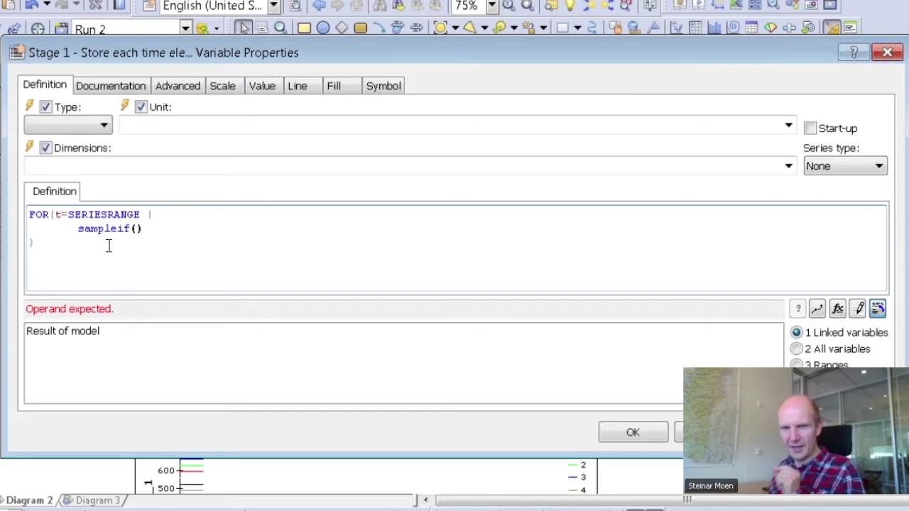
{"action": "type", "text": "numerical(t)"}
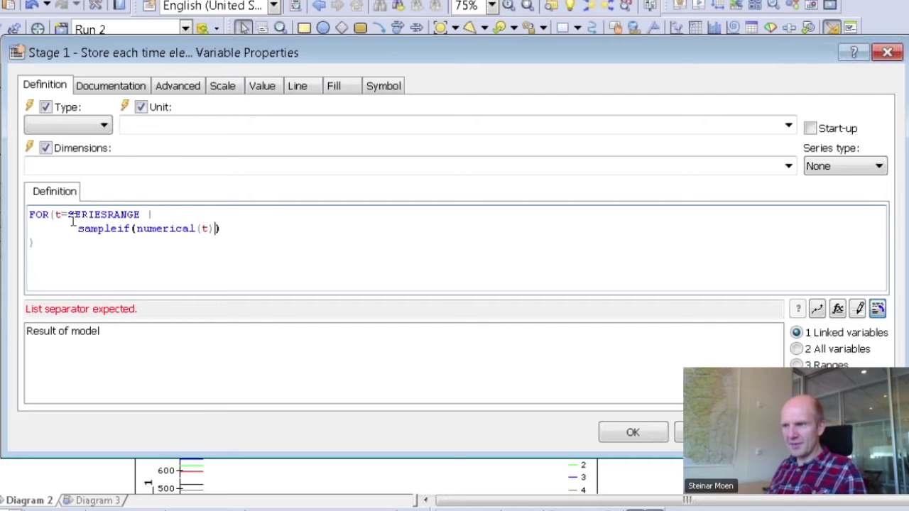
{"action": "type", "text": " ="}
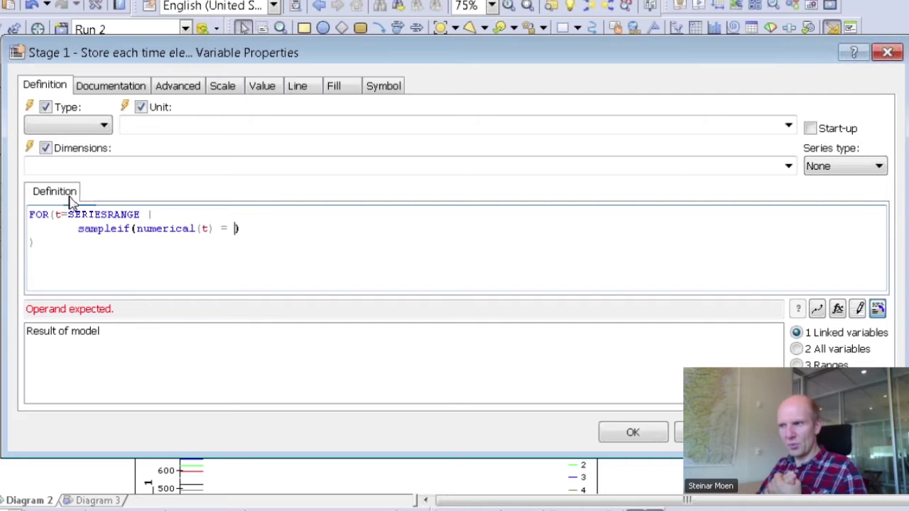
{"action": "type", "text": "(timie-"}
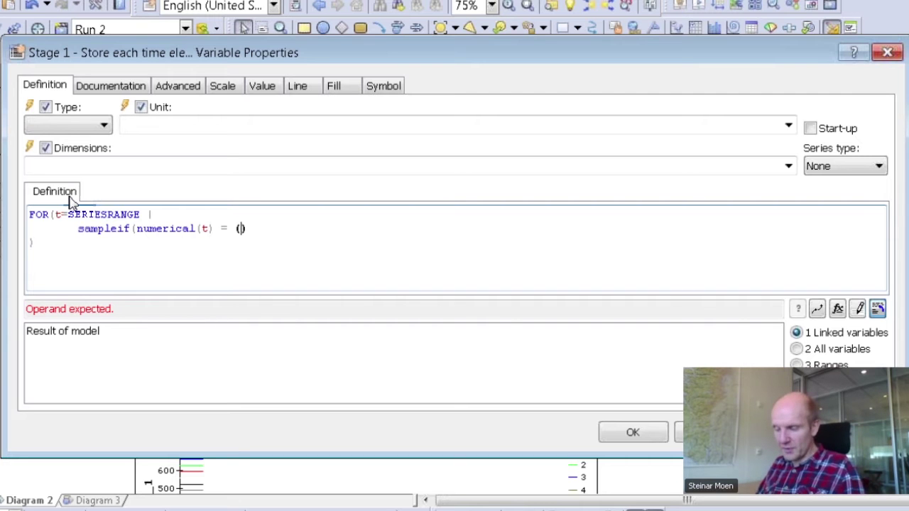
Step: Complete the sampleif condition so that numerical(t) is compared with (time-starttime)/timestep
{"action": "type", "text": "starttime"}
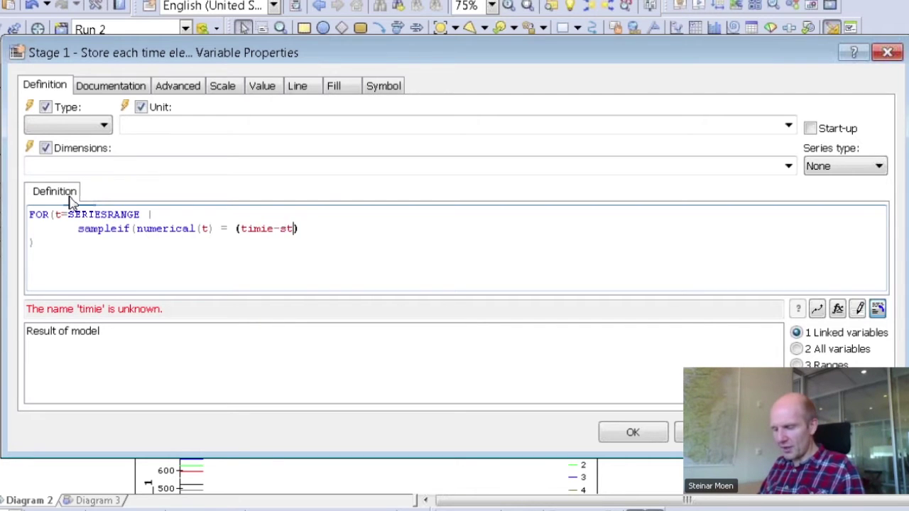
{"action": "type", "text": ")"}
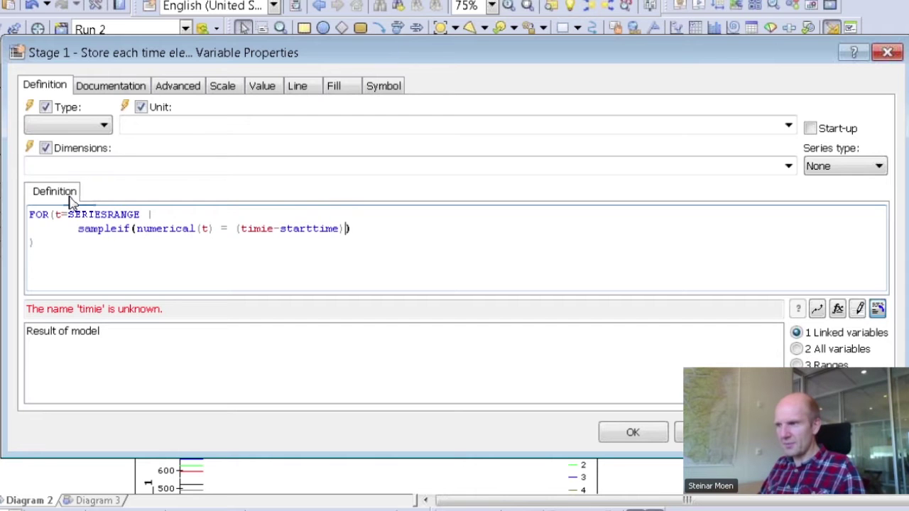
{"action": "key", "text": "Left"}
{"action": "key", "text": "Left"}
{"action": "key", "text": "ctrl+Left"}
{"action": "key", "text": "Left"}
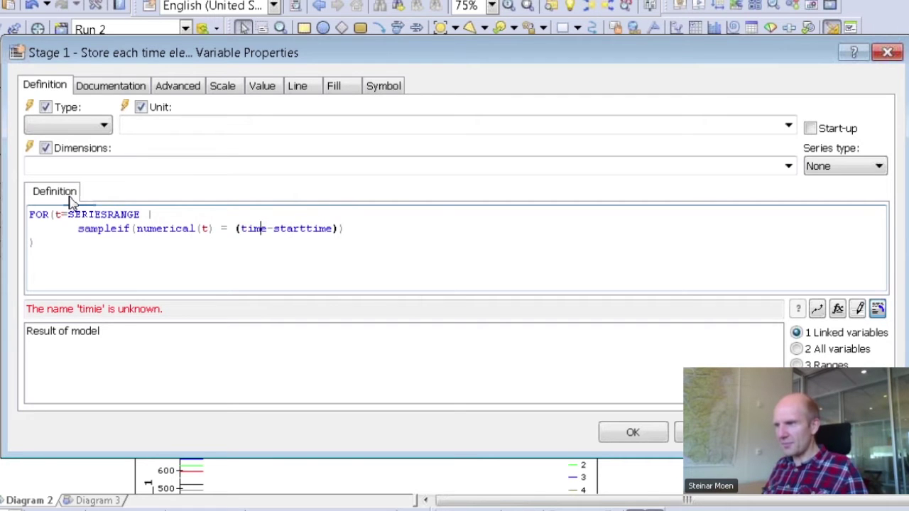
{"action": "key", "text": "Left"}
{"action": "key", "text": "BackSpace"}
{"action": "key", "text": "End"}
{"action": "key", "text": "Left"}
{"action": "type", "text": "/timestep"}
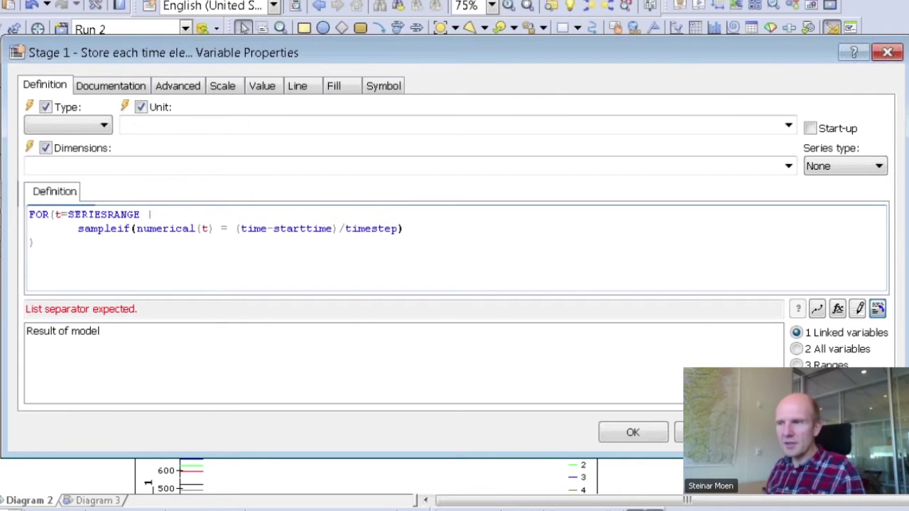
{"action": "left_click", "coordinate": [71, 215]}
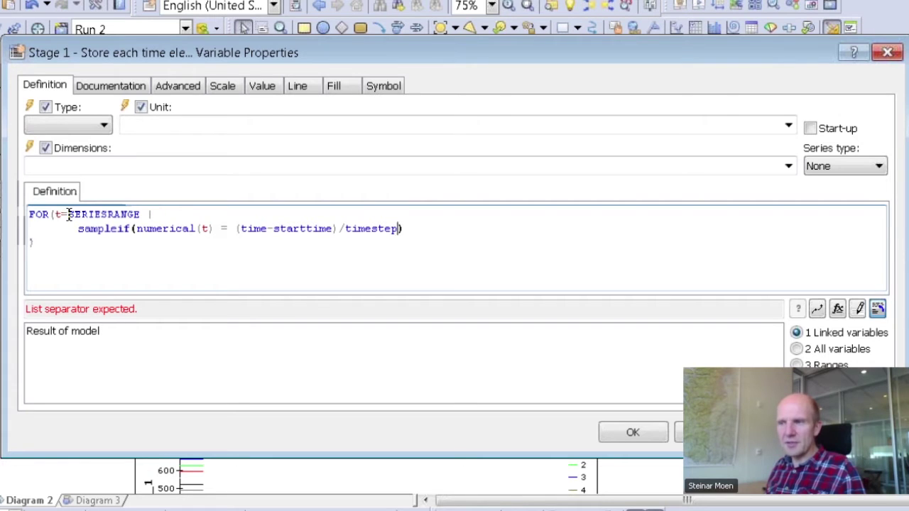
{"action": "mouse_move", "coordinate": [69, 214]}
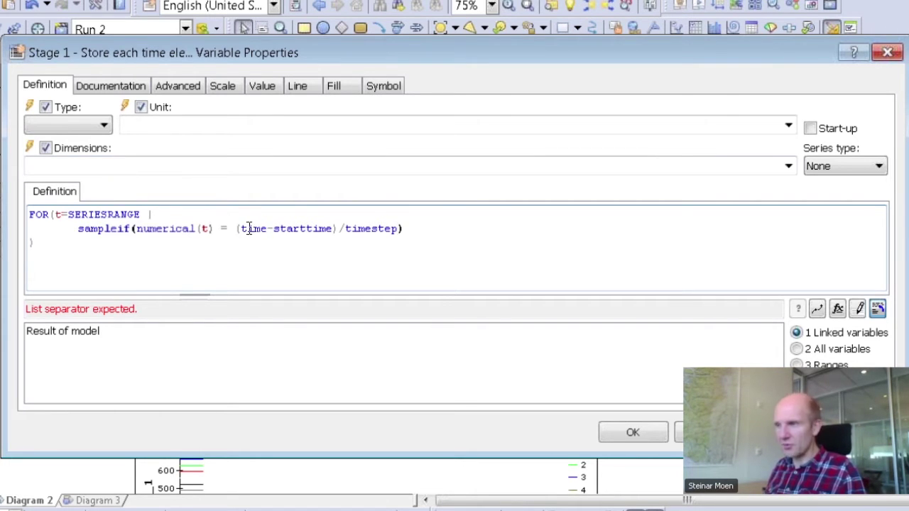
Step: Compare numerical(t) with periodindex in the sampleif condition, add 'Result of model' as the sampled input, and accept the definition
{"action": "left_click_drag", "start_coordinate": [234, 229], "coordinate": [397, 229]}
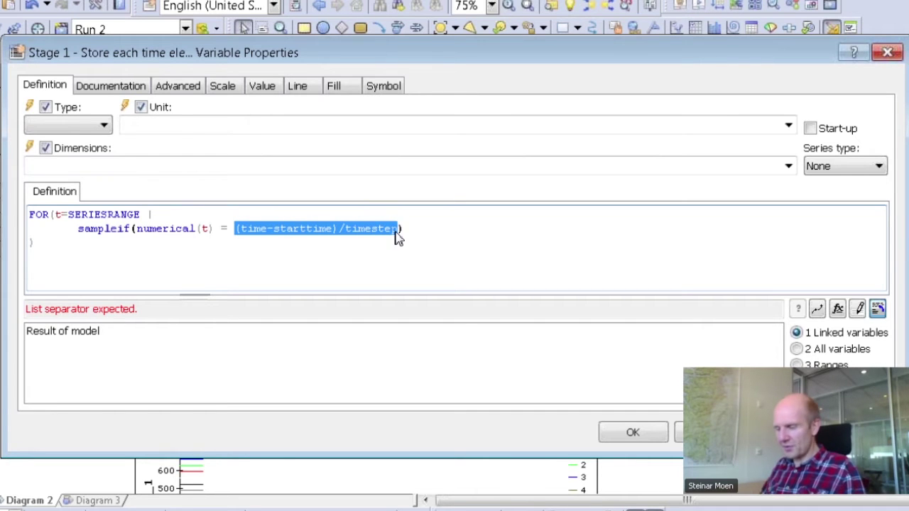
{"action": "type", "text": "periodi"}
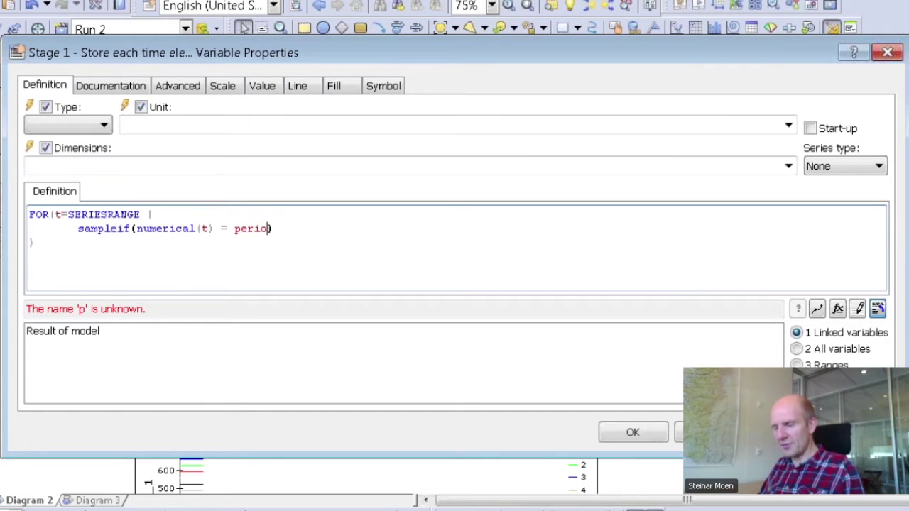
{"action": "type", "text": "ndex"}
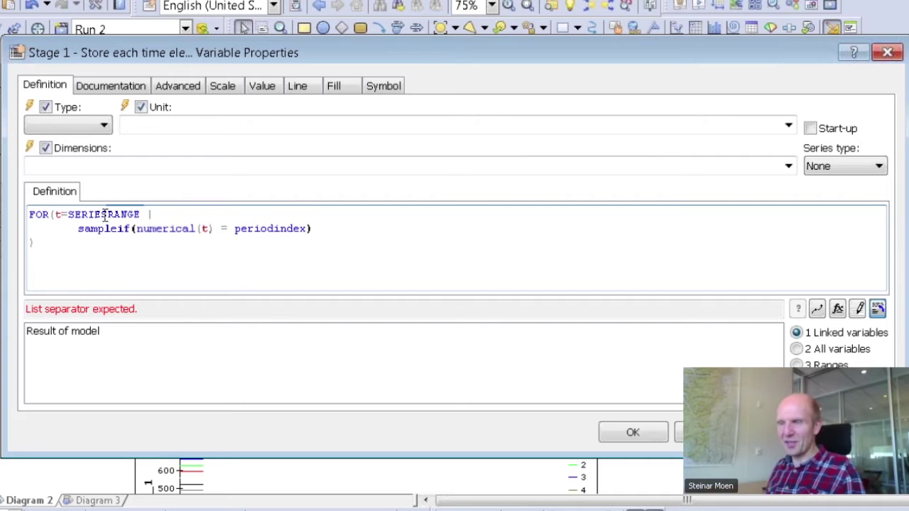
{"action": "mouse_move", "coordinate": [105, 214]}
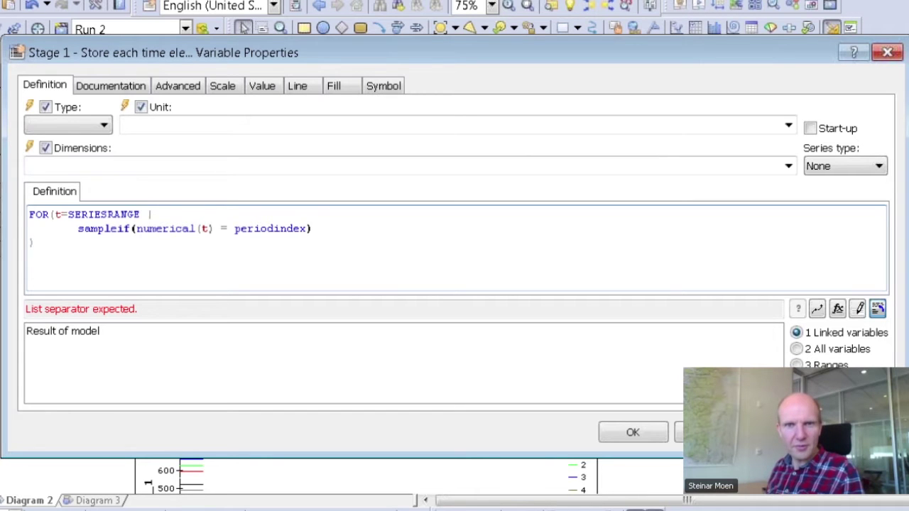
{"action": "mouse_move", "coordinate": [305, 230]}
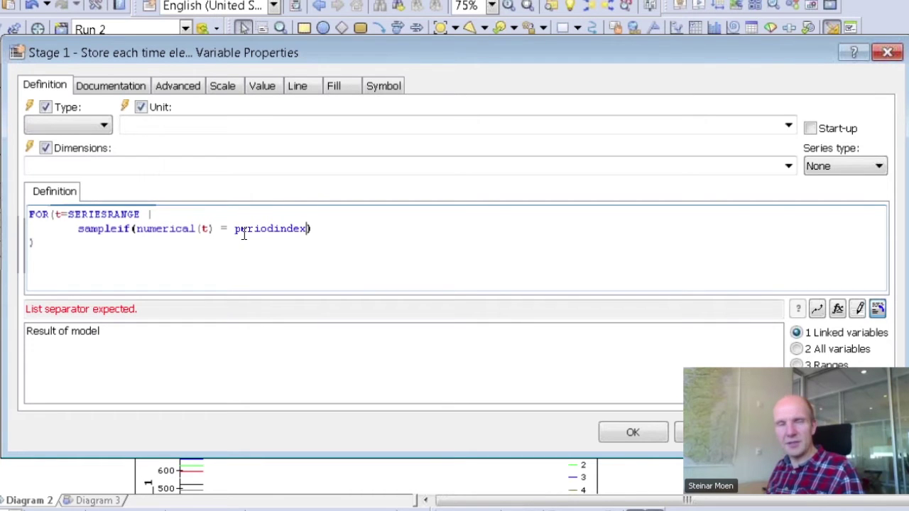
{"action": "mouse_move", "coordinate": [244, 234]}
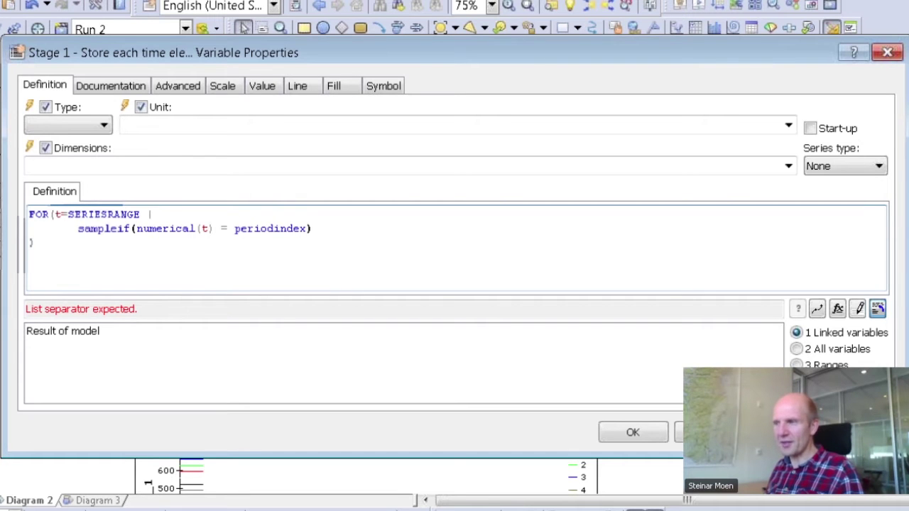
{"action": "double_click", "coordinate": [87, 330]}
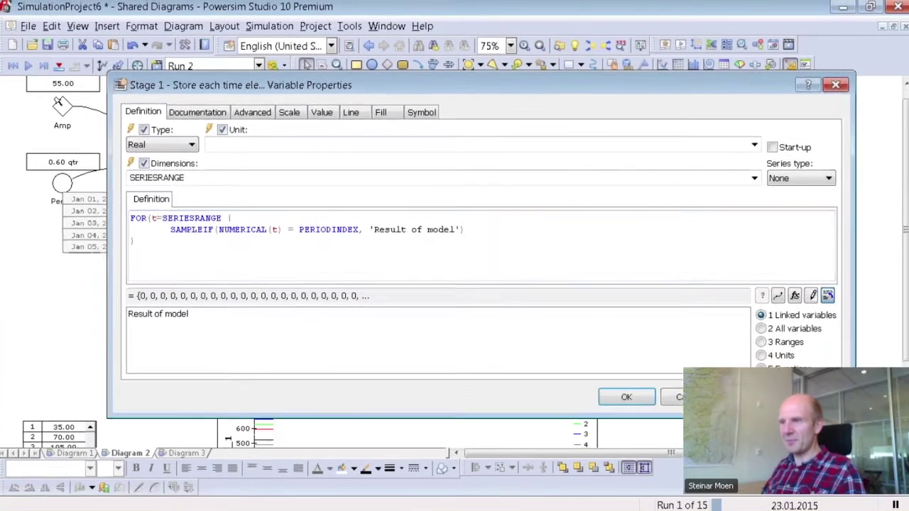
{"action": "key", "text": "Return"}
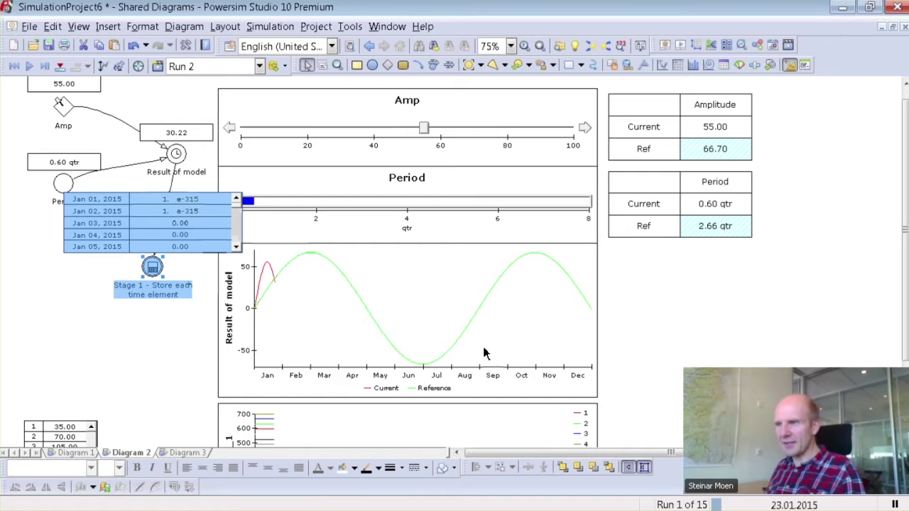
Step: Advance the simulation three time steps to 26.01.2015, checking the late-January values stored in the Stage 1 table
{"action": "left_click", "coordinate": [45, 66]}
{"action": "left_click", "coordinate": [44, 66]}
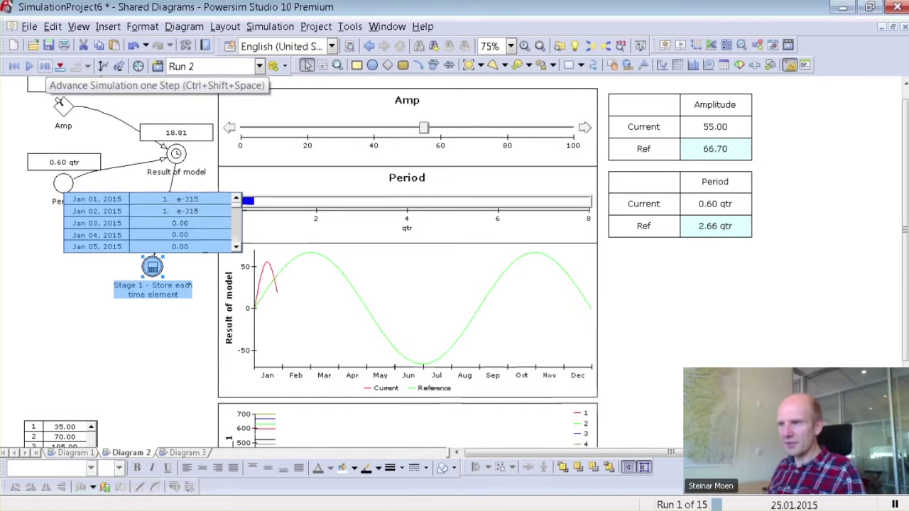
{"action": "left_click_drag", "start_coordinate": [236, 205], "coordinate": [236, 208]}
{"action": "left_click", "coordinate": [237, 226]}
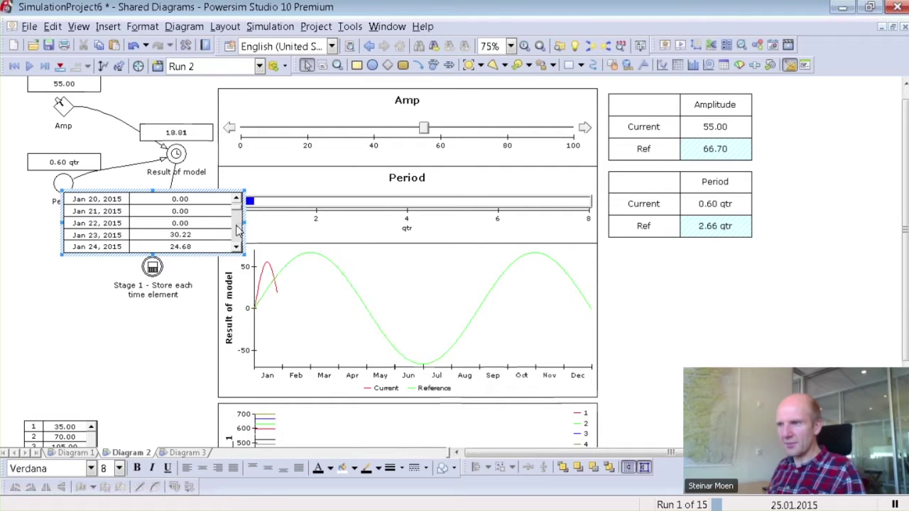
{"action": "left_click", "coordinate": [237, 250]}
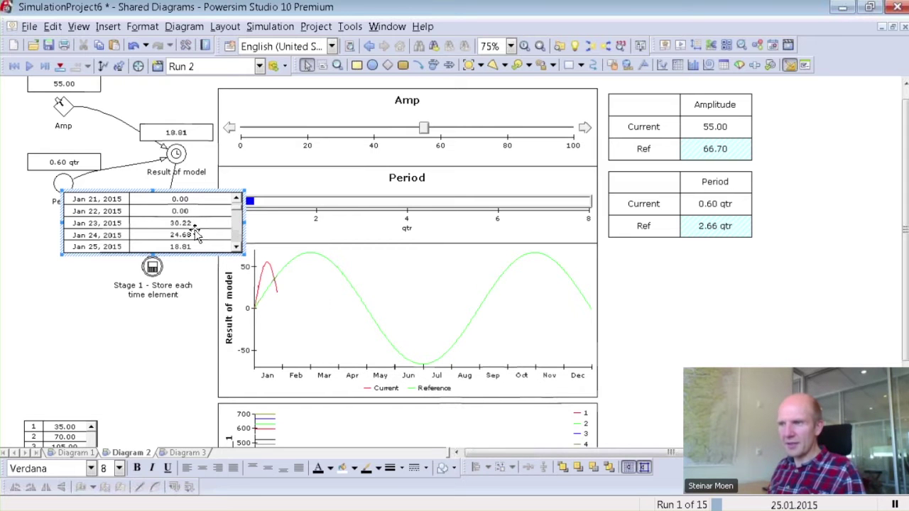
{"action": "left_click", "coordinate": [236, 248]}
{"action": "left_click", "coordinate": [236, 247]}
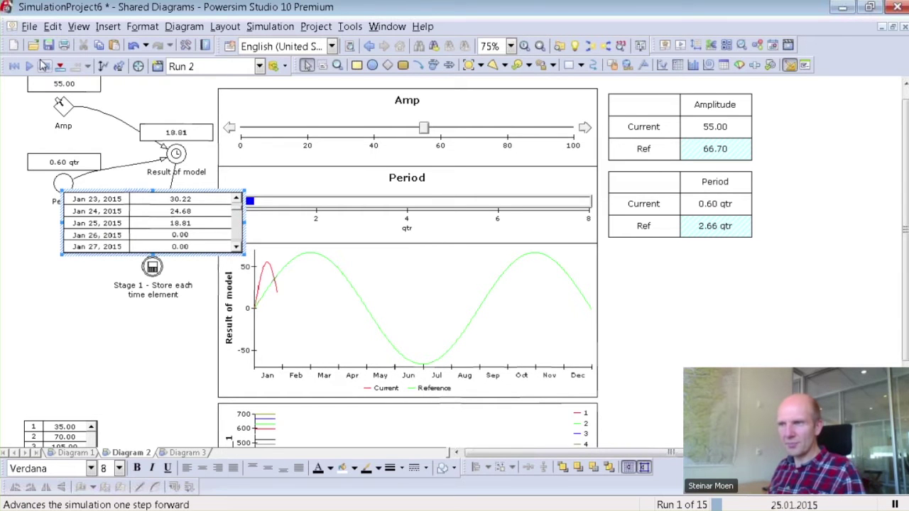
{"action": "left_click", "coordinate": [46, 69]}
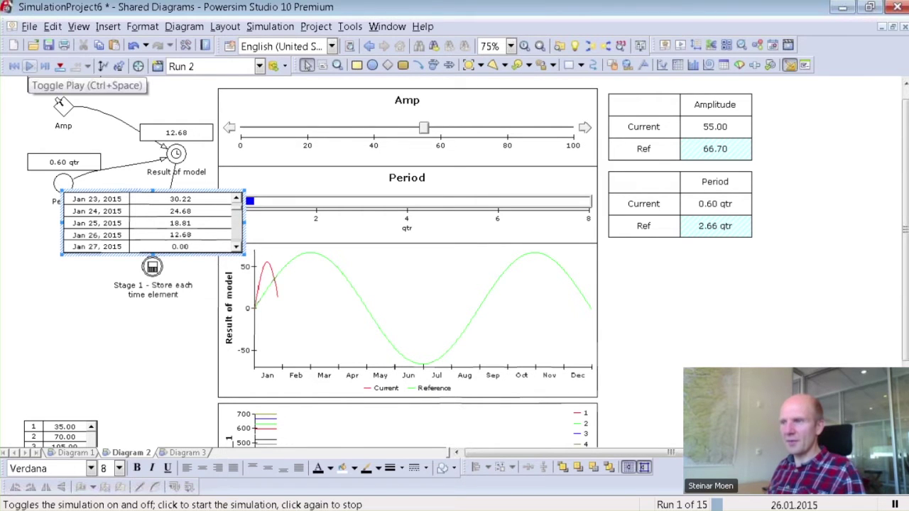
Step: Play the simulation to the end of the first run and examine the daily values in the Stage 1 table
{"action": "left_click", "coordinate": [29, 66]}
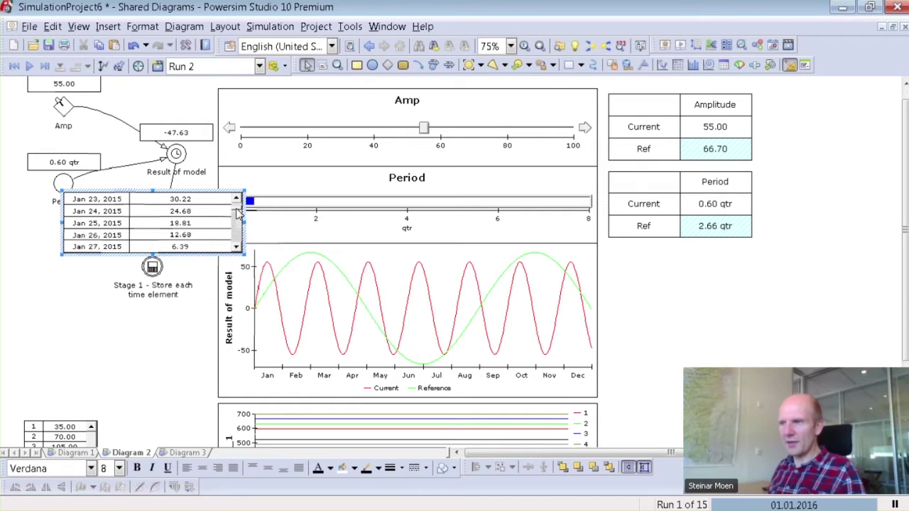
{"action": "left_click_drag", "start_coordinate": [238, 211], "coordinate": [238, 206]}
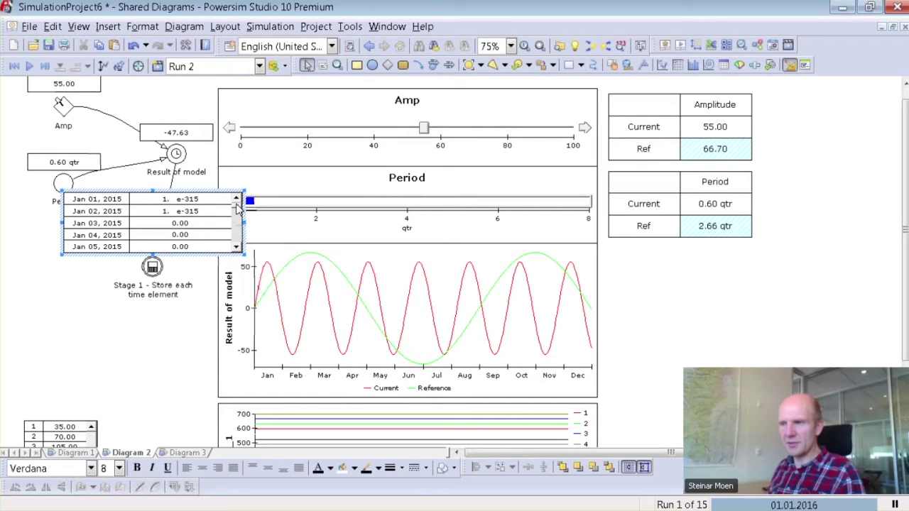
{"action": "left_click", "coordinate": [238, 234]}
{"action": "left_click", "coordinate": [239, 206]}
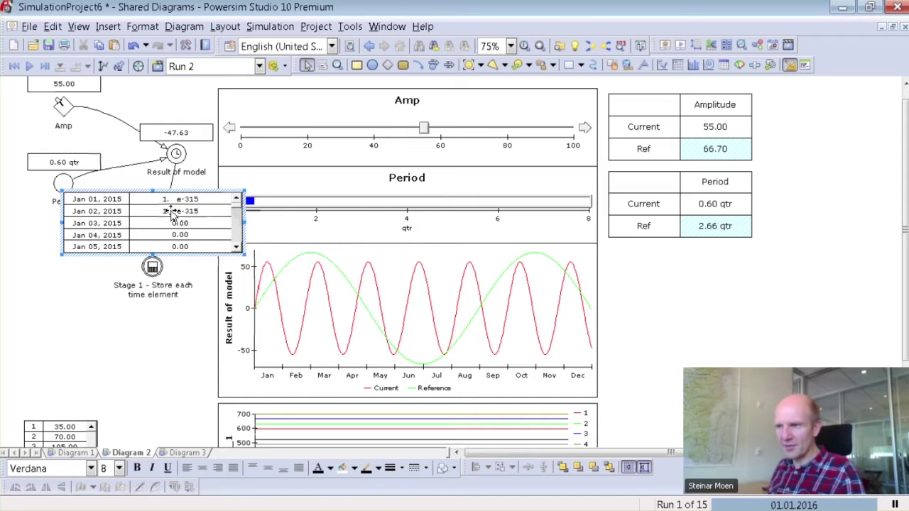
{"action": "left_click", "coordinate": [239, 242]}
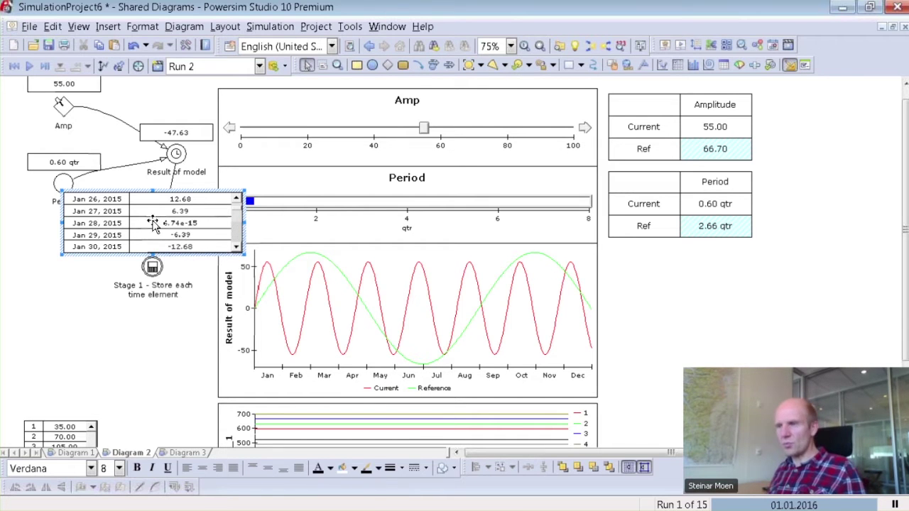
Step: Start the second run, advance it three time steps to 04.01.2015, and check the first January entries in the Stage 1 table
{"action": "left_click", "coordinate": [45, 67]}
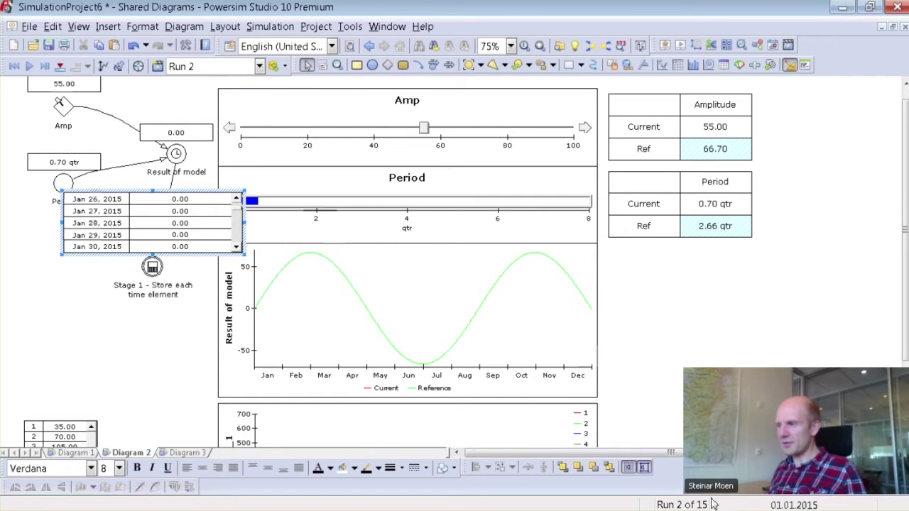
{"action": "left_click_drag", "start_coordinate": [240, 211], "coordinate": [240, 202]}
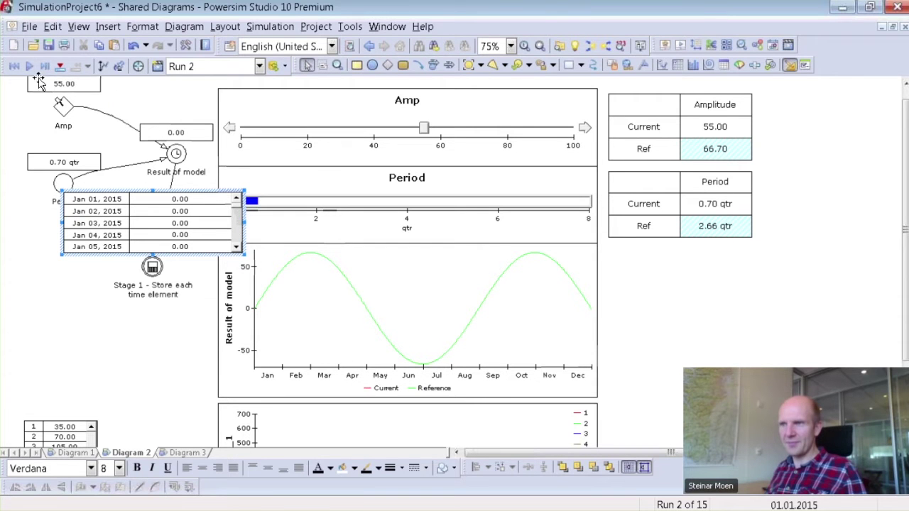
{"action": "left_click", "coordinate": [45, 66]}
{"action": "left_click", "coordinate": [45, 66]}
{"action": "left_click", "coordinate": [44, 66]}
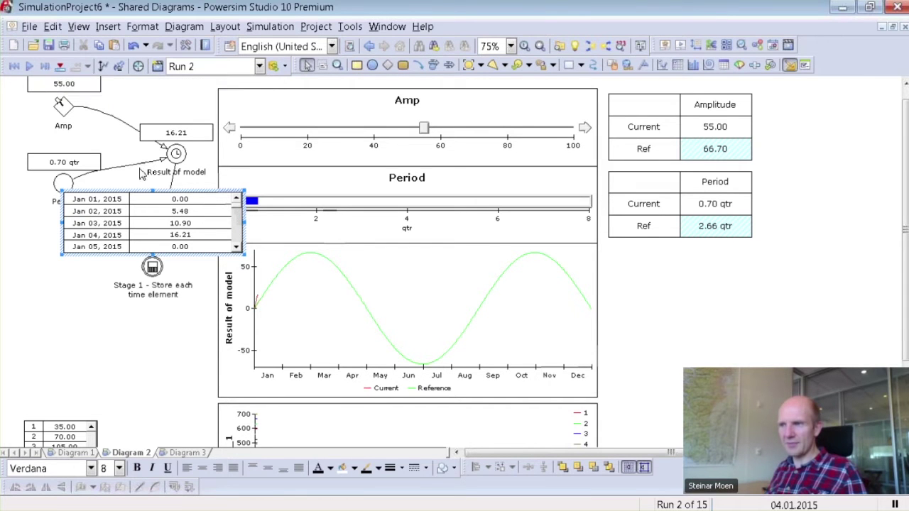
{"action": "left_click", "coordinate": [235, 246]}
{"action": "left_click", "coordinate": [235, 246]}
{"action": "left_click", "coordinate": [235, 246]}
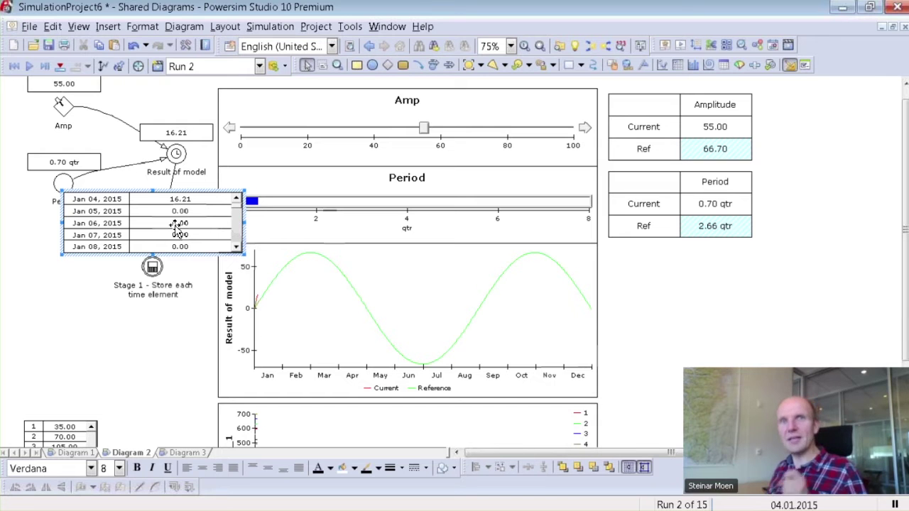
Step: Review the SAMPLEIF definition and its argument syntax in the Stage 1 variable's properties
{"action": "left_click", "coordinate": [167, 332]}
{"action": "scroll", "coordinate": [167, 332], "scroll_direction": "down", "scroll_amount": 3}
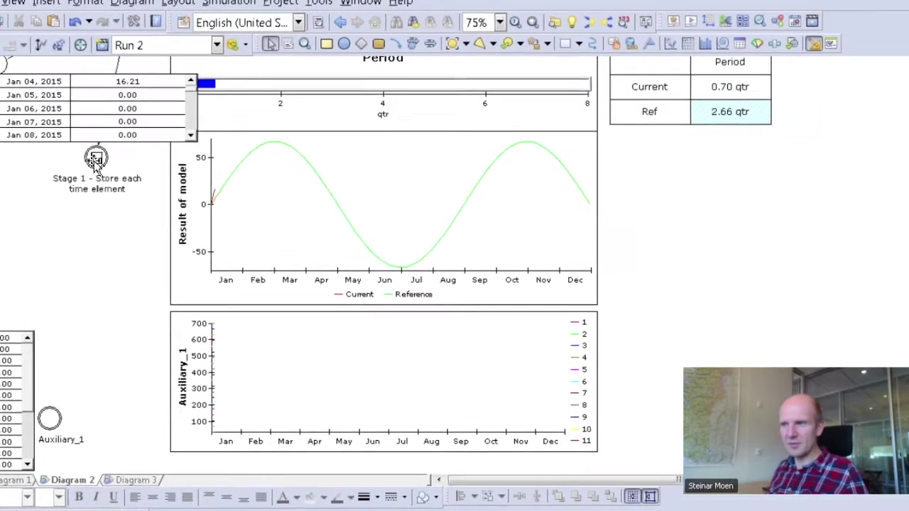
{"action": "double_click", "coordinate": [152, 166]}
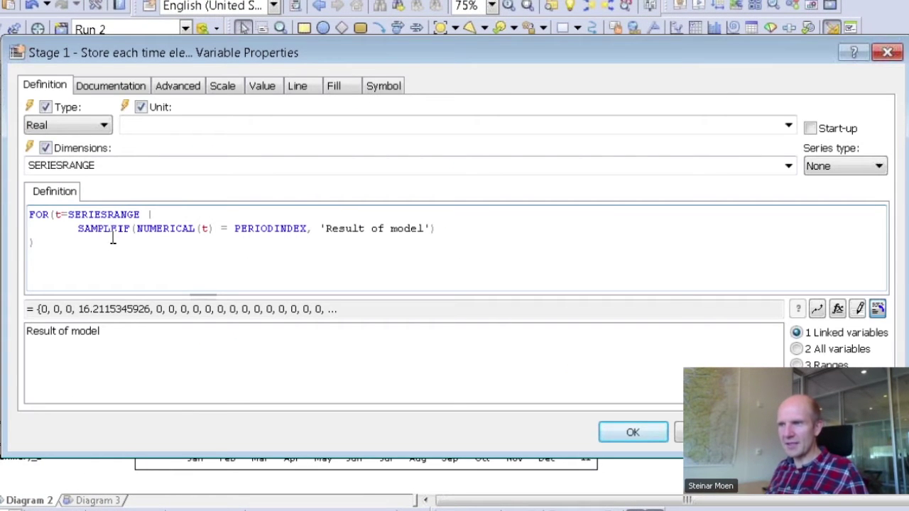
{"action": "mouse_move", "coordinate": [108, 233]}
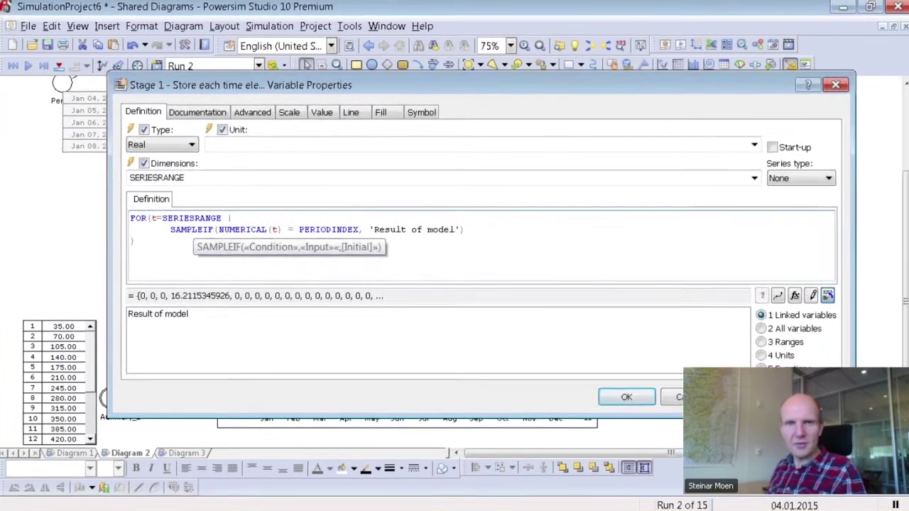
{"action": "left_click", "coordinate": [628, 411]}
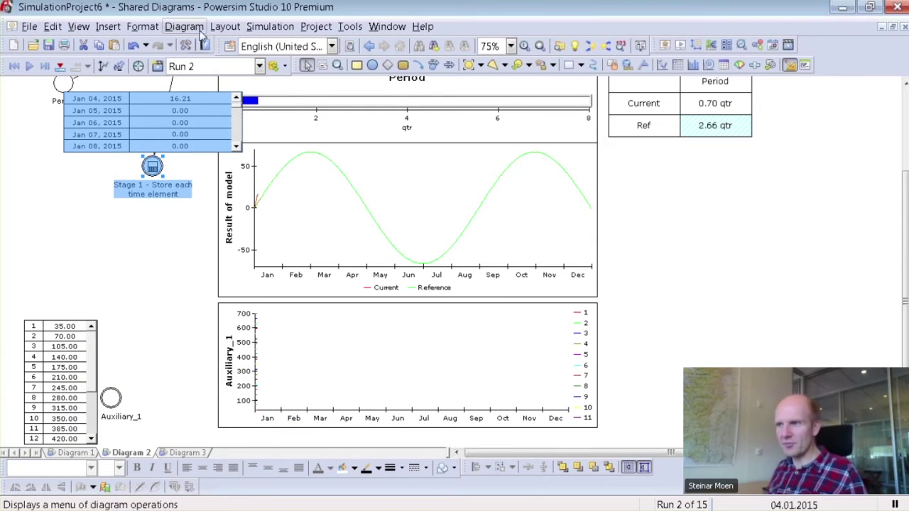
Step: Add an auxiliary between Stage 1 and Auxiliary_1, linking Stage 1 to it and it to Auxiliary_1
{"action": "left_click", "coordinate": [372, 64]}
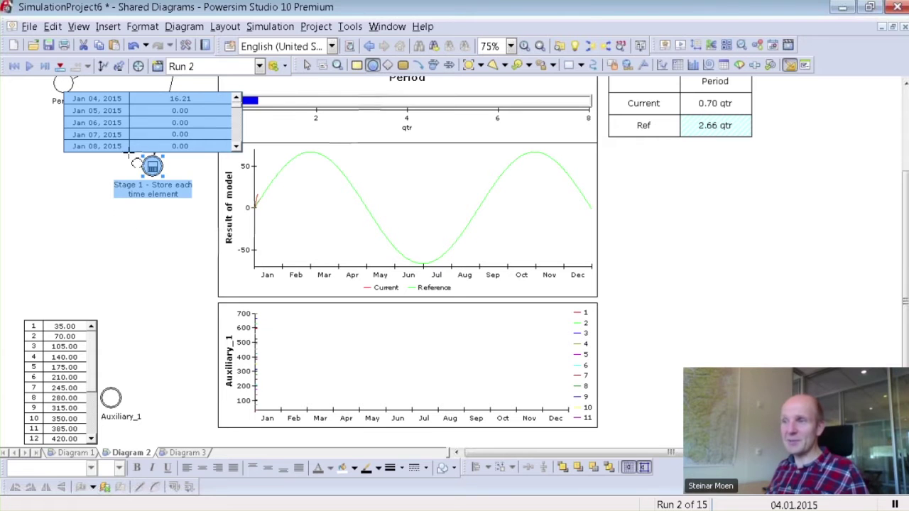
{"action": "left_click", "coordinate": [141, 273]}
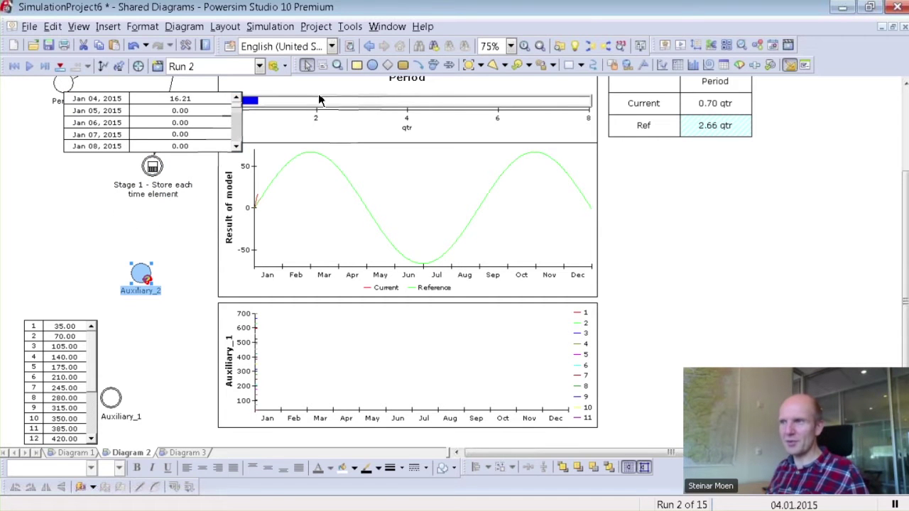
{"action": "left_click", "coordinate": [418, 66]}
{"action": "left_click", "coordinate": [152, 168]}
{"action": "left_click", "coordinate": [142, 272]}
{"action": "left_click", "coordinate": [142, 273]}
{"action": "left_click", "coordinate": [111, 398]}
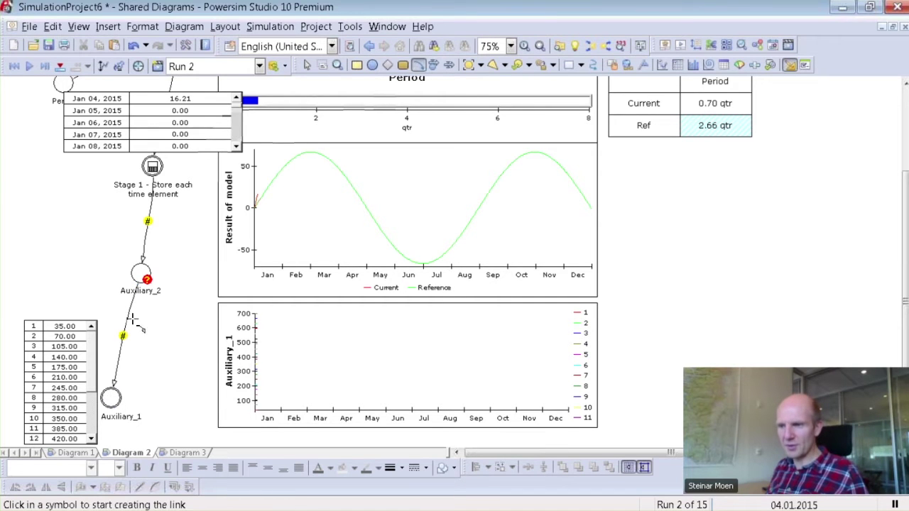
{"action": "key", "text": "Escape"}
Step: Rename the new auxiliary between Stage 1 and Auxiliary_1 as "Stage 2 - Sample the finished run"
{"action": "left_click", "coordinate": [141, 275]}
{"action": "left_click", "coordinate": [141, 291]}
{"action": "type", "text": "Stage 2"}
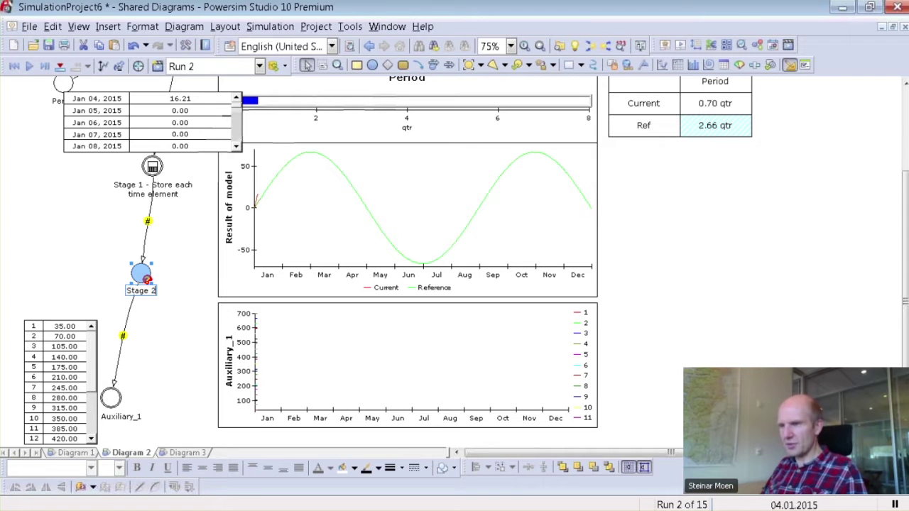
{"action": "type", "text": " - Sample"}
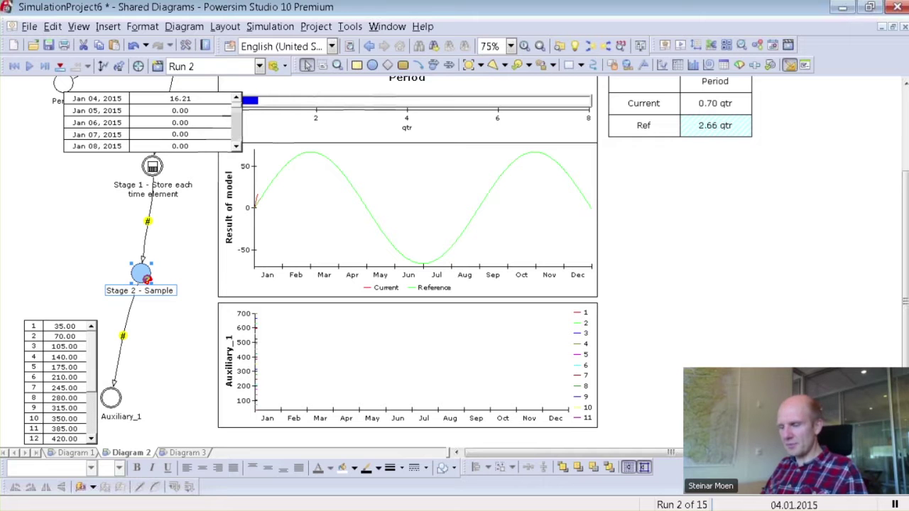
{"action": "type", "text": " the finishe"}
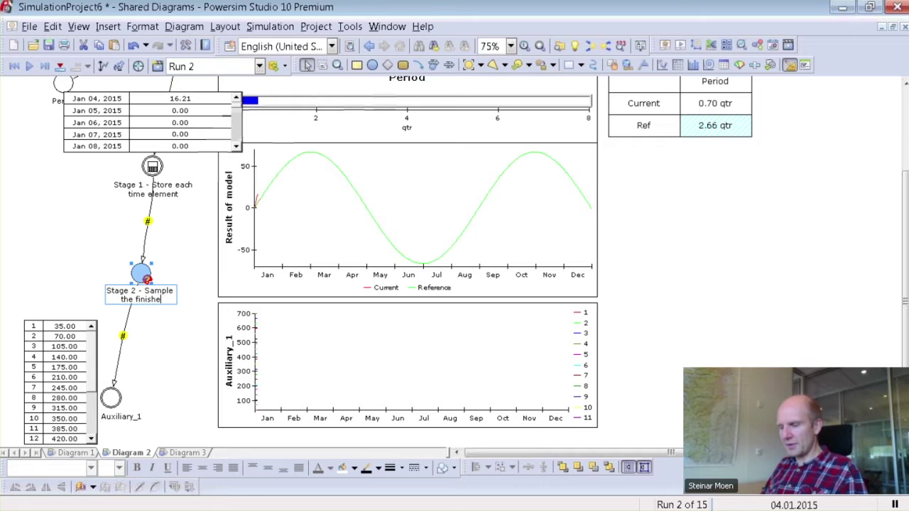
{"action": "type", "text": "d run"}
{"action": "key", "text": "Return"}
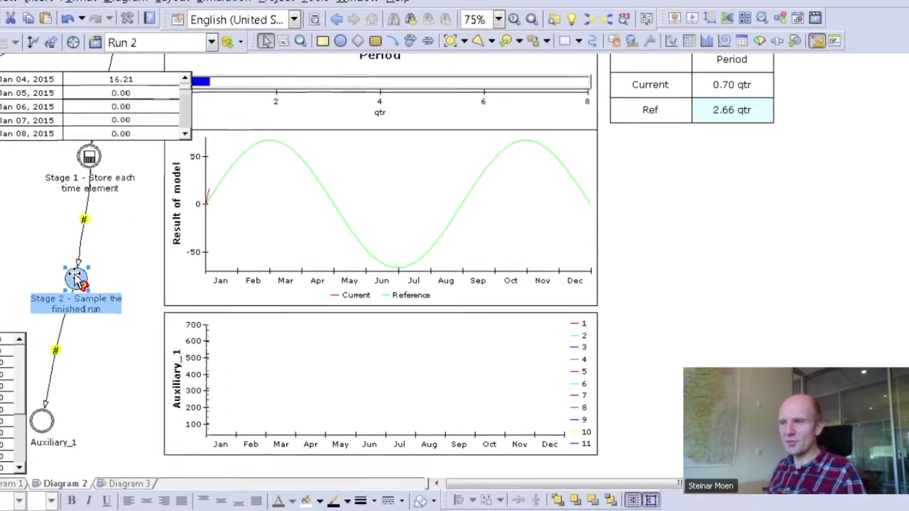
Step: Define the Stage 2 variable as SAMPLERUNS('Stage 1 - Store each time element')
{"action": "key", "text": "alt+Return"}
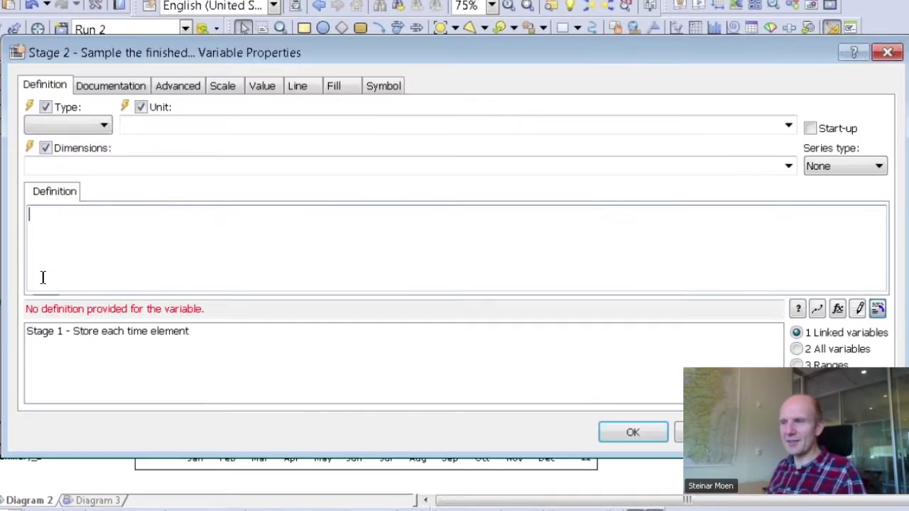
{"action": "type", "text": "samplerun"}
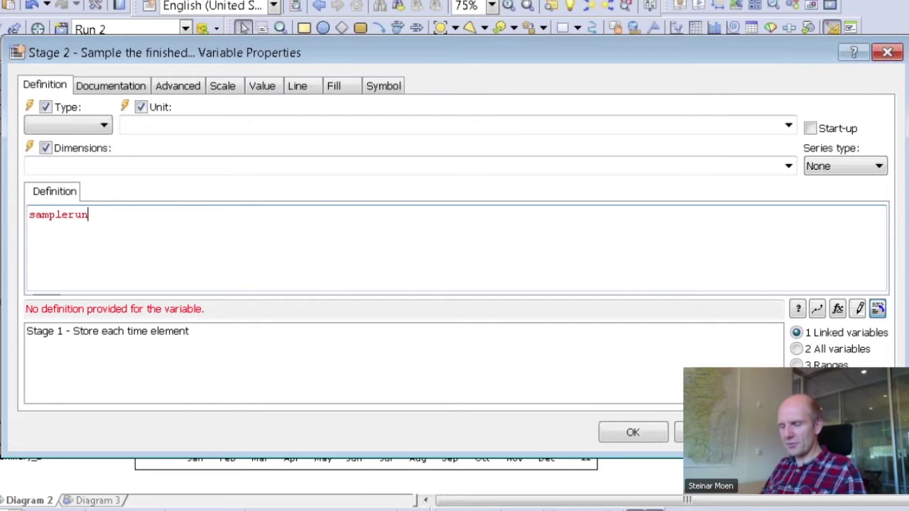
{"action": "type", "text": "s("}
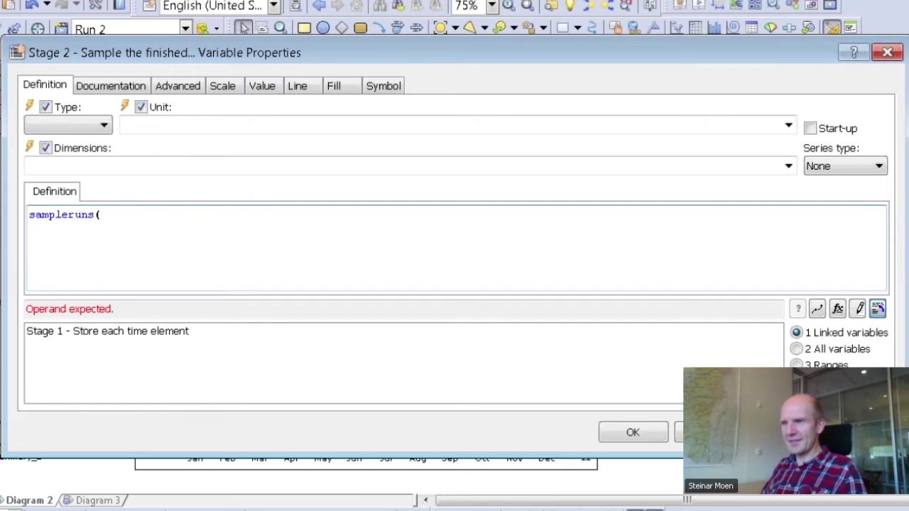
{"action": "double_click", "coordinate": [73, 333]}
{"action": "type", "text": ")"}
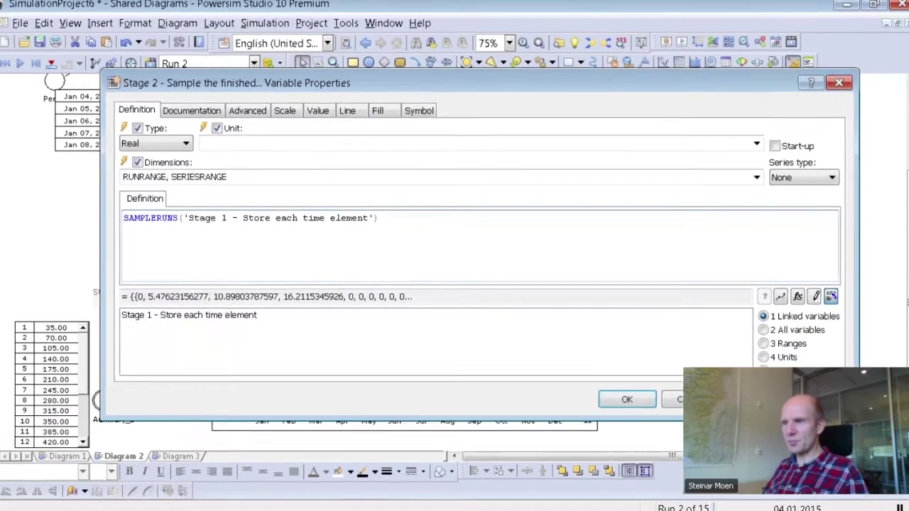
{"action": "key", "text": "Return"}
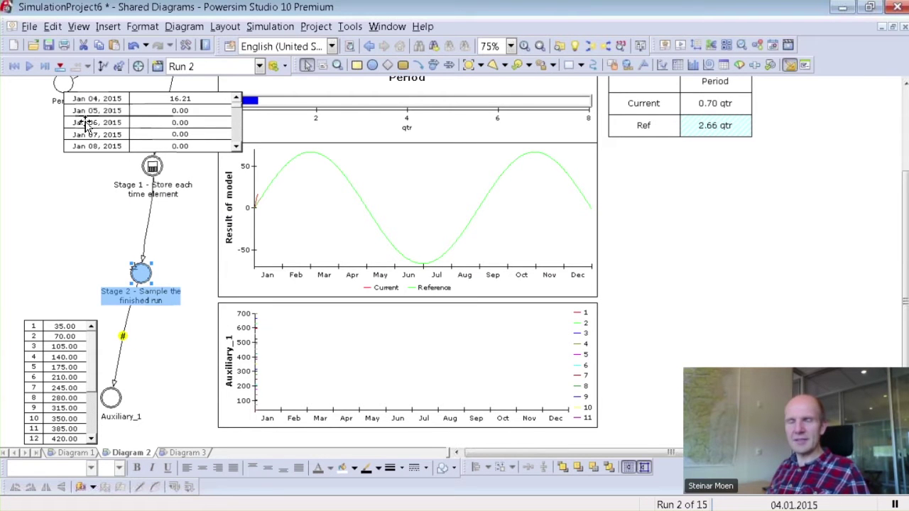
Step: Display an auto report table for Stage 2 and enlarge it to show all 15 runs across the January dates
{"action": "right_click", "coordinate": [137, 274]}
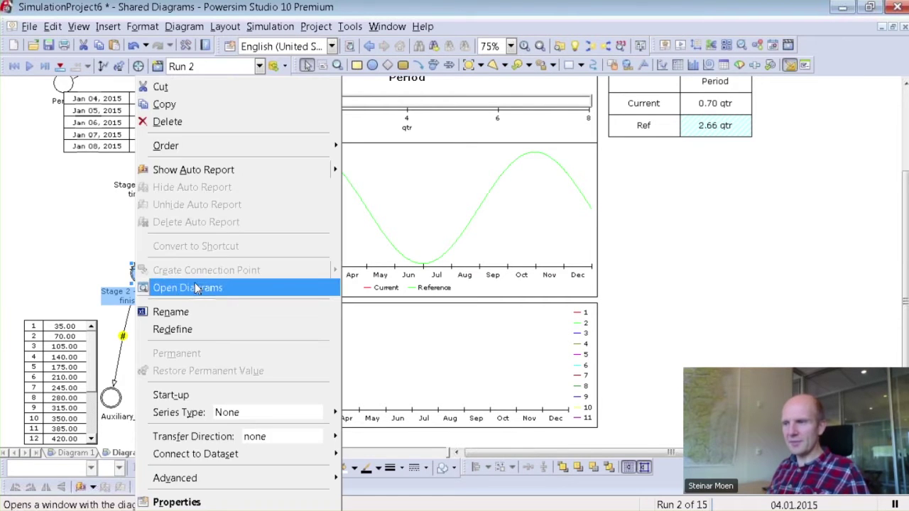
{"action": "left_click", "coordinate": [204, 188]}
{"action": "left_click_drag", "start_coordinate": [178, 259], "coordinate": [730, 399]}
{"action": "scroll", "coordinate": [848, 321], "scroll_direction": "up", "scroll_amount": 2}
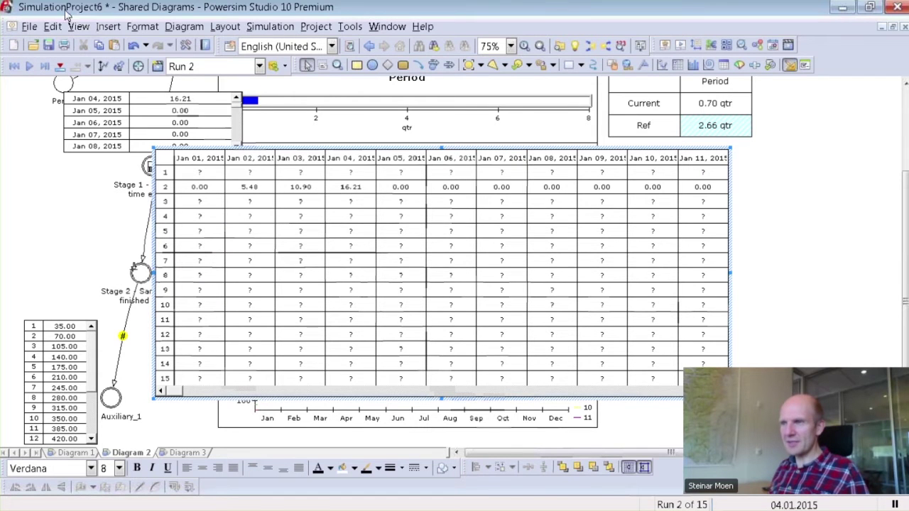
Step: Play the second and third runs to the end, examining the December values in the Stage 2 table, and delete the table
{"action": "left_click", "coordinate": [29, 66]}
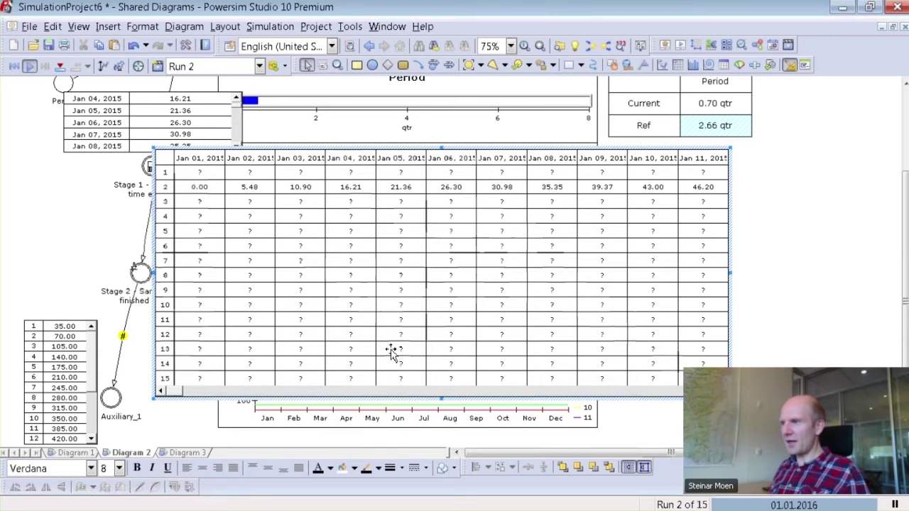
{"action": "left_click_drag", "start_coordinate": [178, 391], "coordinate": [678, 398]}
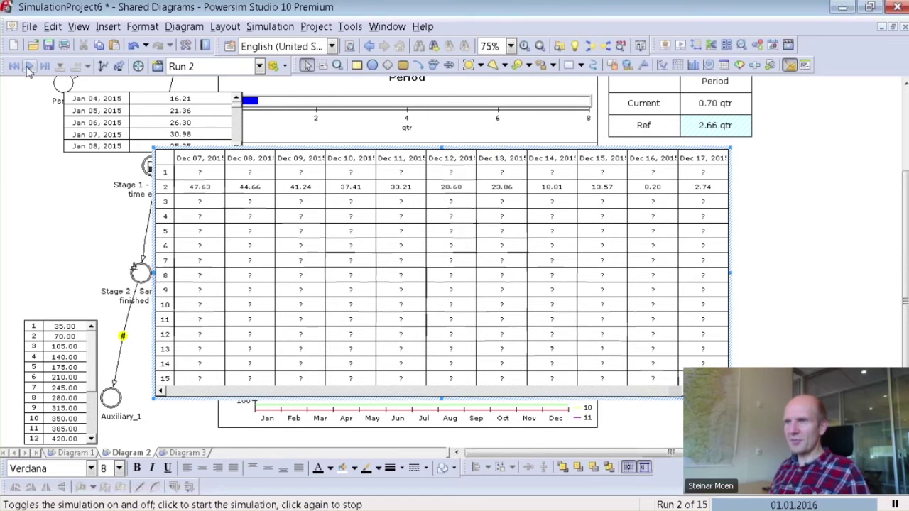
{"action": "left_click", "coordinate": [29, 66]}
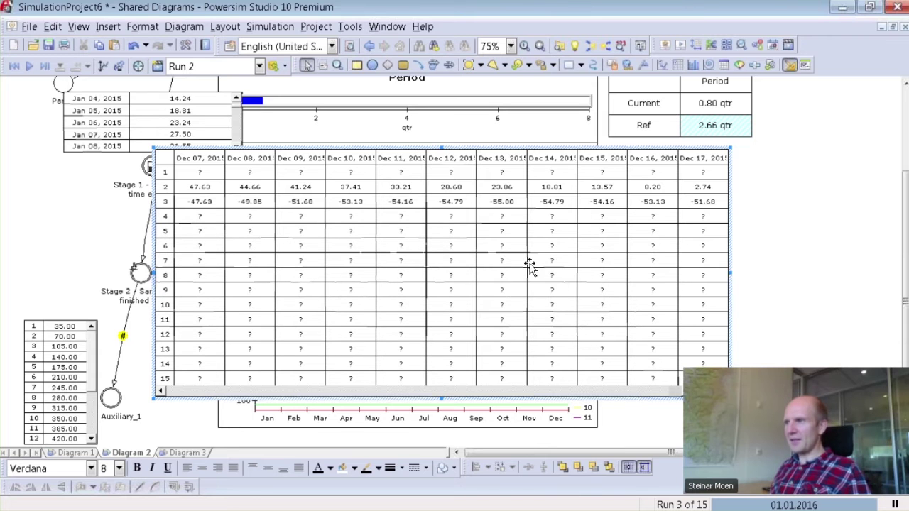
{"action": "key", "text": "Delete"}
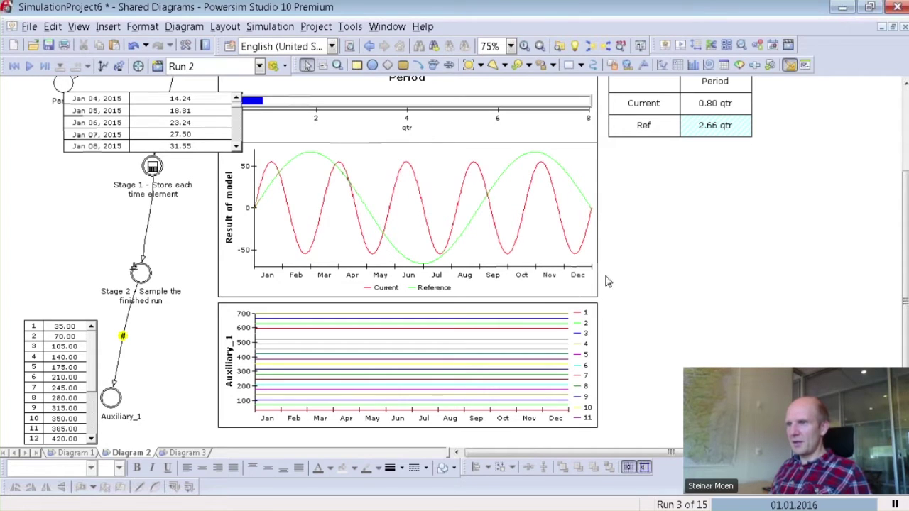
Step: Turn off the automatic pause at the end of each run in the simulation's run control settings
{"action": "left_click", "coordinate": [269, 26]}
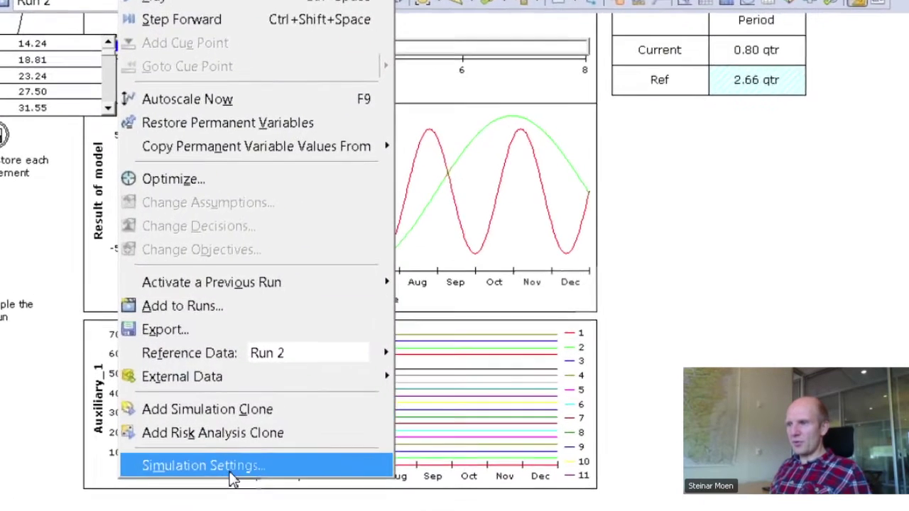
{"action": "left_click", "coordinate": [246, 412]}
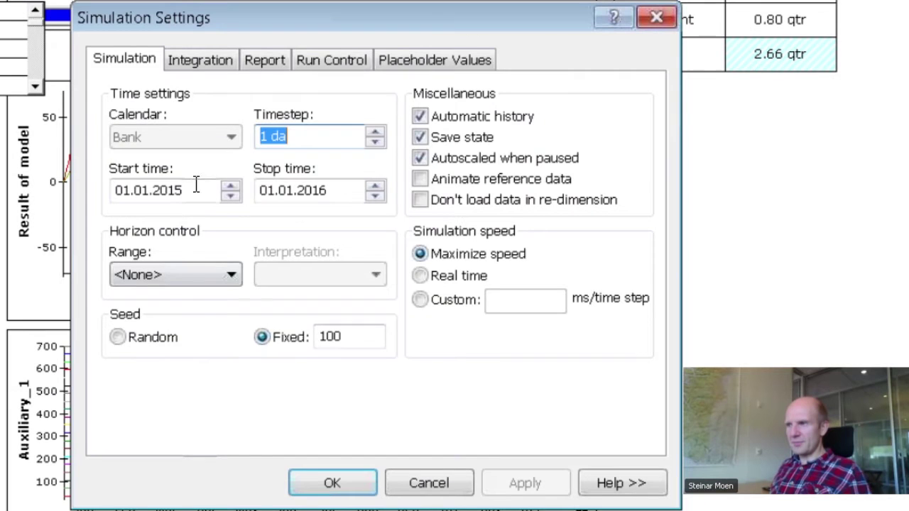
{"action": "left_click", "coordinate": [318, 64]}
{"action": "left_click", "coordinate": [110, 158]}
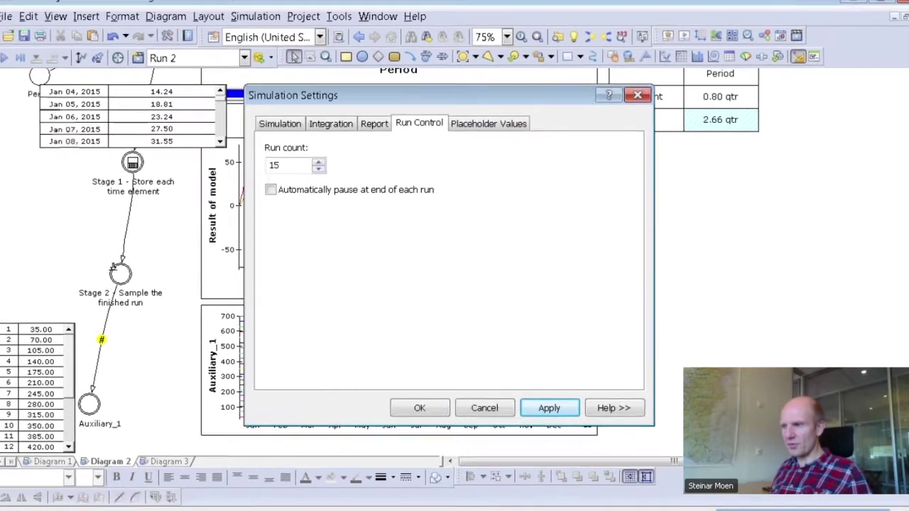
{"action": "left_click", "coordinate": [377, 445]}
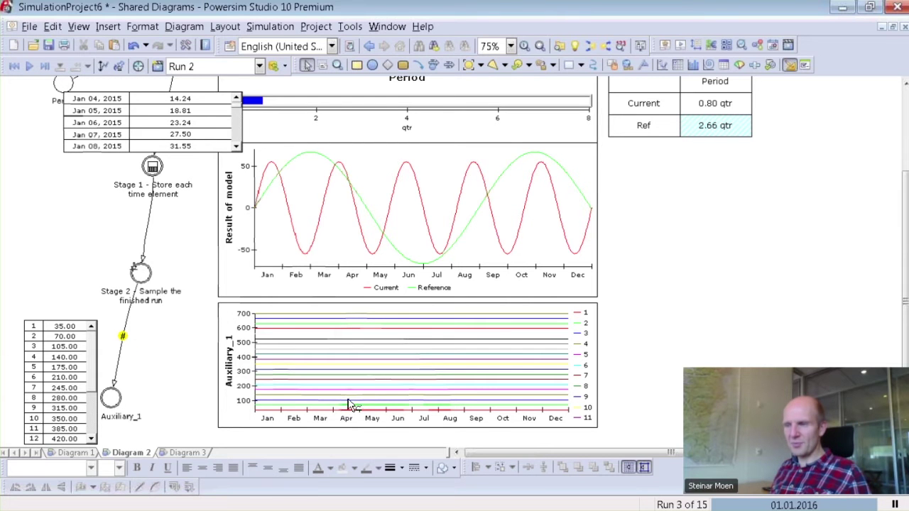
Step: Rename Auxiliary_1 as "Stage 3 - Remove series range and give a fixed run range"
{"action": "left_click", "coordinate": [111, 397]}
{"action": "type", "text": "Stage 3"}
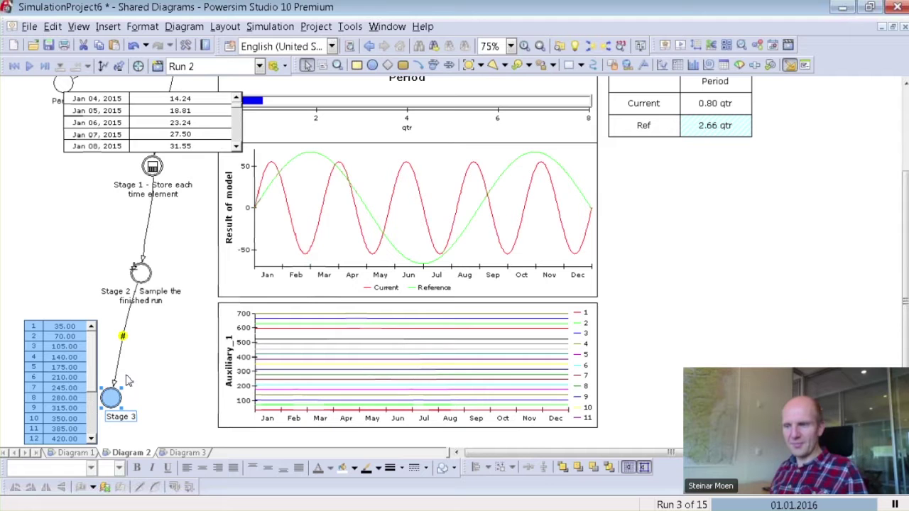
{"action": "type", "text": "- Remove"}
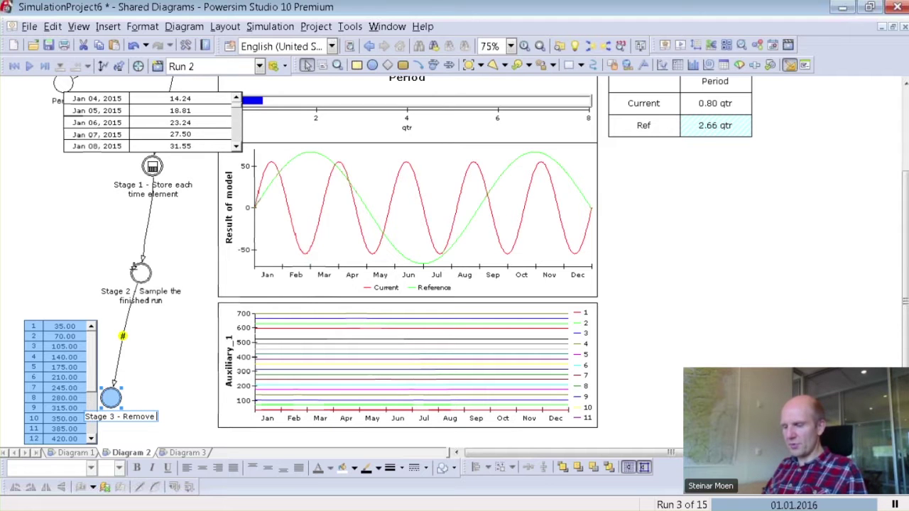
{"action": "type", "text": " series range"}
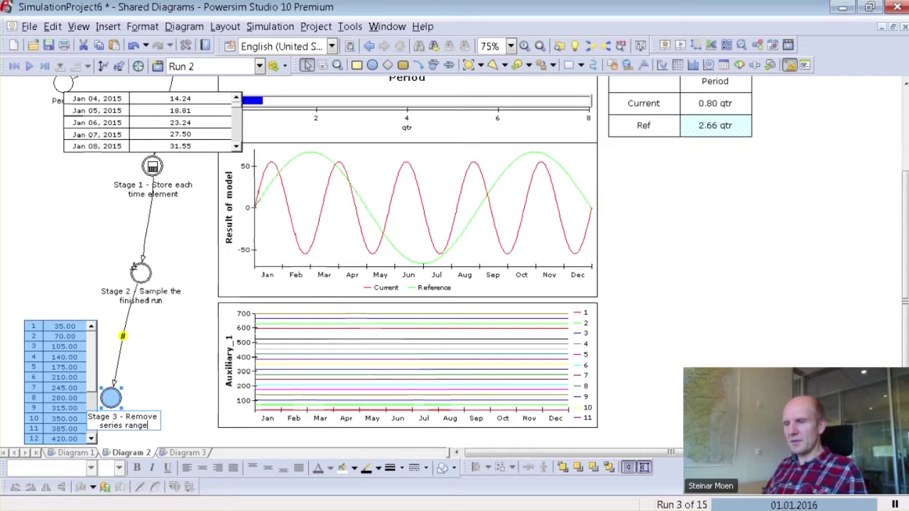
{"action": "type", "text": "and"}
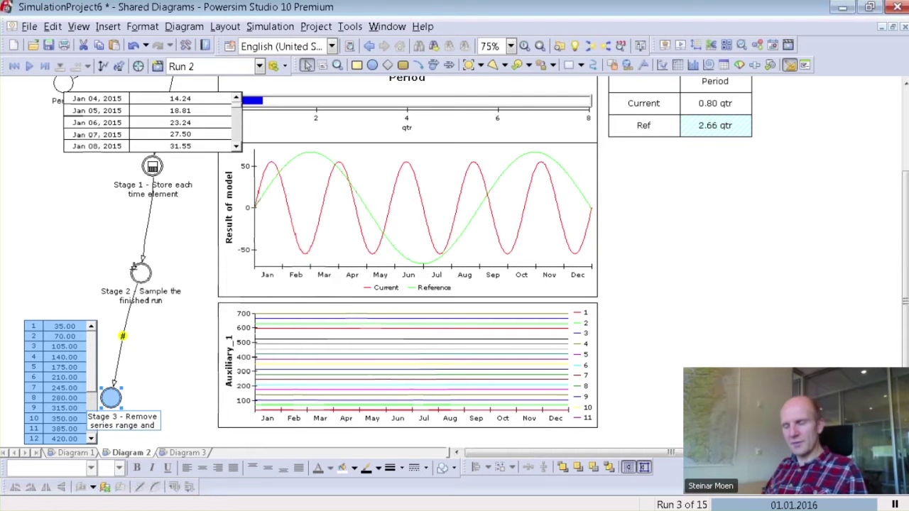
{"action": "type", "text": " give a fixed run range"}
{"action": "key", "text": "Return"}
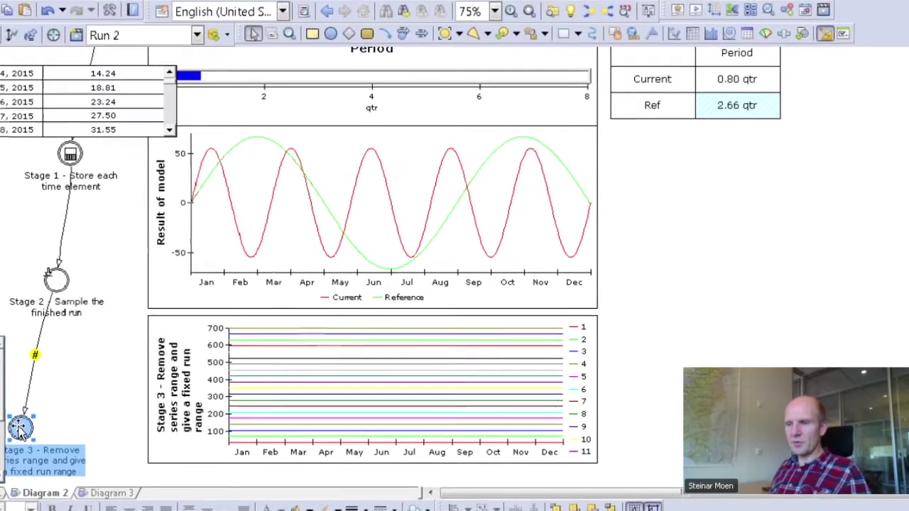
Step: Replace 35*r inside Stage 3's FOR(r=1..20) definition with a reference to 'Stage 2 - Sample the finished run' followed by empty index brackets
{"action": "double_click", "coordinate": [110, 397]}
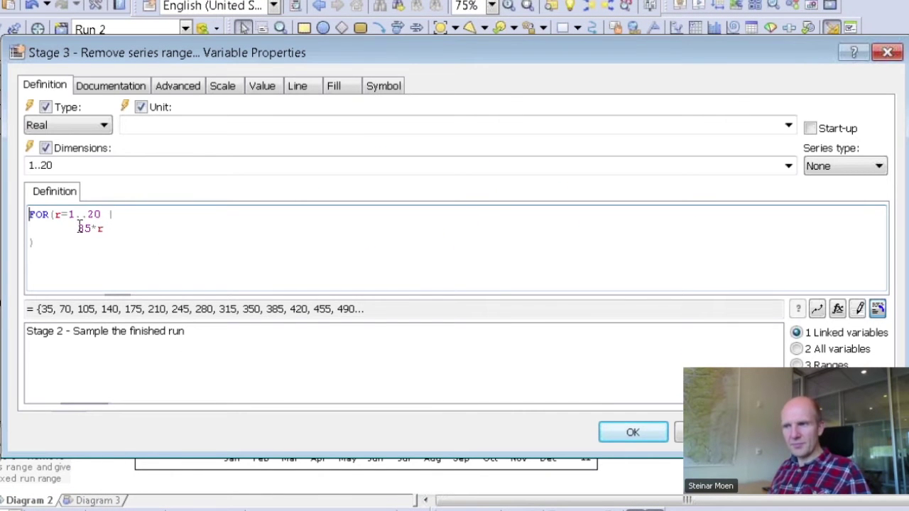
{"action": "left_click_drag", "start_coordinate": [79, 228], "coordinate": [106, 235]}
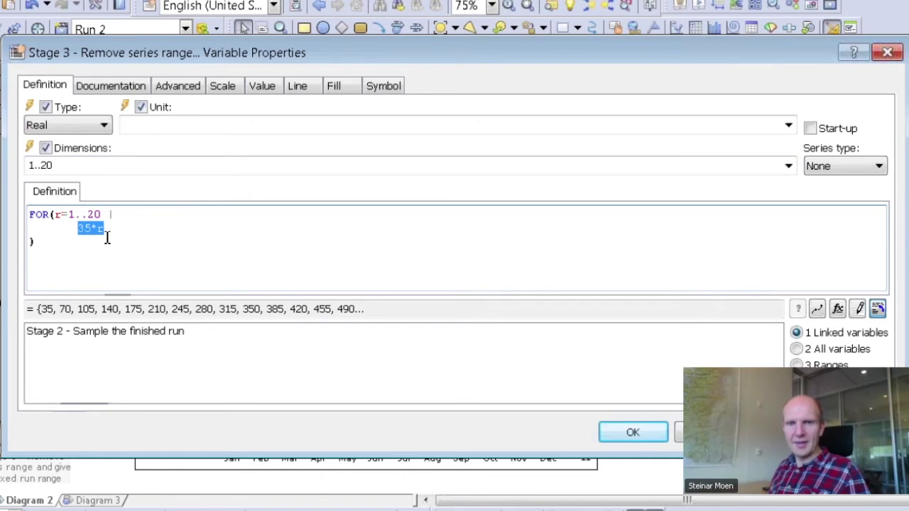
{"action": "double_click", "coordinate": [85, 333]}
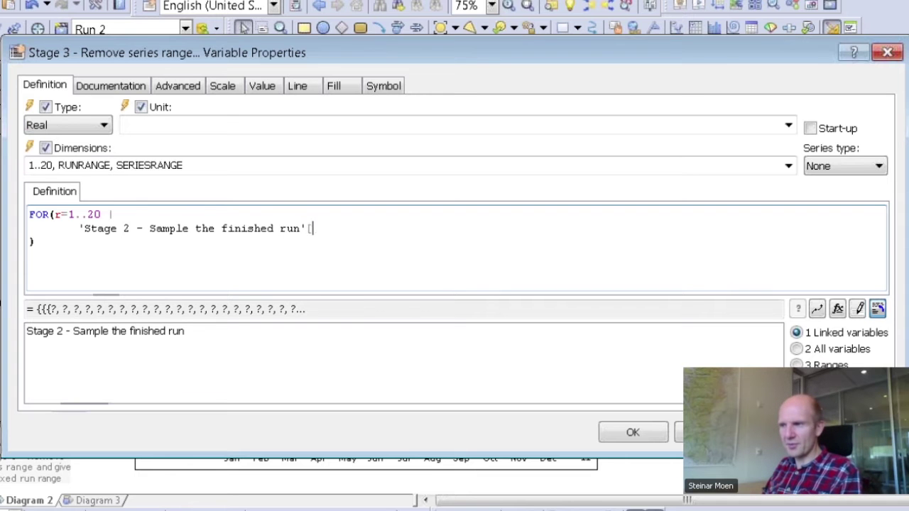
{"action": "key", "text": "Left"}
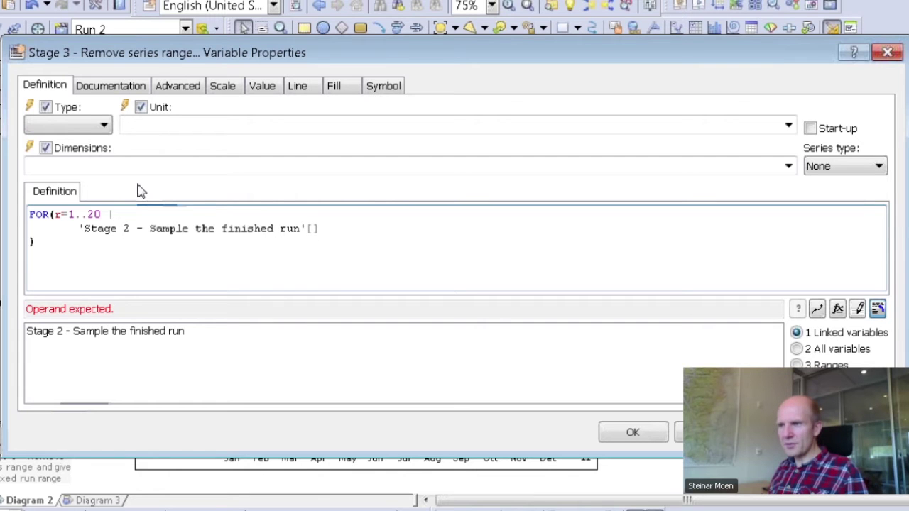
Step: Index the Stage 2 reference in Stage 3's definition with [INDEX(r),INDEX(PERIODINDEX)] and apply the definition
{"action": "double_click", "coordinate": [57, 214]}
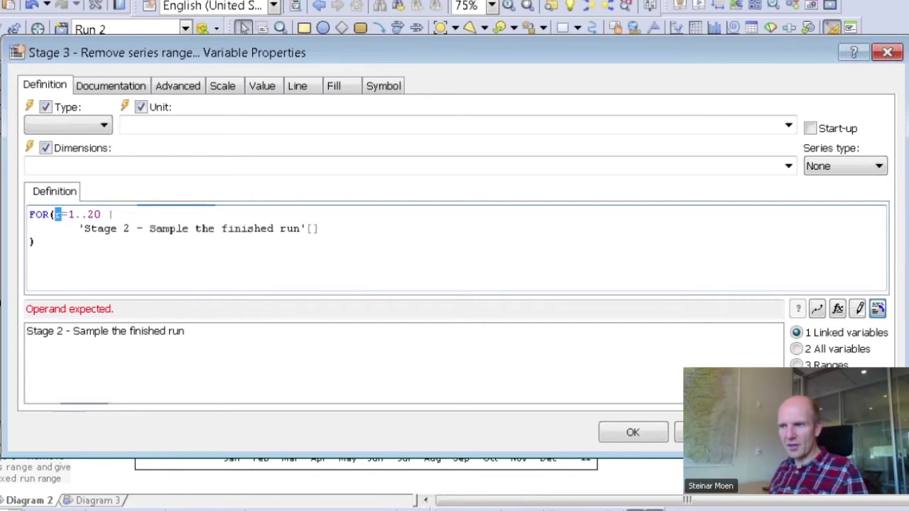
{"action": "left_click", "coordinate": [312, 228]}
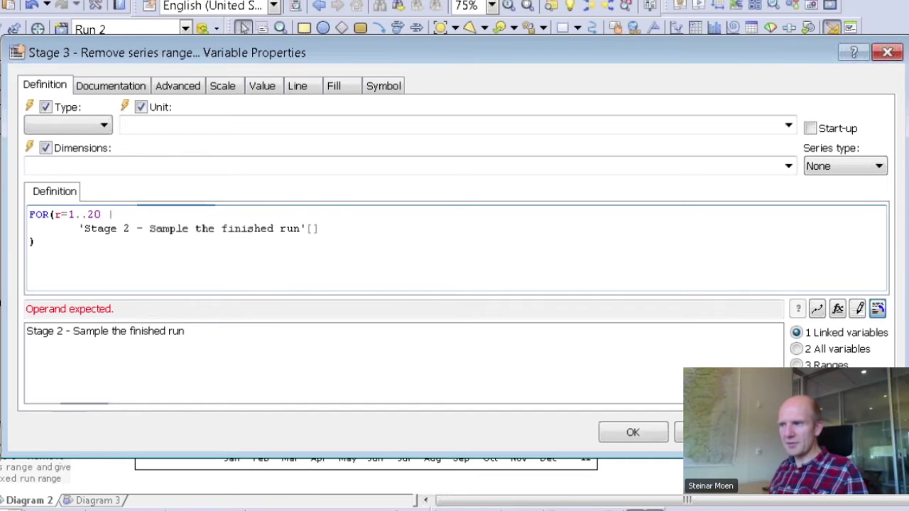
{"action": "type", "text": "index(r),"}
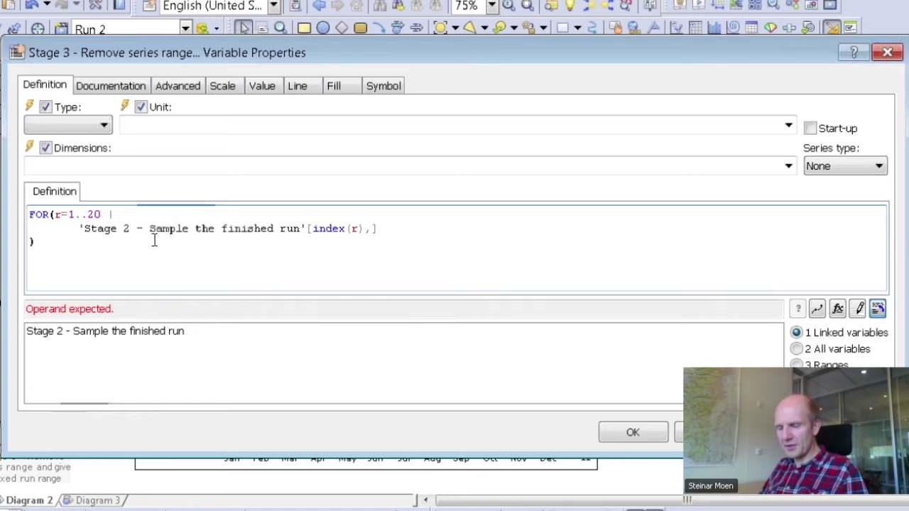
{"action": "type", "text": "d run'[index(r),"}
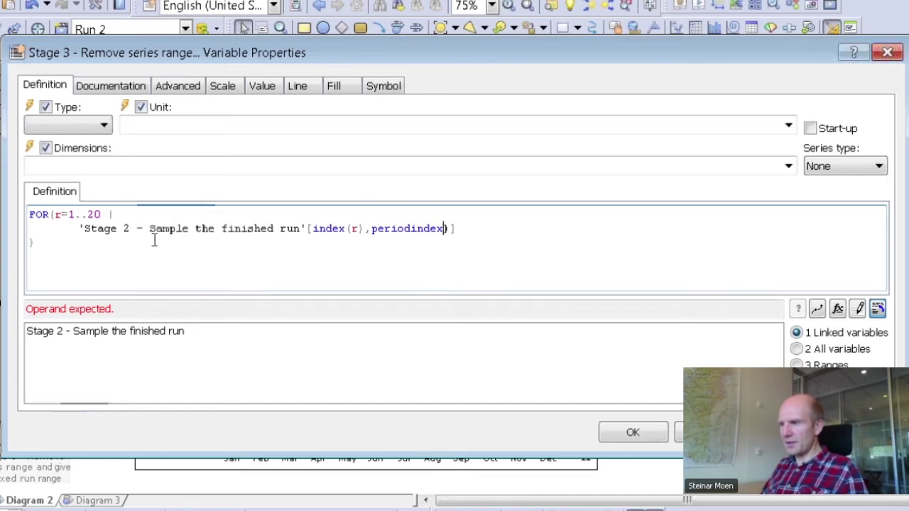
{"action": "type", "text": "index("}
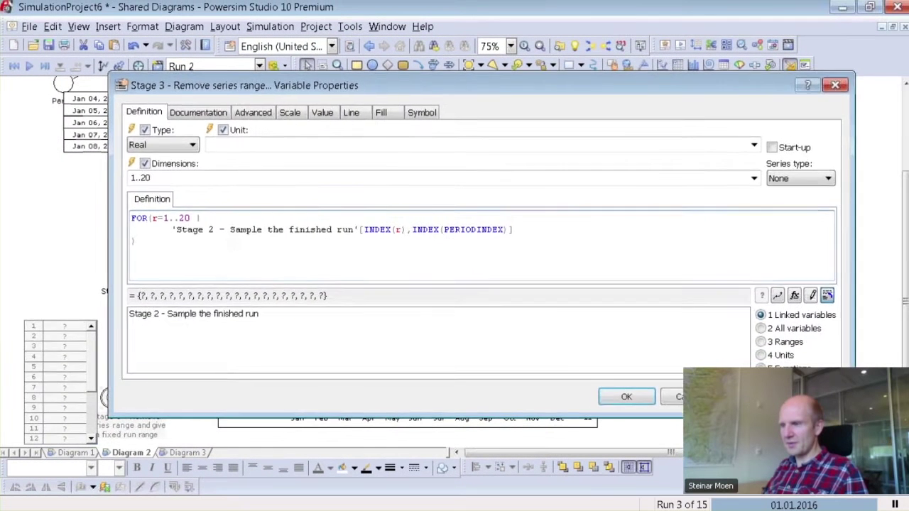
{"action": "key", "text": "Return"}
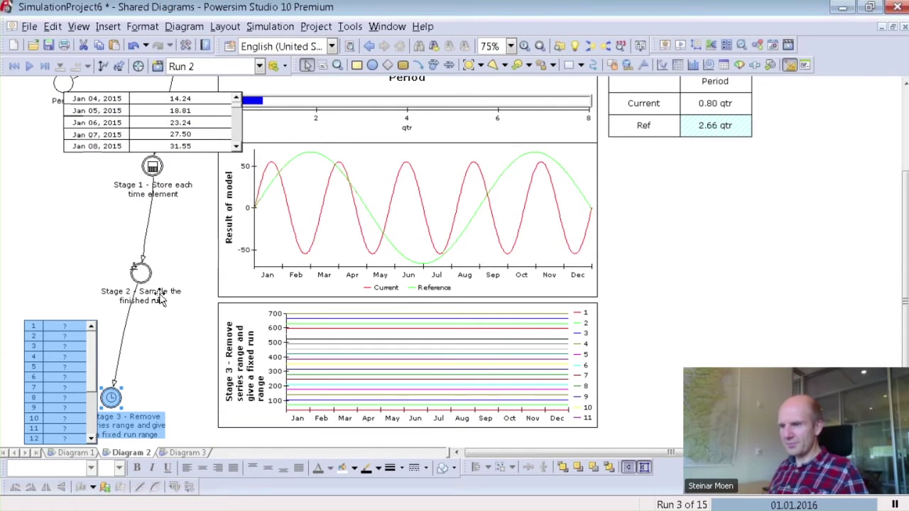
Step: Reset the simulation and play all 15 runs to compare them in the Stage 3 chart
{"action": "left_click", "coordinate": [16, 69]}
{"action": "left_click", "coordinate": [30, 66]}
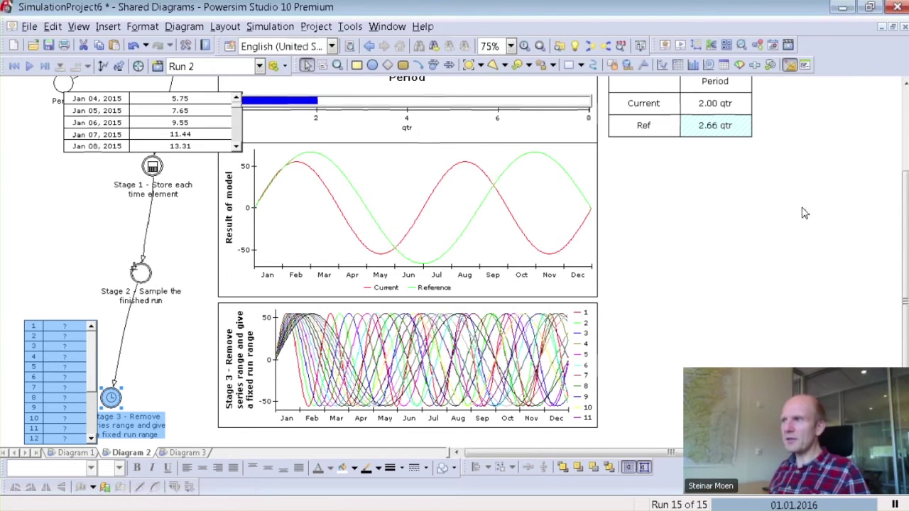
Step: Set the run count in the simulation settings to 6 and apply it
{"action": "left_click", "coordinate": [852, 182]}
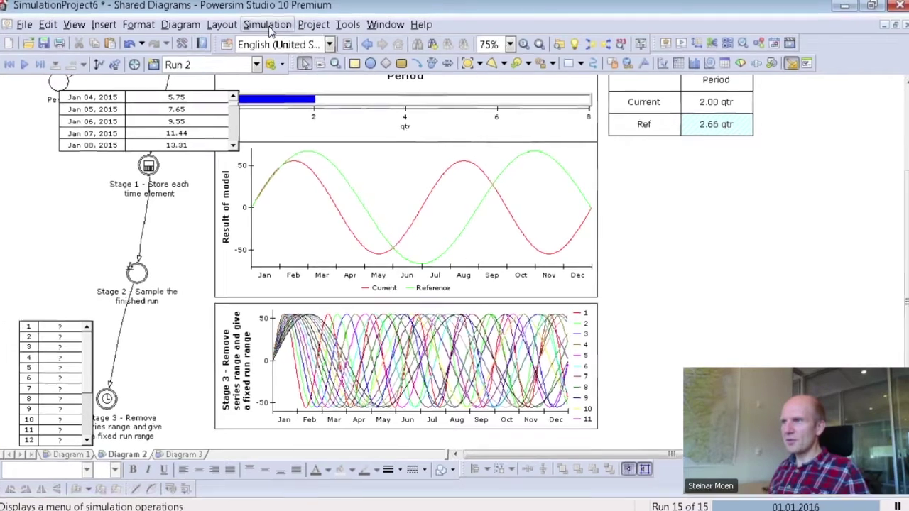
{"action": "left_click", "coordinate": [269, 26]}
{"action": "left_click", "coordinate": [291, 396]}
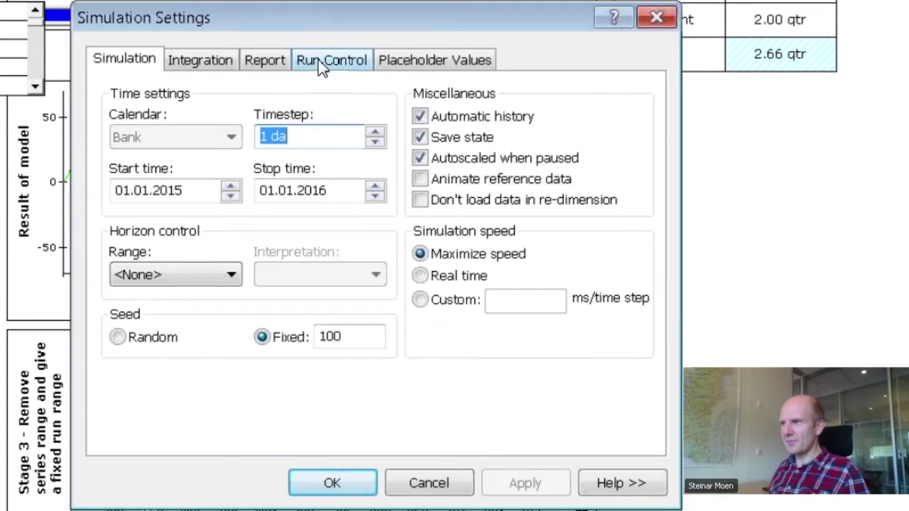
{"action": "left_click", "coordinate": [326, 61]}
{"action": "double_click", "coordinate": [129, 121]}
{"action": "type", "text": "6"}
{"action": "key", "text": "Return"}
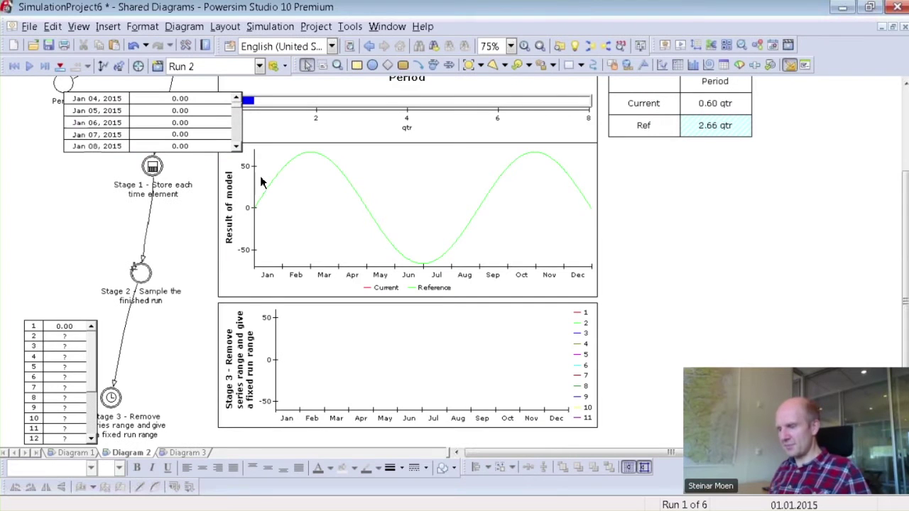
Step: Play all six runs and switch the reference data to no reference, finishing with Run 1 as the reference
{"action": "key", "text": "F5"}
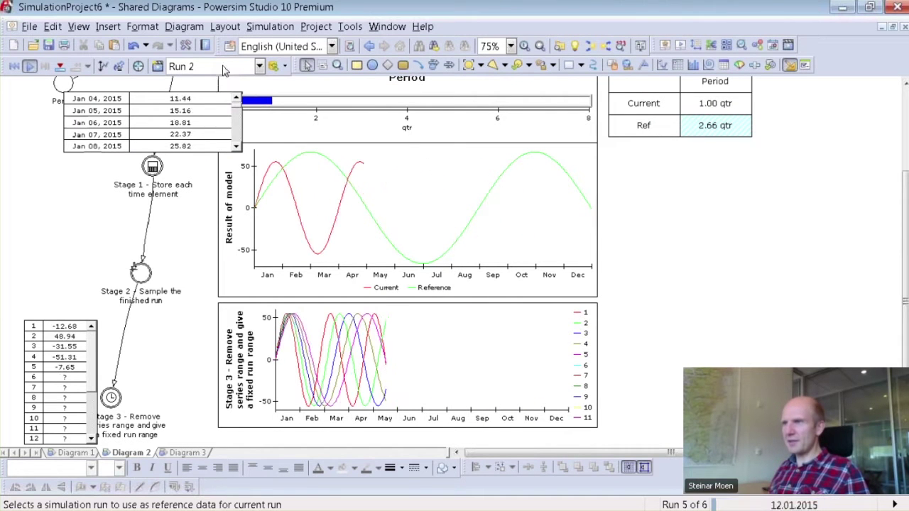
{"action": "left_click", "coordinate": [223, 67]}
{"action": "left_click", "coordinate": [234, 79]}
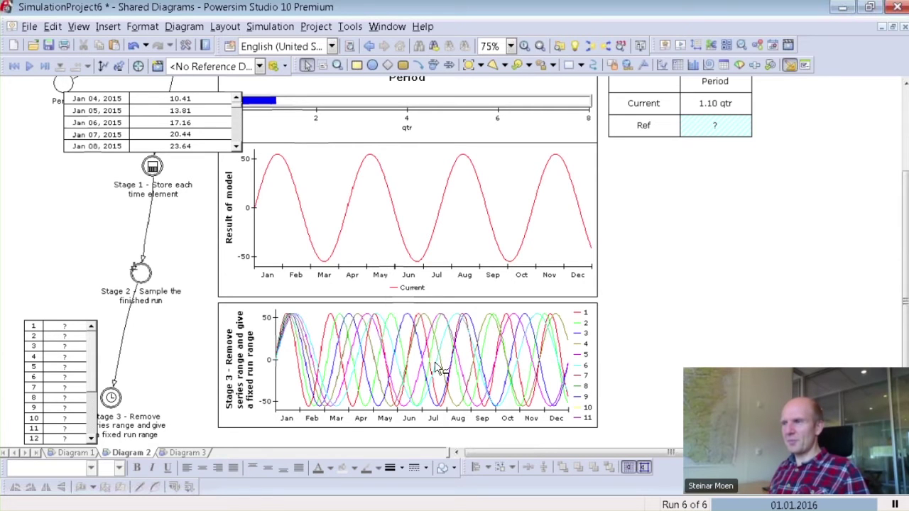
{"action": "left_click", "coordinate": [259, 66]}
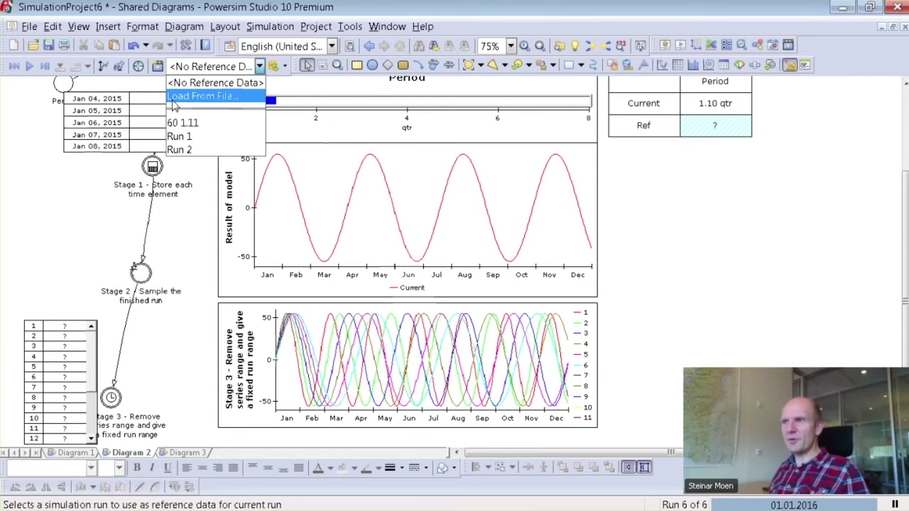
{"action": "left_click", "coordinate": [180, 136]}
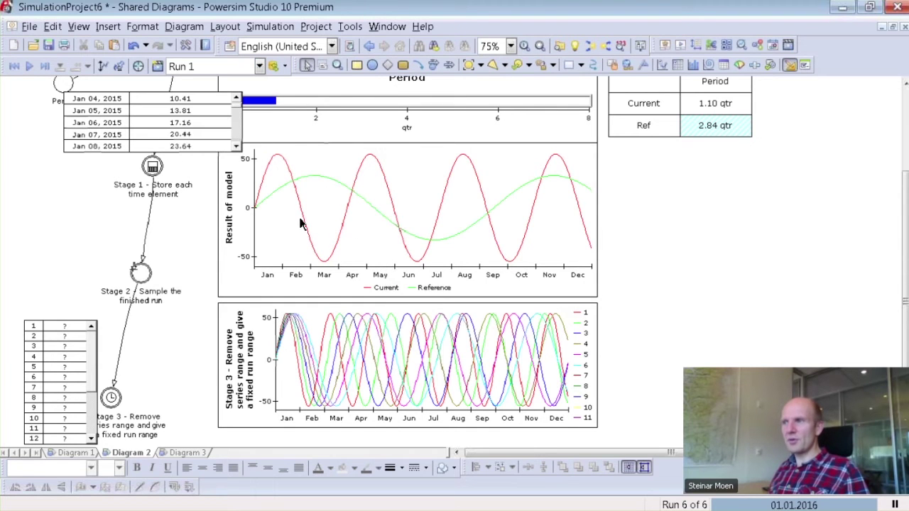
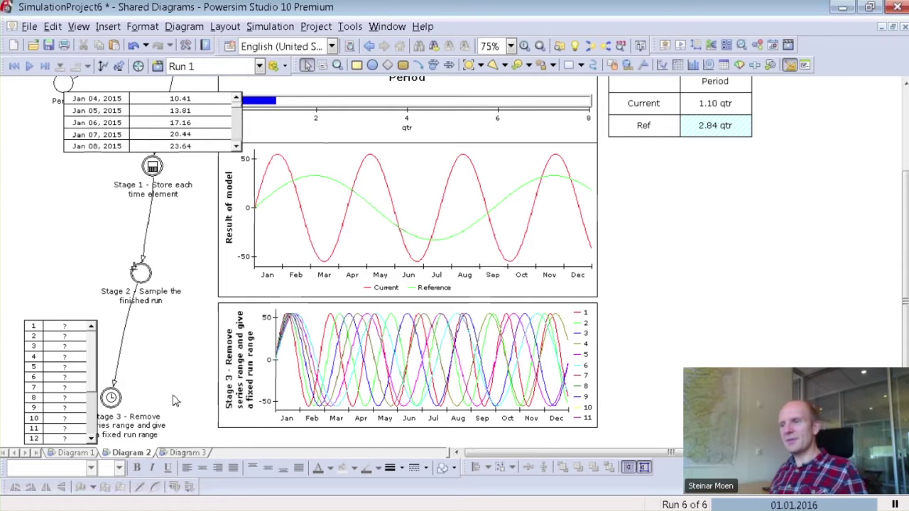
Step: On the empty Diagram 3, add a level defined as Bank=100<<USD>> and create the built-in US Dollars currency unit
{"action": "left_click", "coordinate": [83, 453]}
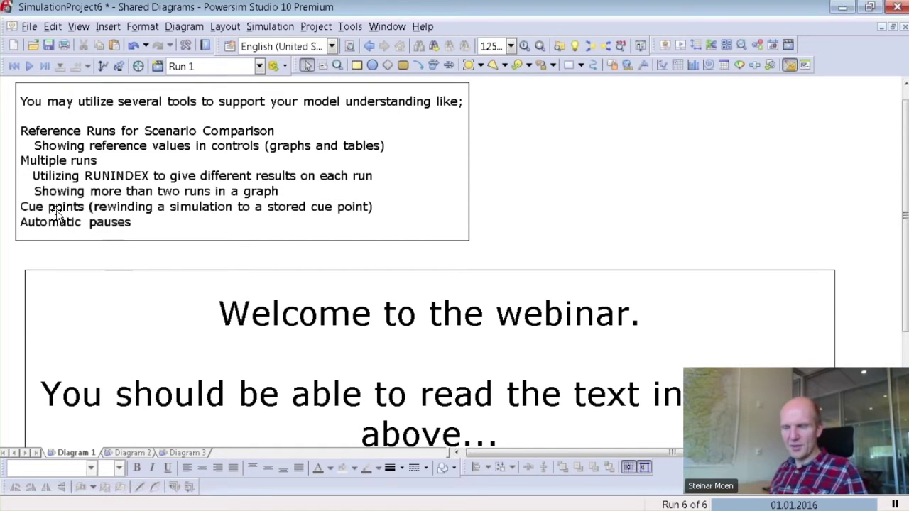
{"action": "left_click", "coordinate": [186, 453]}
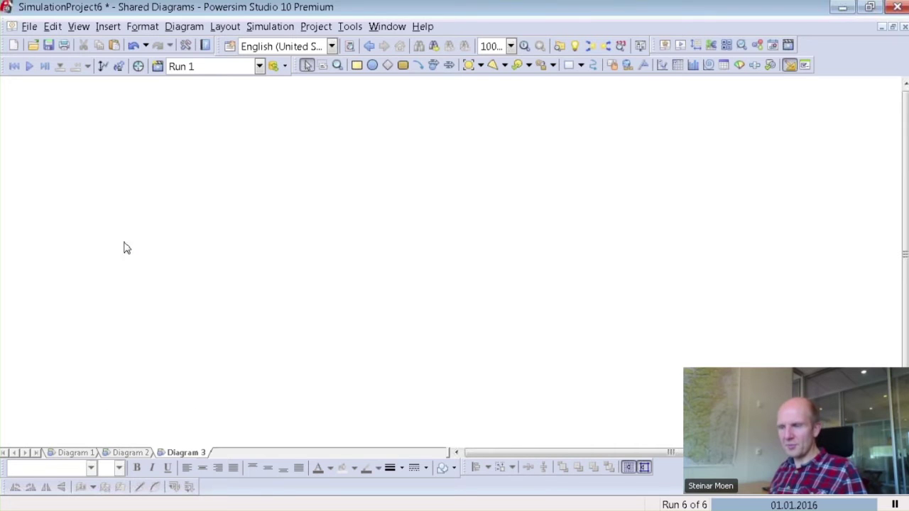
{"action": "left_click", "coordinate": [357, 65]}
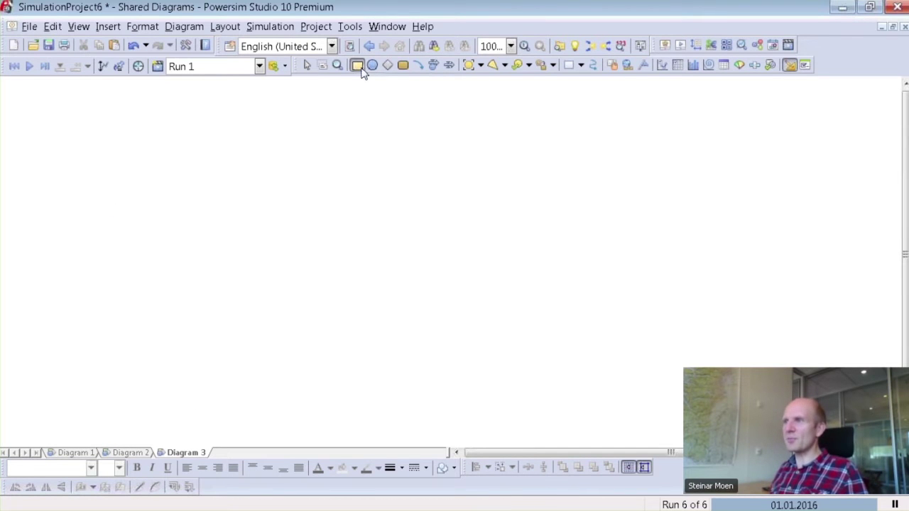
{"action": "left_click", "coordinate": [285, 170]}
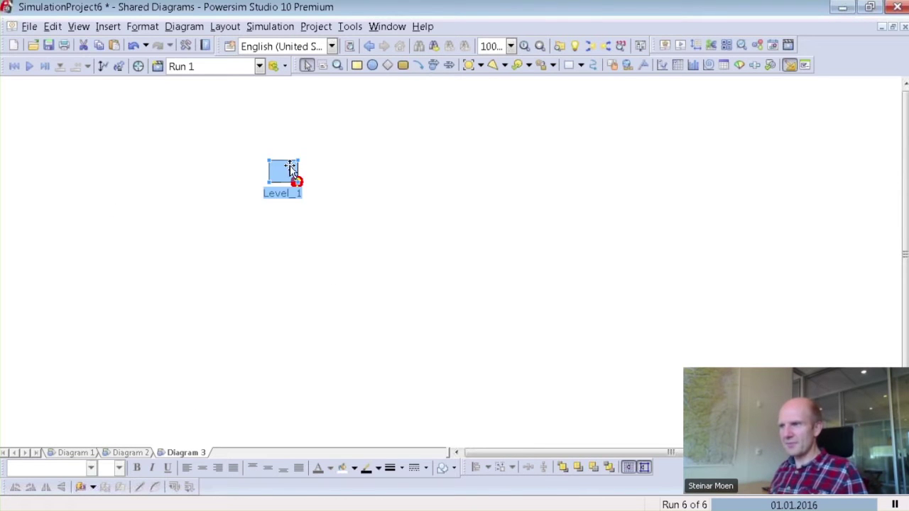
{"action": "type", "text": "Ban"}
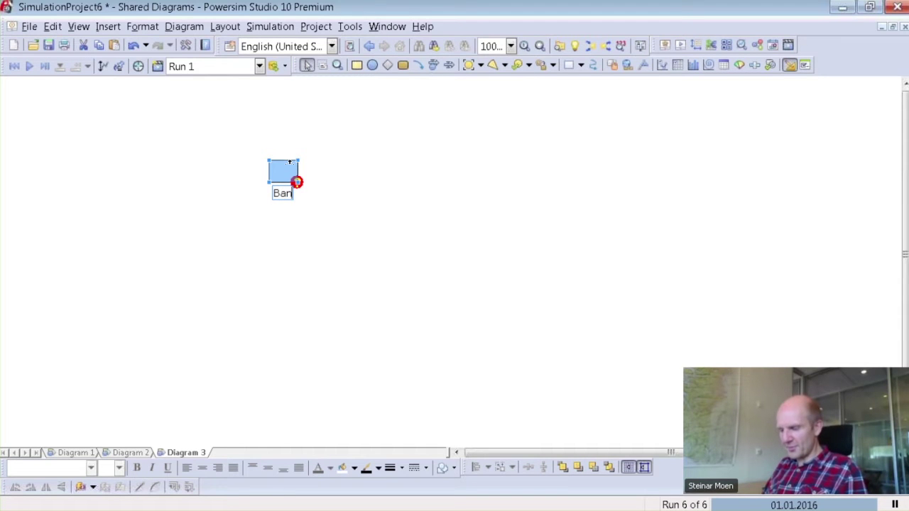
{"action": "type", "text": "k ="}
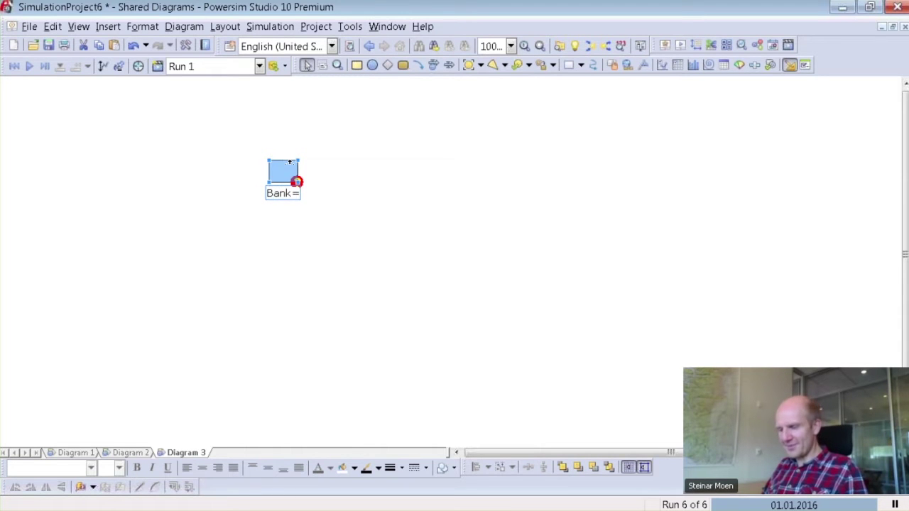
{"action": "type", "text": "100"}
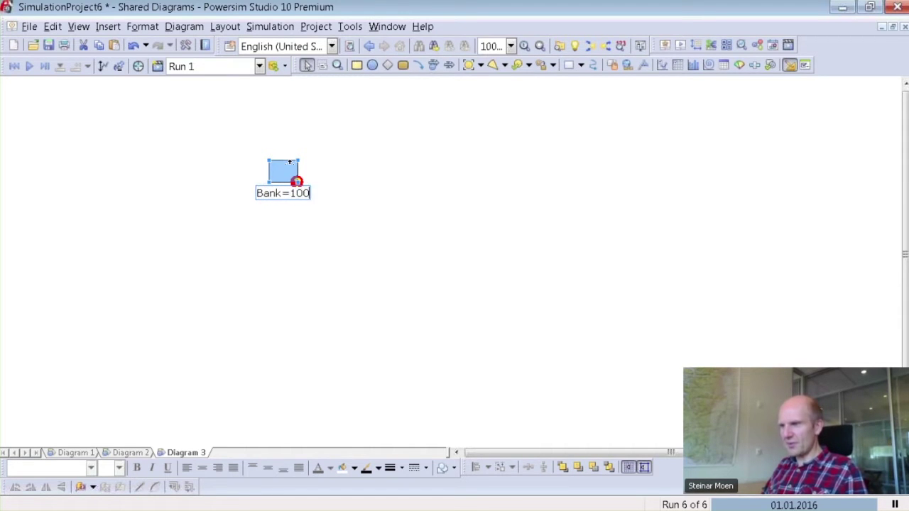
{"action": "type", "text": "<<USD>>"}
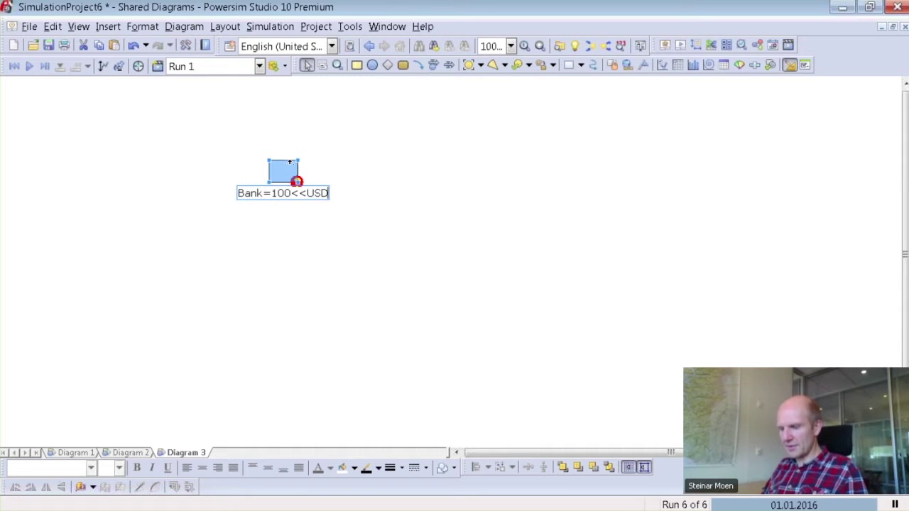
{"action": "key", "text": "Return"}
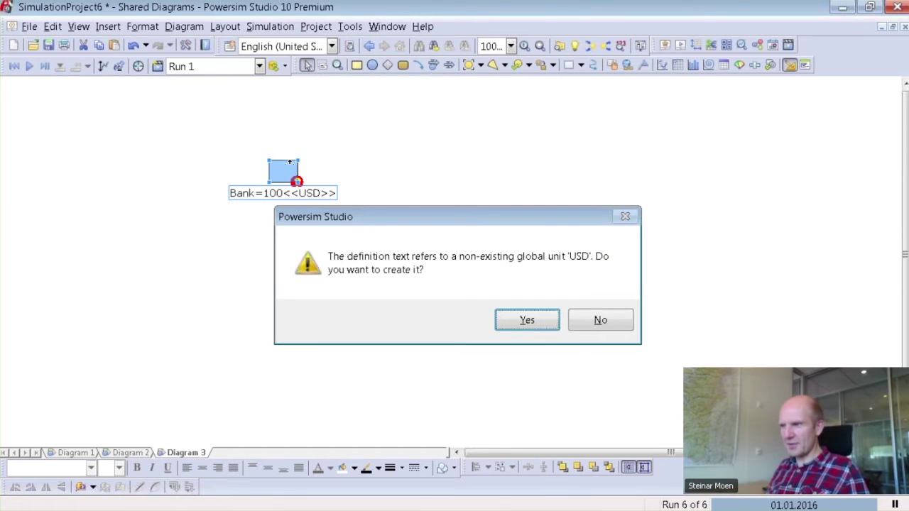
{"action": "left_click", "coordinate": [526, 320]}
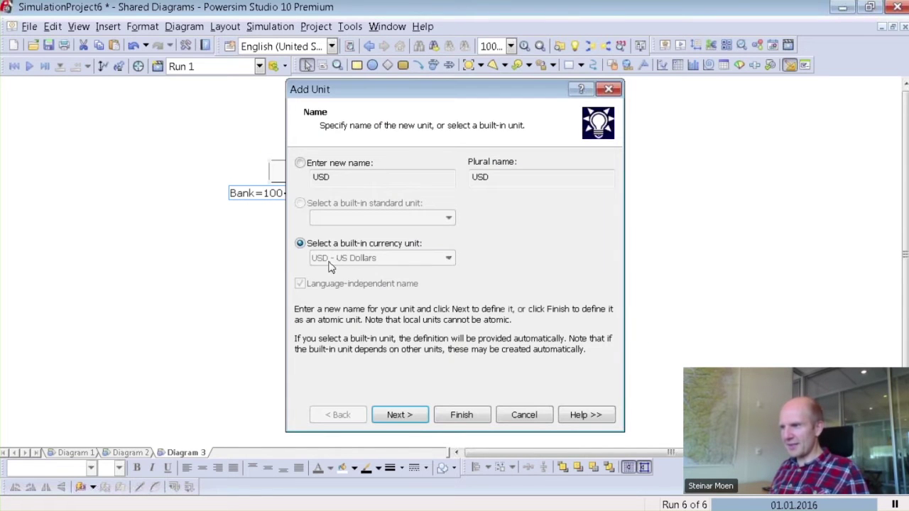
{"action": "left_click", "coordinate": [462, 415]}
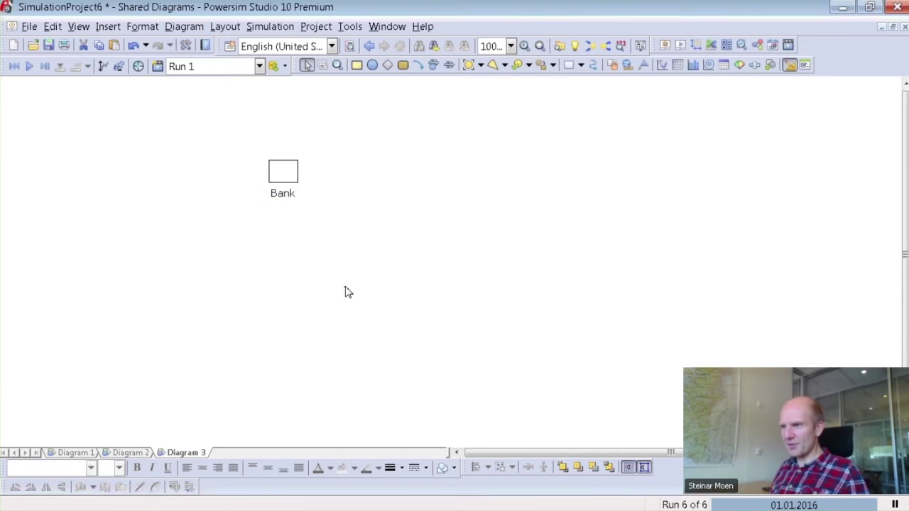
Step: Show the Bank level's current value above its symbol and move the level a little down and to the right
{"action": "right_click", "coordinate": [284, 174]}
{"action": "left_click", "coordinate": [328, 177]}
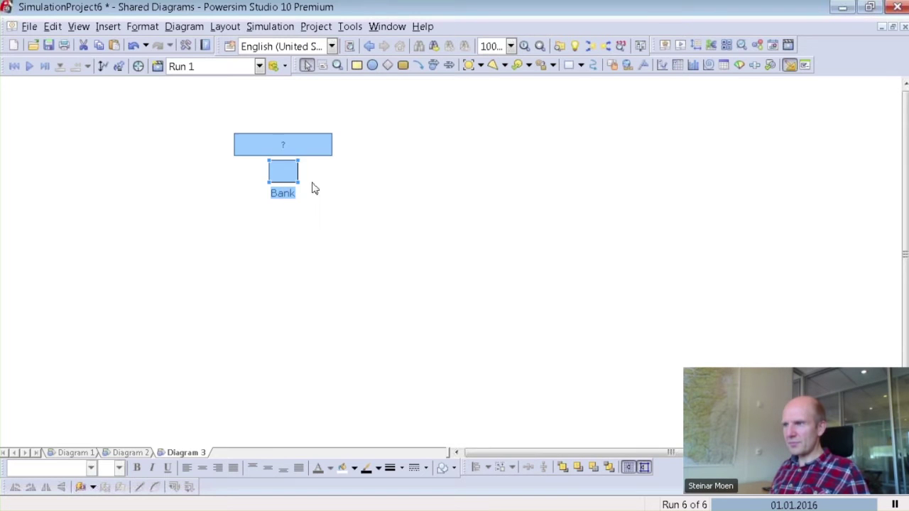
{"action": "left_click", "coordinate": [250, 226]}
{"action": "left_click_drag", "start_coordinate": [292, 171], "coordinate": [323, 234]}
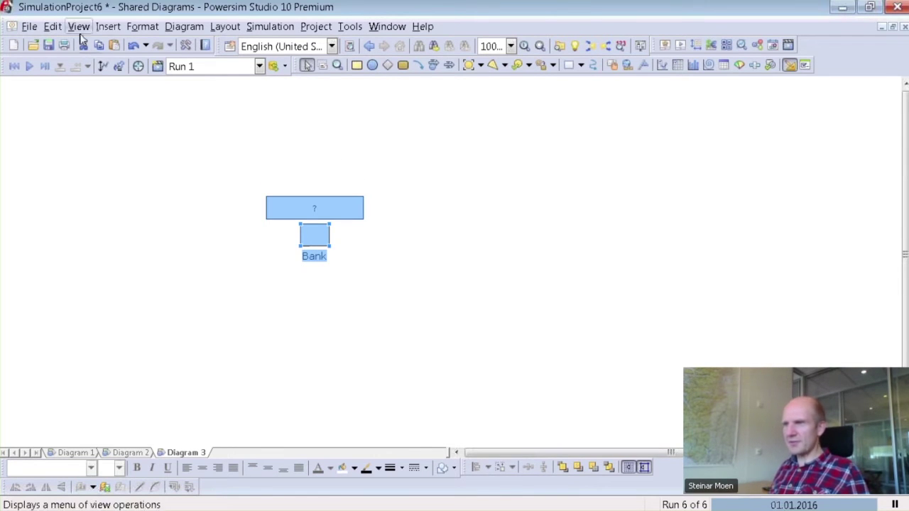
Step: Reset the simulation and set the run count in the simulation settings to 1
{"action": "left_click", "coordinate": [14, 66]}
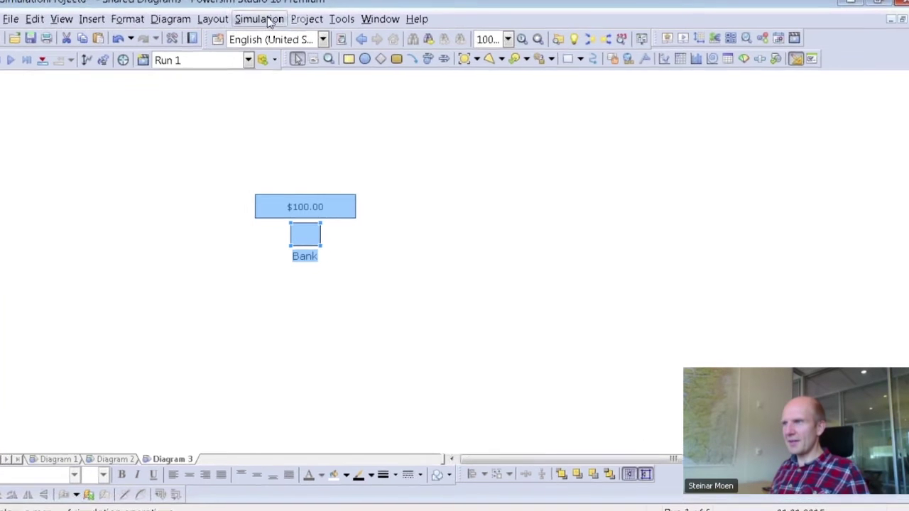
{"action": "left_click", "coordinate": [268, 26]}
{"action": "left_click", "coordinate": [314, 395]}
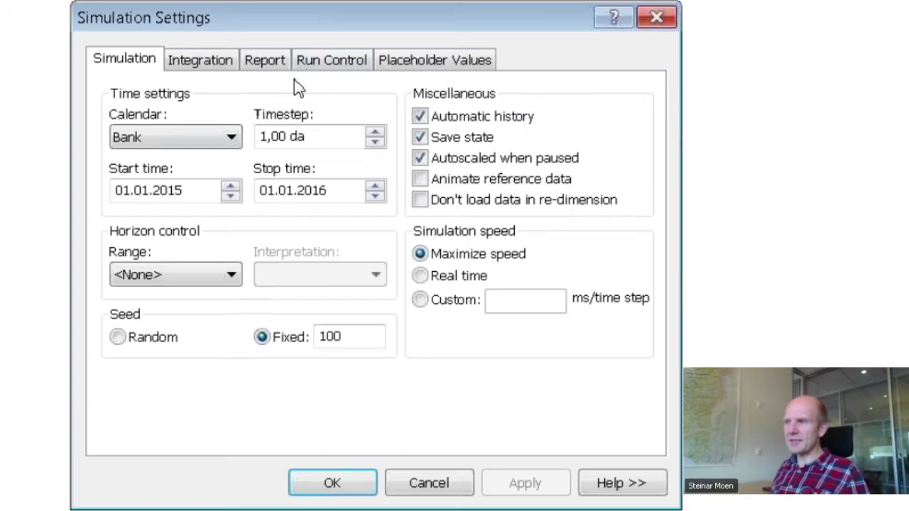
{"action": "left_click", "coordinate": [328, 63]}
{"action": "left_click", "coordinate": [130, 122]}
{"action": "key", "text": "BackSpace"}
{"action": "type", "text": "1"}
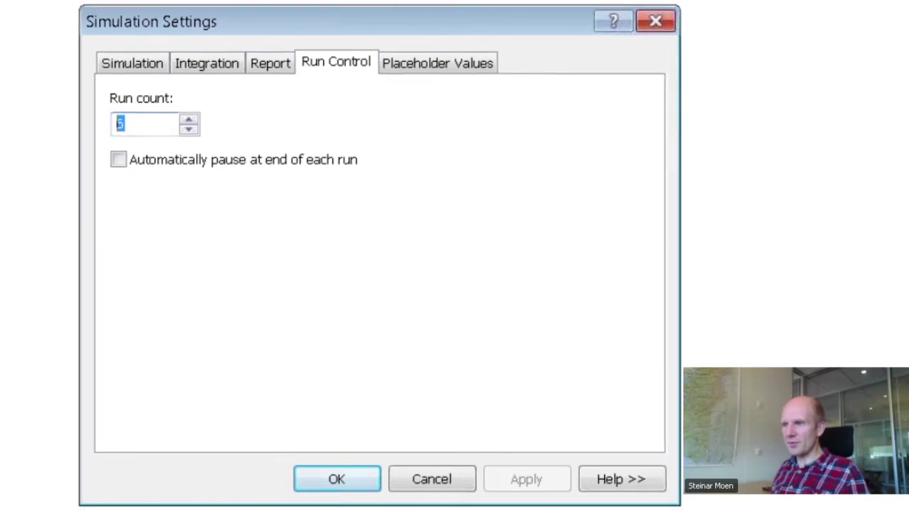
{"action": "left_click", "coordinate": [332, 483]}
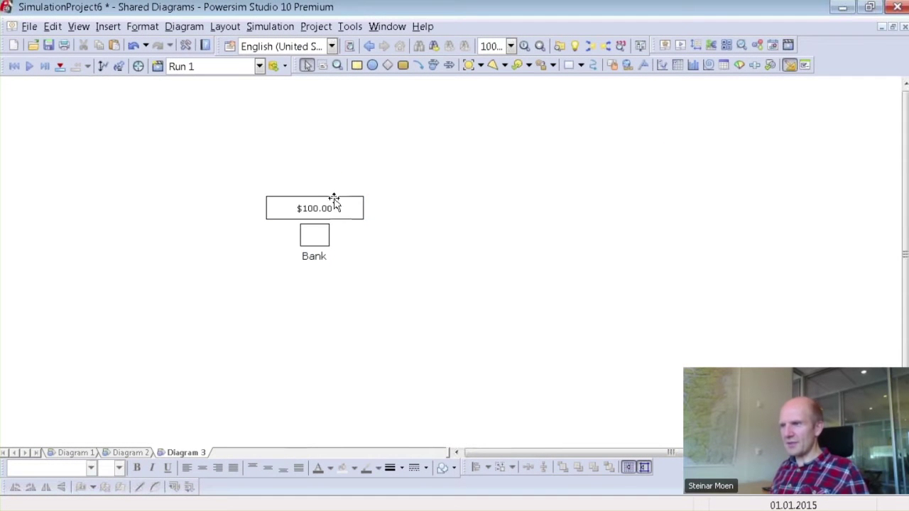
Step: Move Bank's symbol farther right and draw a flow with a rate from a cloud into the Bank level
{"action": "left_click_drag", "start_coordinate": [315, 208], "coordinate": [378, 208]}
{"action": "left_click", "coordinate": [347, 106]}
{"action": "left_click", "coordinate": [434, 65]}
{"action": "left_click_drag", "start_coordinate": [195, 233], "coordinate": [376, 237]}
{"action": "key", "text": "Escape"}
{"action": "left_click", "coordinate": [306, 264]}
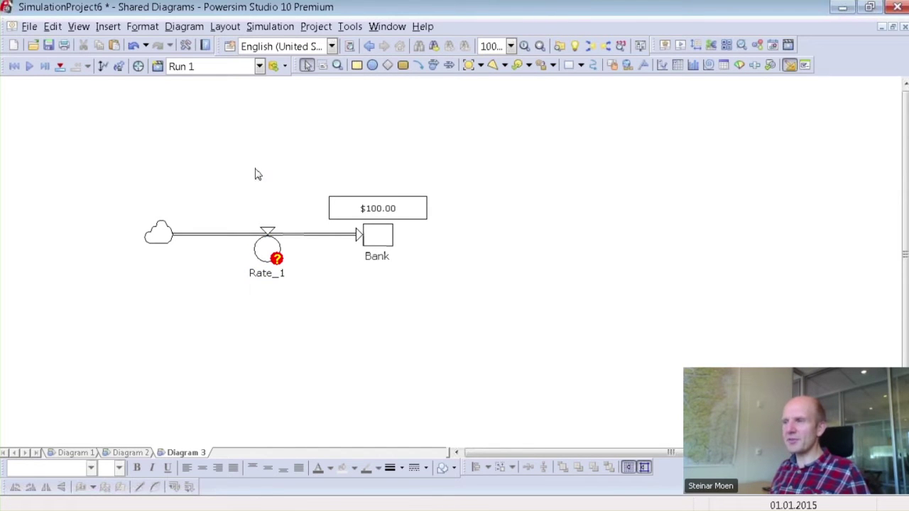
Step: Link Bank to the Rate_1 variable and define the rate as Bank * 5<<%/yr>>
{"action": "left_click", "coordinate": [418, 64]}
{"action": "mouse_move", "coordinate": [375, 235]}
{"action": "left_mouse_down"}
{"action": "mouse_move", "coordinate": [345, 256]}
{"action": "mouse_move", "coordinate": [284, 253]}
{"action": "left_mouse_up"}
{"action": "double_click", "coordinate": [267, 248]}
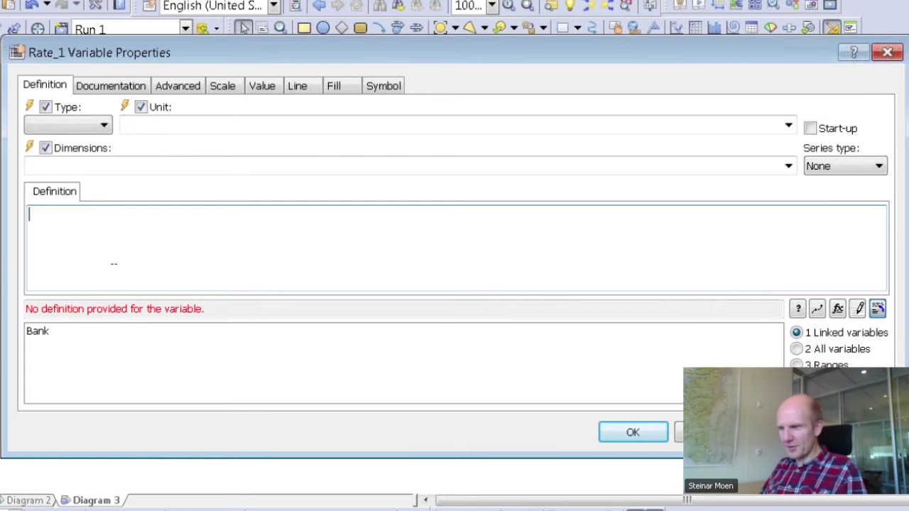
{"action": "double_click", "coordinate": [39, 333]}
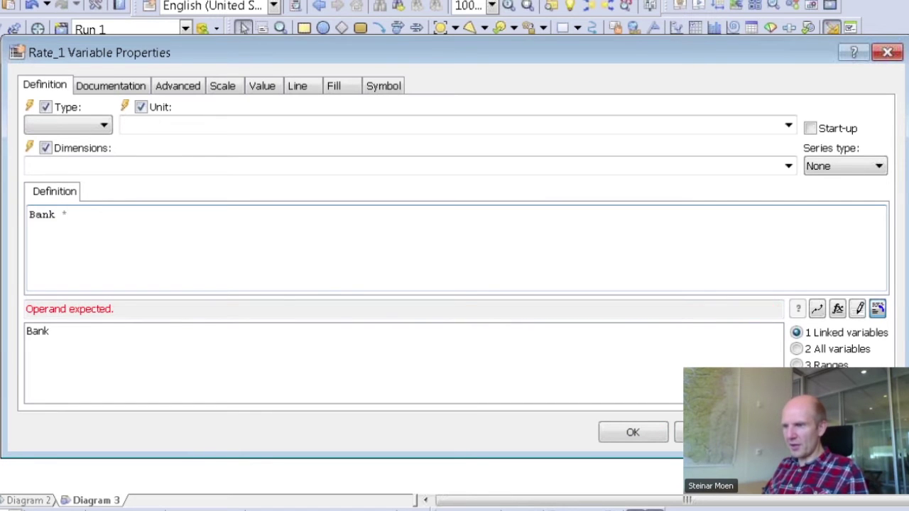
{"action": "type", "text": "5<<"}
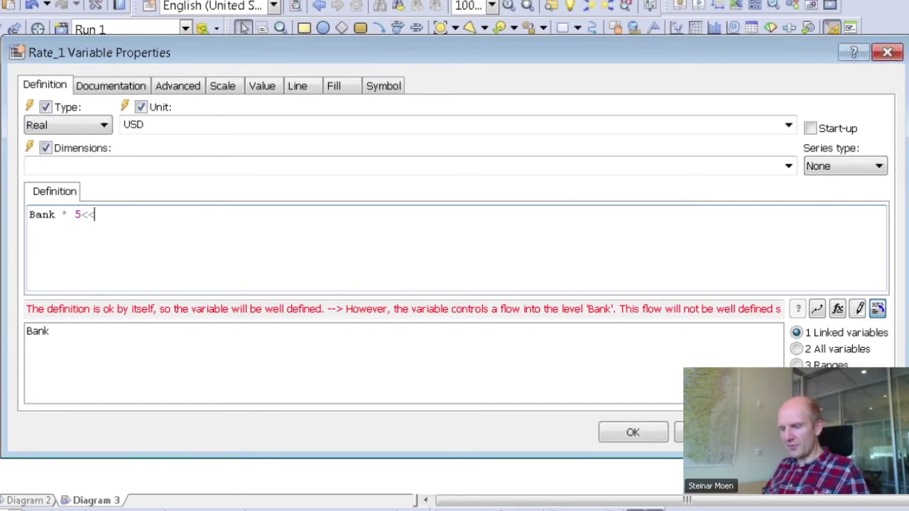
{"action": "type", "text": "%/y"}
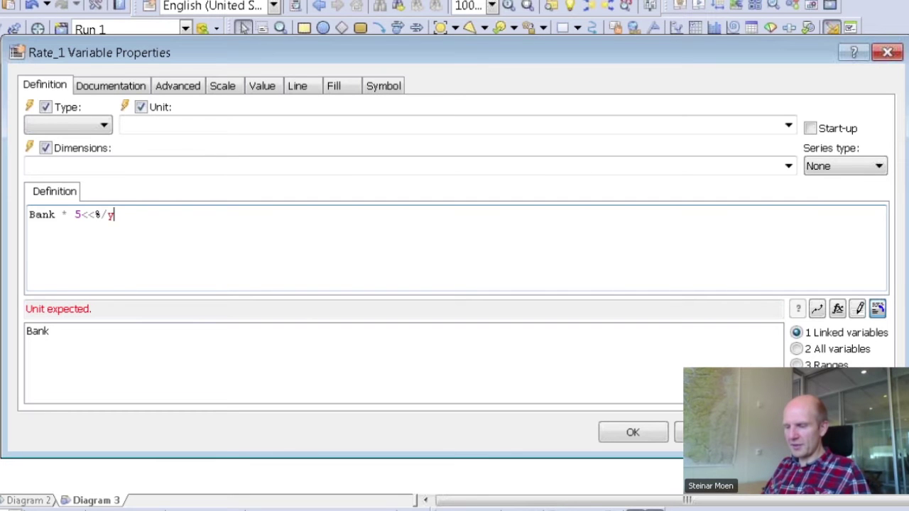
{"action": "type", "text": "r>>"}
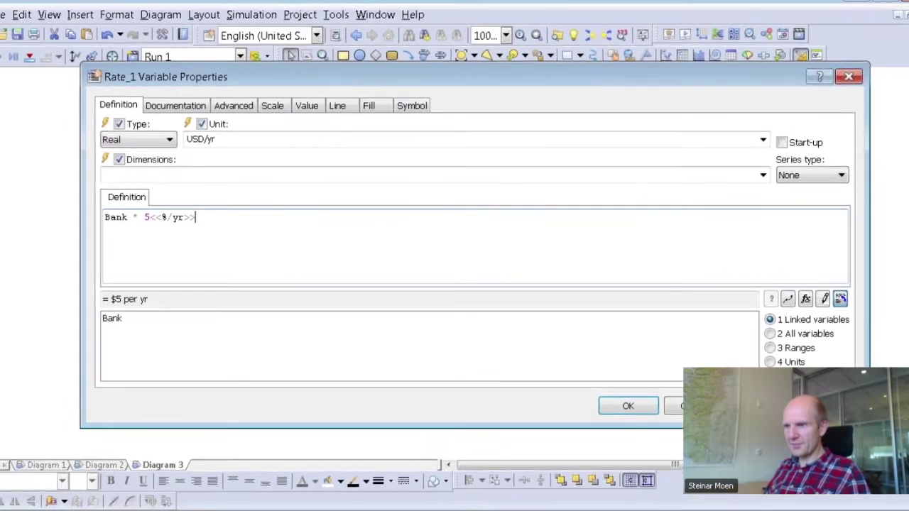
{"action": "key", "text": "Return"}
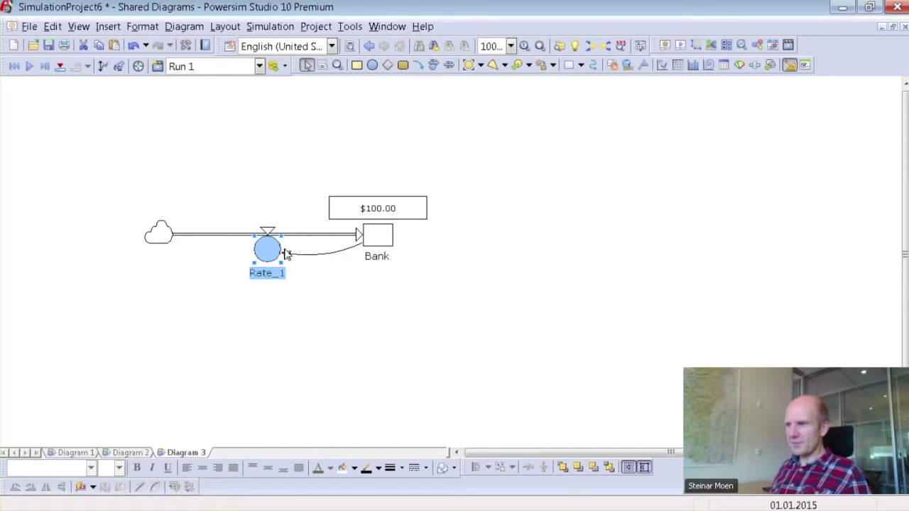
Step: Add a time graph beside the model showing Bank, and play the simulation
{"action": "left_click", "coordinate": [662, 64]}
{"action": "left_click_drag", "start_coordinate": [432, 171], "coordinate": [814, 362]}
{"action": "left_click_drag", "start_coordinate": [395, 241], "coordinate": [531, 262]}
{"action": "key", "text": "F5"}
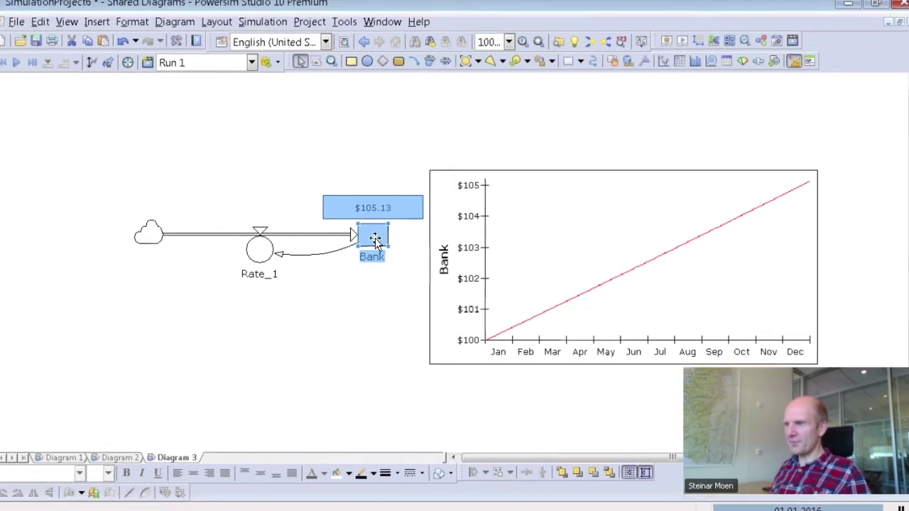
Step: Change the definition of Rate_1 to Bank * 25<<%/yr>> and rerun the simulation
{"action": "double_click", "coordinate": [267, 249]}
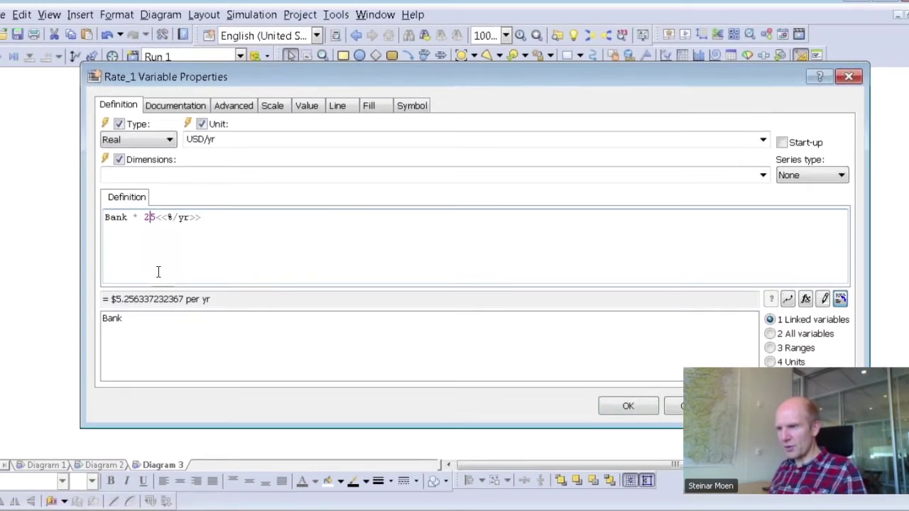
{"action": "key", "text": "Return"}
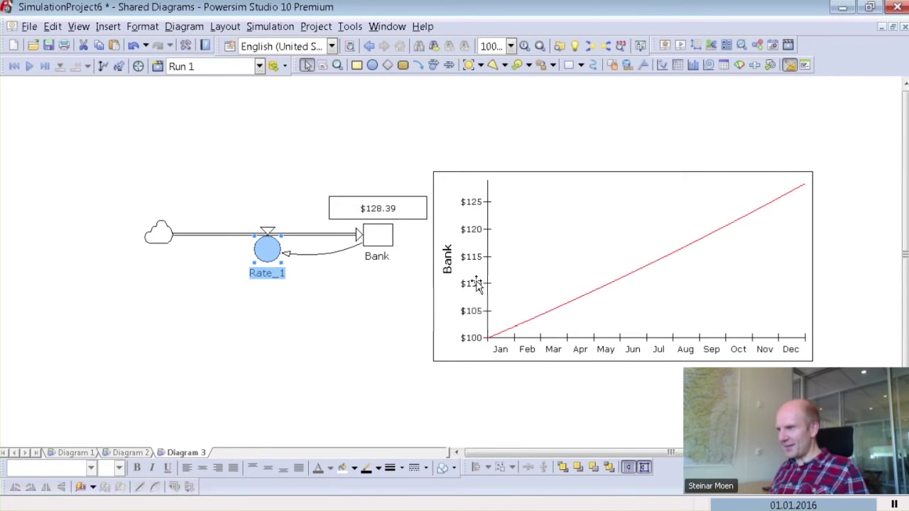
Step: Change the definition of Rate_1 to Bank * 75<<%/yr>> and rerun the simulation
{"action": "double_click", "coordinate": [267, 248]}
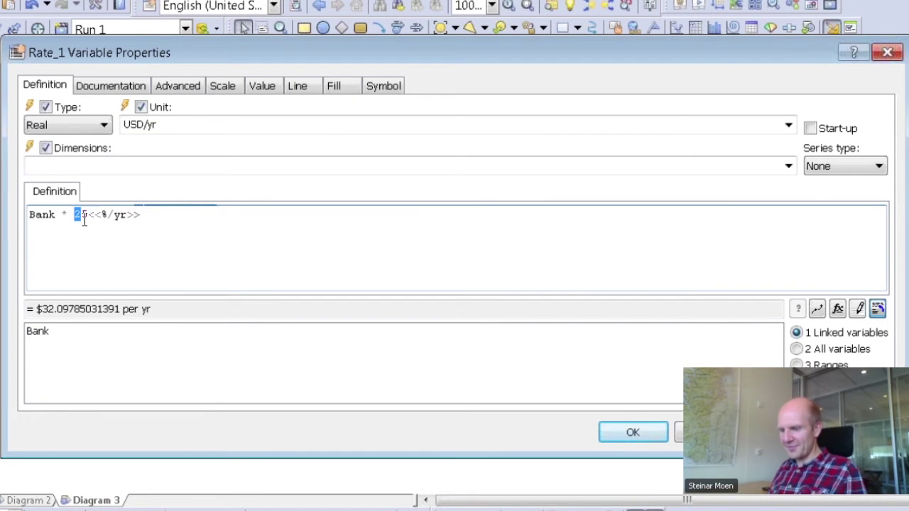
{"action": "type", "text": "7"}
{"action": "key", "text": "Return"}
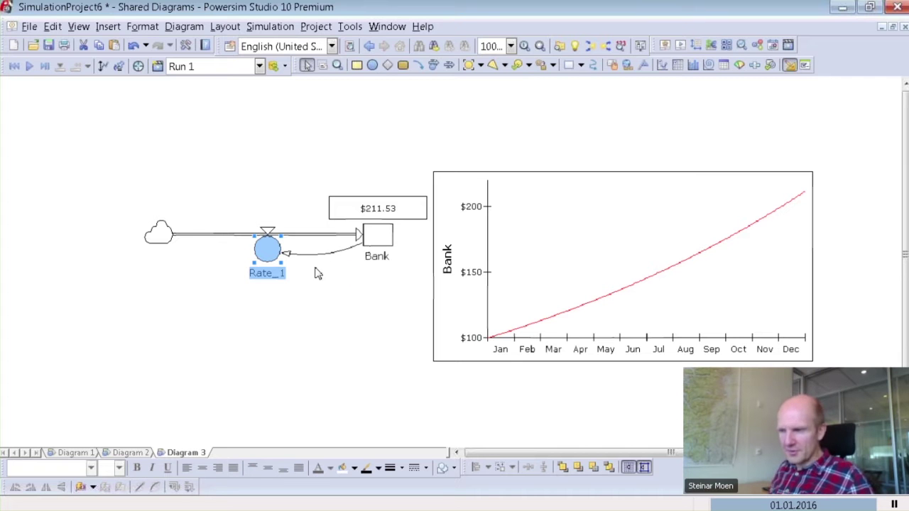
{"action": "left_click", "coordinate": [305, 295]}
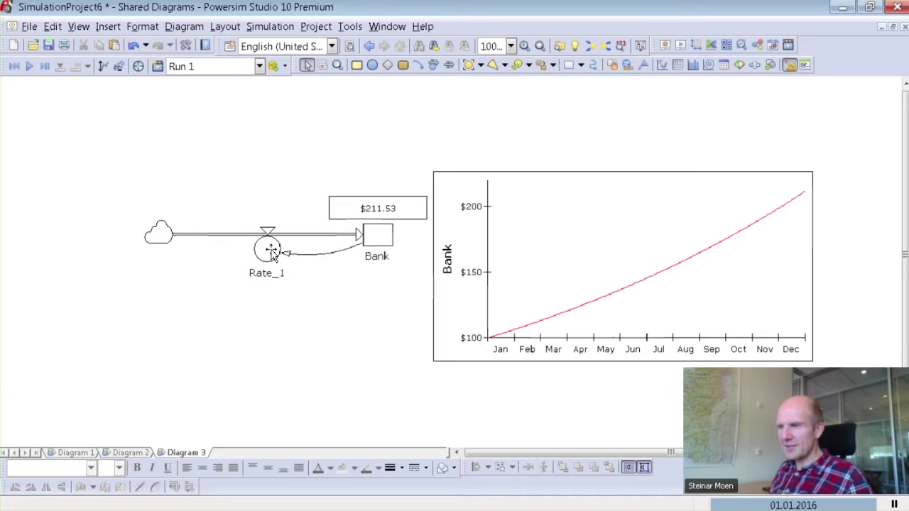
Step: Show an auto report of the value for the Rate_1 variable in the diagram
{"action": "mouse_move", "coordinate": [269, 248]}
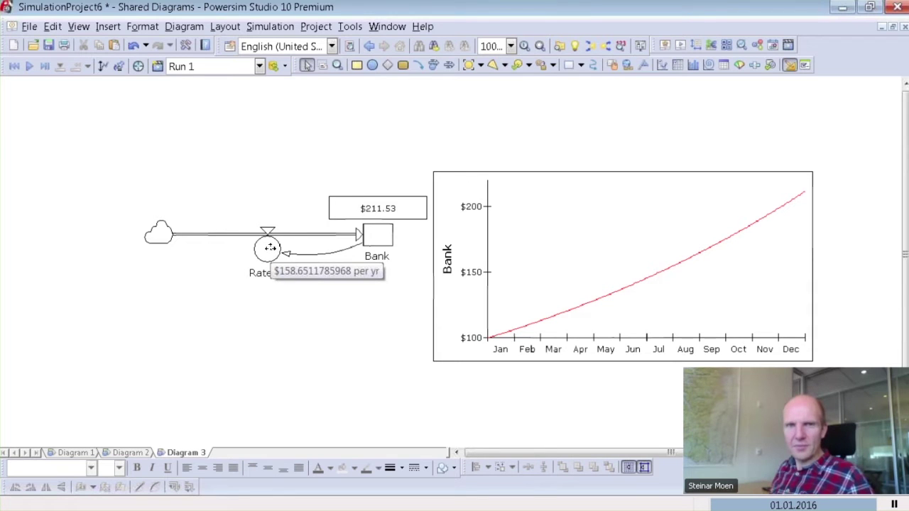
{"action": "right_click", "coordinate": [269, 248]}
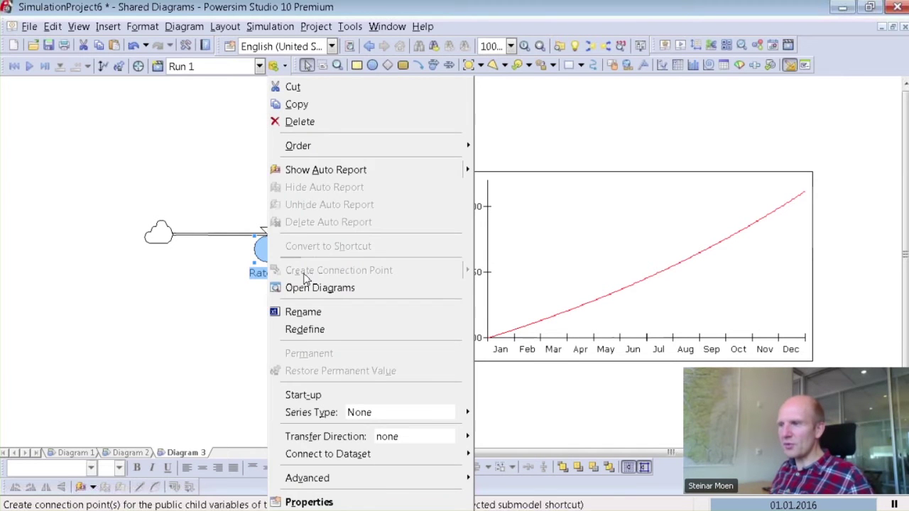
{"action": "left_click", "coordinate": [333, 171]}
{"action": "left_click", "coordinate": [290, 296]}
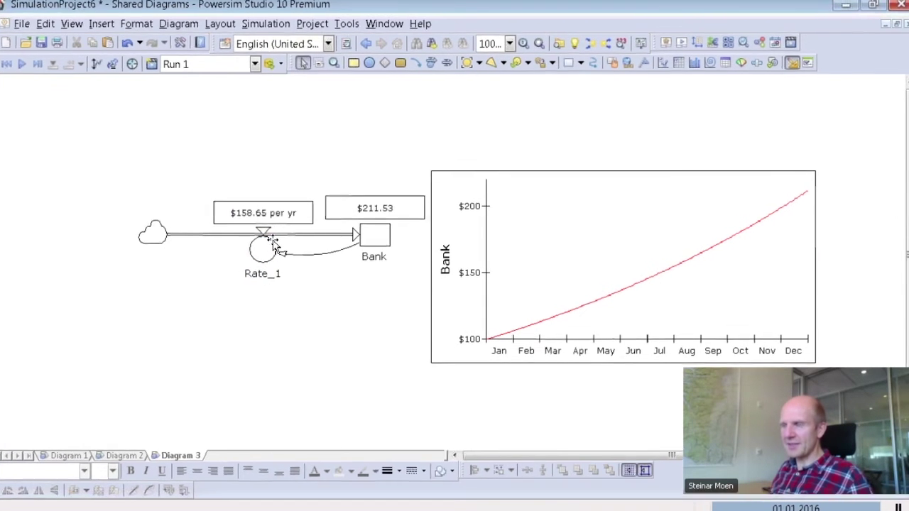
Step: Add a second line to Rate_1's definition multiplying the rate by if(..., NAN, 1), with a placeholder condition
{"action": "double_click", "coordinate": [267, 248]}
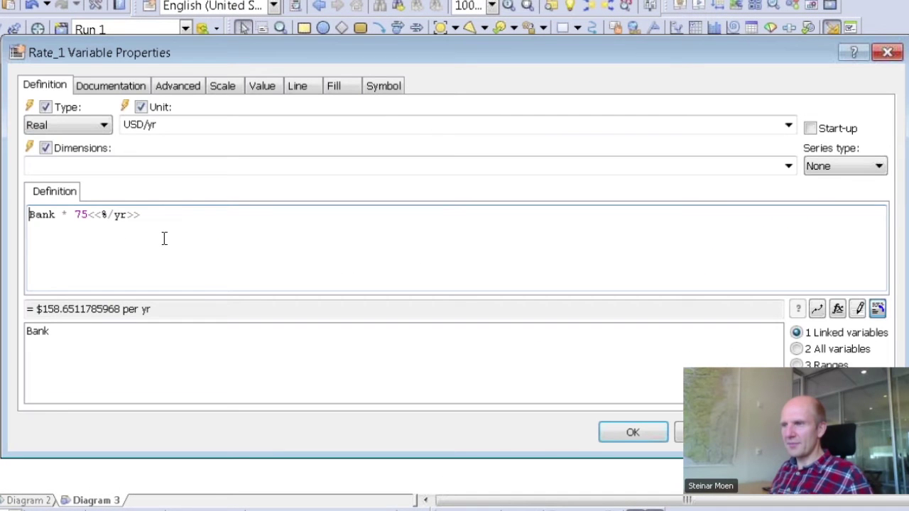
{"action": "mouse_move", "coordinate": [115, 217]}
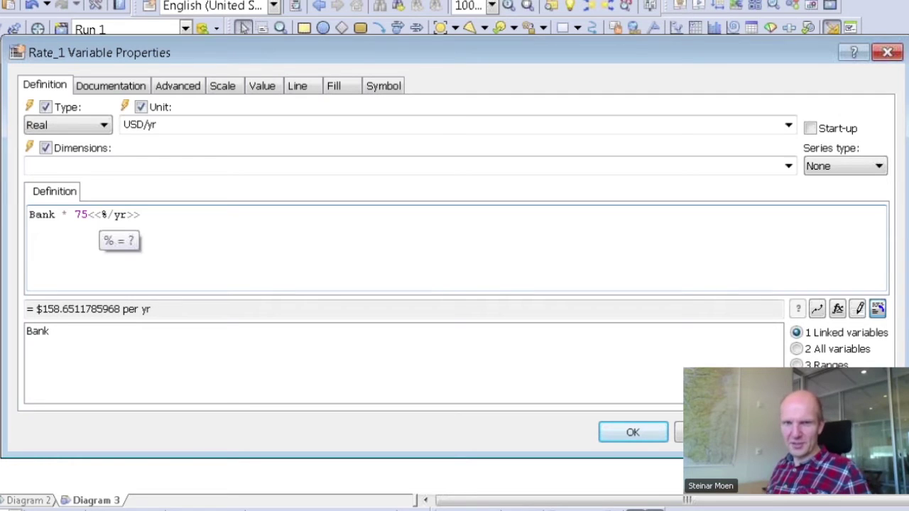
{"action": "left_click", "coordinate": [140, 214]}
{"action": "key", "text": "Return"}
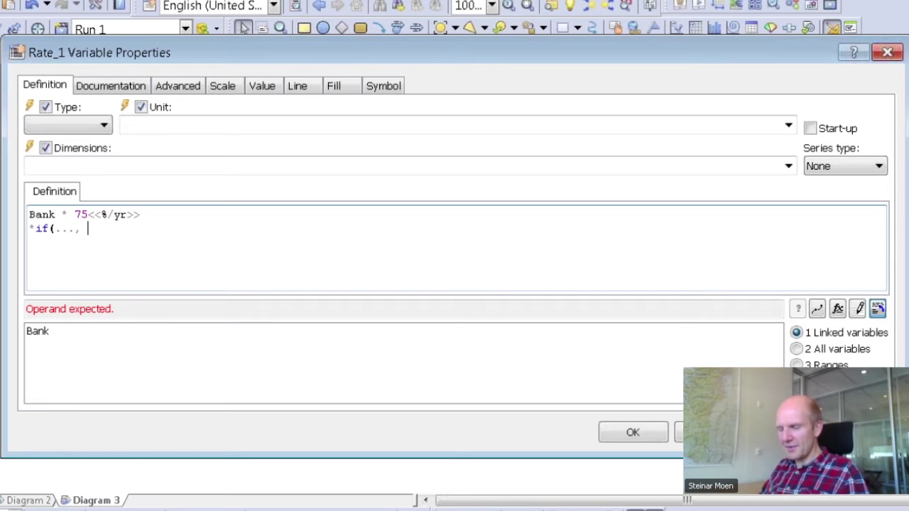
{"action": "type", "text": "NAN, 1"}
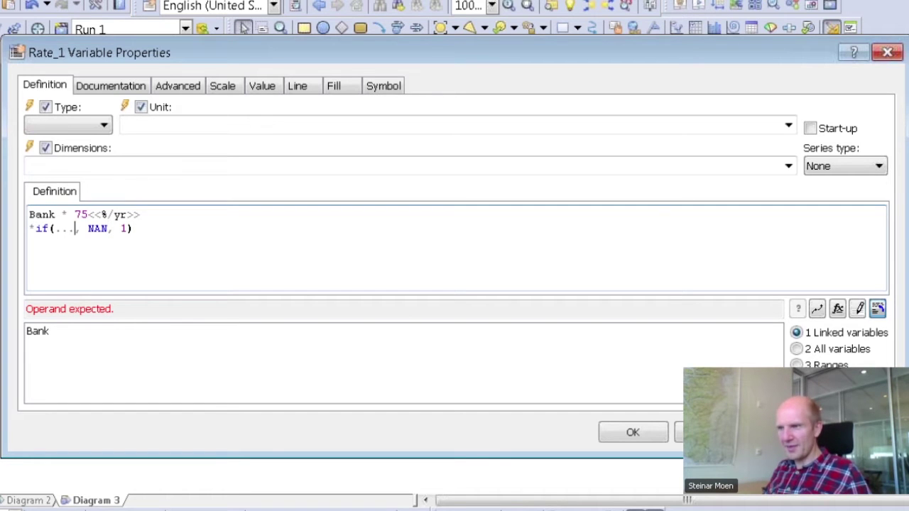
Step: Replace the placeholder condition in Rate_1's IF function with random(0,500,0.5423) < 1 and apply the definition
{"action": "key", "text": "ctrl+shift+Left"}
{"action": "key", "text": "ctrl+shift+Left"}
{"action": "key", "text": "ctrl+shift+Right"}
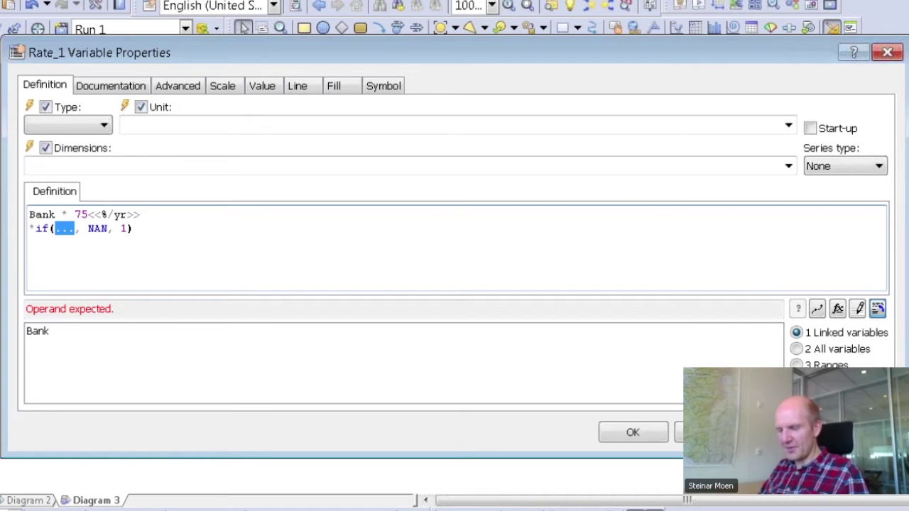
{"action": "type", "text": "random"}
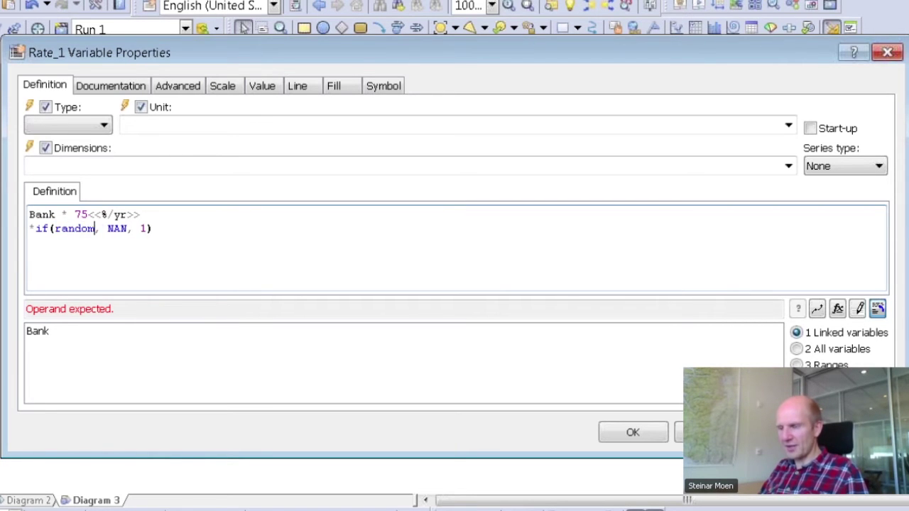
{"action": "type", "text": "()"}
{"action": "key", "text": "Left"}
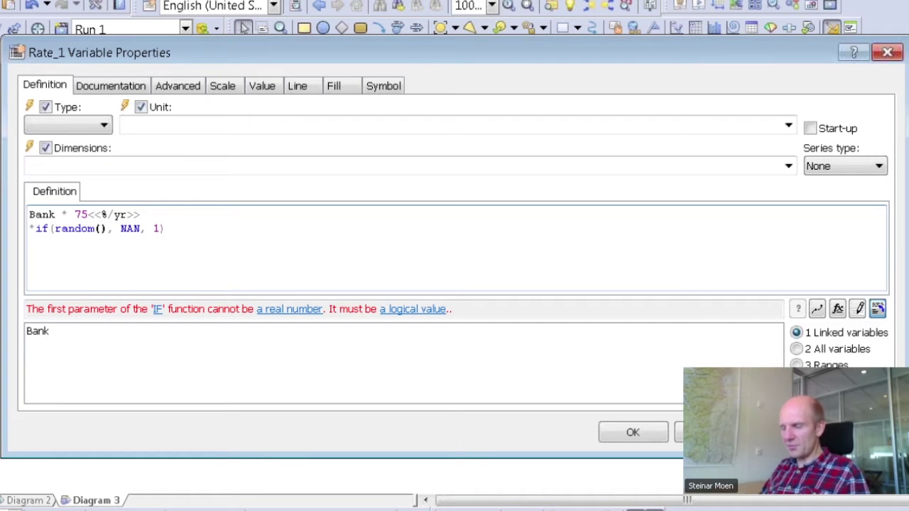
{"action": "type", "text": "0,500"}
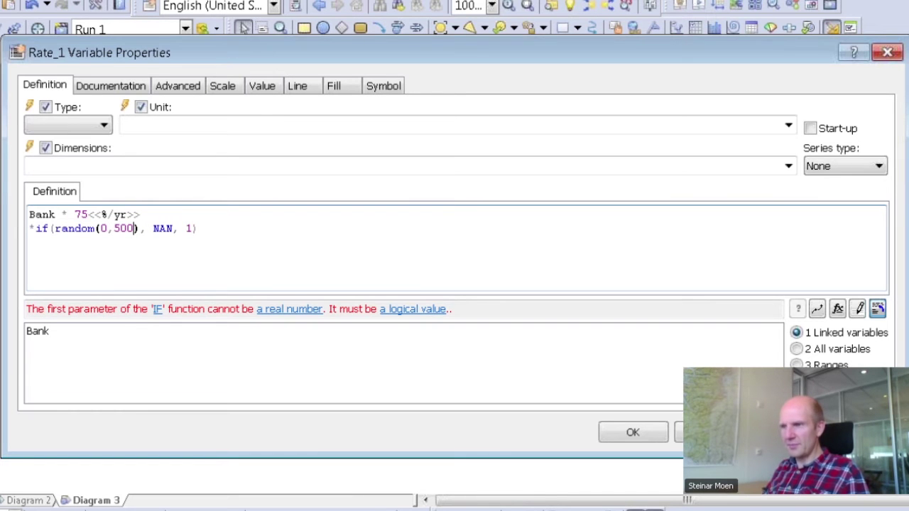
{"action": "type", "text": ",5"}
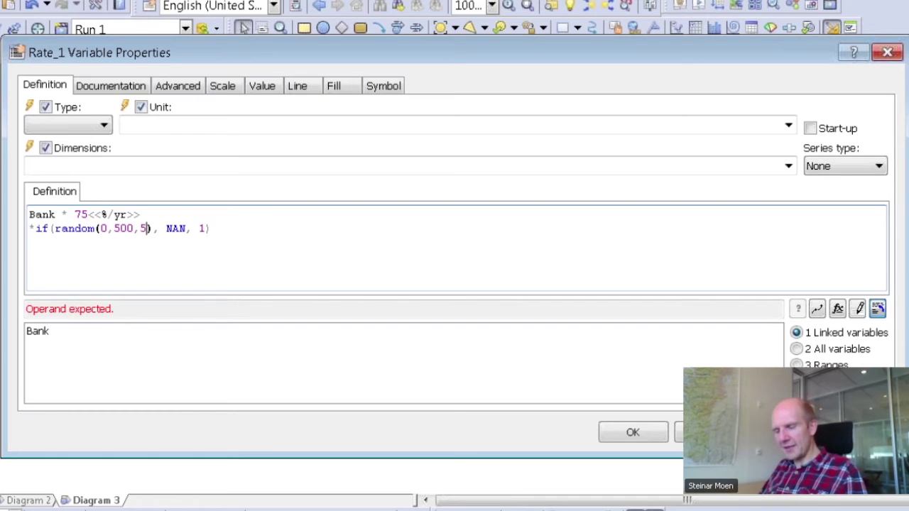
{"action": "key", "text": "BackSpace"}
{"action": "type", "text": "0.5423"}
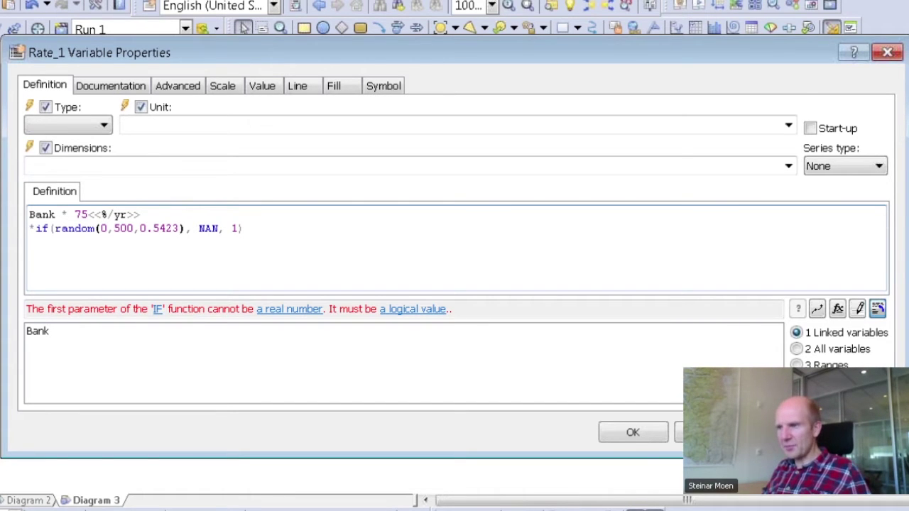
{"action": "left_click", "coordinate": [185, 228]}
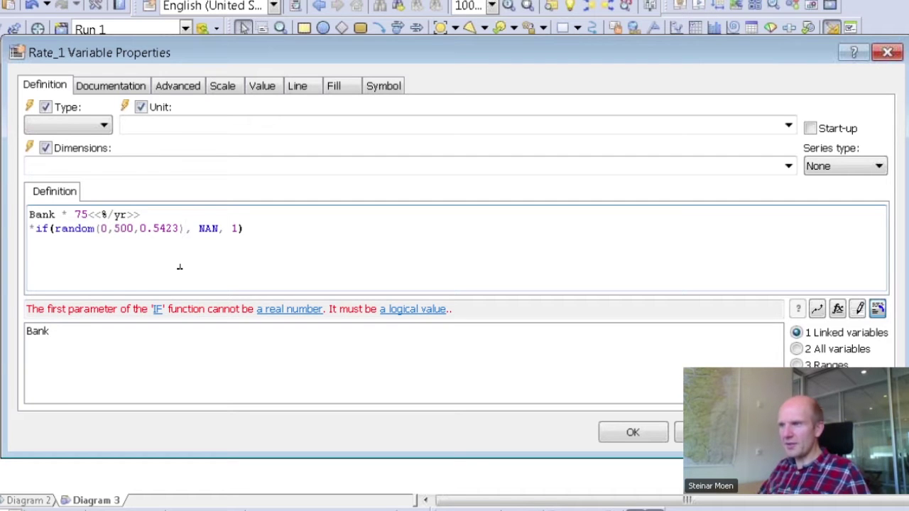
{"action": "type", "text": "< 1"}
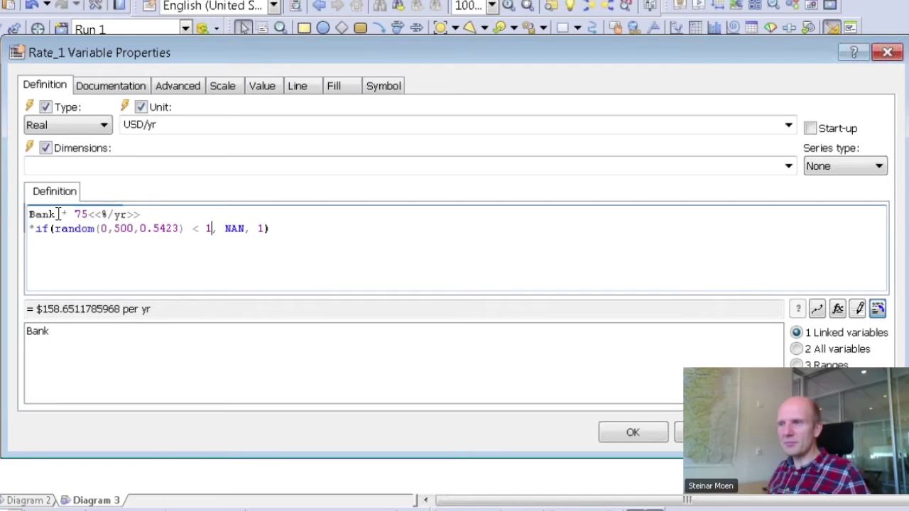
{"action": "double_click", "coordinate": [232, 230]}
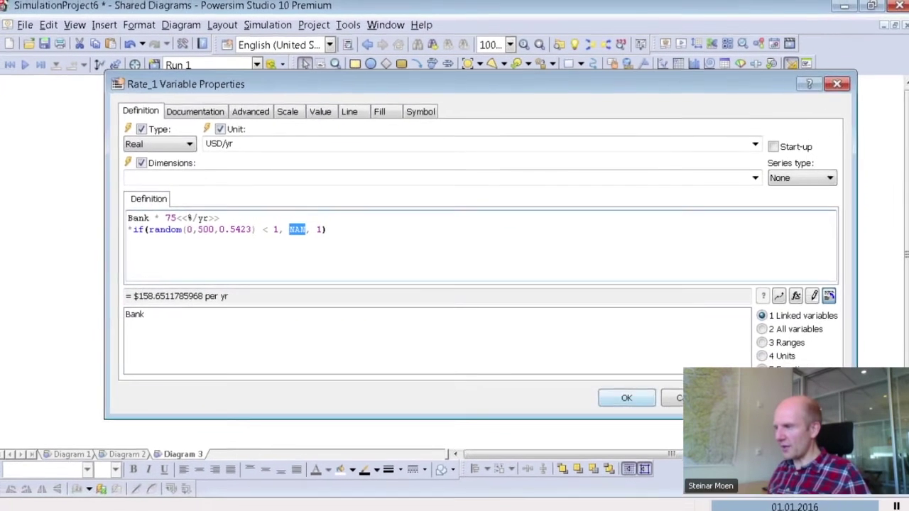
{"action": "left_click", "coordinate": [633, 432]}
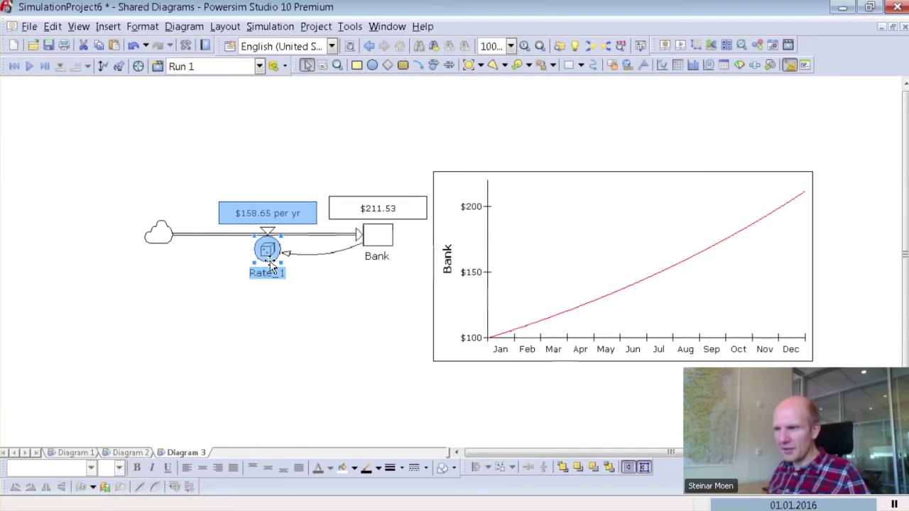
Step: Try the RANDOM seeds 0.54423 and 0.544423 in Rate_1's definition, rerunning the simulation with each
{"action": "mouse_move", "coordinate": [265, 250]}
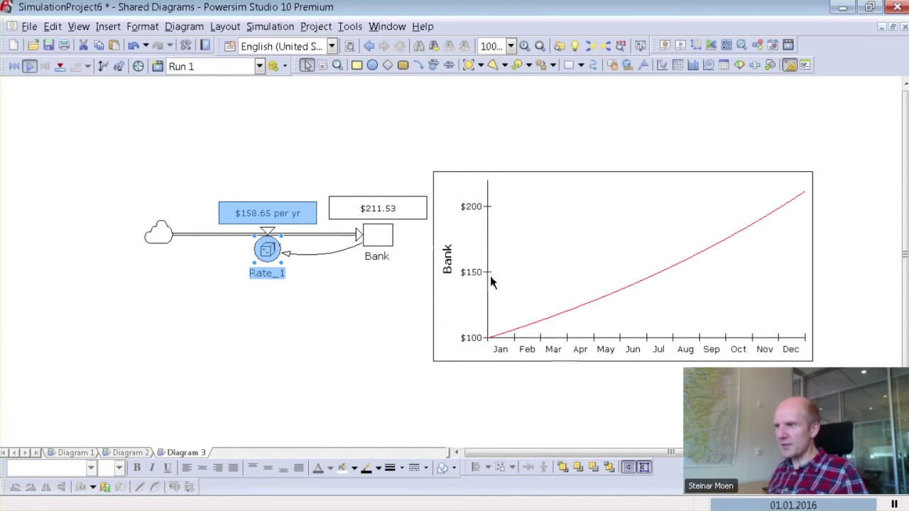
{"action": "double_click", "coordinate": [260, 255]}
{"action": "left_click", "coordinate": [210, 228]}
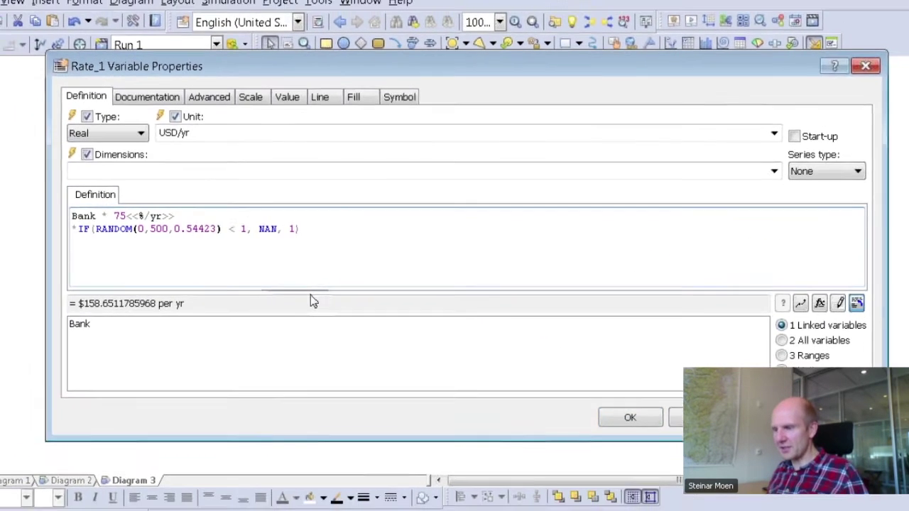
{"action": "key", "text": "Return"}
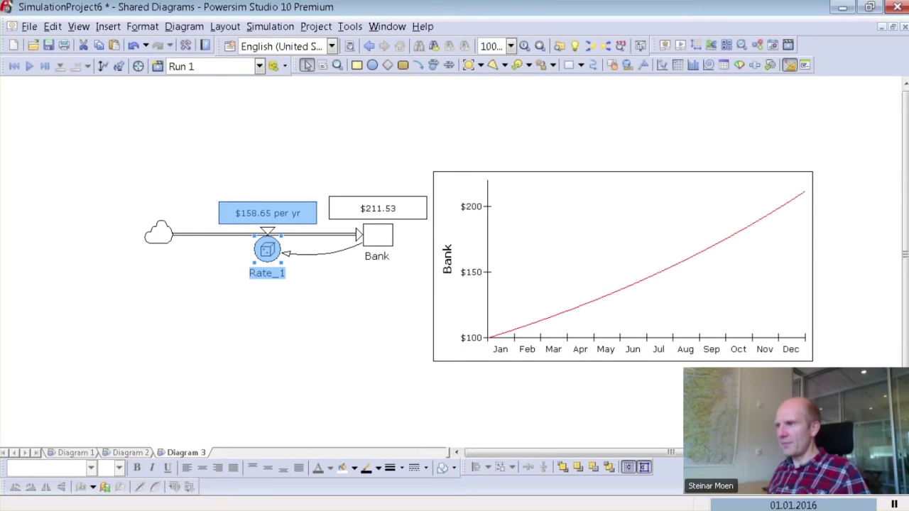
{"action": "double_click", "coordinate": [226, 254]}
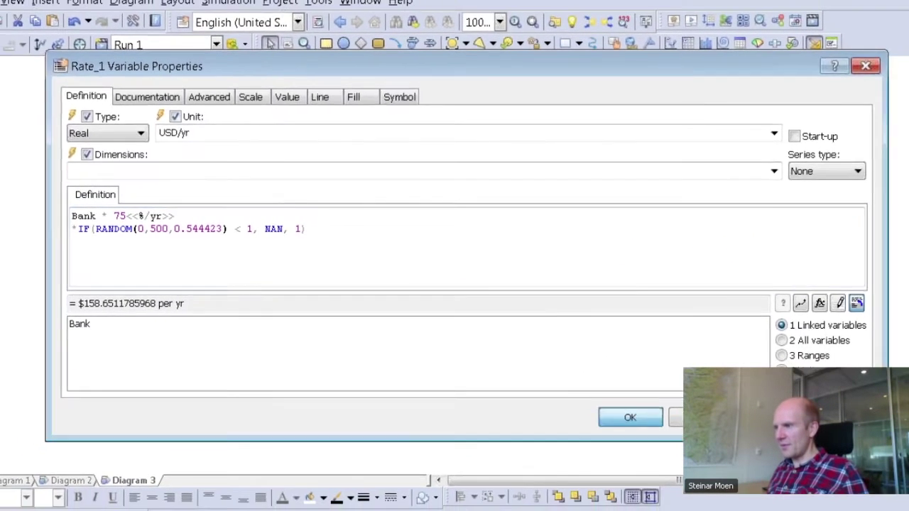
{"action": "key", "text": "Return"}
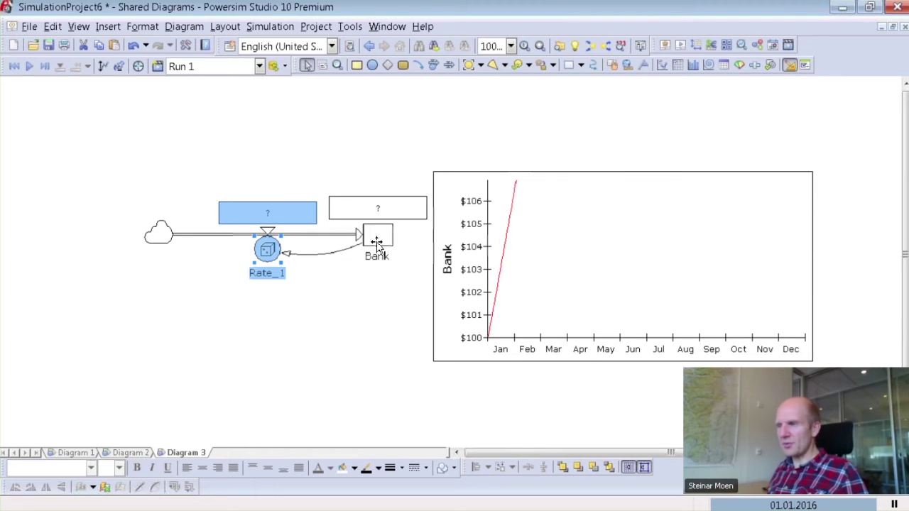
{"action": "left_click_drag", "start_coordinate": [377, 242], "coordinate": [381, 262]}
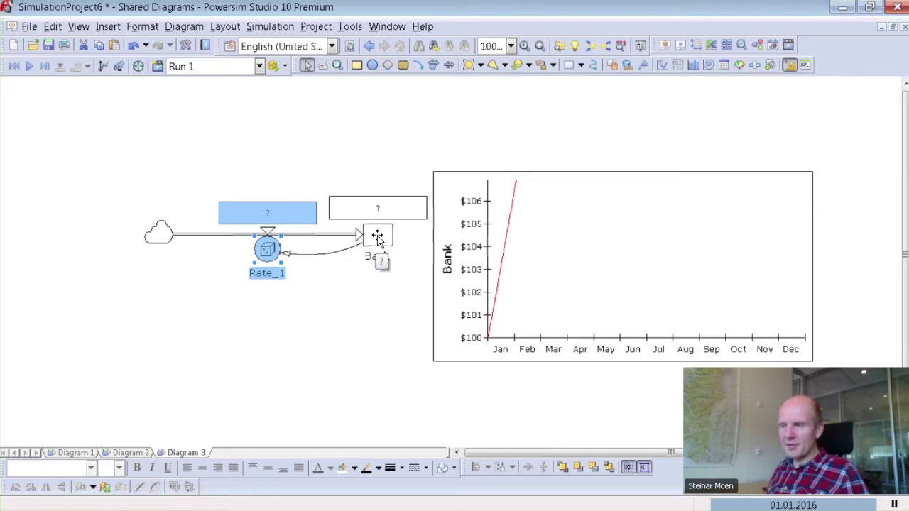
{"action": "left_click_drag", "start_coordinate": [268, 257], "coordinate": [371, 239]}
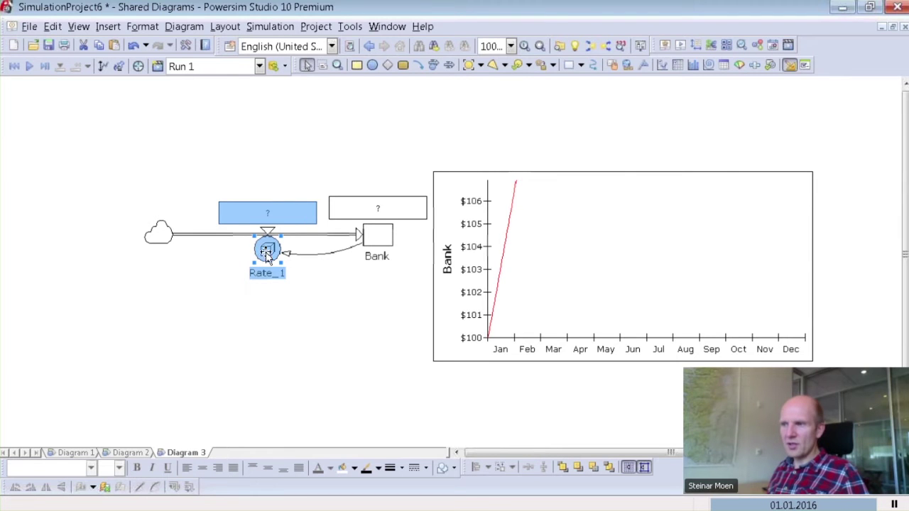
{"action": "mouse_move", "coordinate": [269, 250]}
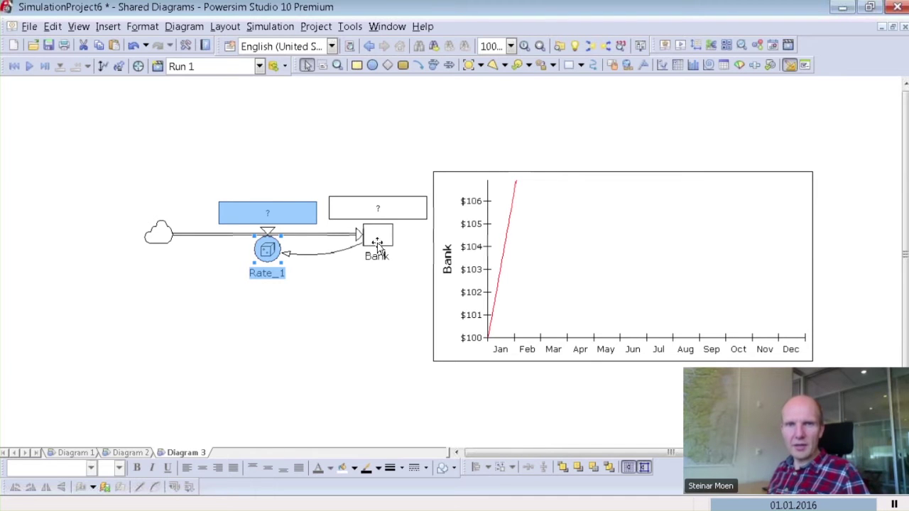
{"action": "mouse_move", "coordinate": [375, 243]}
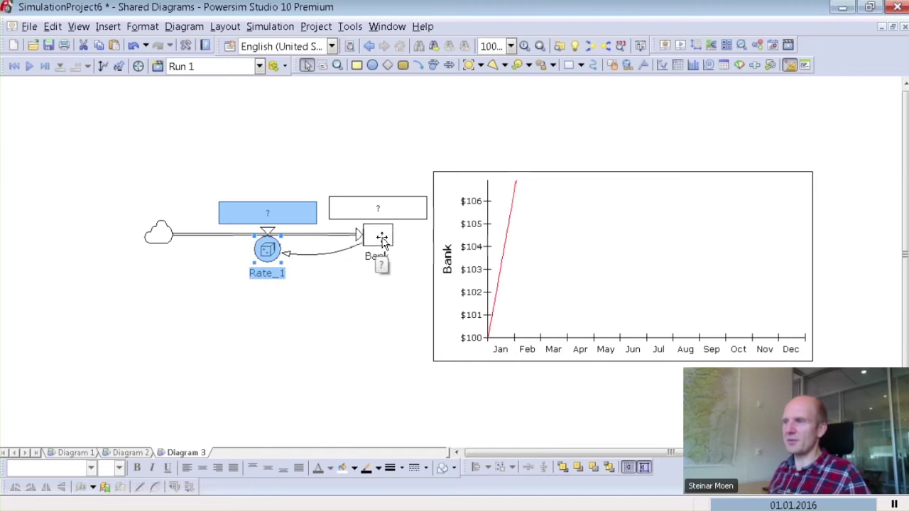
{"action": "left_click", "coordinate": [373, 303]}
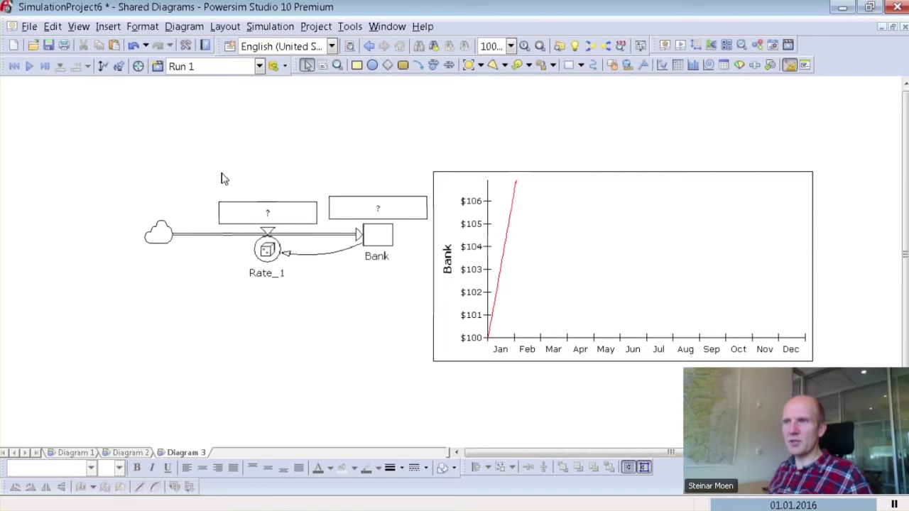
Step: Change the unit of Rate_1 to USD/da and rerun the simulation from the start
{"action": "left_click", "coordinate": [14, 66]}
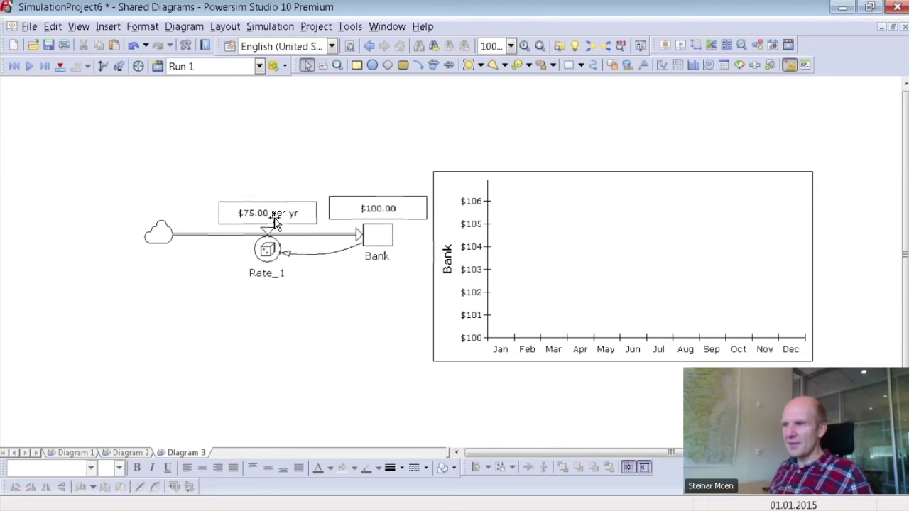
{"action": "double_click", "coordinate": [267, 249]}
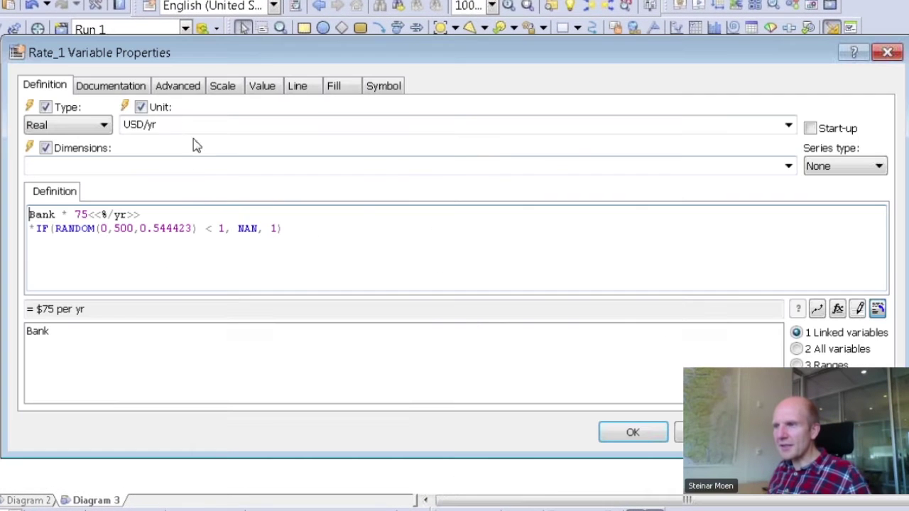
{"action": "left_click", "coordinate": [168, 124]}
{"action": "left_click", "coordinate": [172, 126]}
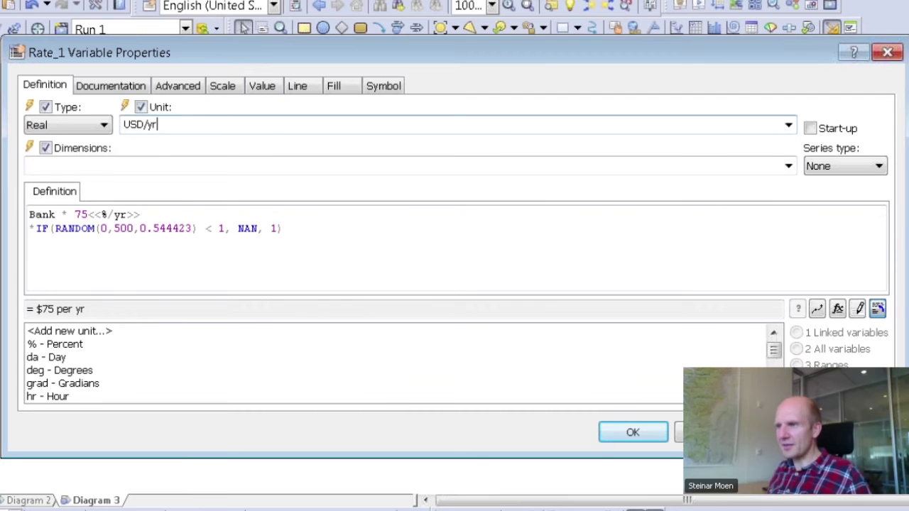
{"action": "key", "text": "BackSpace"}
{"action": "key", "text": "BackSpace"}
{"action": "type", "text": "da"}
{"action": "key", "text": "Return"}
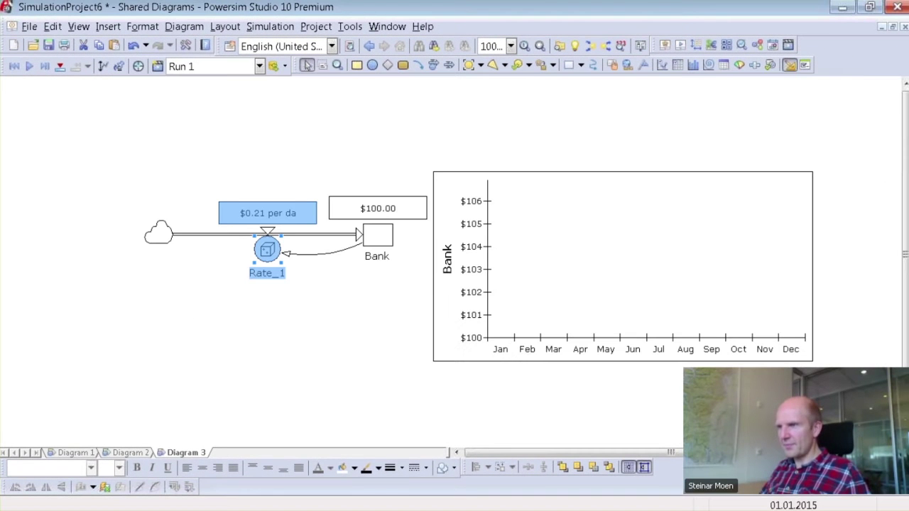
{"action": "key", "text": "F5"}
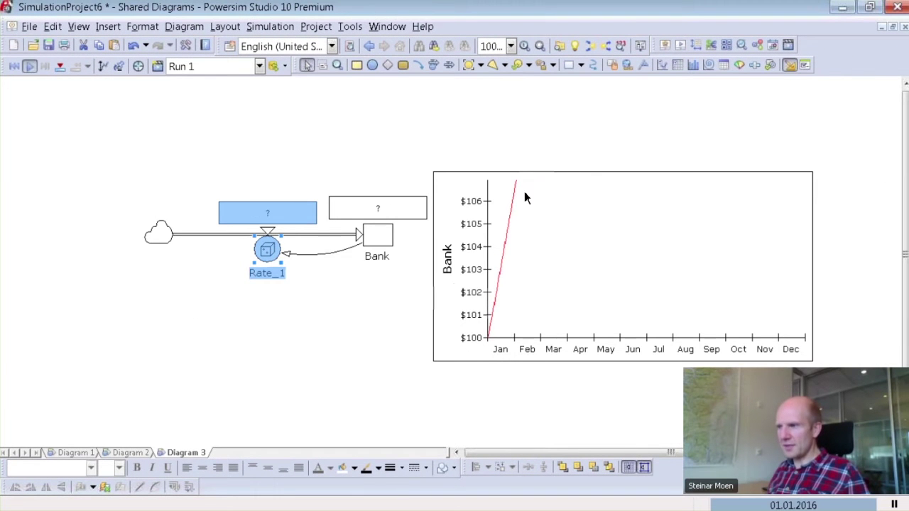
Step: Reset the simulation and advance it one day at a time to 04.02.2015, watching the Rate_1 and Bank values
{"action": "key", "text": "ctrl+F5"}
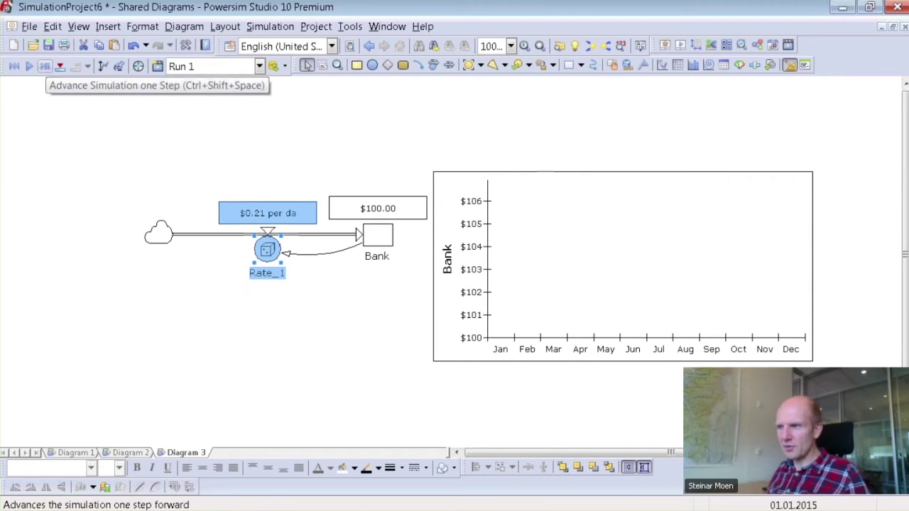
{"action": "left_click", "coordinate": [45, 66]}
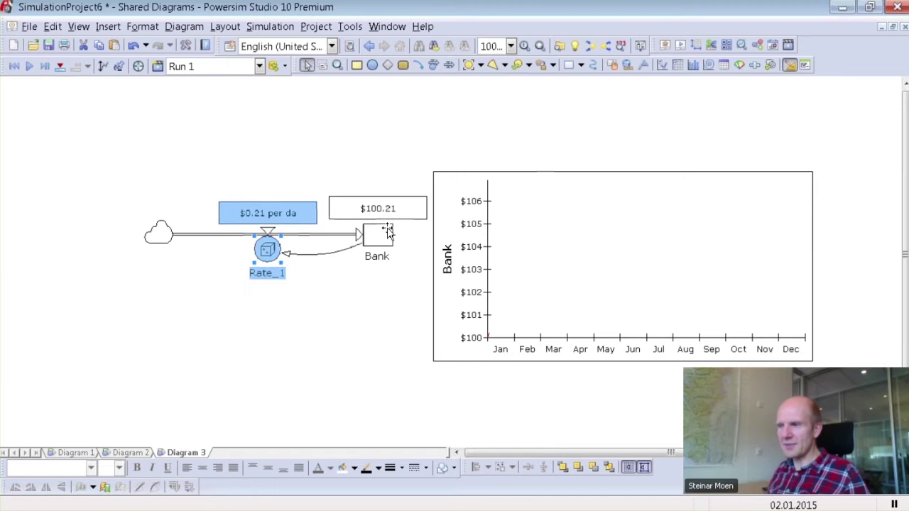
{"action": "left_click", "coordinate": [45, 66]}
{"action": "left_click", "coordinate": [45, 66]}
{"action": "left_click", "coordinate": [45, 66]}
{"action": "left_click", "coordinate": [45, 66]}
{"action": "left_click", "coordinate": [45, 66]}
{"action": "left_click", "coordinate": [45, 66]}
{"action": "left_click", "coordinate": [45, 66]}
{"action": "left_click", "coordinate": [45, 67]}
{"action": "left_click", "coordinate": [45, 66]}
{"action": "left_click", "coordinate": [44, 66]}
{"action": "left_click", "coordinate": [44, 66]}
{"action": "left_click", "coordinate": [45, 66]}
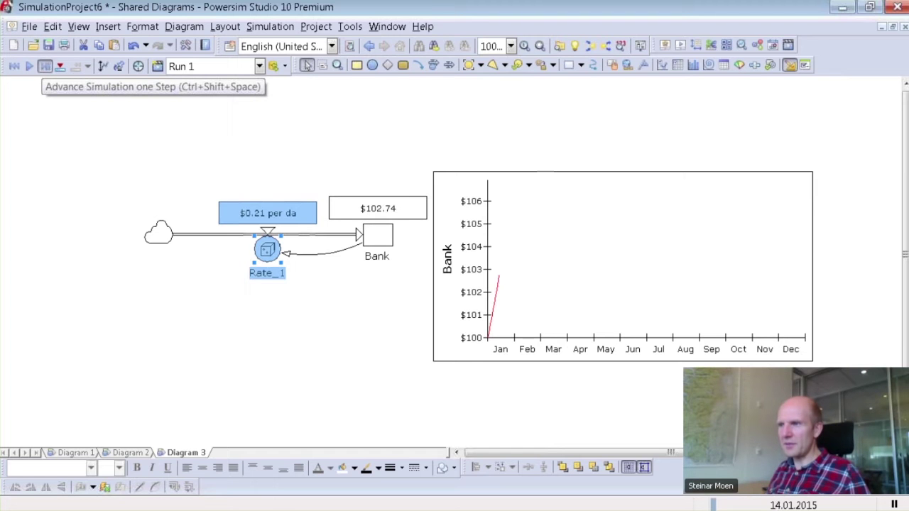
{"action": "left_click", "coordinate": [45, 66]}
{"action": "left_click", "coordinate": [45, 66]}
{"action": "left_click", "coordinate": [45, 66]}
{"action": "left_click", "coordinate": [45, 66]}
{"action": "left_click", "coordinate": [45, 66]}
{"action": "left_click", "coordinate": [45, 67]}
{"action": "left_click", "coordinate": [44, 66]}
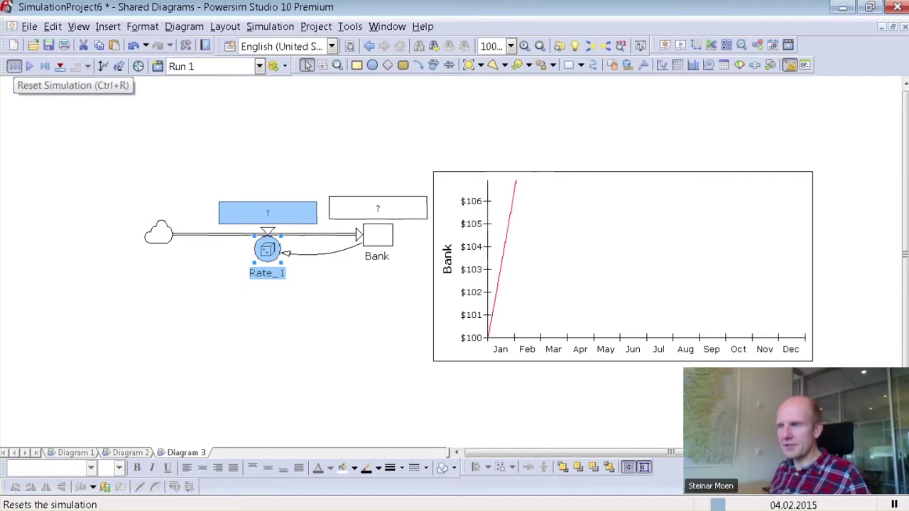
Step: Reset the simulation and add cue points at 13.01.2015 and 26.01.2015 while advancing it
{"action": "left_click", "coordinate": [14, 66]}
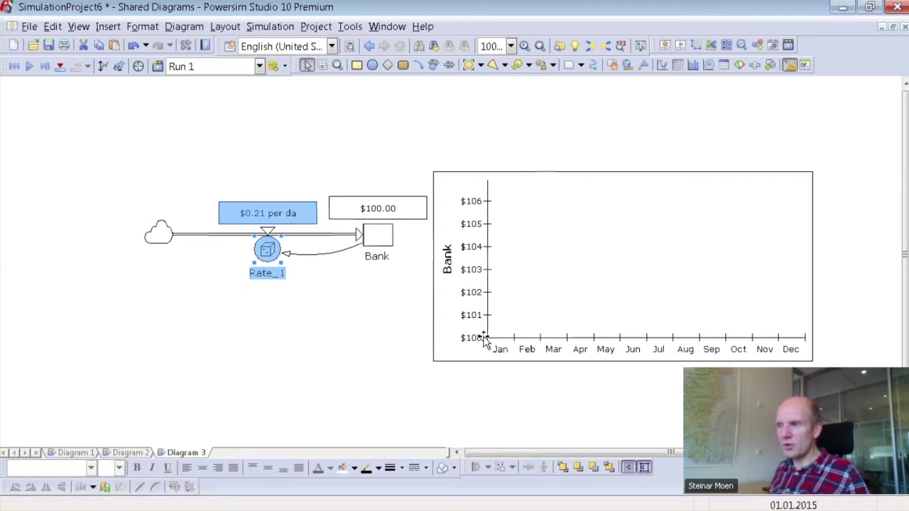
{"action": "left_click", "coordinate": [60, 67]}
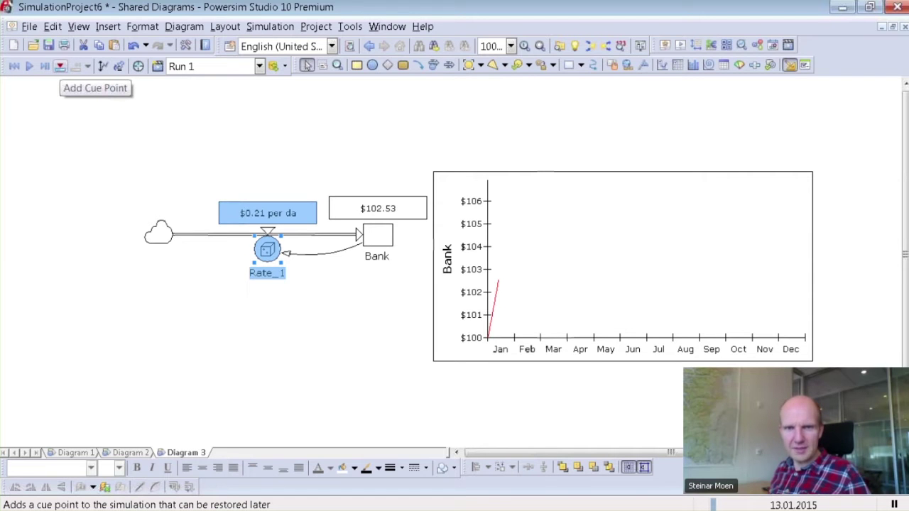
{"action": "left_click", "coordinate": [60, 66]}
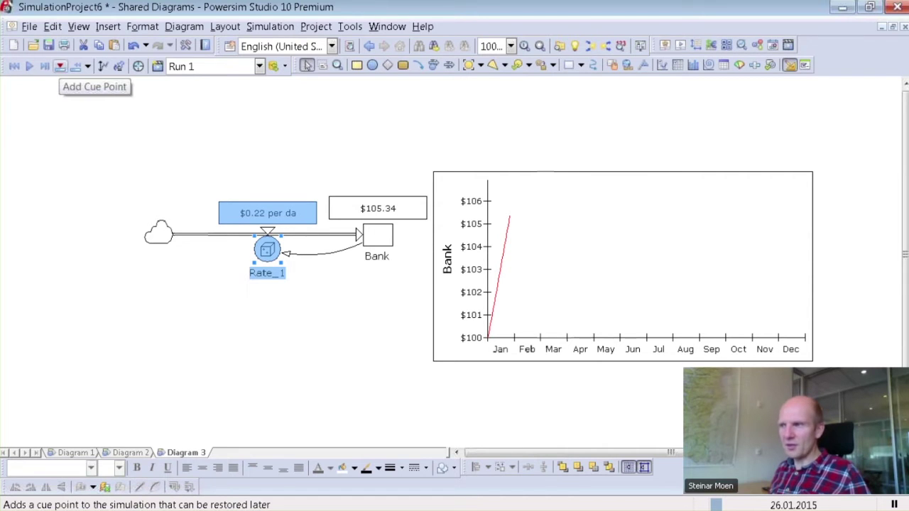
{"action": "left_click", "coordinate": [59, 66]}
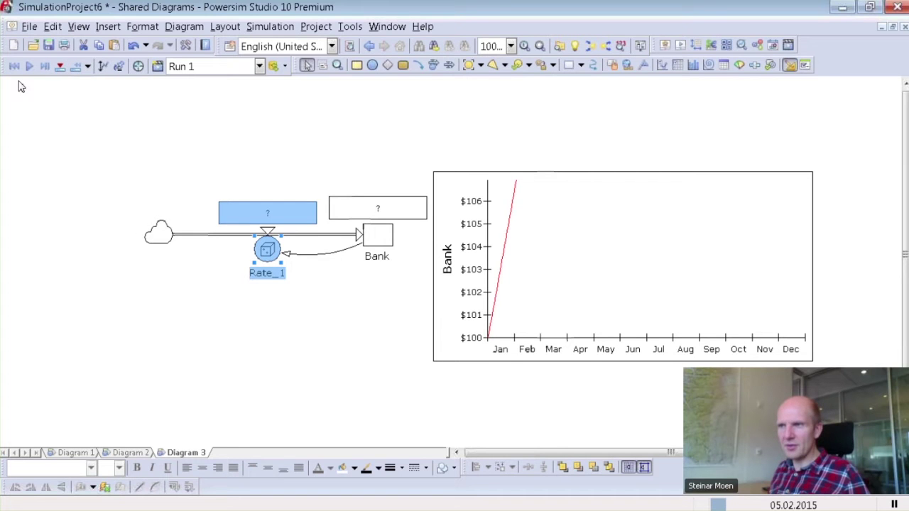
Step: Restore the 26.01.2015 cue point and replay the simulation from it, returning to it a second time
{"action": "left_click", "coordinate": [79, 69]}
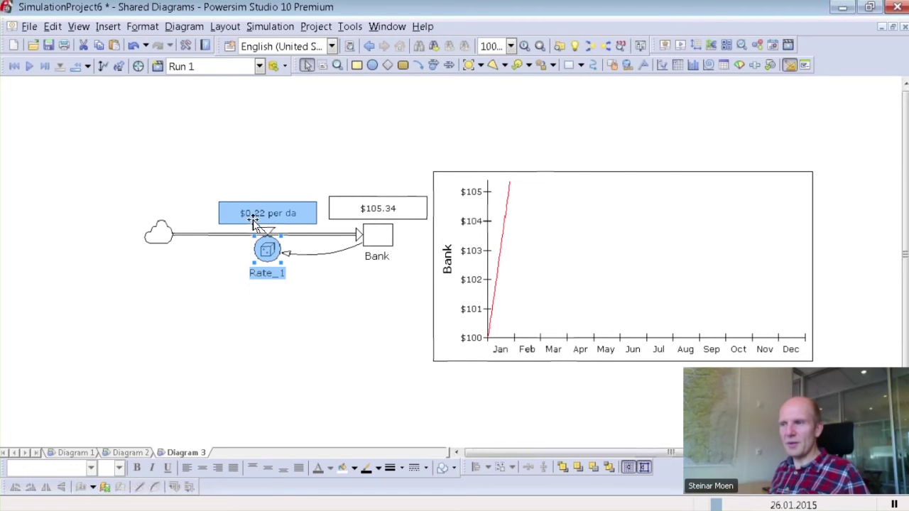
{"action": "mouse_move", "coordinate": [364, 235]}
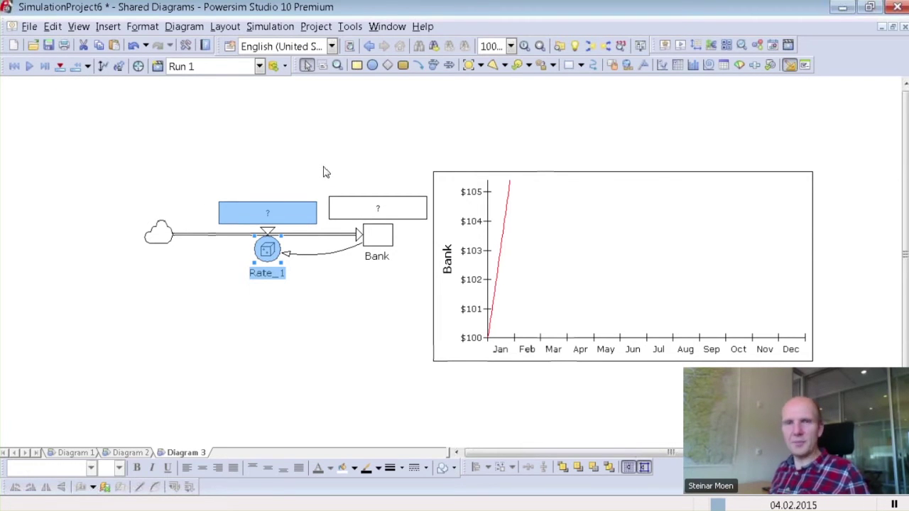
{"action": "left_click", "coordinate": [75, 66]}
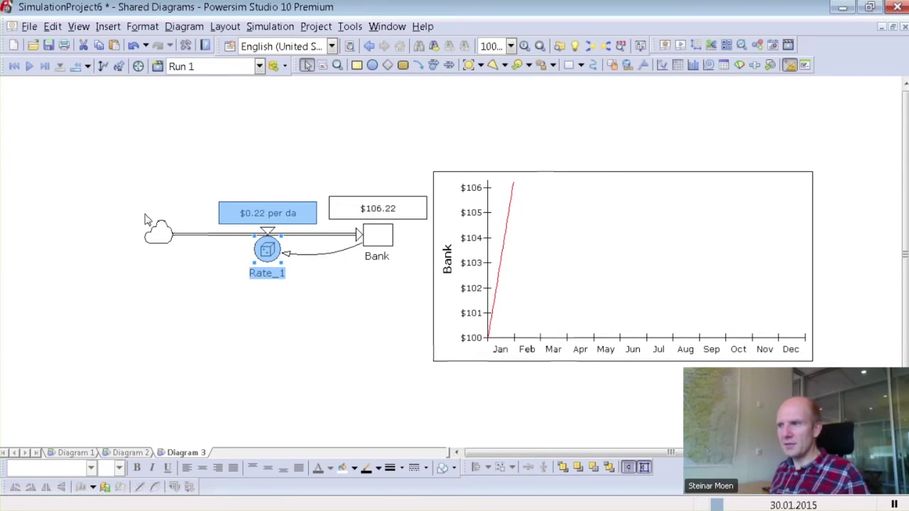
Step: Add a cue point at 30.01.2015, and restore it to advance the simulation to 03.02.2015
{"action": "left_click", "coordinate": [61, 66]}
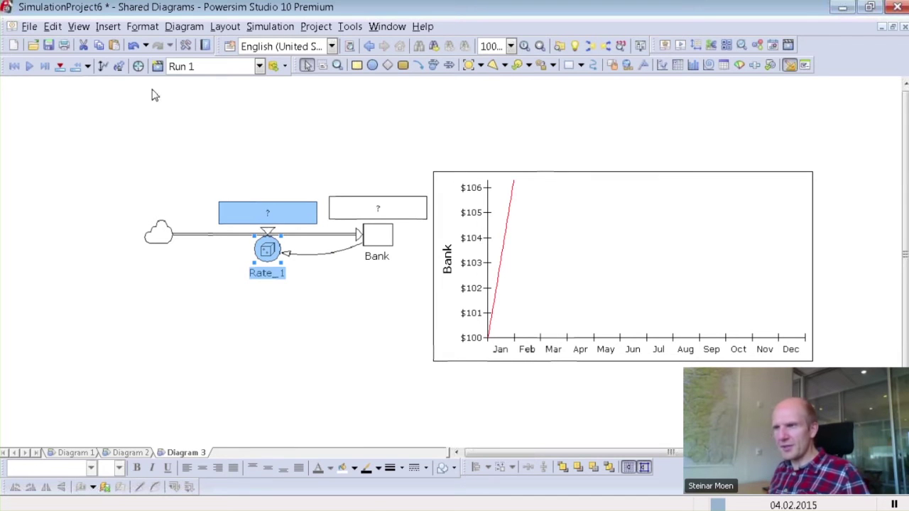
{"action": "left_click", "coordinate": [76, 66]}
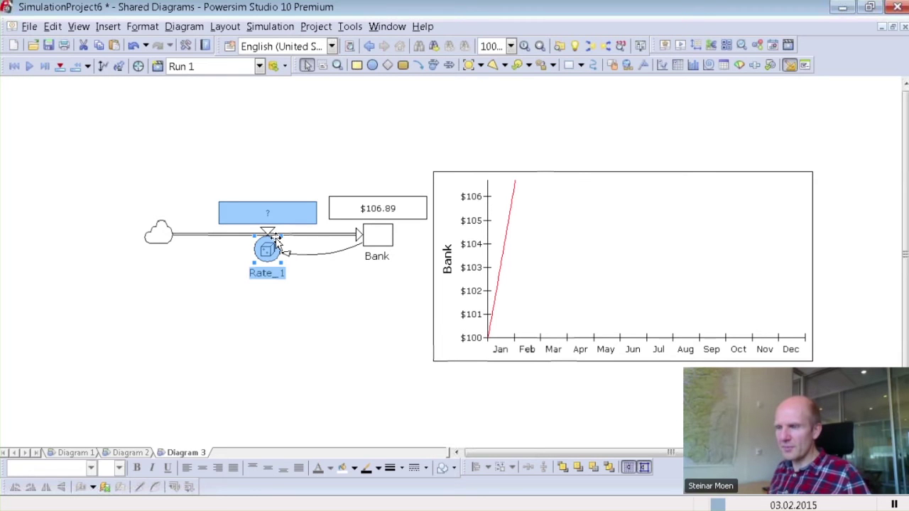
{"action": "mouse_move", "coordinate": [267, 249]}
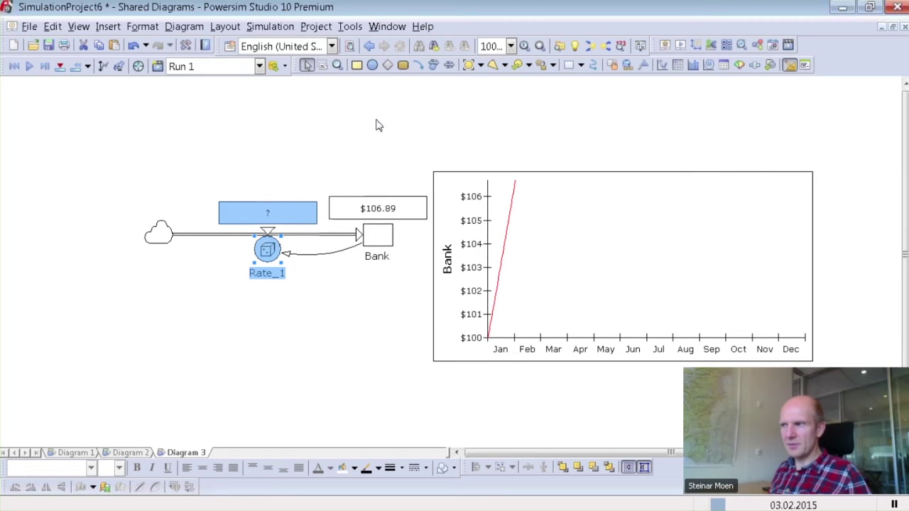
Step: Add an auxiliary variable below the flow and link Rate_1 to it
{"action": "left_click", "coordinate": [372, 64]}
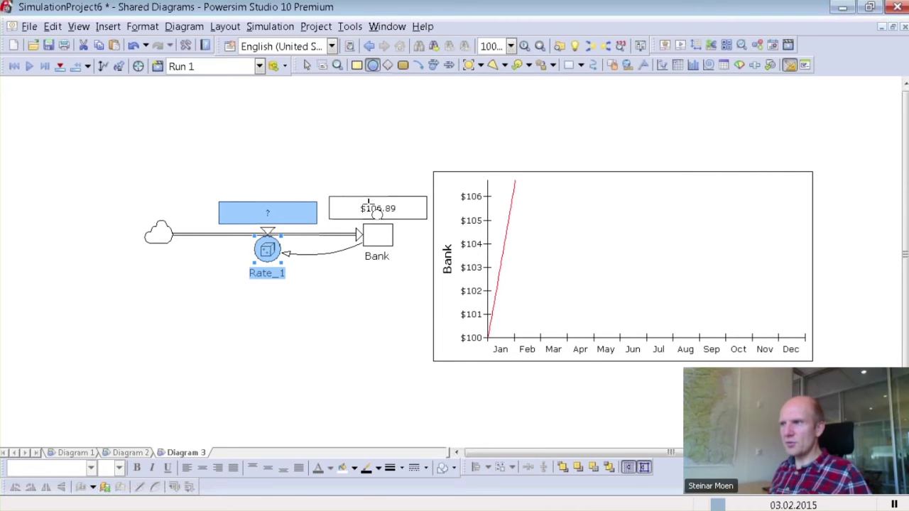
{"action": "left_click", "coordinate": [314, 322]}
{"action": "left_click", "coordinate": [418, 68]}
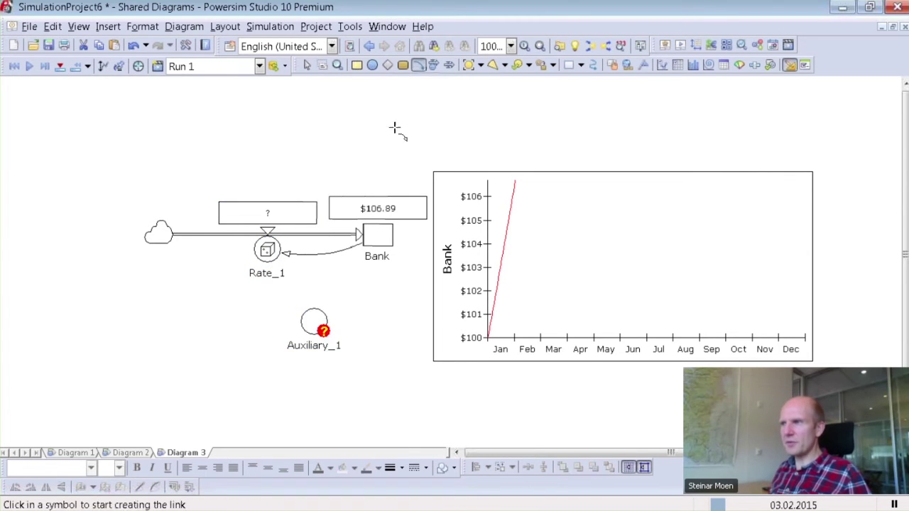
{"action": "left_click", "coordinate": [281, 262]}
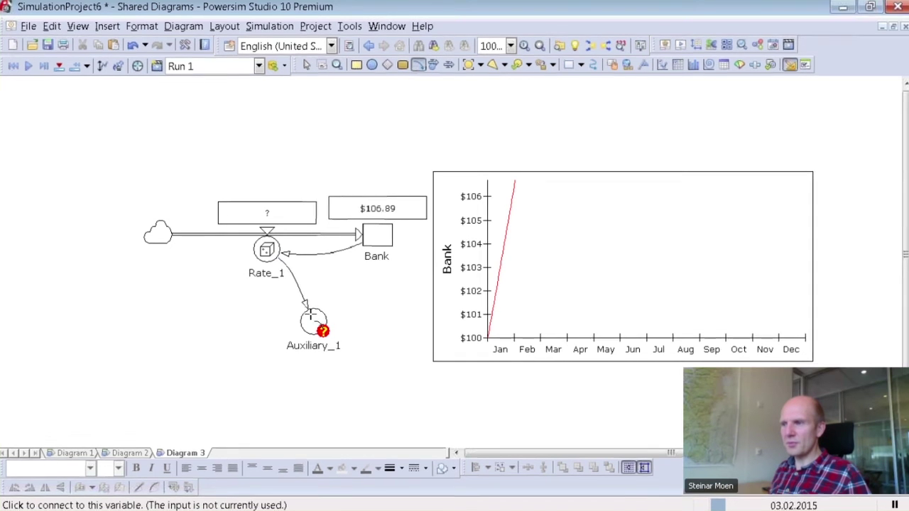
{"action": "left_click", "coordinate": [310, 319]}
Step: Define Auxiliary_1 as PAUSEIF(ISNAN(Rate_1)) and apply the definition
{"action": "double_click", "coordinate": [314, 321]}
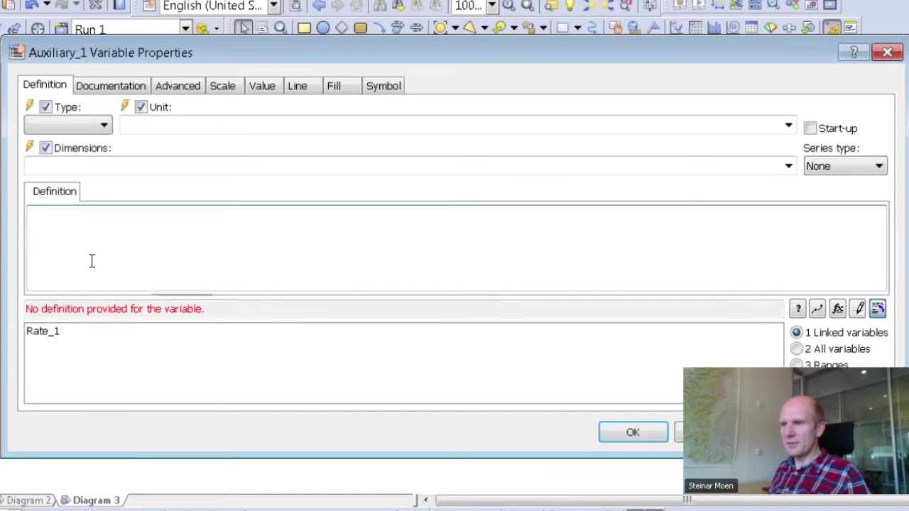
{"action": "type", "text": "pauseif(isnan("}
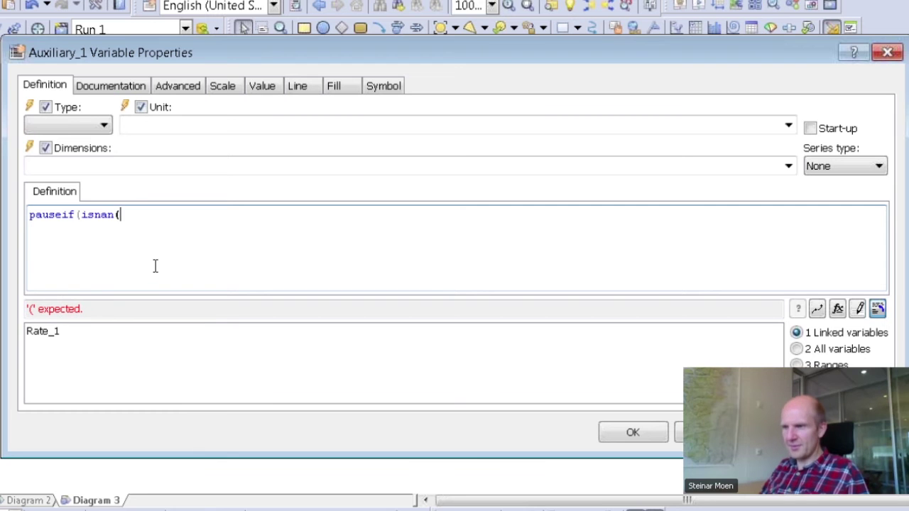
{"action": "double_click", "coordinate": [42, 335]}
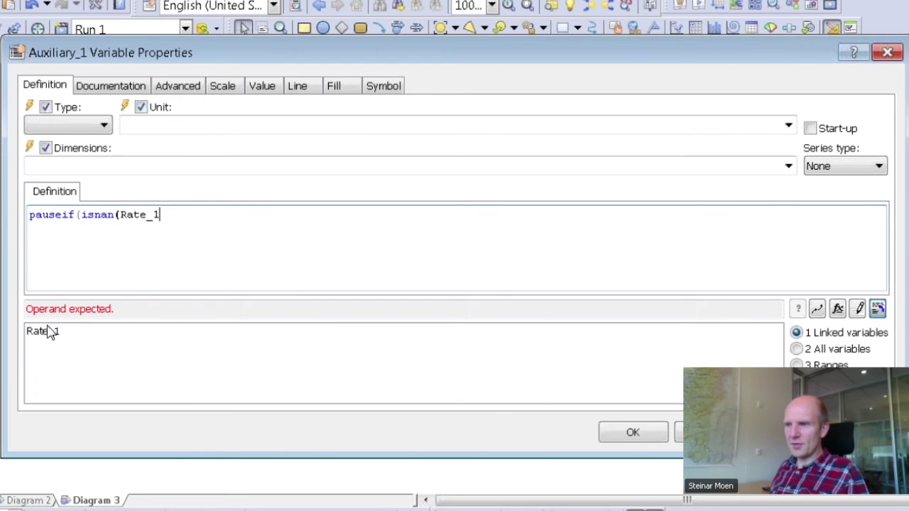
{"action": "type", "text": "))"}
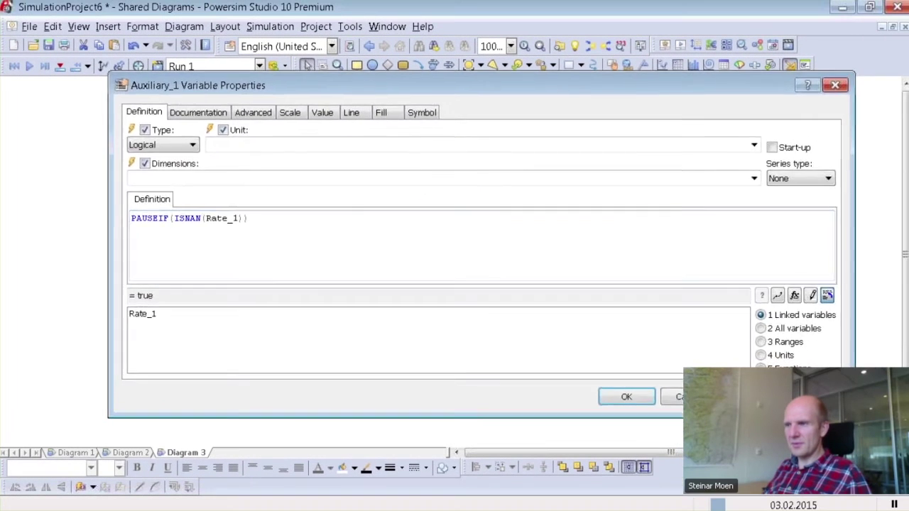
{"action": "key", "text": "Return"}
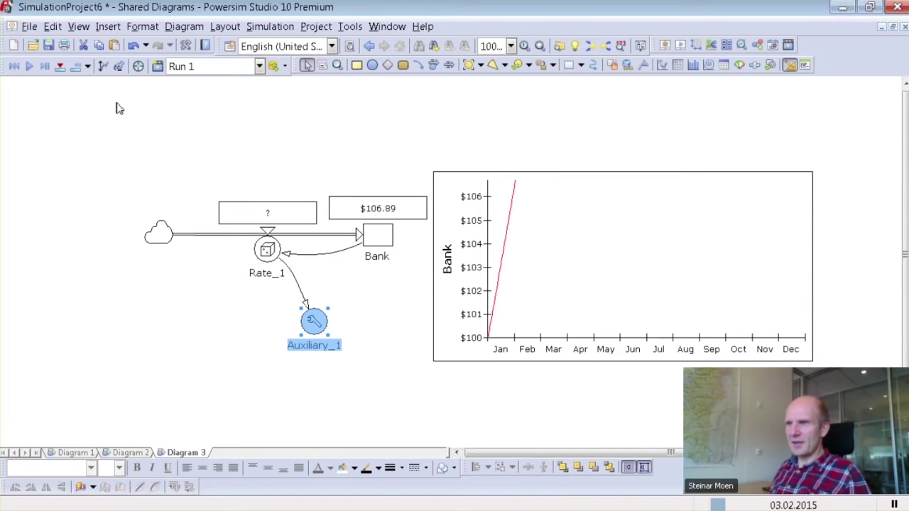
Step: Restore the 26.01.2015 cue point and run the simulation, resuming it after each automatic pause
{"action": "left_click", "coordinate": [76, 67]}
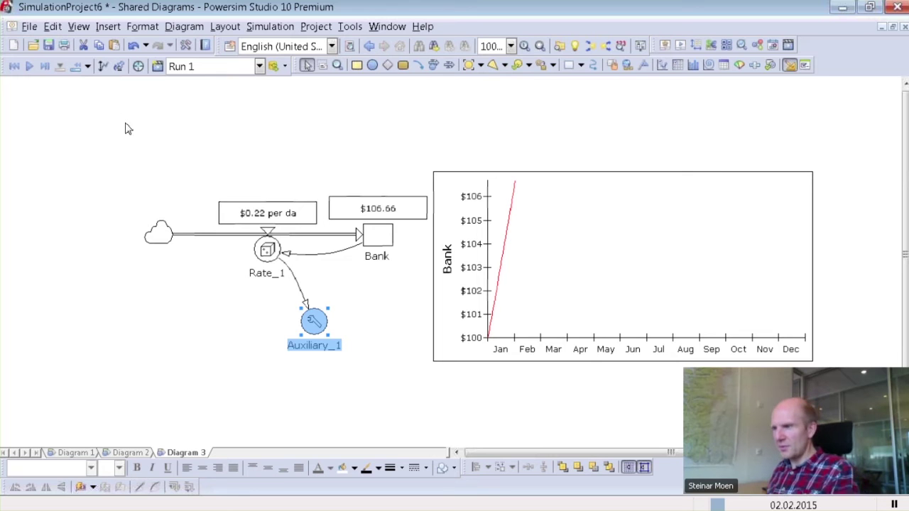
{"action": "left_click", "coordinate": [87, 66]}
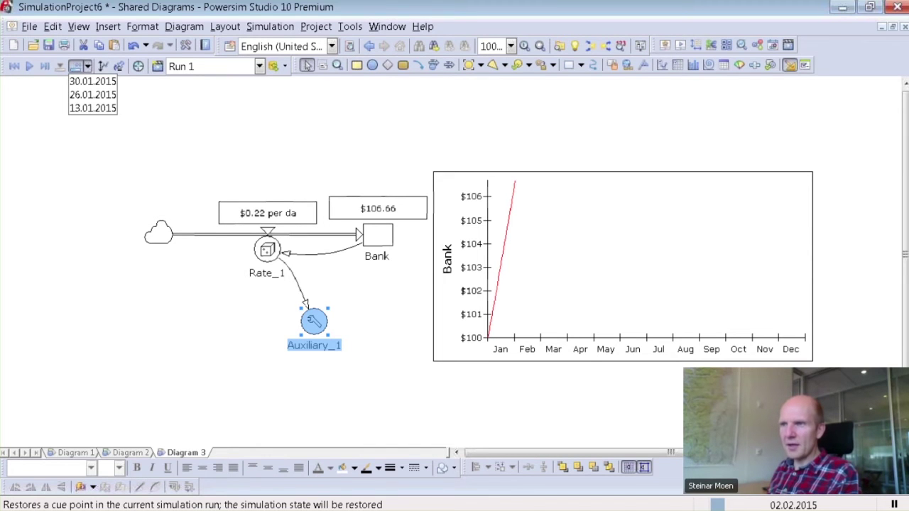
{"action": "left_click", "coordinate": [92, 95]}
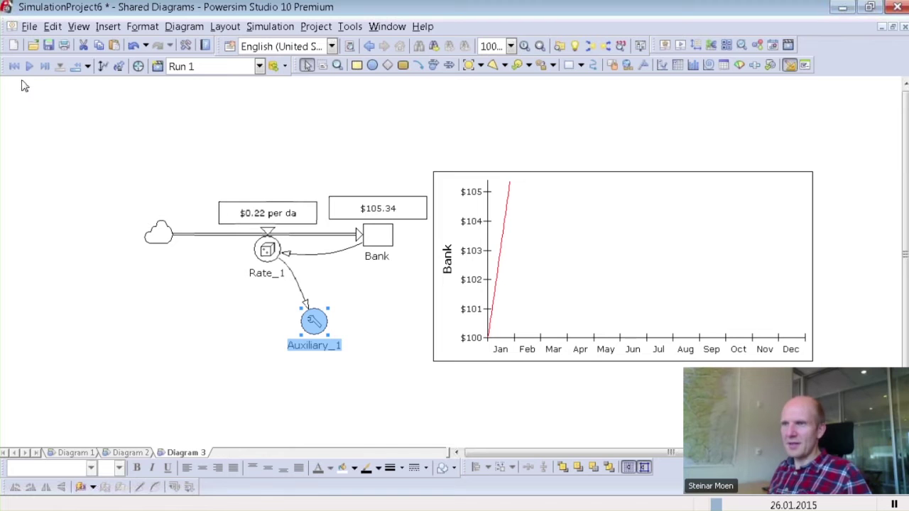
{"action": "left_click", "coordinate": [28, 66]}
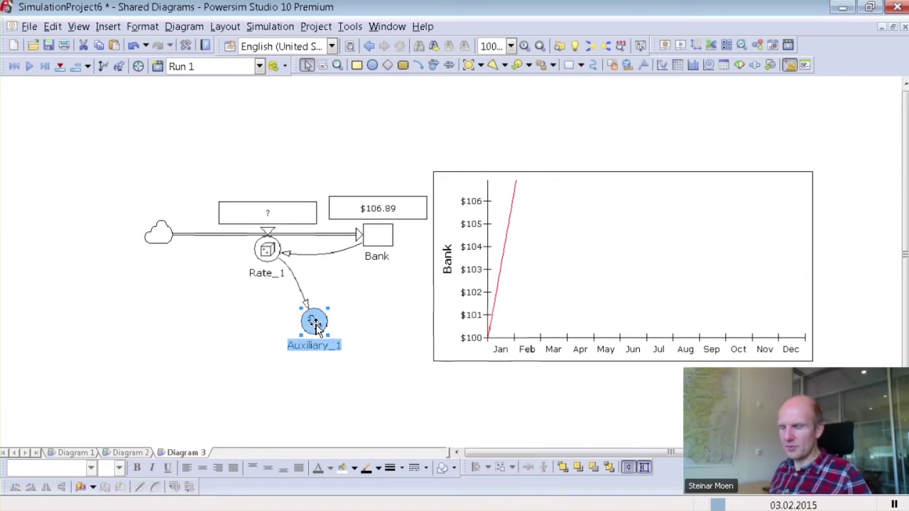
{"action": "mouse_move", "coordinate": [315, 325]}
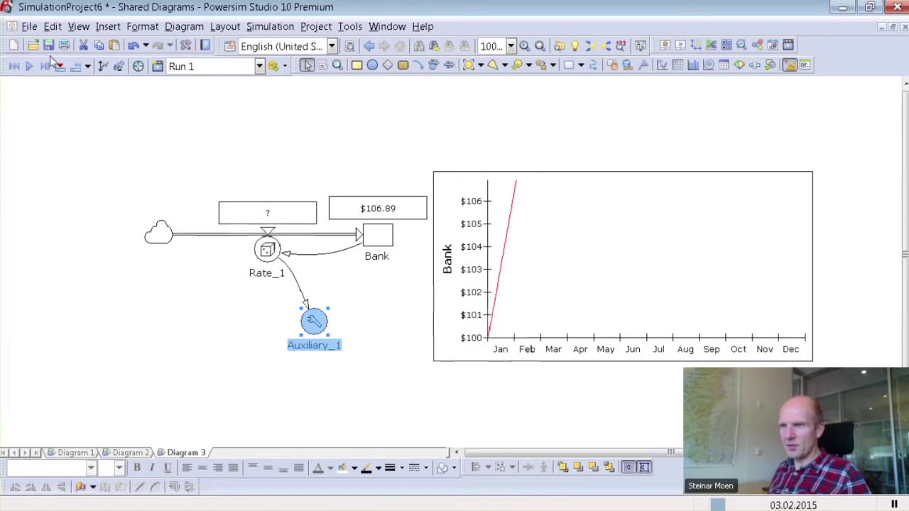
{"action": "left_click", "coordinate": [29, 66]}
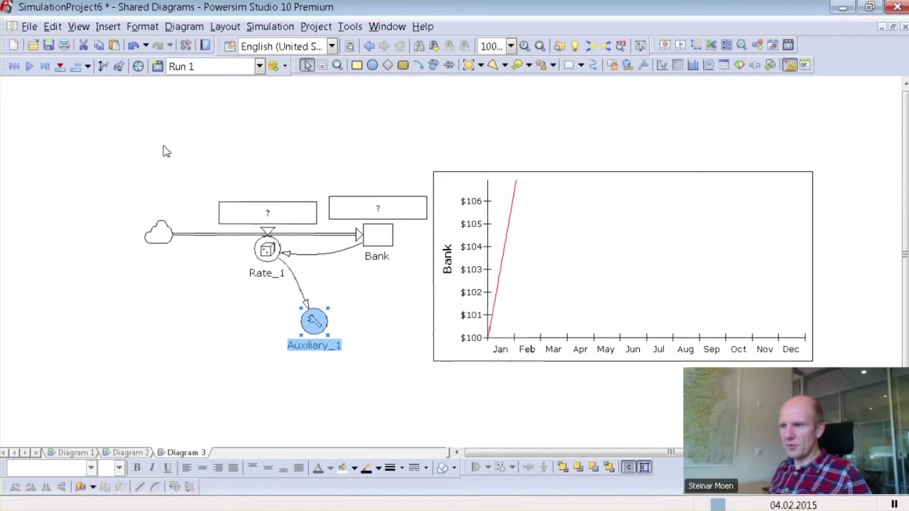
{"action": "left_click", "coordinate": [29, 66]}
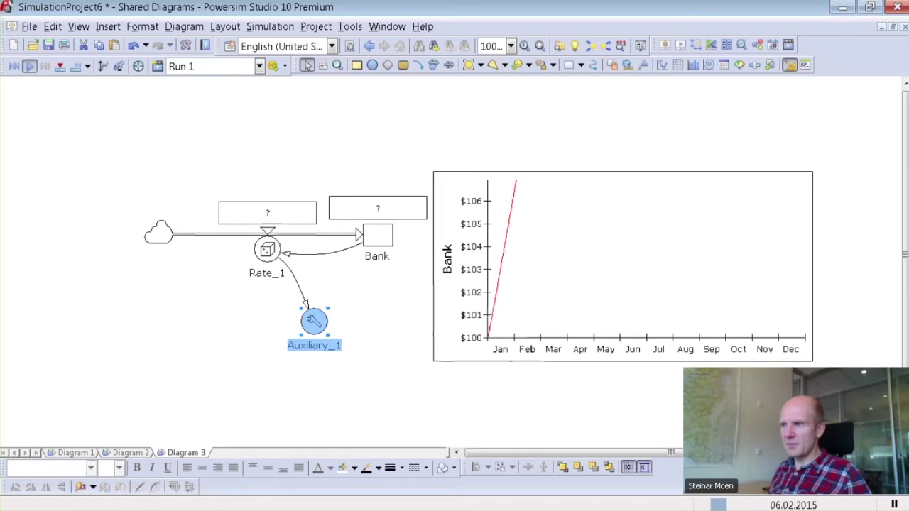
Step: Show an auto report for Auxiliary_1 and move the variable down, clear of the Rate_1 symbol
{"action": "right_click", "coordinate": [314, 321]}
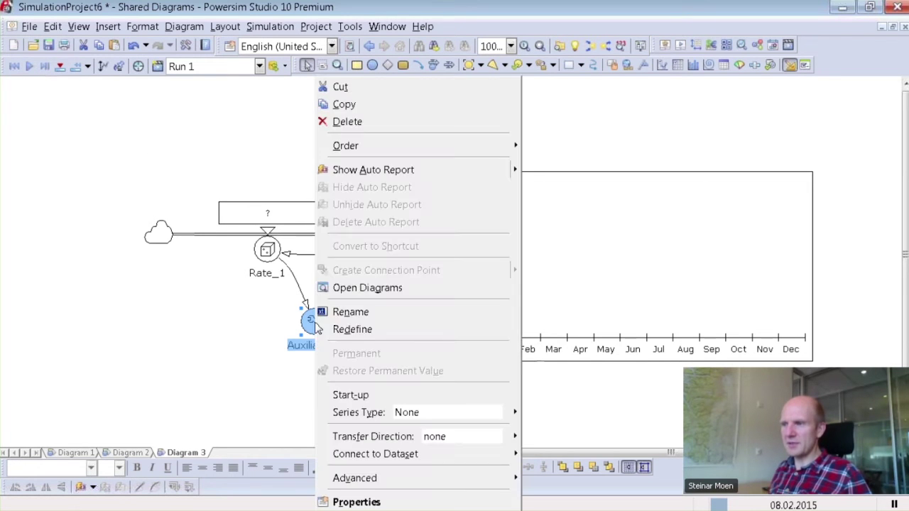
{"action": "left_click", "coordinate": [373, 169]}
{"action": "left_click_drag", "start_coordinate": [309, 319], "coordinate": [336, 362]}
{"action": "left_click", "coordinate": [287, 341]}
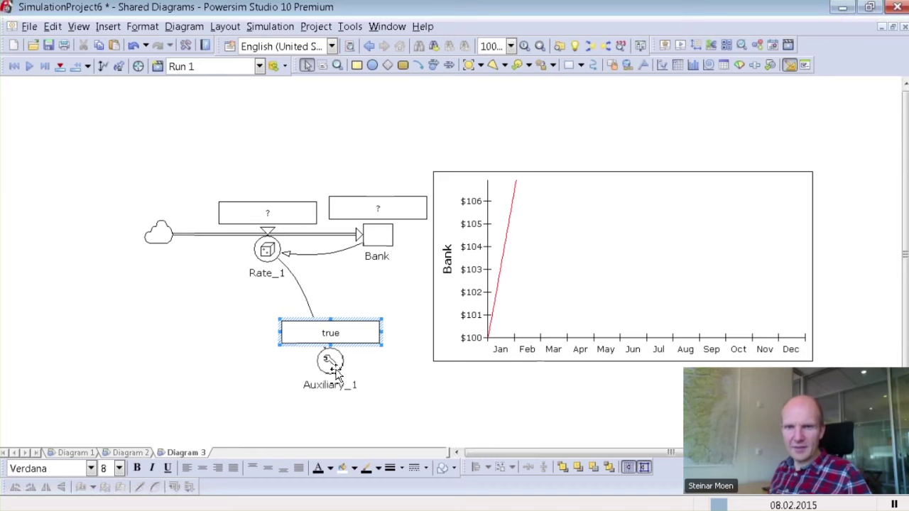
{"action": "left_click", "coordinate": [372, 376]}
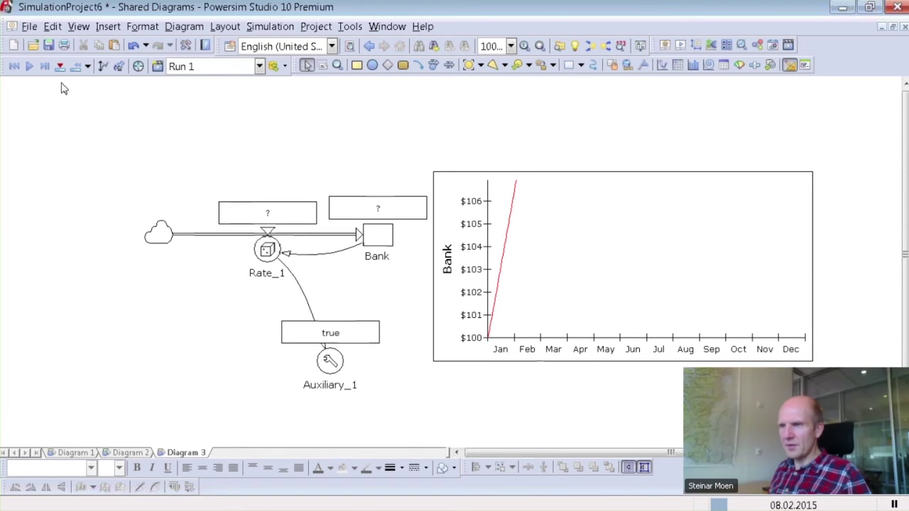
Step: Resume the simulation past its automatic pauses, and redefine Auxiliary_1 as PAUSEWHILE(ISNAN(Rate_1))
{"action": "left_click", "coordinate": [30, 67]}
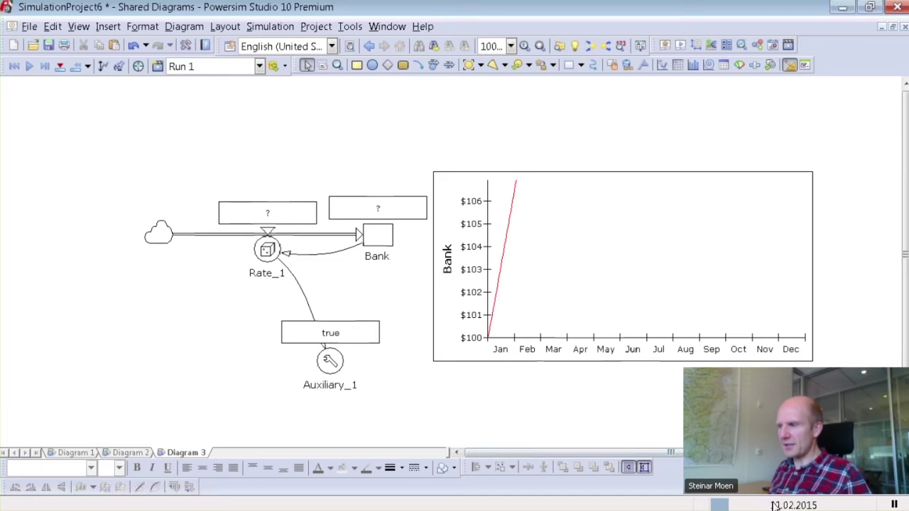
{"action": "left_click", "coordinate": [30, 67]}
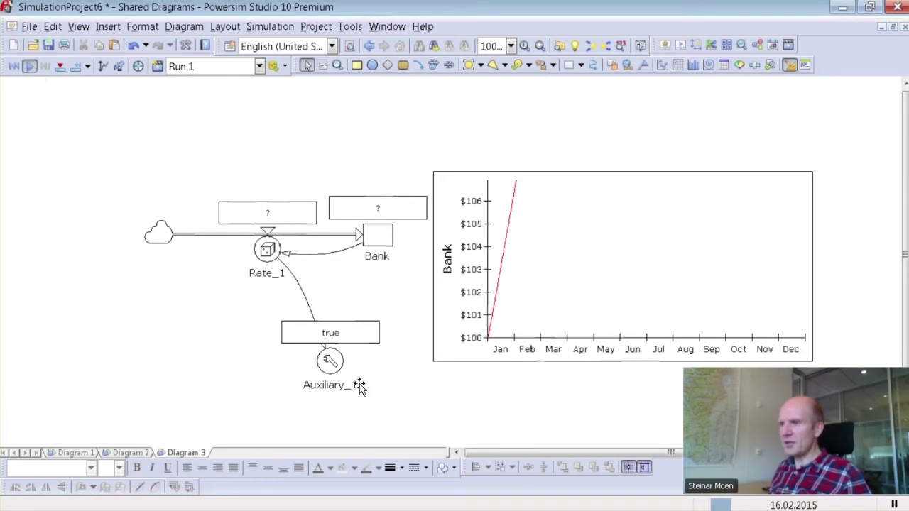
{"action": "left_click", "coordinate": [330, 360]}
{"action": "double_click", "coordinate": [330, 361]}
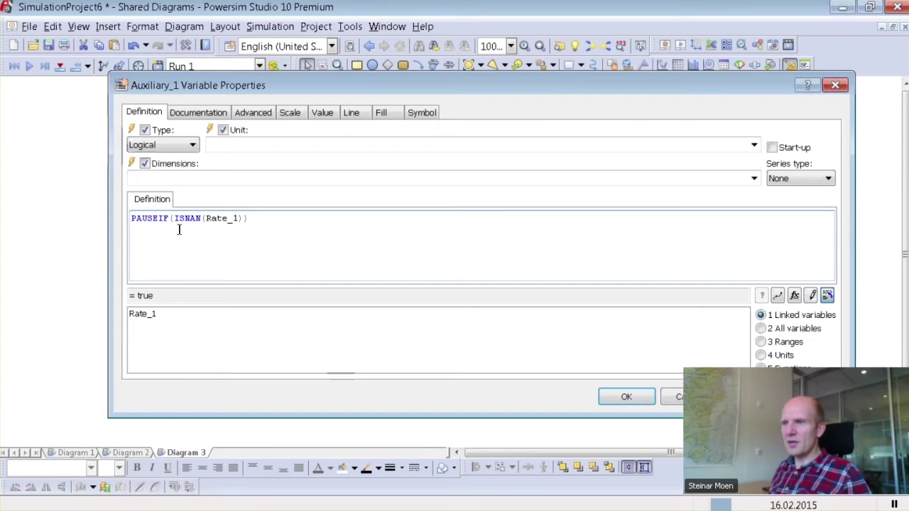
{"action": "left_click_drag", "start_coordinate": [156, 218], "coordinate": [171, 220]}
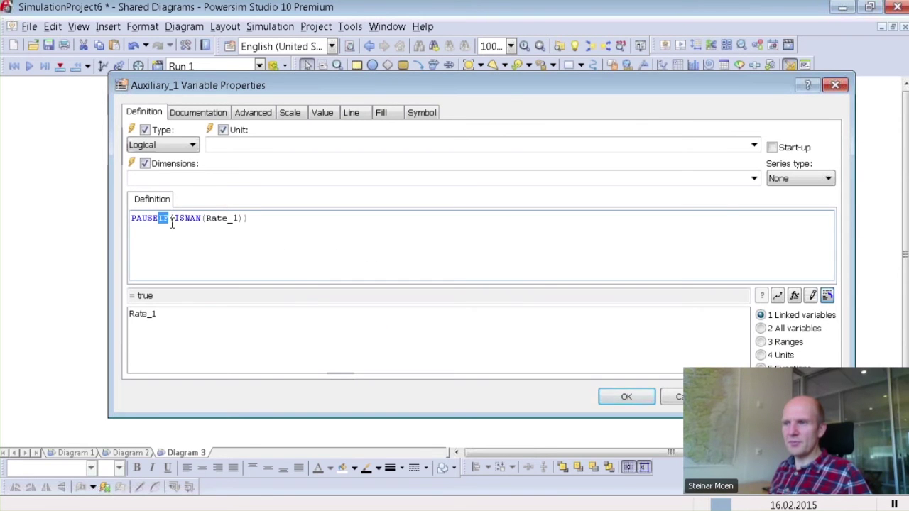
{"action": "type", "text": "WHILE"}
{"action": "key", "text": "Return"}
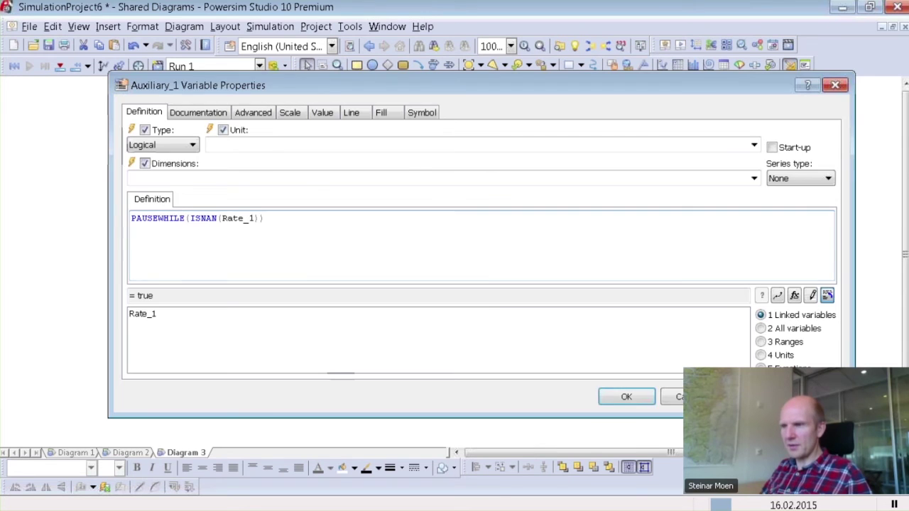
Step: Try to resume the blocked simulation, restore the 26.01.2015 cue point and run it again
{"action": "left_click", "coordinate": [30, 66]}
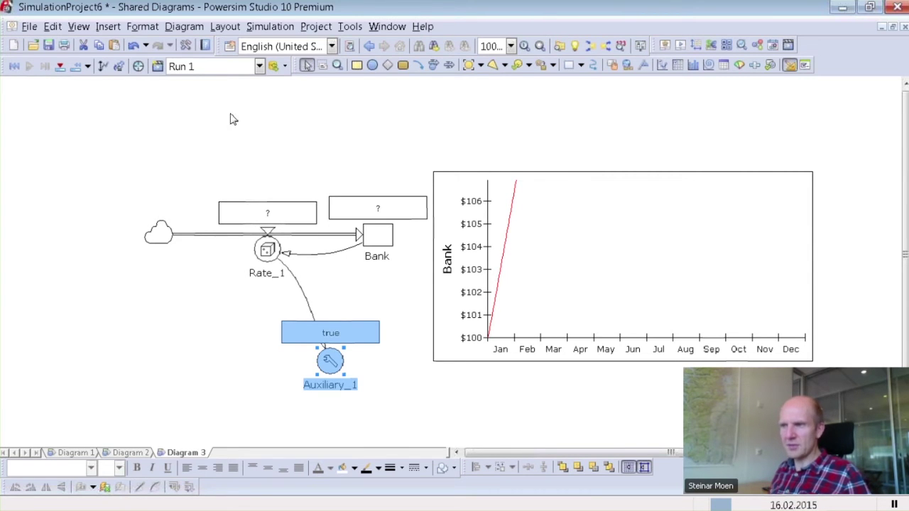
{"action": "left_click", "coordinate": [75, 67]}
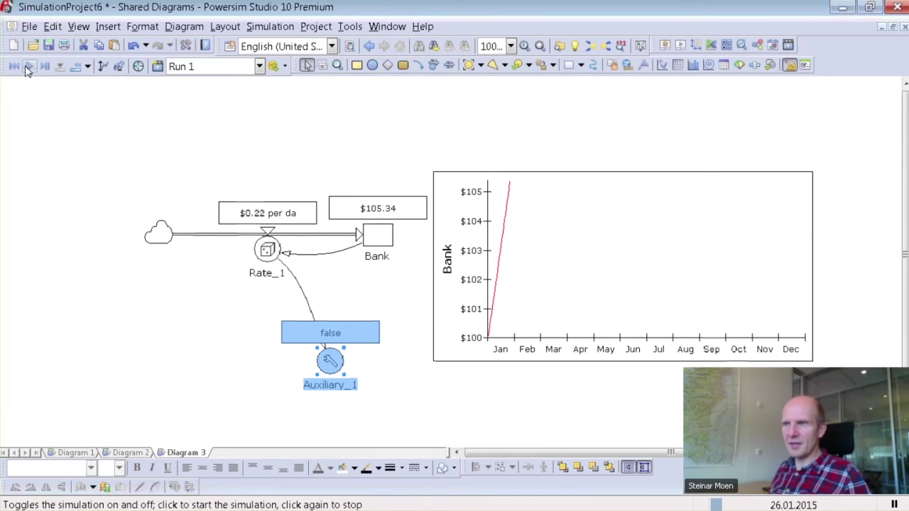
{"action": "left_click", "coordinate": [28, 67]}
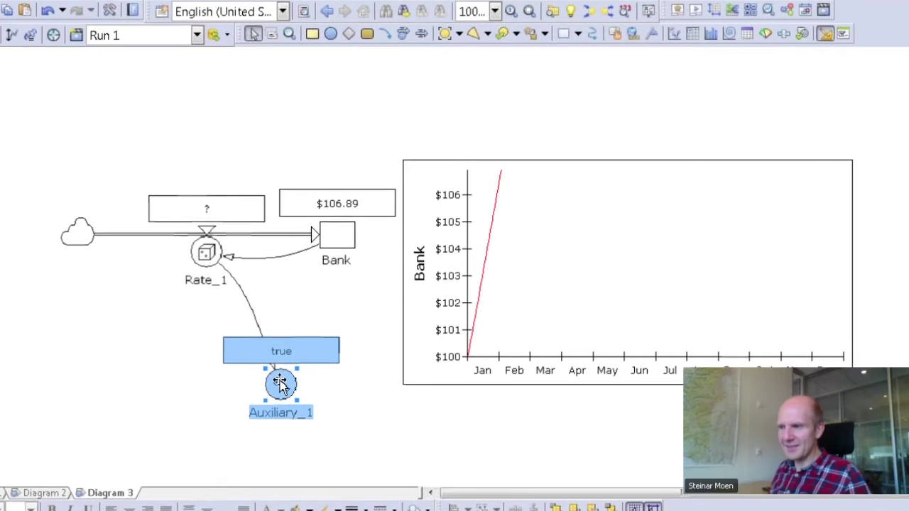
Step: Add 1 as the second argument of PAUSEWHILE in Auxiliary_1, giving PAUSEWHILE(ISNAN(Rate_1),1)
{"action": "double_click", "coordinate": [280, 384]}
{"action": "left_click", "coordinate": [193, 220]}
{"action": "type", "text": "),1"}
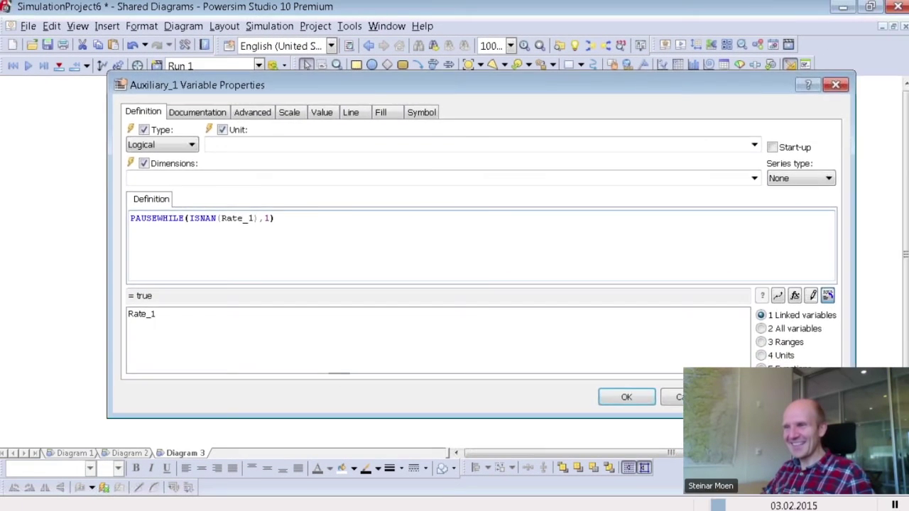
{"action": "key", "text": "Return"}
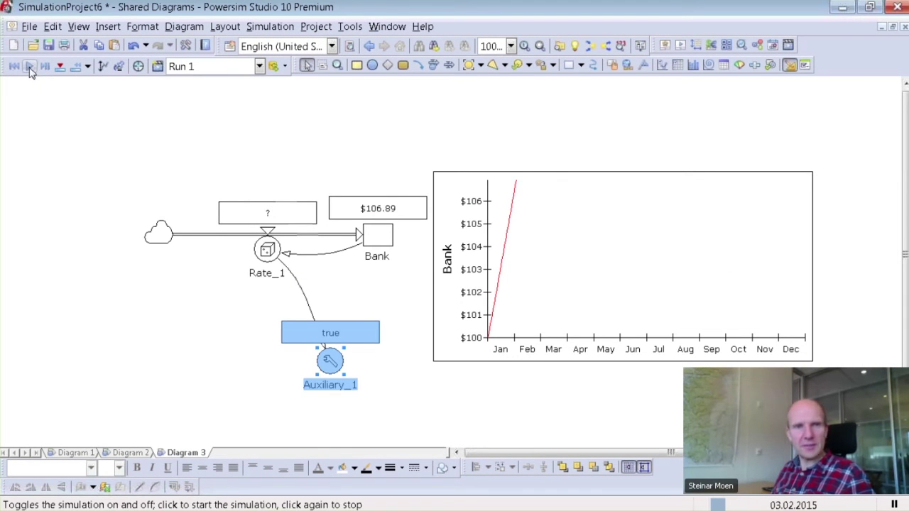
Step: Try to resume the simulation, move the pause message clear of the Bank value and dismiss it
{"action": "left_click", "coordinate": [29, 66]}
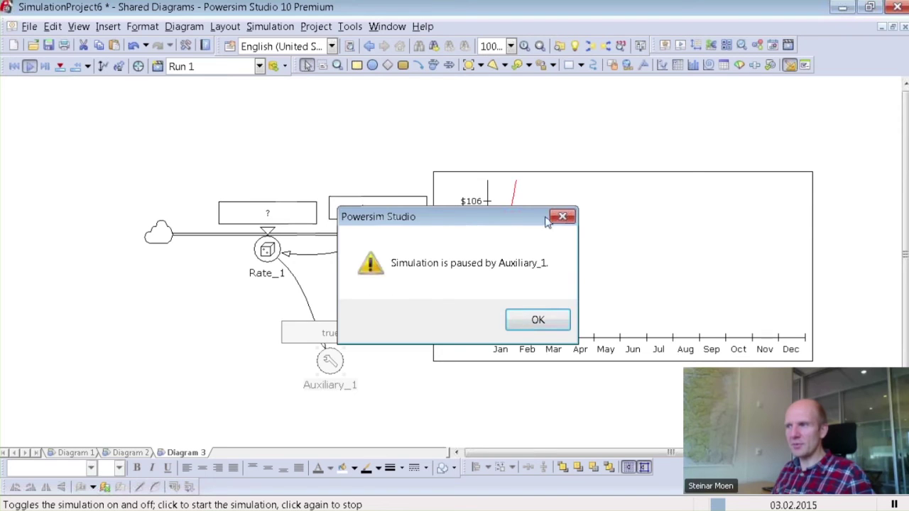
{"action": "left_click_drag", "start_coordinate": [523, 217], "coordinate": [645, 193]}
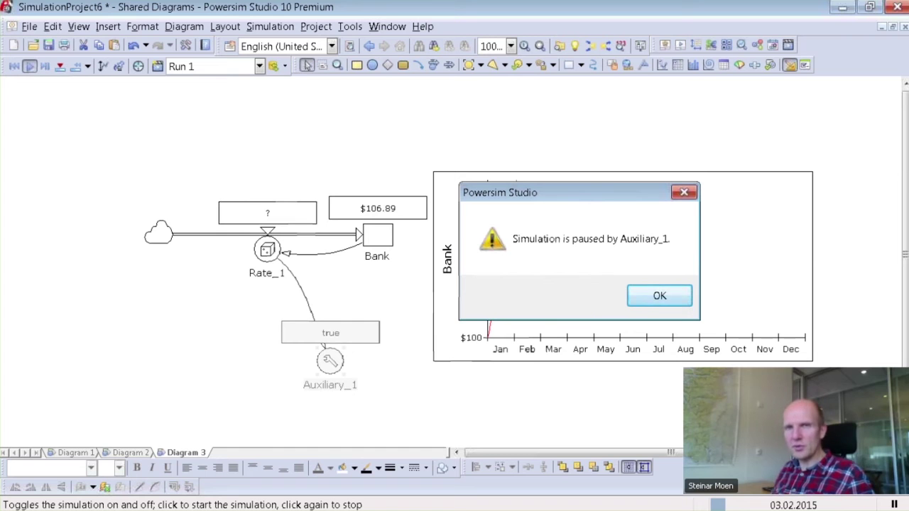
{"action": "left_click", "coordinate": [660, 299]}
Step: Document Auxiliary_1 with the text "There is an error in the flow..." and apply it
{"action": "double_click", "coordinate": [329, 361]}
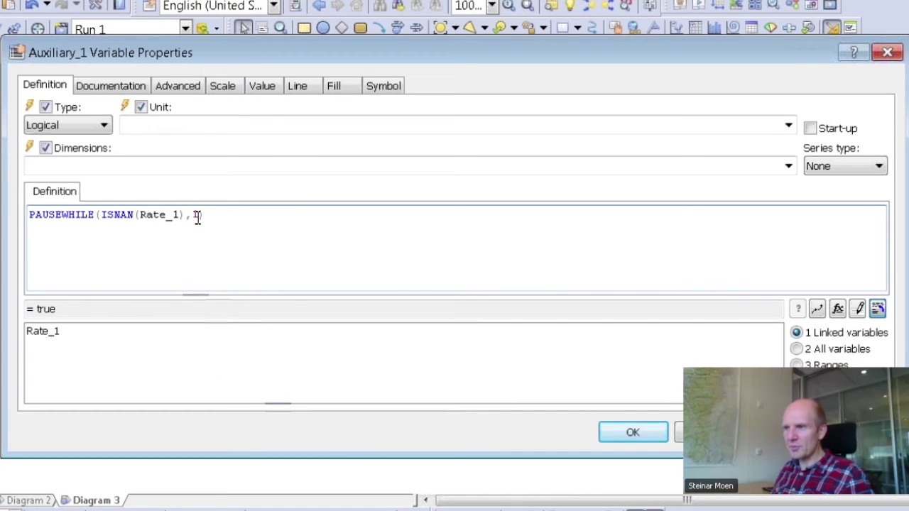
{"action": "left_click", "coordinate": [108, 86]}
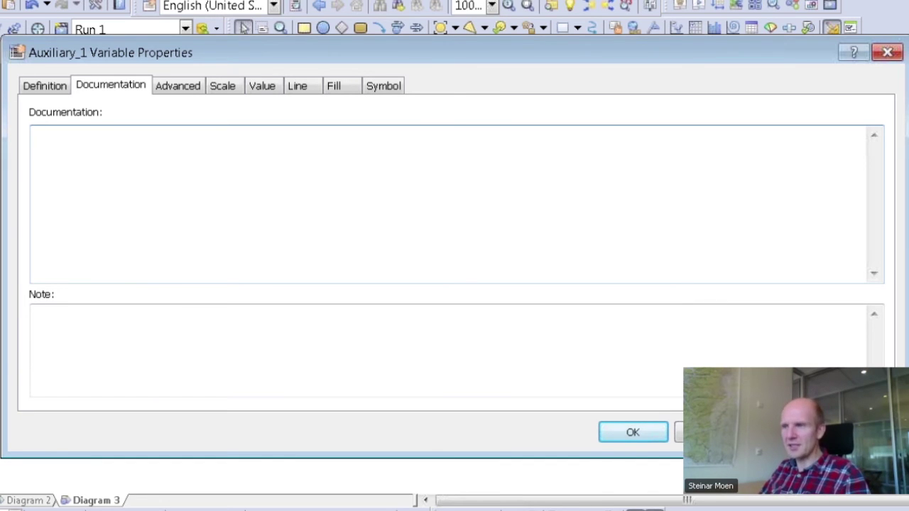
{"action": "type", "text": "There is an er"}
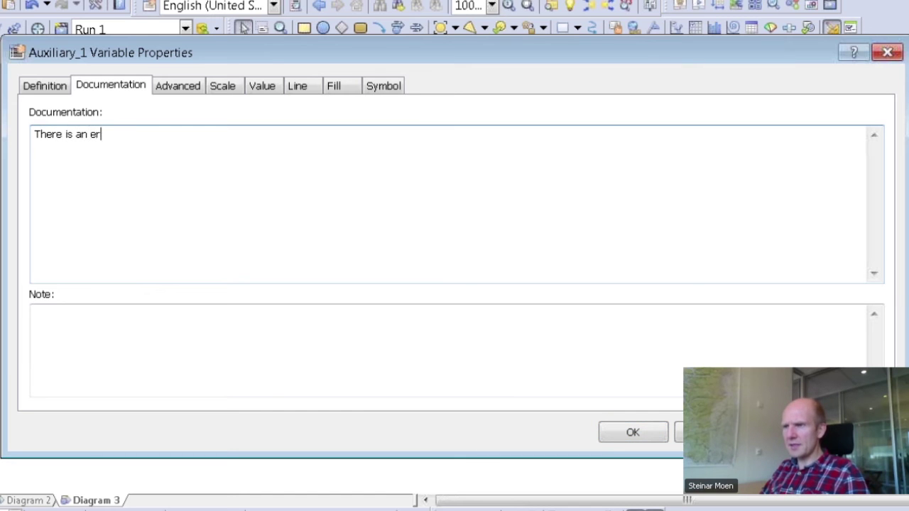
{"action": "type", "text": "the flow..."}
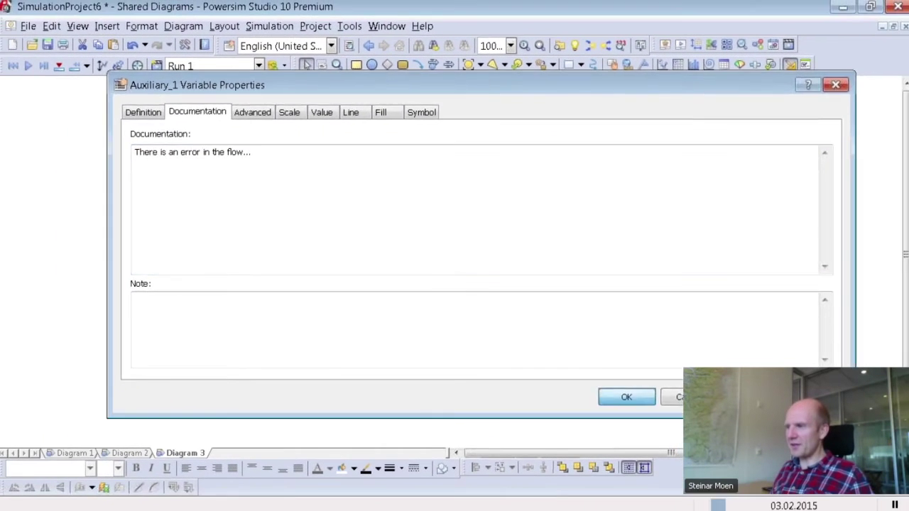
{"action": "left_click", "coordinate": [632, 433]}
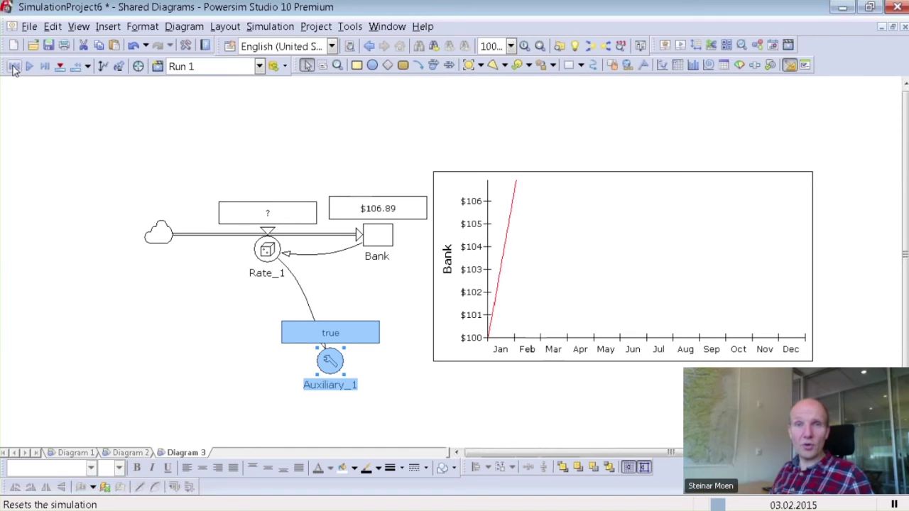
Step: Reset and run the simulation, try to resume it at the automatic pause, and dismiss the message
{"action": "left_click", "coordinate": [14, 67]}
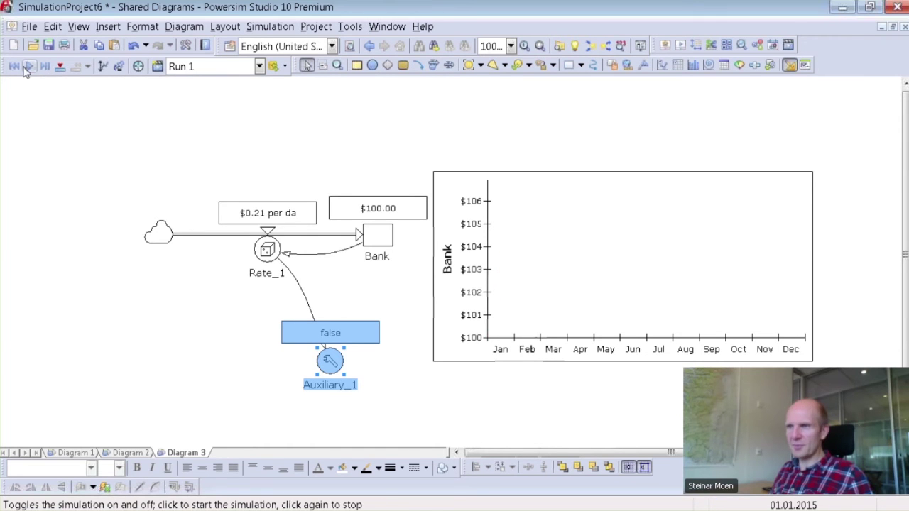
{"action": "left_click", "coordinate": [27, 67]}
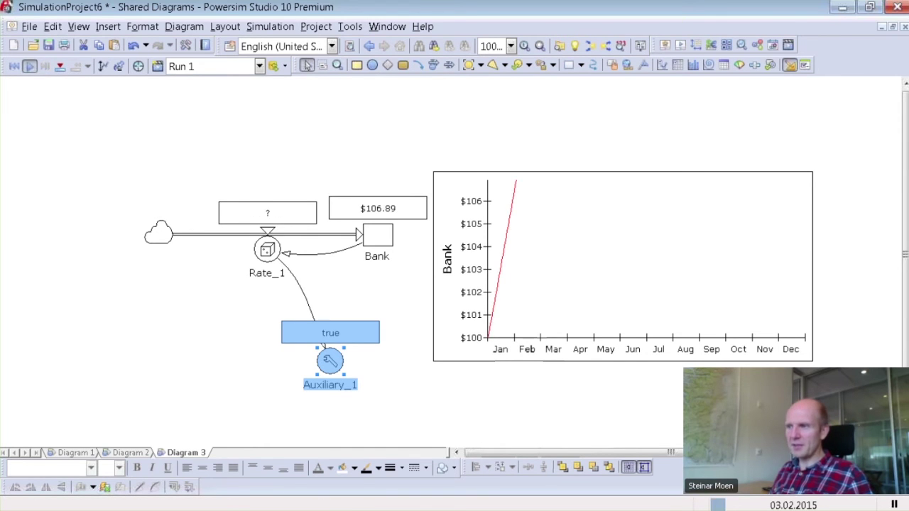
{"action": "left_click", "coordinate": [29, 66]}
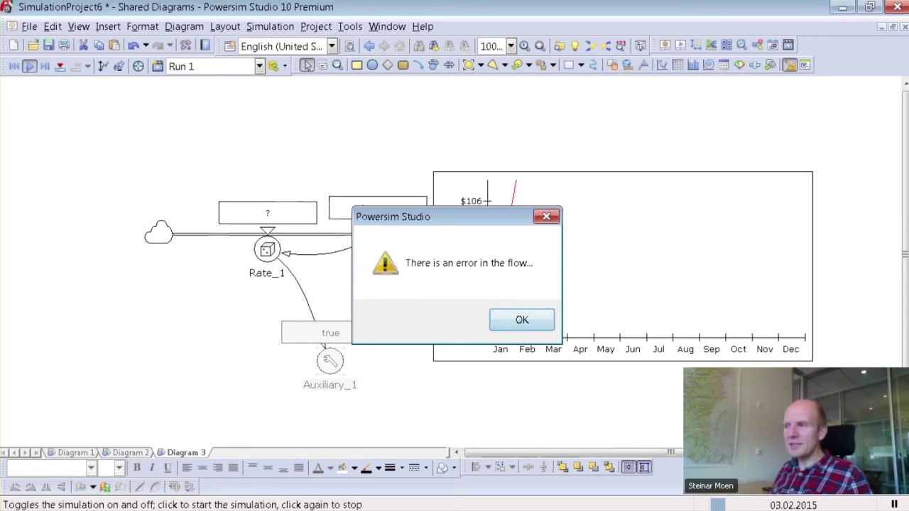
{"action": "left_click", "coordinate": [522, 319]}
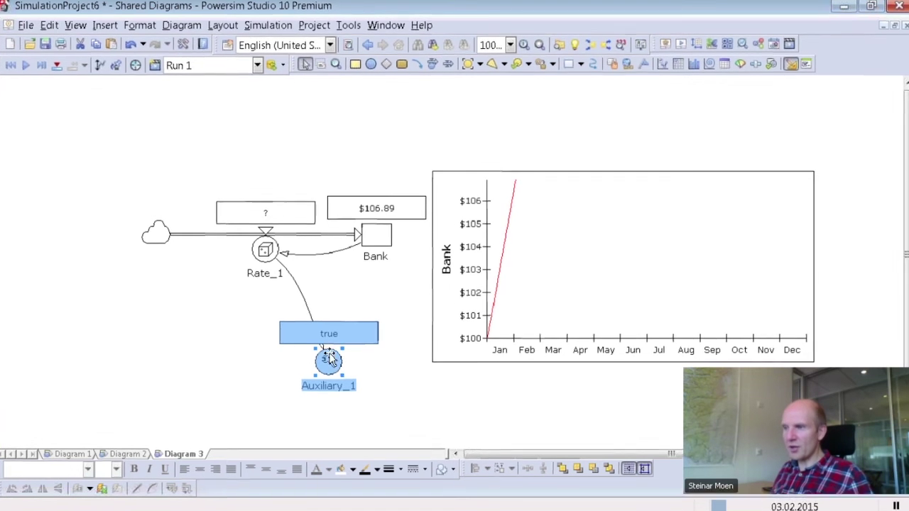
Step: Strip PAUSEWHILE and its second argument from Auxiliary_1, leaving the definition ISNAN(Rate_1)
{"action": "double_click", "coordinate": [329, 360]}
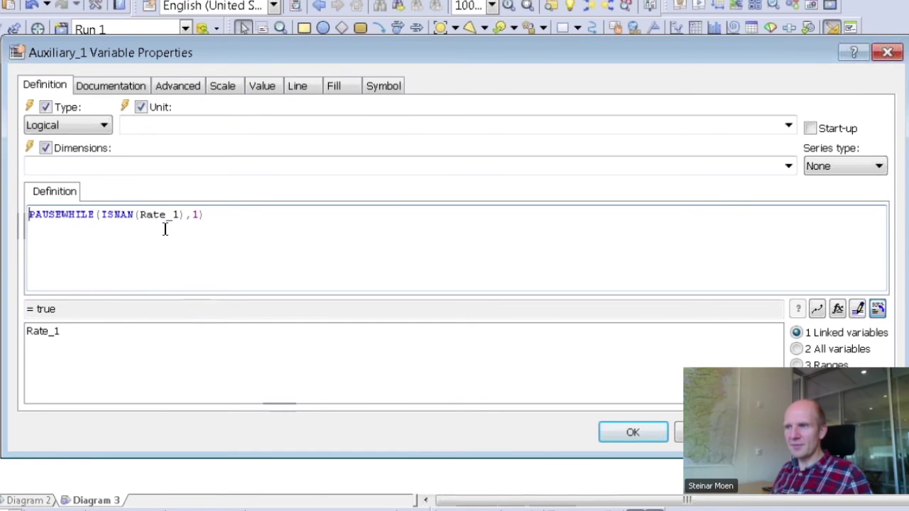
{"action": "left_click_drag", "start_coordinate": [102, 214], "coordinate": [19, 217]}
{"action": "key", "text": "BackSpace"}
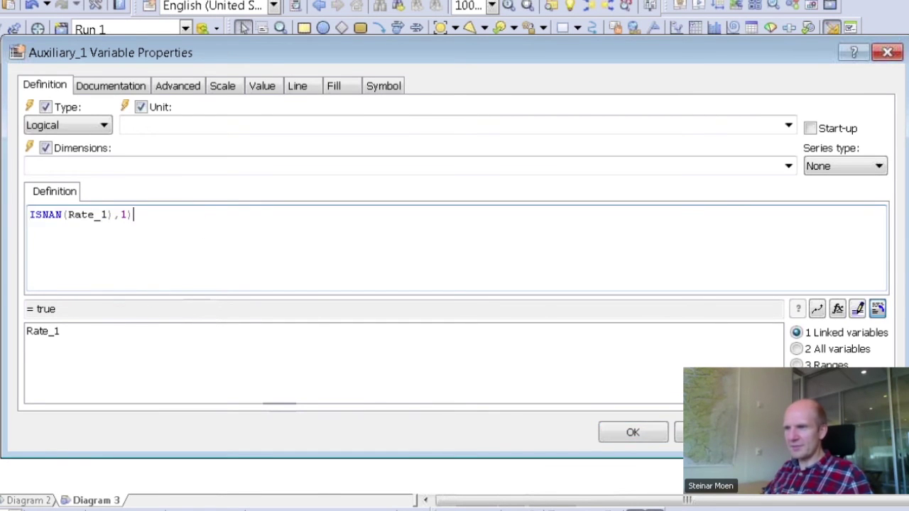
{"action": "left_click", "coordinate": [133, 215]}
{"action": "key", "text": "BackSpace"}
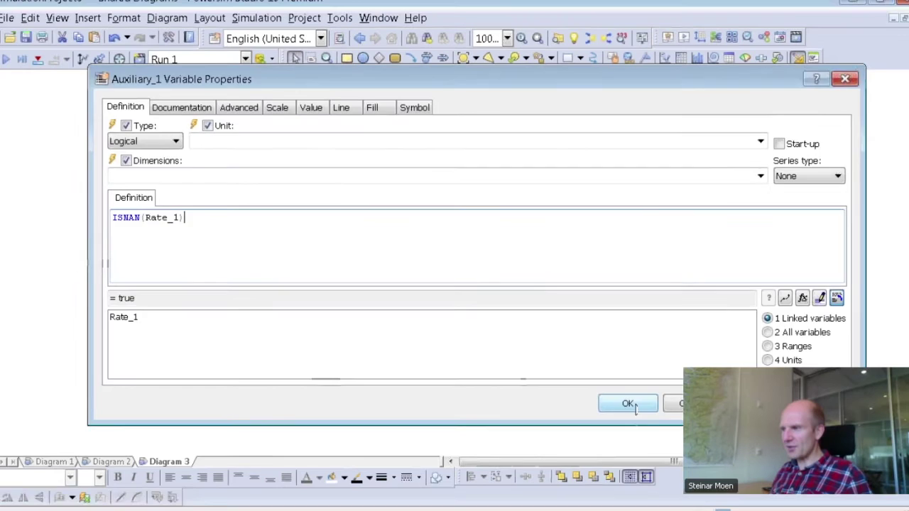
{"action": "left_click", "coordinate": [627, 404]}
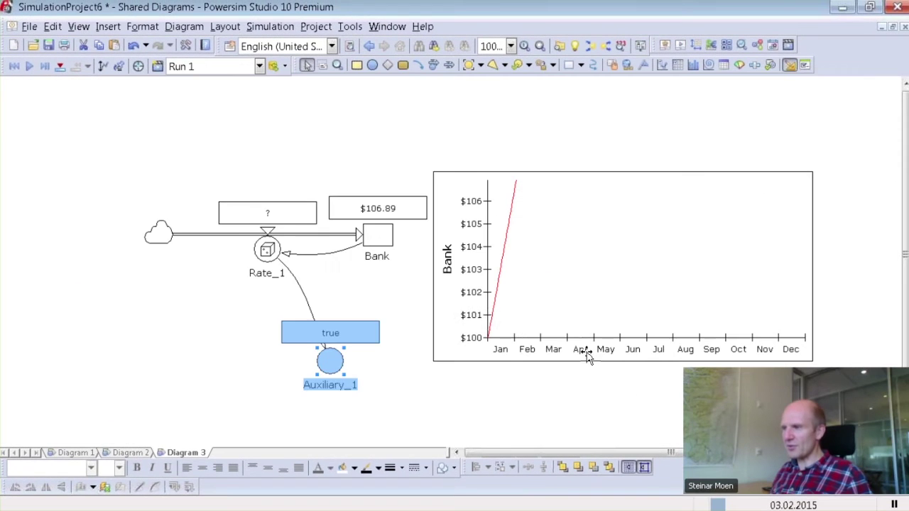
Step: Place a time graph of Auxiliary_1 below the Bank graph, and run the simulation from the start
{"action": "left_click", "coordinate": [661, 65]}
{"action": "mouse_move", "coordinate": [398, 364]}
{"action": "left_mouse_down"}
{"action": "mouse_move", "coordinate": [564, 406]}
{"action": "mouse_move", "coordinate": [805, 435]}
{"action": "left_mouse_up"}
{"action": "left_click_drag", "start_coordinate": [338, 354], "coordinate": [463, 383]}
{"action": "left_click", "coordinate": [13, 66]}
{"action": "left_click", "coordinate": [29, 66]}
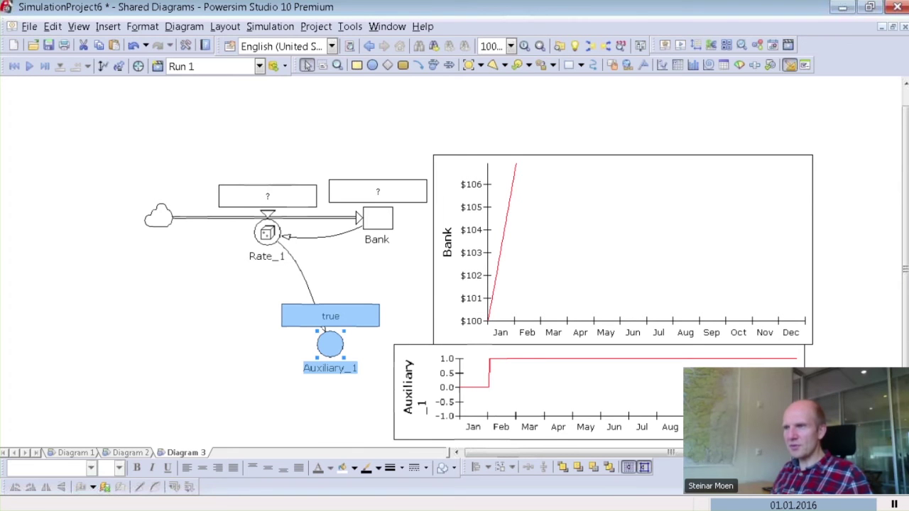
Step: Show the project explorer and add a new event to Simulation 1's event list
{"action": "left_click", "coordinate": [559, 45]}
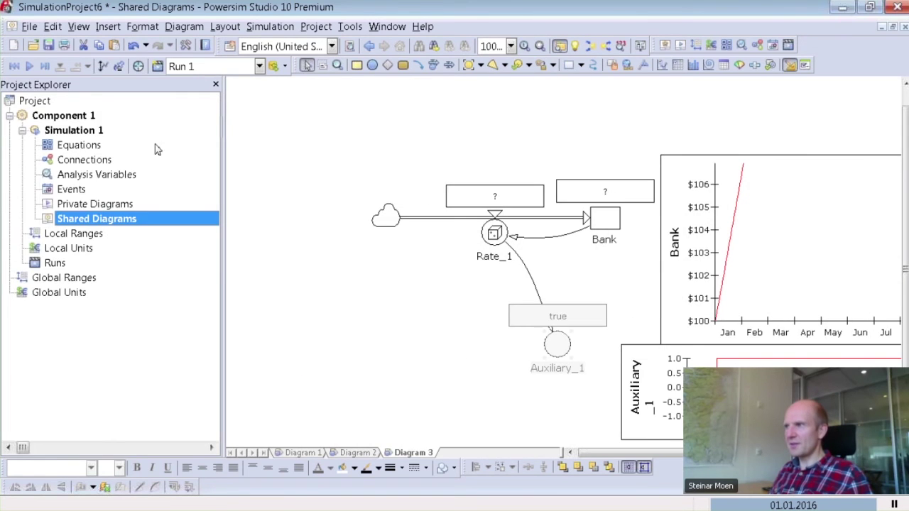
{"action": "left_click", "coordinate": [70, 189]}
{"action": "right_click", "coordinate": [263, 114]}
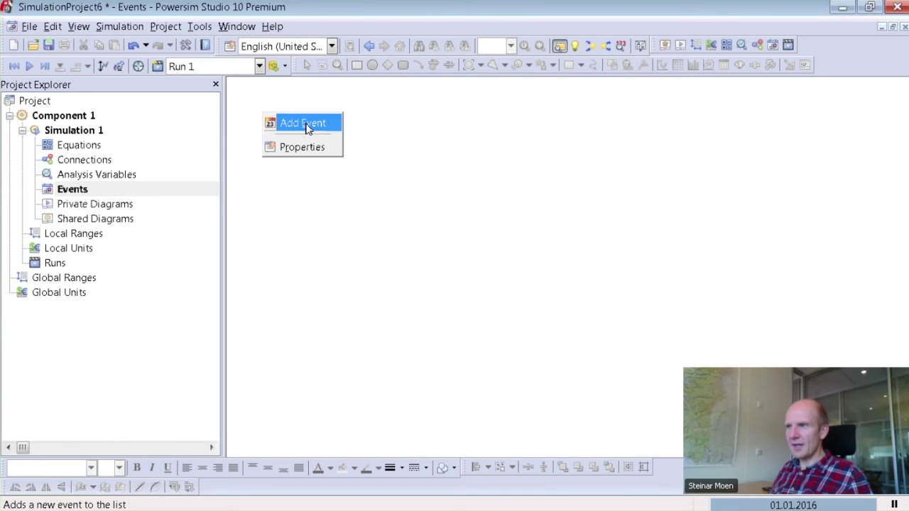
{"action": "left_click", "coordinate": [308, 122]}
Step: Make the event trigger on Auxiliary_1 being TRUE, pausing when the condition becomes true and preventing play while it is true
{"action": "double_click", "coordinate": [256, 83]}
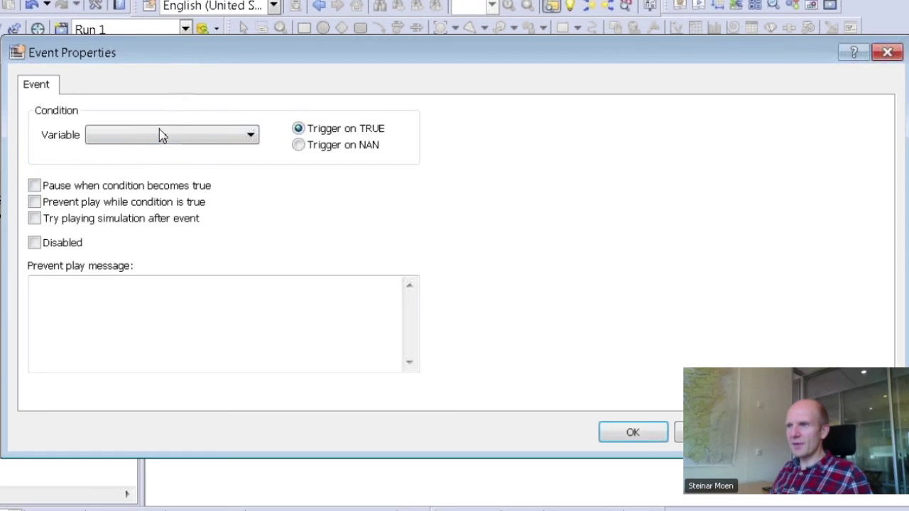
{"action": "left_click", "coordinate": [171, 135]}
{"action": "left_click", "coordinate": [128, 166]}
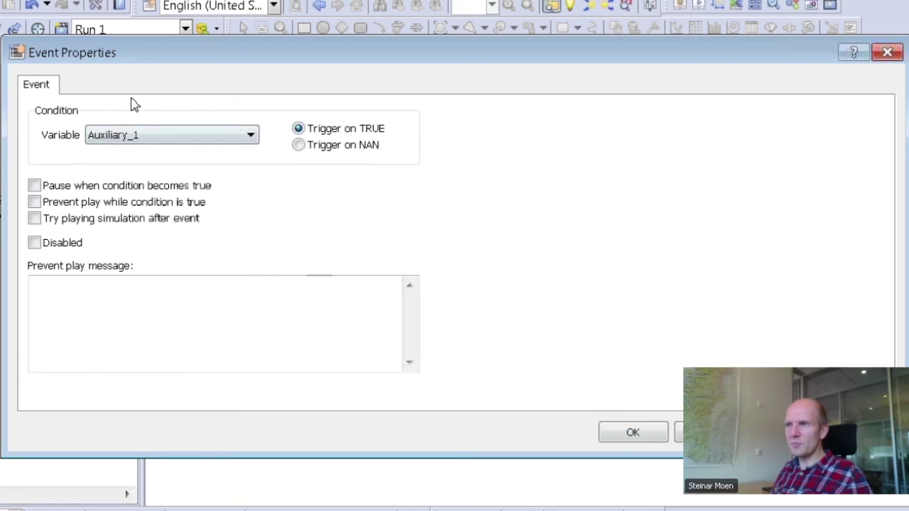
{"action": "left_click", "coordinate": [35, 186]}
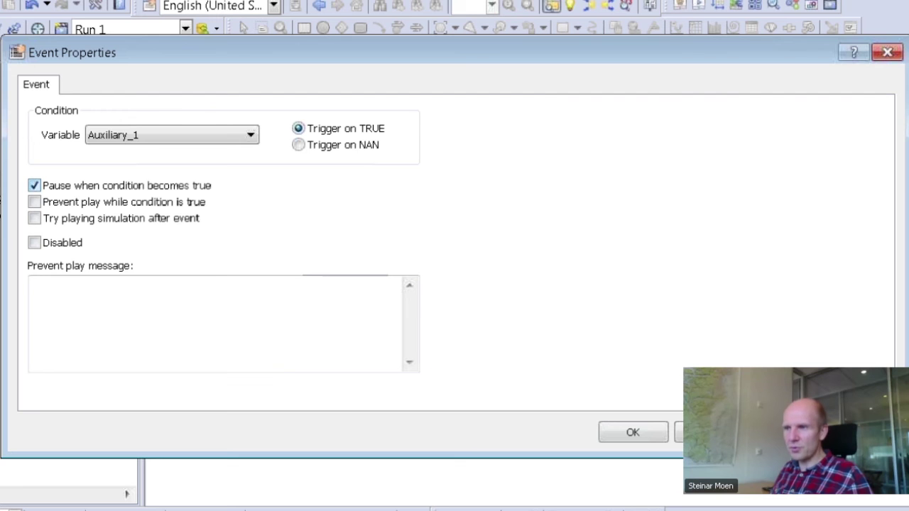
{"action": "left_click", "coordinate": [34, 202]}
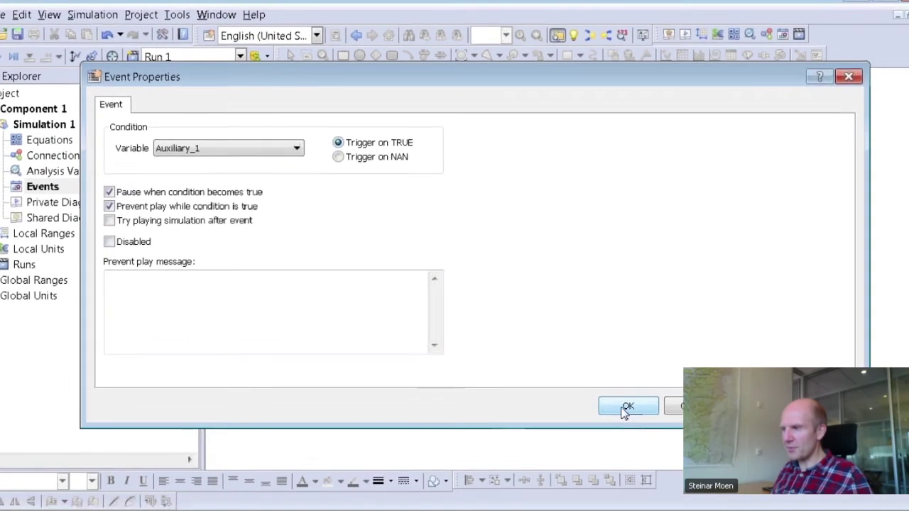
{"action": "left_click", "coordinate": [633, 433]}
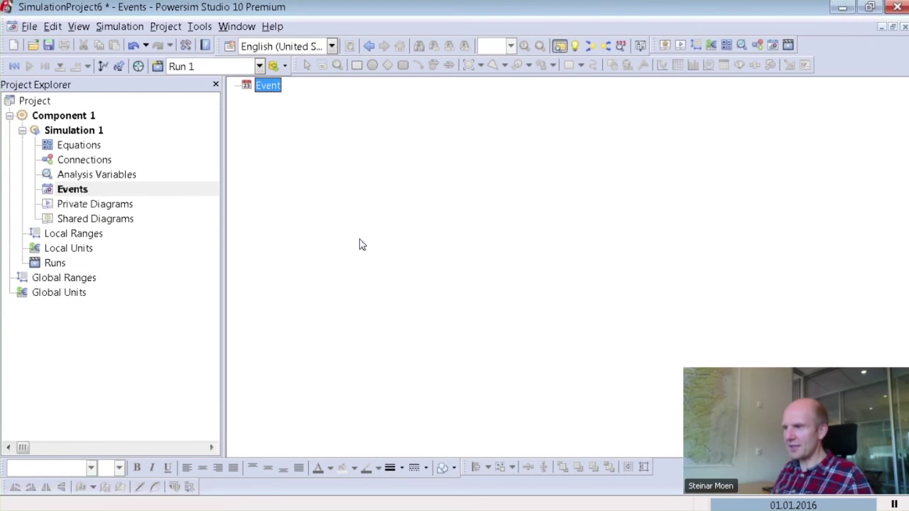
Step: Return to the shared diagrams, reset the simulation and run it with the event active
{"action": "left_click", "coordinate": [84, 219]}
{"action": "left_click", "coordinate": [14, 68]}
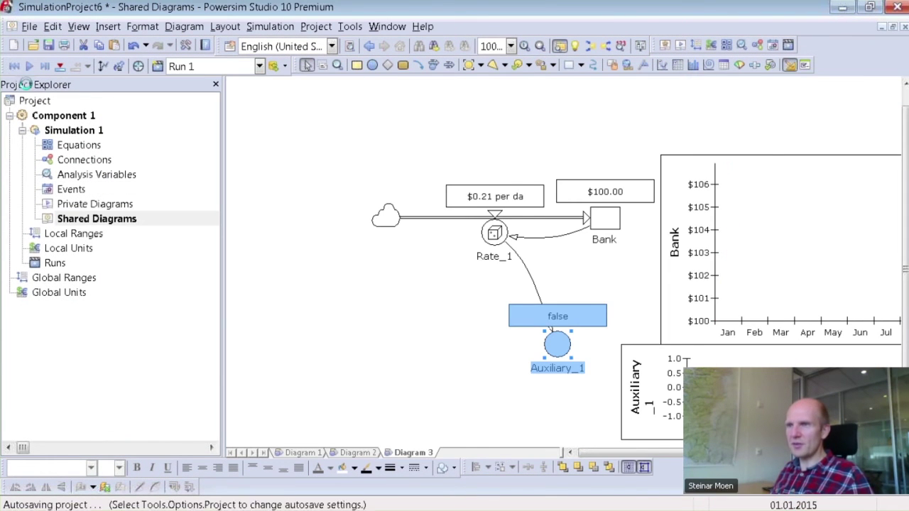
{"action": "left_click", "coordinate": [28, 66]}
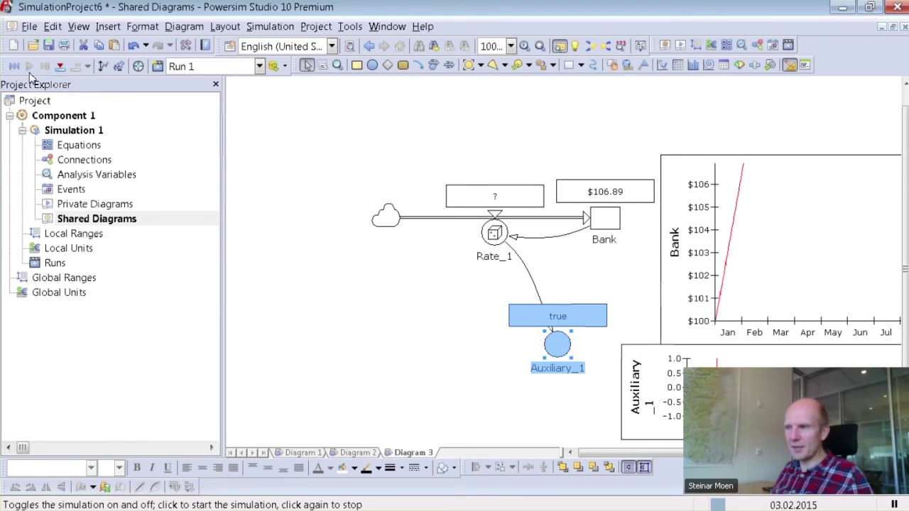
Step: Set the prevent play message of Simulation 1's event to "Something is wrong"
{"action": "double_click", "coordinate": [71, 189]}
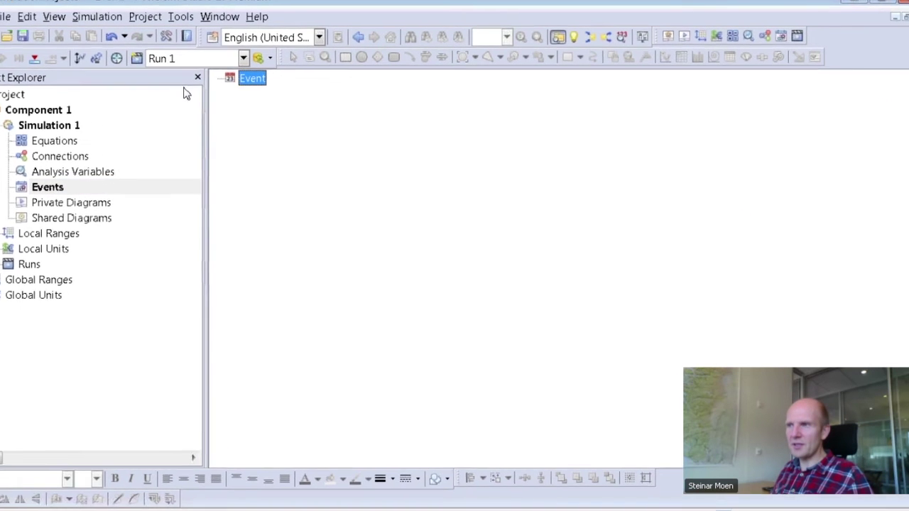
{"action": "double_click", "coordinate": [241, 79]}
{"action": "left_click", "coordinate": [93, 306]}
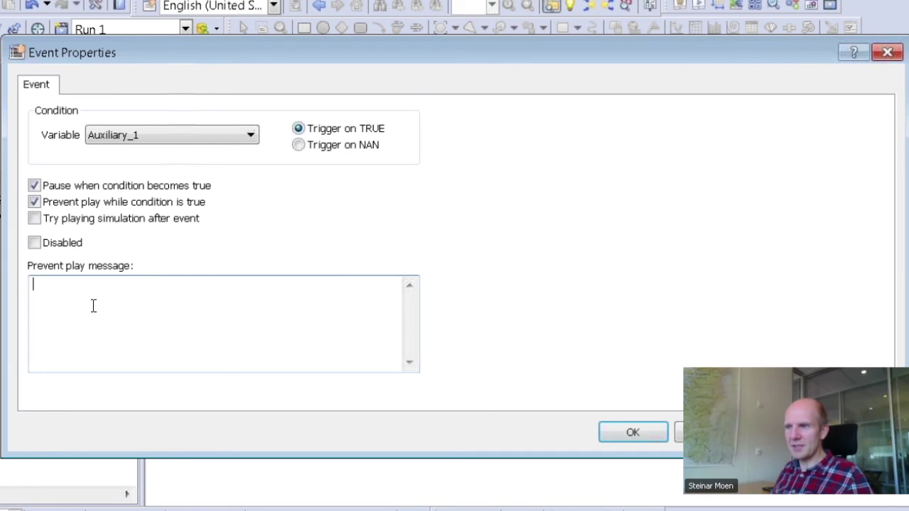
{"action": "type", "text": "Something is wrong"}
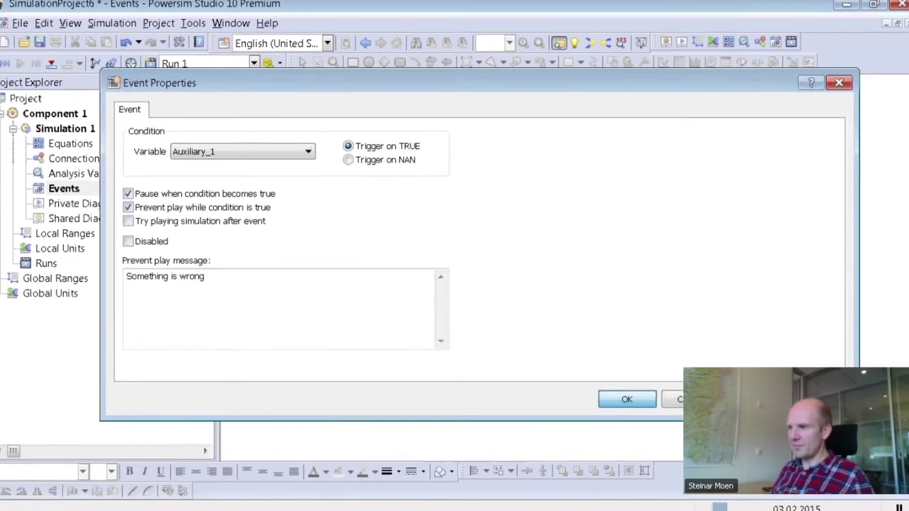
{"action": "left_click", "coordinate": [632, 432]}
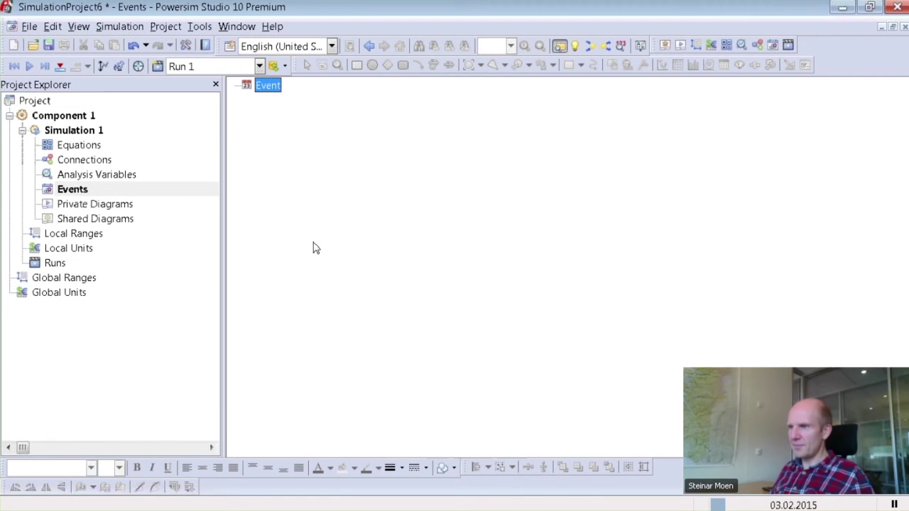
Step: Reopen the shared diagrams, run the simulation again from the start to test the event's message, and dismiss it
{"action": "left_click", "coordinate": [71, 220]}
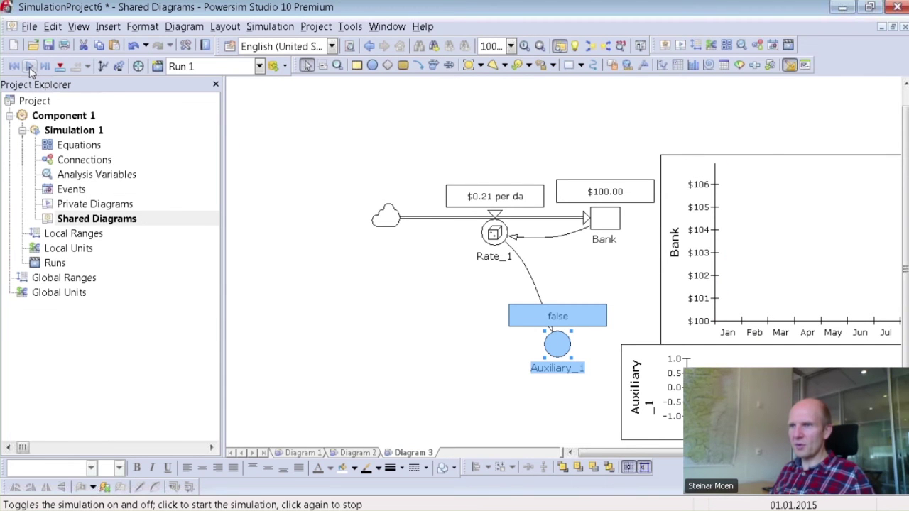
{"action": "left_click", "coordinate": [30, 68]}
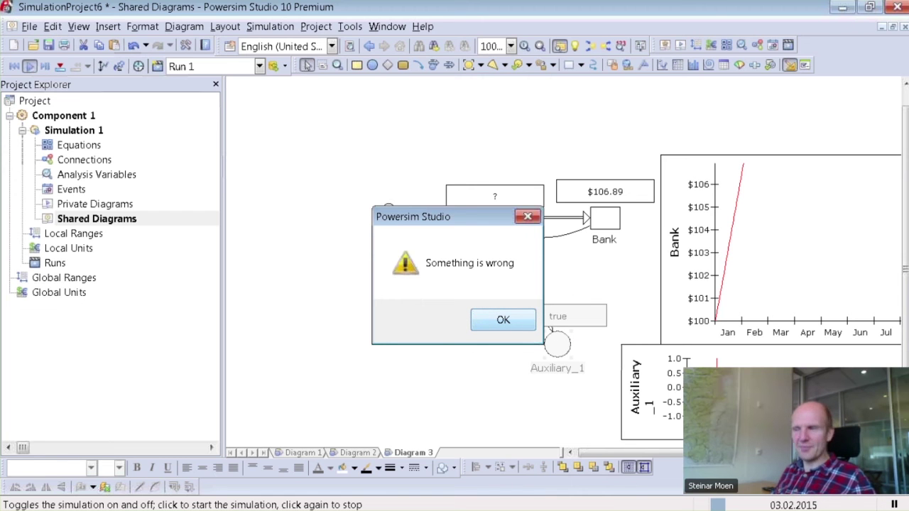
{"action": "left_click", "coordinate": [504, 321]}
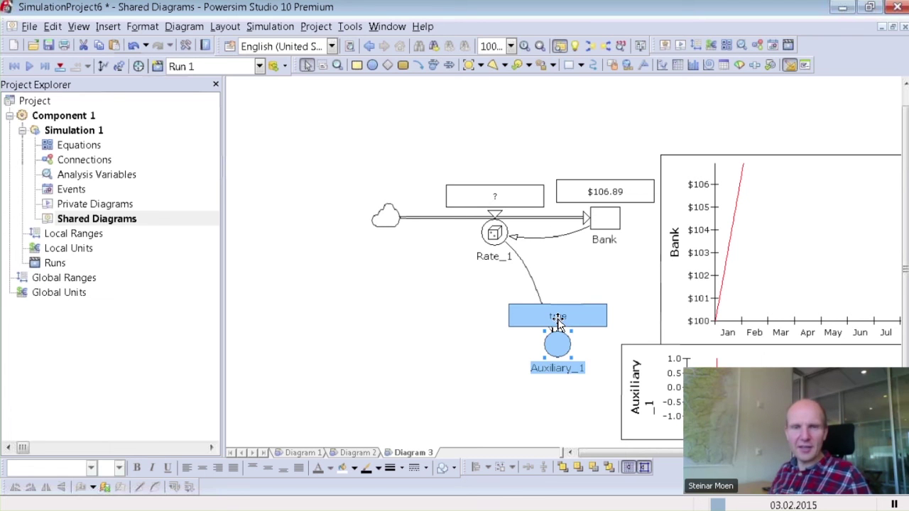
Step: On Diagram 2, examine the definition of the Stage 1 variable that stores each time element
{"action": "left_click", "coordinate": [359, 453]}
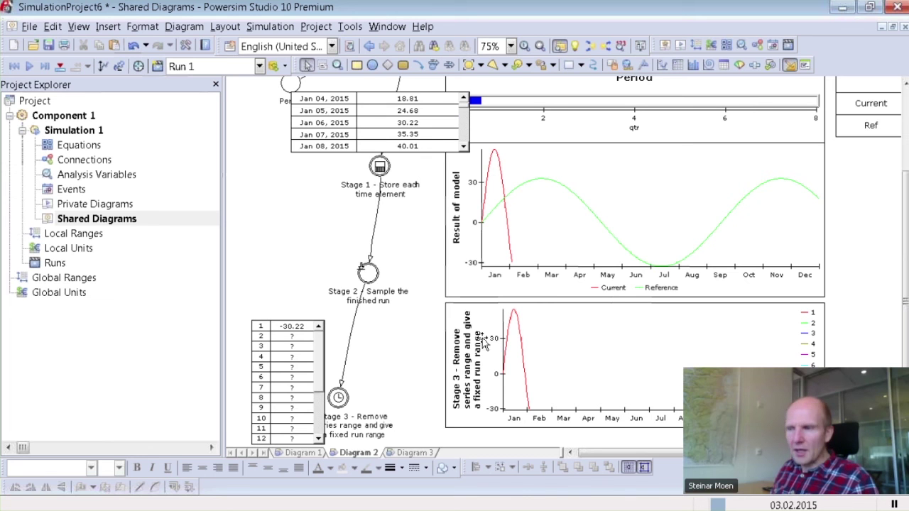
{"action": "mouse_move", "coordinate": [389, 165]}
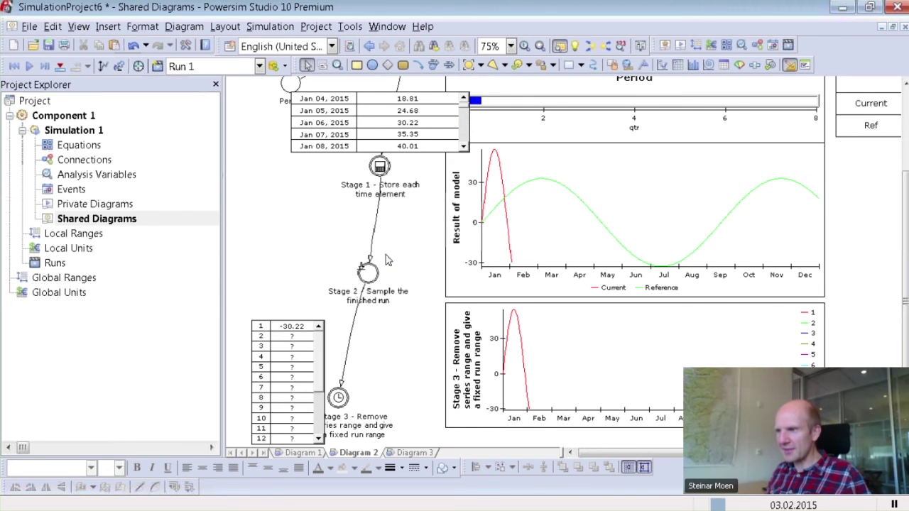
{"action": "left_click", "coordinate": [379, 166]}
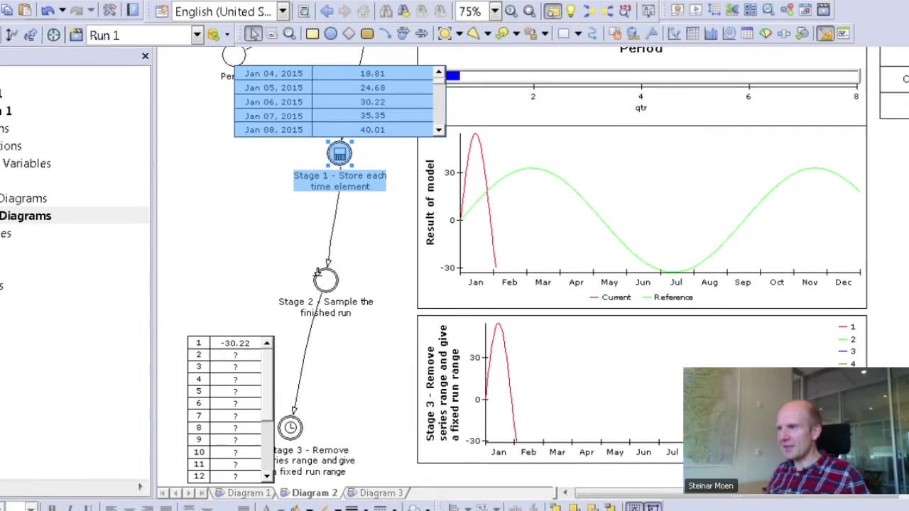
{"action": "double_click", "coordinate": [339, 154]}
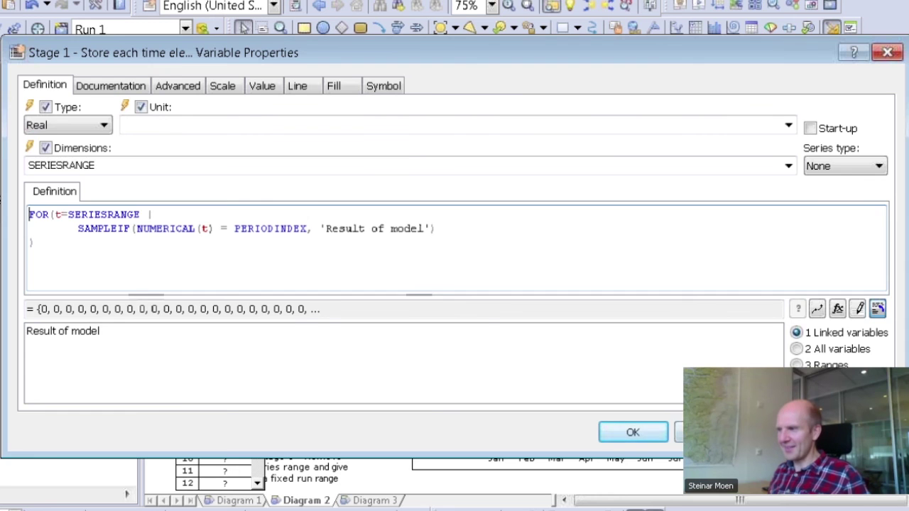
{"action": "left_click", "coordinate": [699, 432]}
Step: Examine the definitions of the Stage 2 run-sampling variable and the Stage 3 variable that removes the series range
{"action": "left_click", "coordinate": [311, 278]}
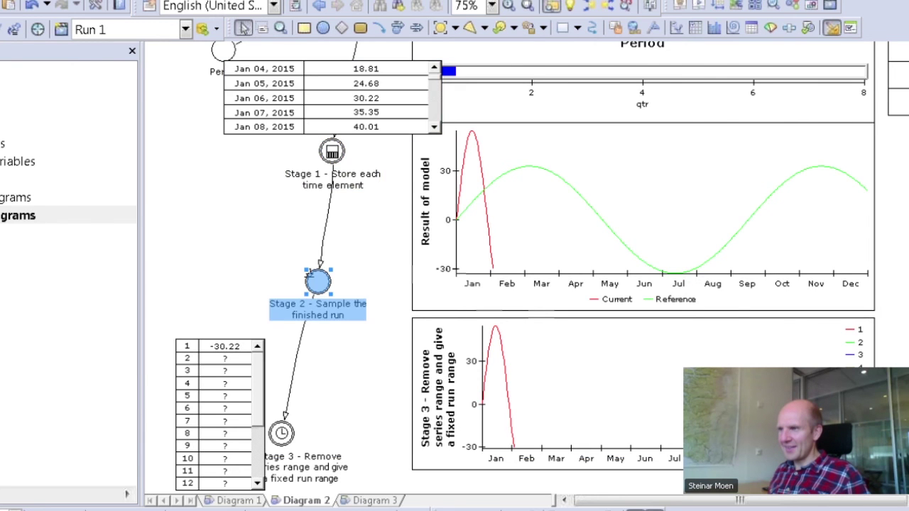
{"action": "double_click", "coordinate": [310, 277]}
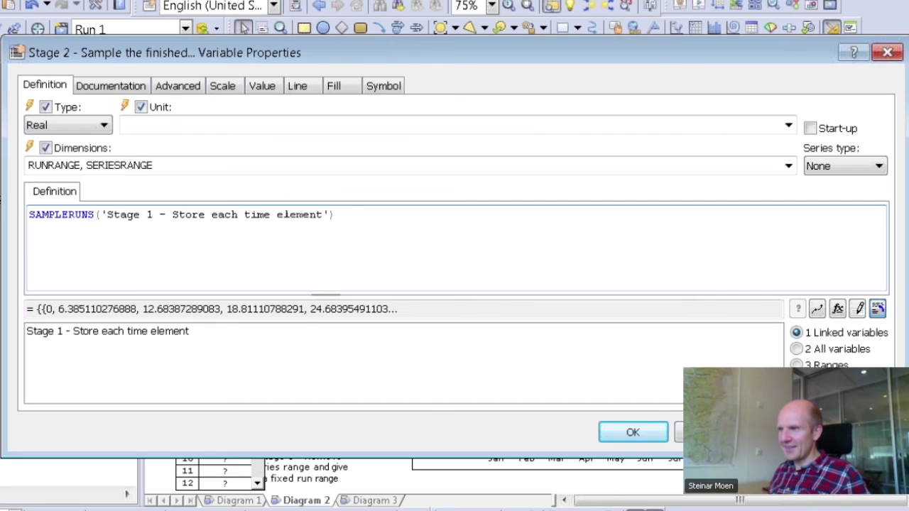
{"action": "key", "text": "Escape"}
{"action": "double_click", "coordinate": [281, 431]}
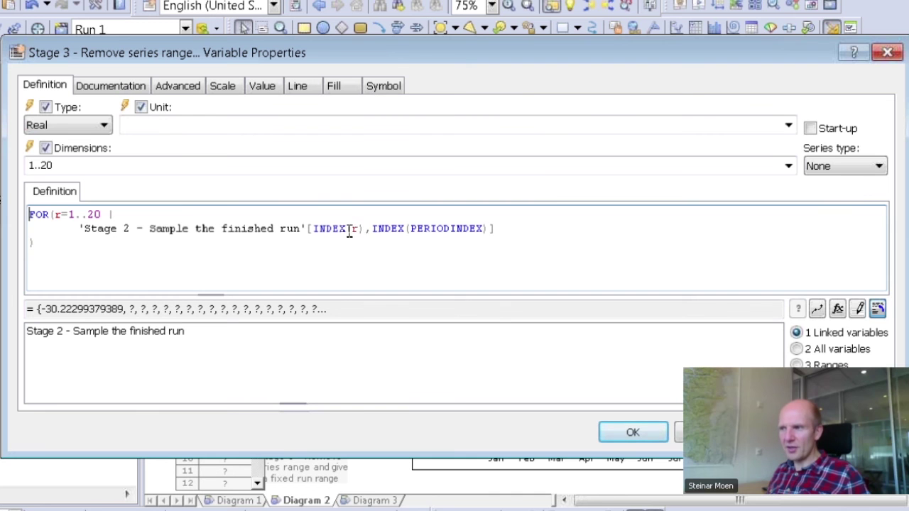
{"action": "mouse_move", "coordinate": [456, 229]}
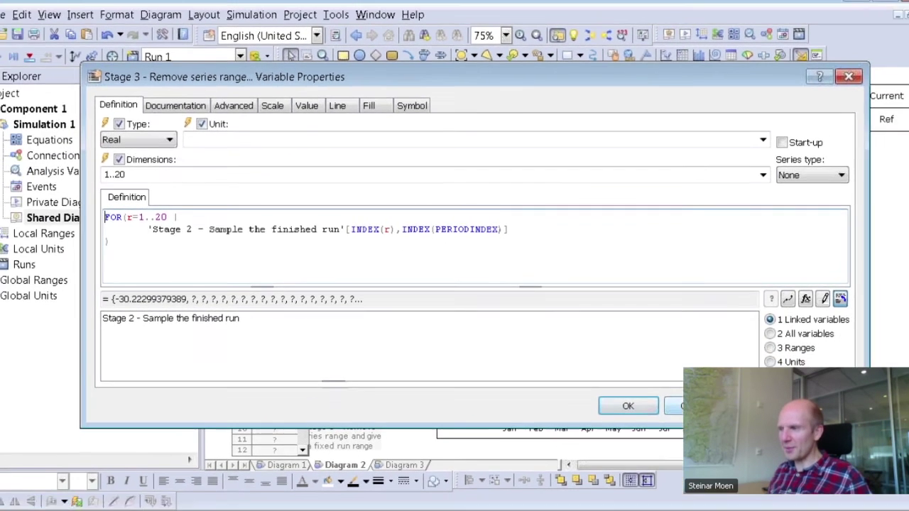
{"action": "left_click", "coordinate": [633, 432]}
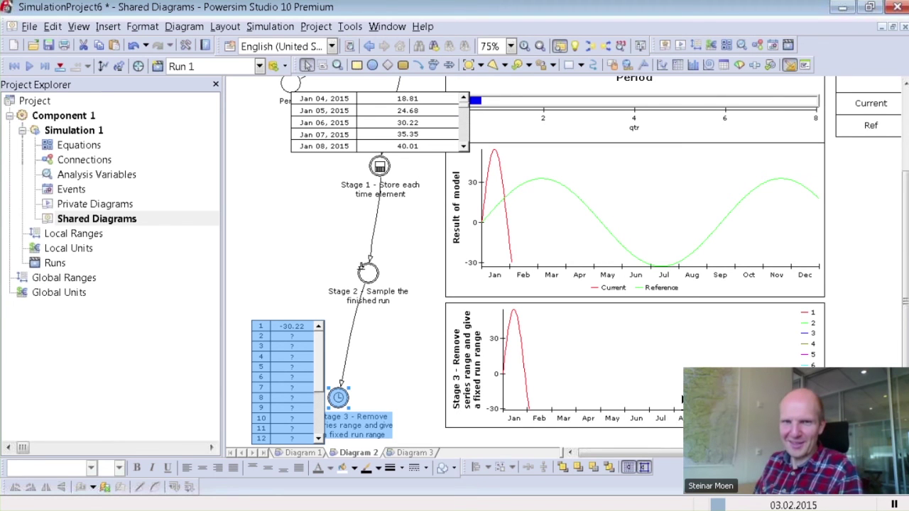